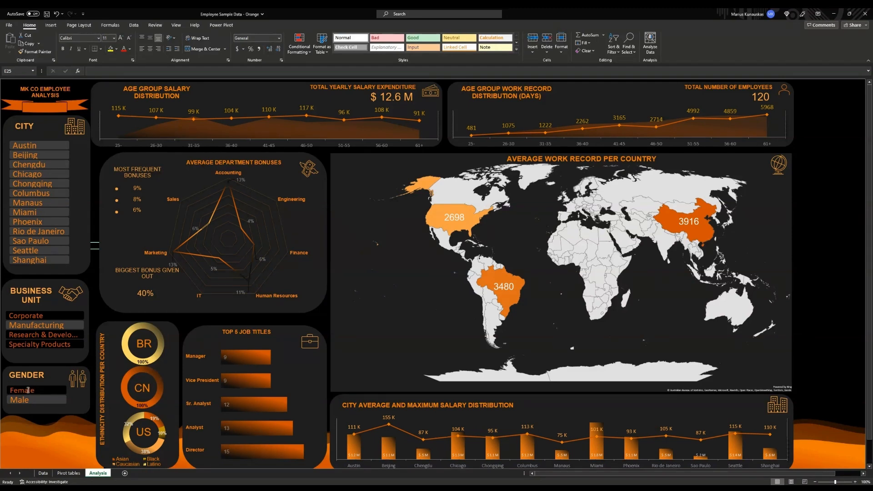
# Filter the dashboard to Female and Specialty Products, viewing Phoenix, Chicago, Shanghai and Rio de Janeiro in turn.
pyautogui.click(45, 391)
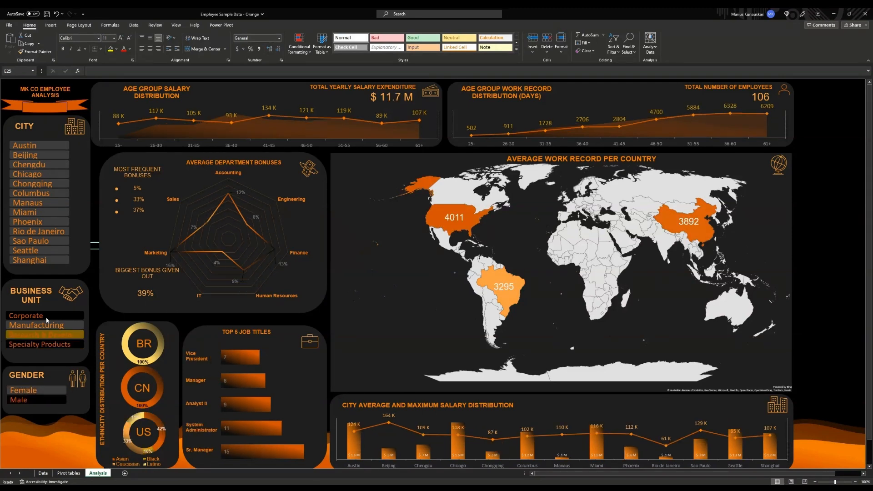
pyautogui.click(45, 344)
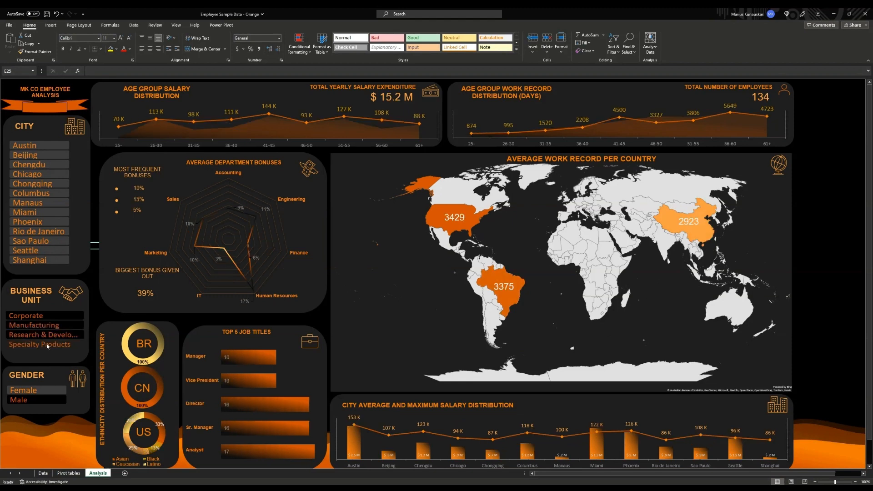
pyautogui.click(44, 223)
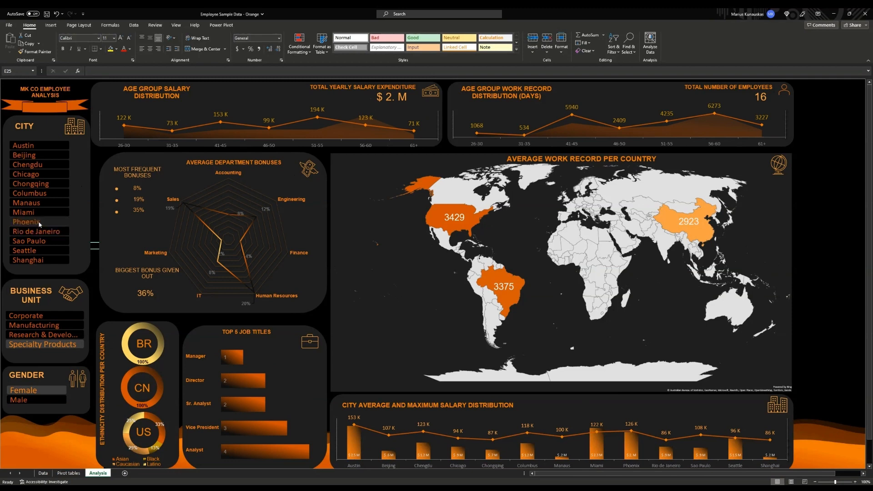
pyautogui.click(54, 174)
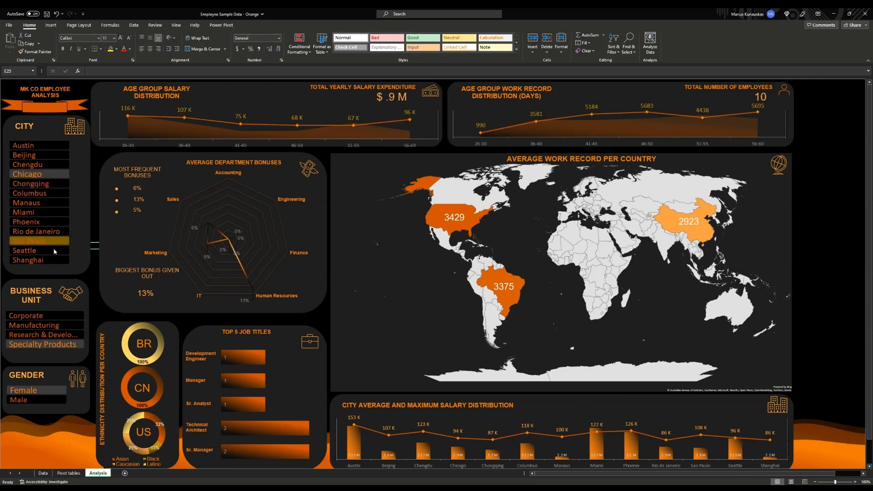
pyautogui.click(54, 260)
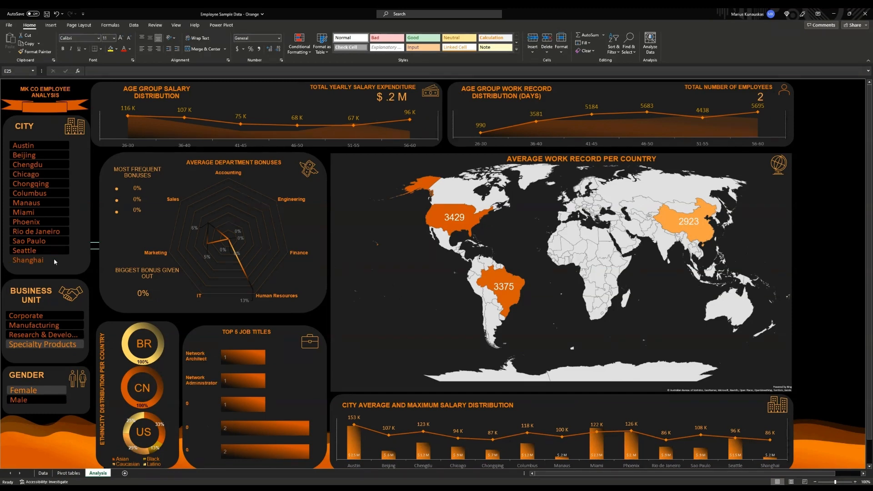
pyautogui.click(53, 231)
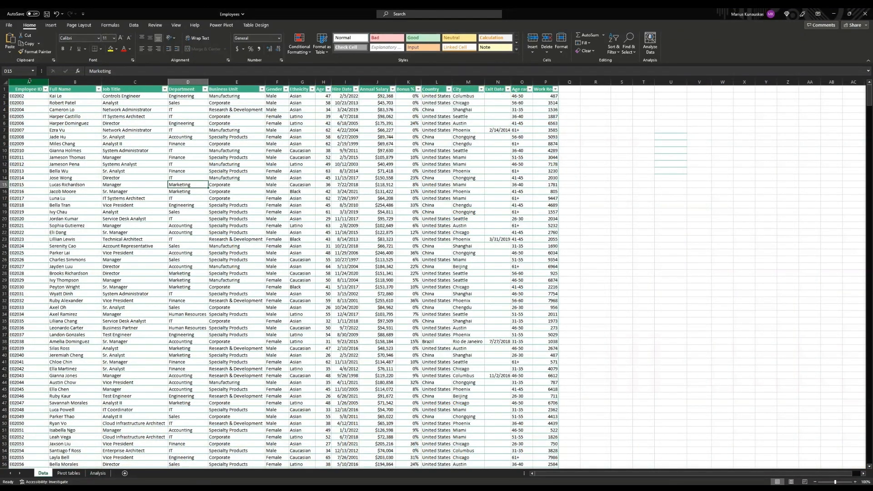
# Hide the Employee ID and Full Name columns on the Data sheet.
pyautogui.moveTo(29, 80); pyautogui.dragTo(74, 82)
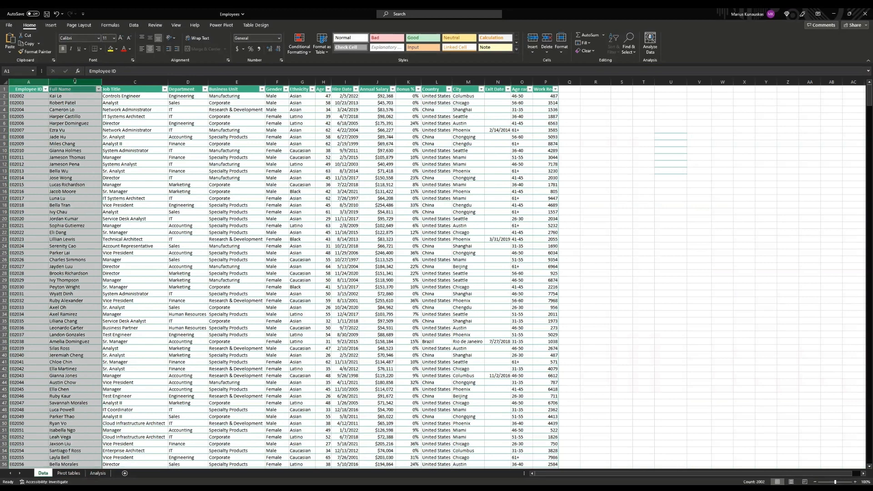
pyautogui.rightClick(75, 84)
pyautogui.click(93, 199)
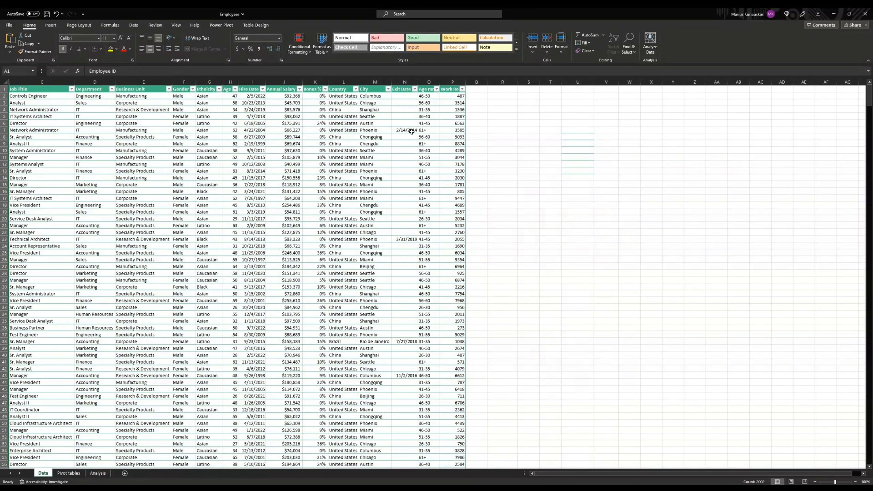
# Examine the Age range formula in O2 and the work record formula in P2.
pyautogui.click(426, 89)
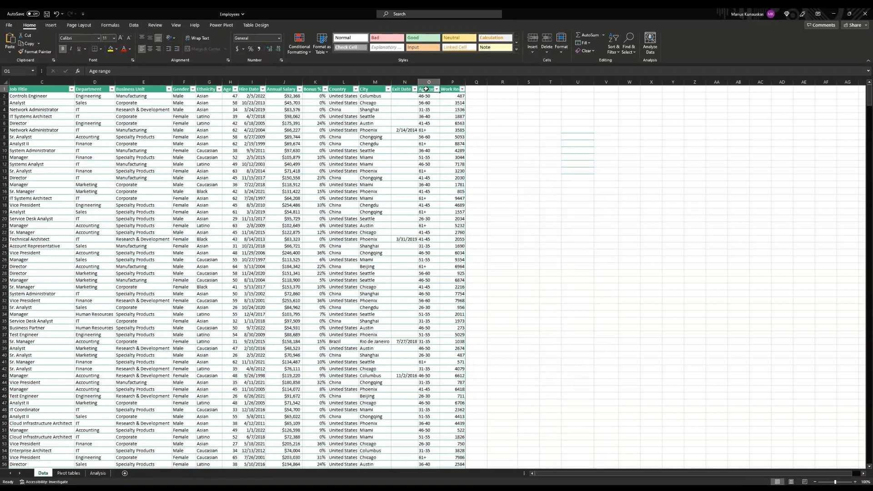
pyautogui.click(428, 96)
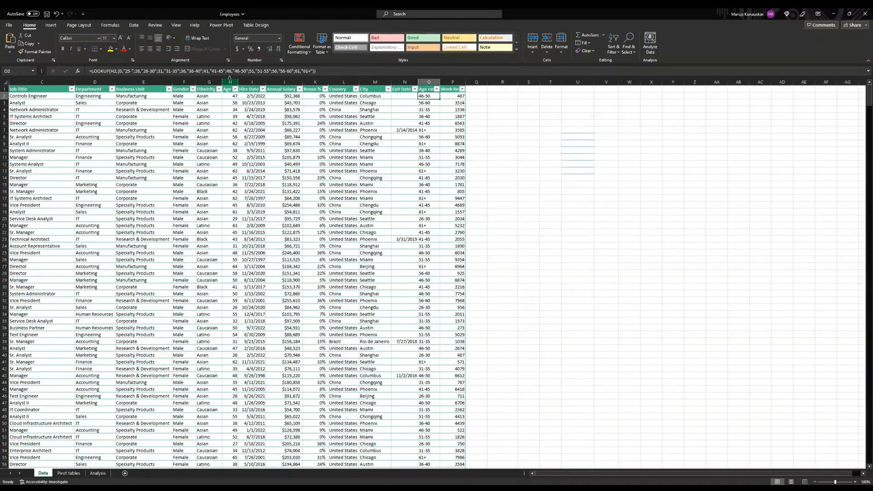
pyautogui.click(455, 95)
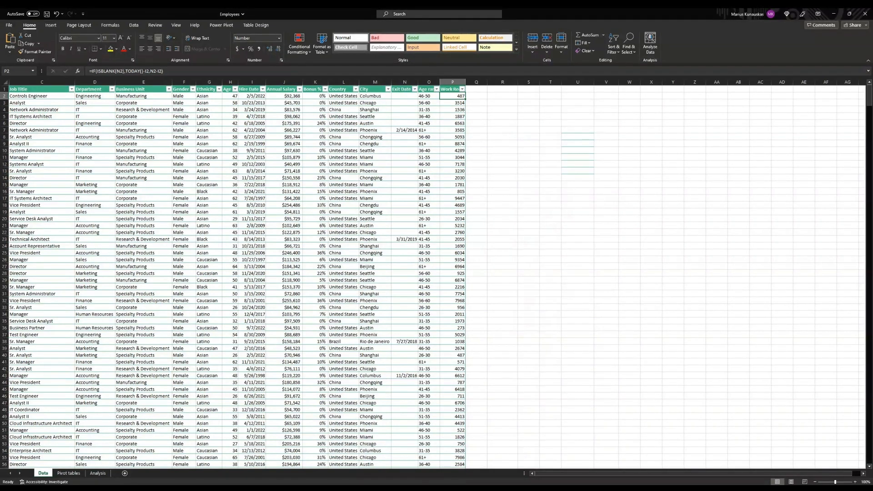
pyautogui.hotkey('alt', 'Tab')
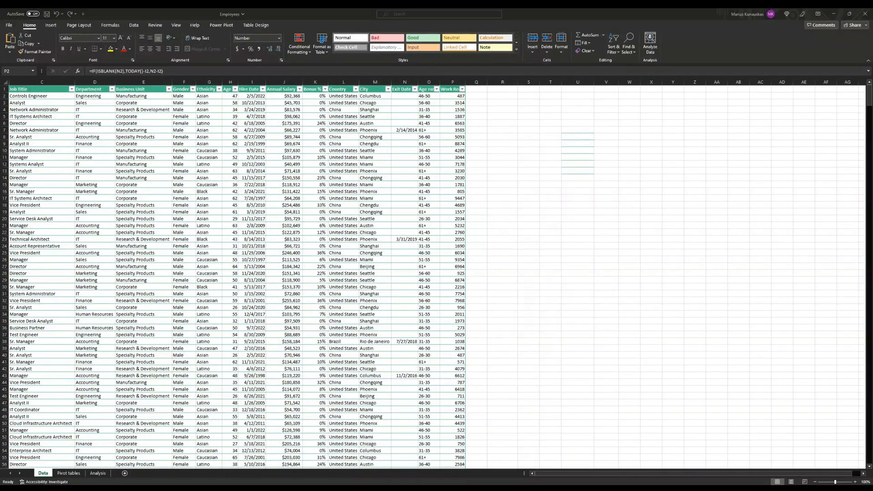
pyautogui.click(498, 172)
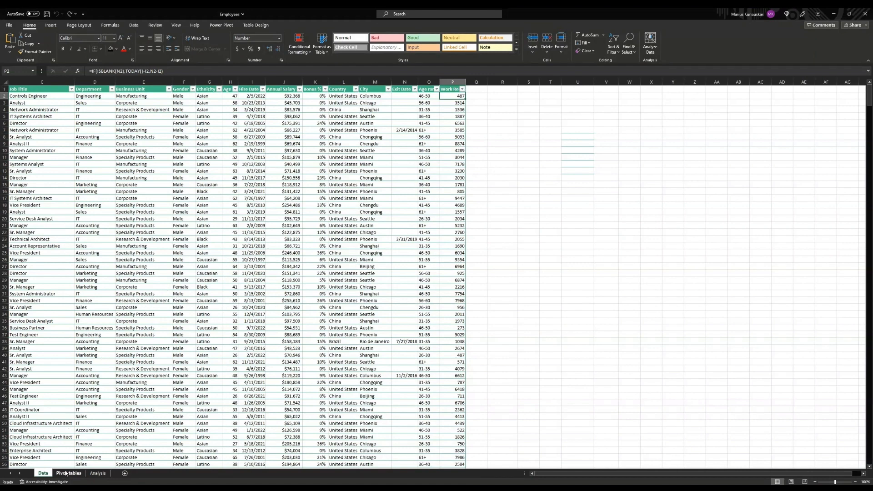
# Fill every cell of the Analysis sheet with black as the dashboard background.
pyautogui.click(98, 473)
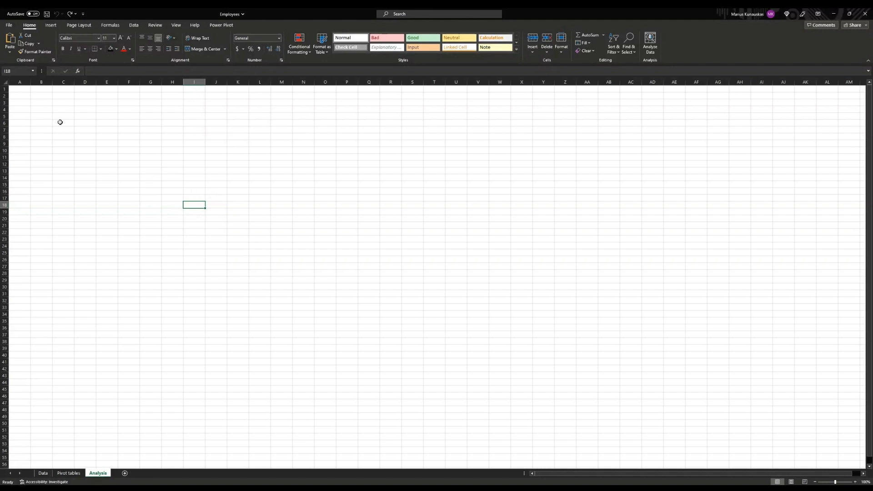
pyautogui.hotkey('ctrl', 'a')
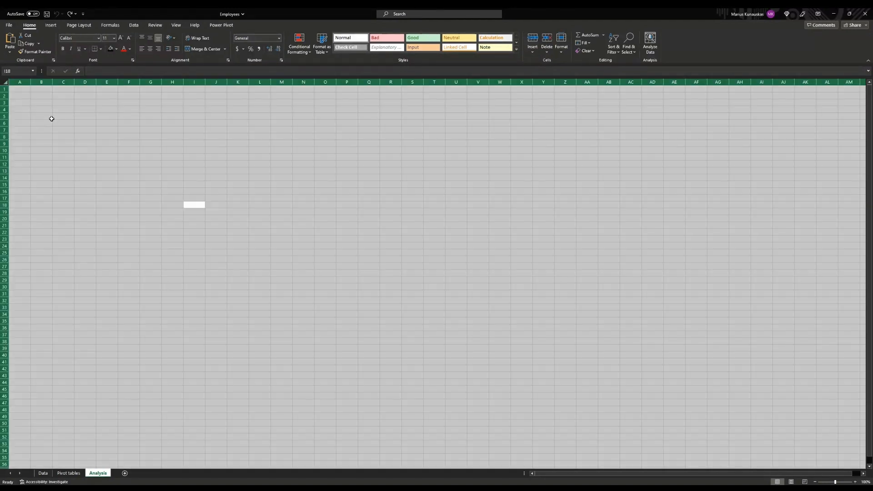
pyautogui.click(110, 50)
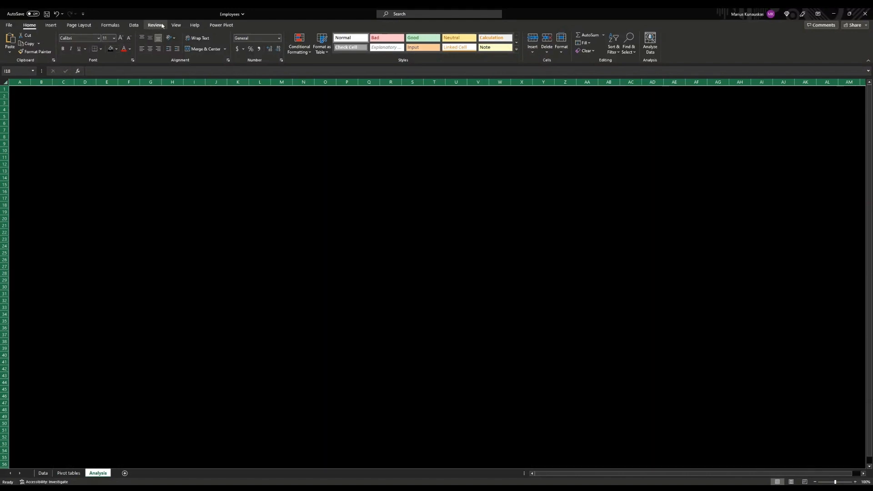
pyautogui.click(178, 27)
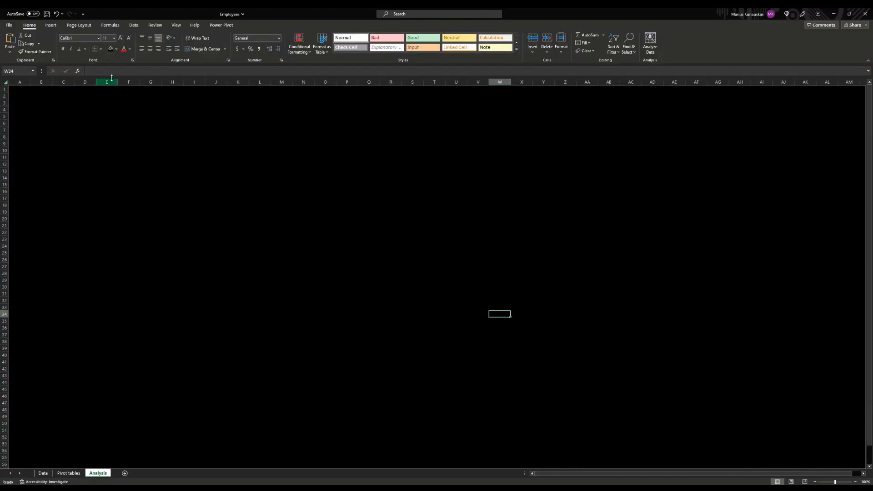
# Draw a rounded rectangle about 1.95" high and 4.05" wide near the upper-left of the Analysis sheet.
pyautogui.click(50, 25)
pyautogui.click(95, 42)
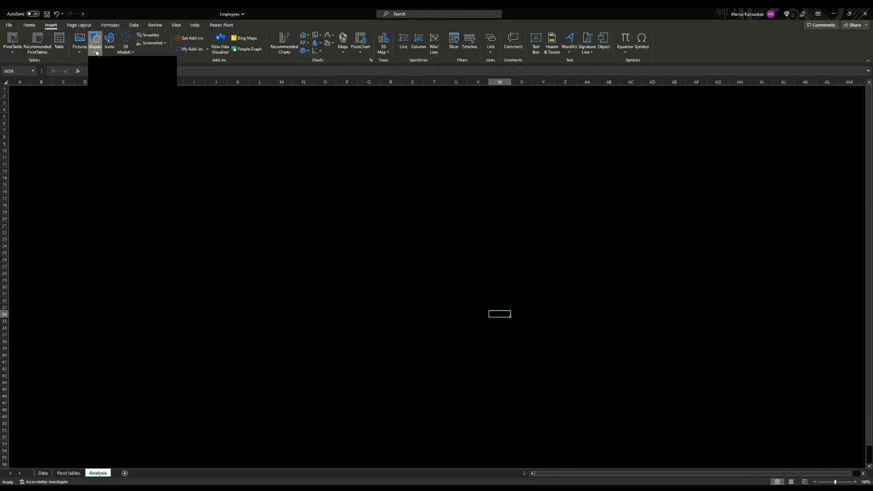
pyautogui.click(125, 70)
pyautogui.moveTo(74, 123); pyautogui.dragTo(207, 187)
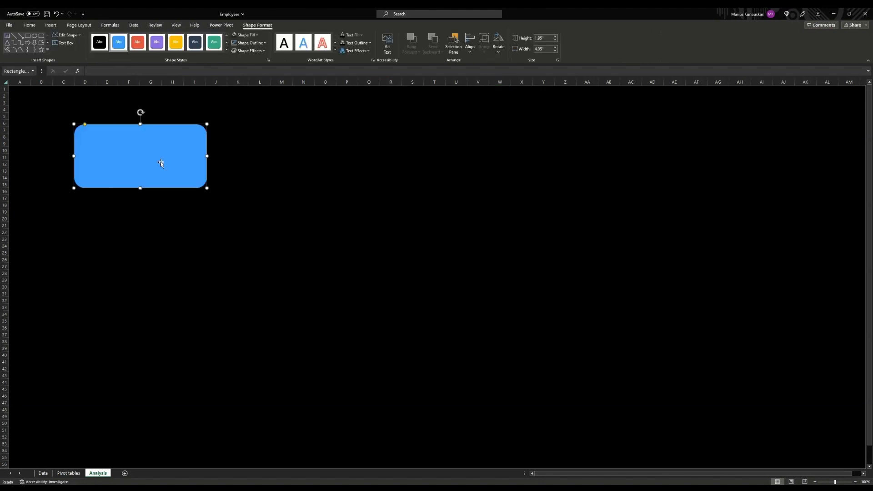
# Remove the rounded rectangle's outline and fill it with the custom colour 1E1E1E.
pyautogui.click(250, 43)
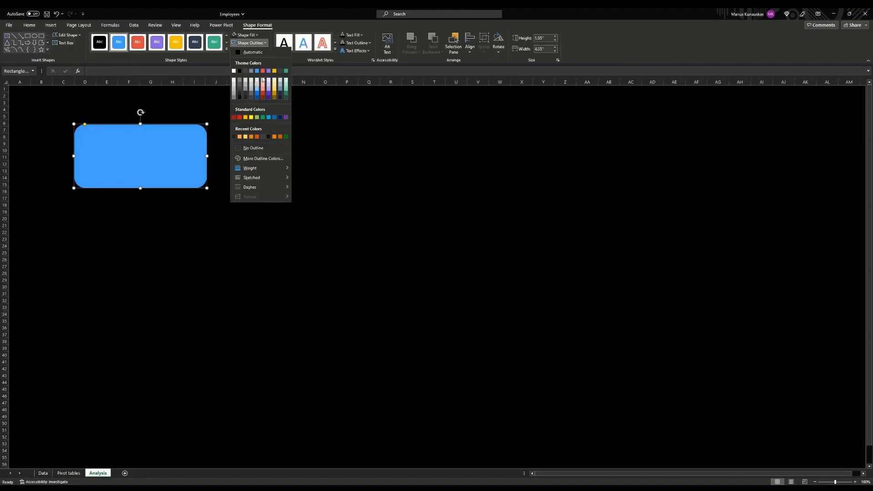
pyautogui.click(250, 148)
pyautogui.click(246, 35)
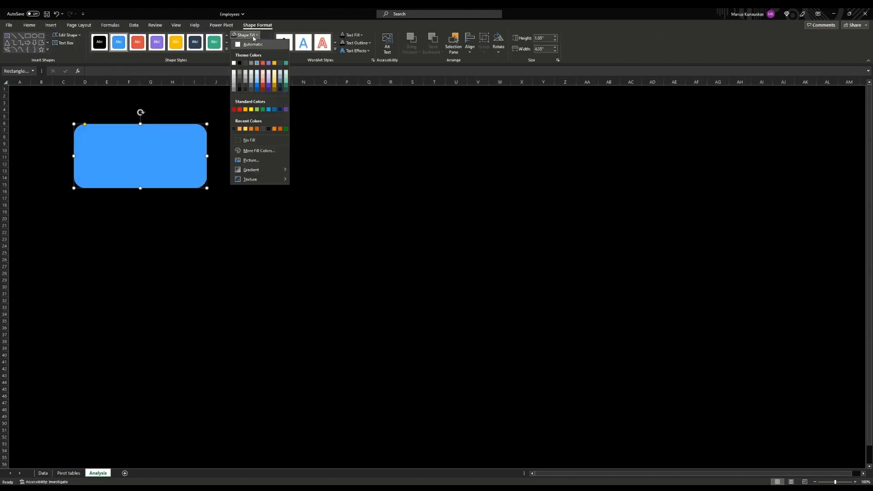
pyautogui.click(255, 148)
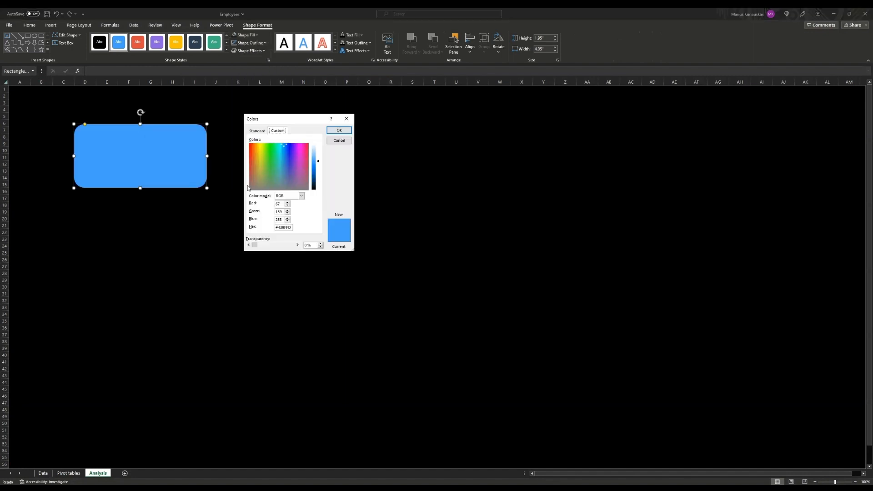
pyautogui.doubleClick(287, 228)
pyautogui.write('1e1e1e')
pyautogui.click(340, 131)
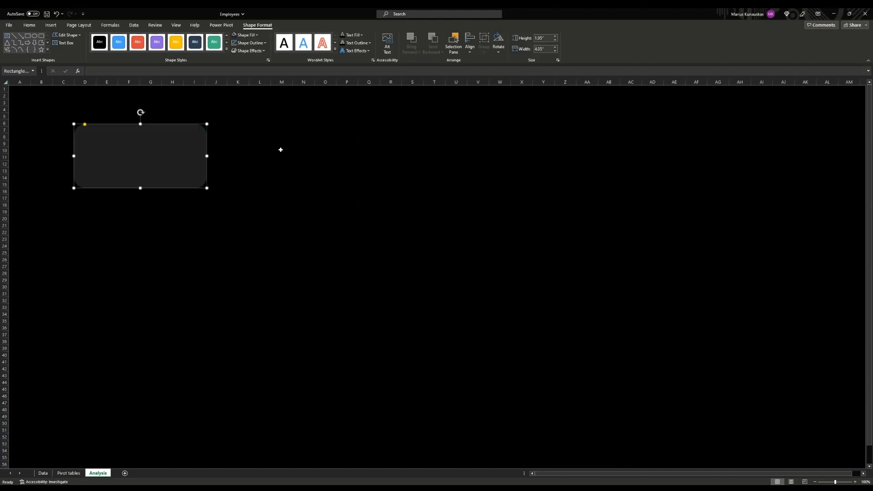
# Move the rounded rectangle to the sheet's top edge and set it to 1.98" high and 10.75" wide.
pyautogui.moveTo(141, 165); pyautogui.dragTo(127, 126)
pyautogui.click(542, 40)
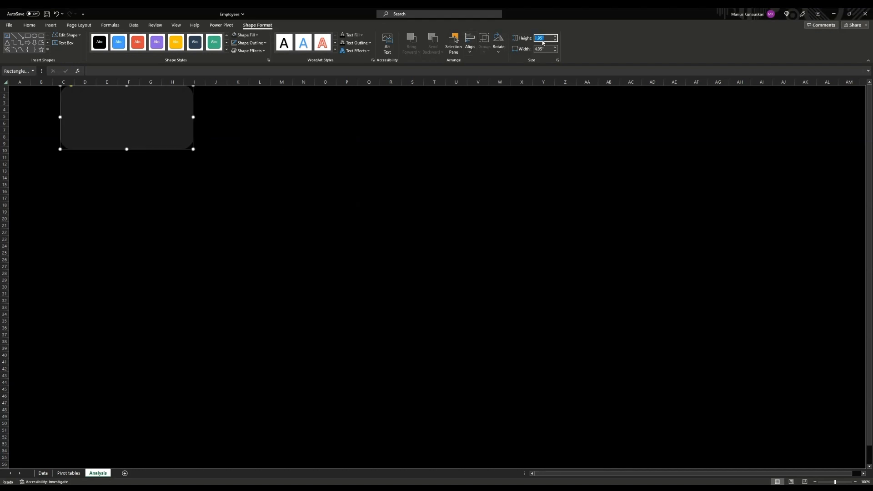
pyautogui.write('1')
pyautogui.click(548, 49)
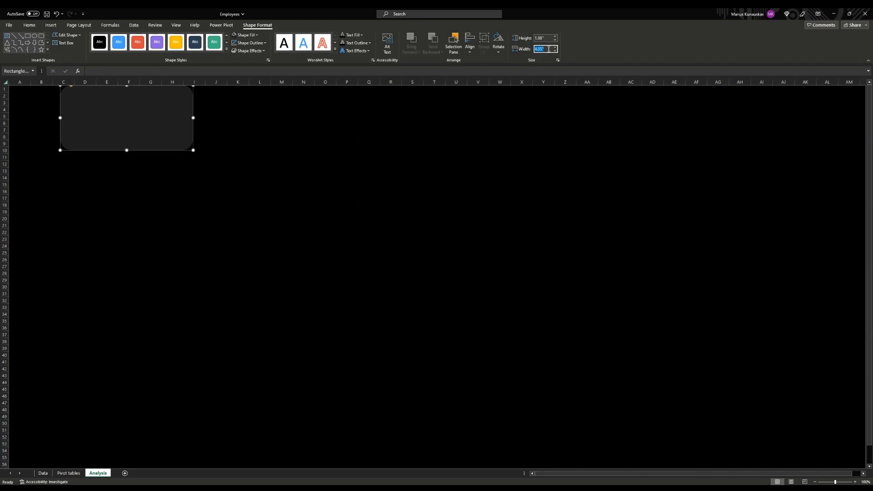
pyautogui.write('10.75')
pyautogui.press('Return')
# Place a copy of the top panel beside it along the top edge and set its width to 10.58".
pyautogui.moveTo(277, 121); pyautogui.dragTo(583, 119)
pyautogui.click(547, 50)
pyautogui.write('10.58')
pyautogui.press('Return')
# Add a tall panel at the sheet's left side below the top panel, 4.86" high and 2.68" wide.
pyautogui.moveTo(236, 118); pyautogui.dragTo(185, 204)
pyautogui.click(544, 38)
pyautogui.write('4.86')
pyautogui.click(544, 49)
pyautogui.write('2.68')
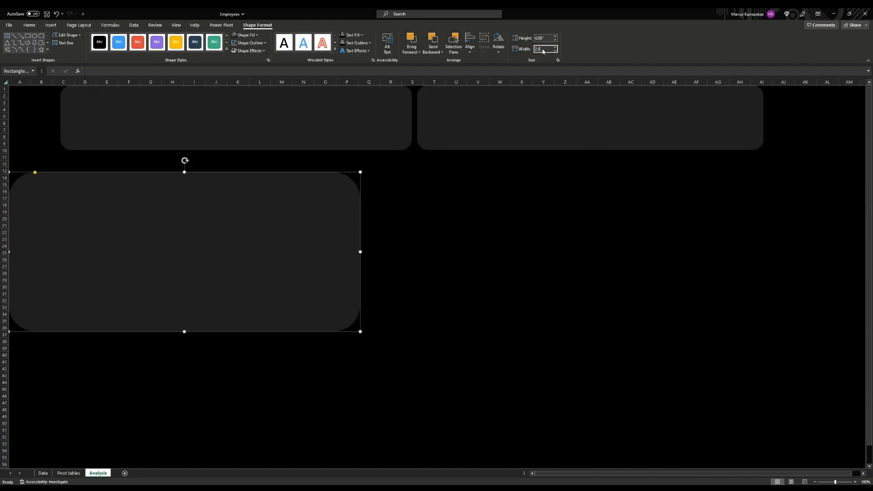
pyautogui.press('Return')
pyautogui.moveTo(62, 247); pyautogui.dragTo(62, 234)
# Place two copies of the tall left panel below it, with heights of 1.56" and 1.45".
pyautogui.moveTo(62, 233); pyautogui.dragTo(90, 367)
pyautogui.click(546, 38)
pyautogui.write('1.56')
pyautogui.press('Return')
pyautogui.moveTo(76, 309); pyautogui.dragTo(53, 395)
pyautogui.click(547, 38)
pyautogui.write('1.45')
# Shift the two top panels to the right and move the tall left panel up.
pyautogui.click(138, 130)
pyautogui.moveTo(482, 125); pyautogui.dragTo(521, 125)
pyautogui.moveTo(57, 188); pyautogui.dragTo(58, 150)
# Set the middle left panel's height to 2.57" and add a large panel under the first top panel, 4.92" high and 6.96" wide.
pyautogui.moveTo(59, 345); pyautogui.dragTo(181, 222)
pyautogui.click(544, 38)
pyautogui.write('2.57')
pyautogui.click(167, 370)
pyautogui.click(544, 38)
pyautogui.write('4.92')
pyautogui.click(544, 50)
pyautogui.write('6.96')
# Duplicate the large panel as a narrow panel 4.52" high and 2.54" wide and place it in the lower area.
pyautogui.moveTo(292, 240); pyautogui.dragTo(376, 290)
pyautogui.hotkey('ctrl', 'd')
pyautogui.click(548, 39)
pyautogui.write('4.52')
pyautogui.click(545, 49)
pyautogui.write('2.54')
pyautogui.moveTo(278, 302); pyautogui.dragTo(275, 367)
# Size the next lower panel, beside the narrow one, to 4.44" high and 4.42" wide.
pyautogui.click(541, 39)
pyautogui.write('4.44')
pyautogui.click(543, 49)
pyautogui.write('4.42')
pyautogui.press('Return')
# Duplicate a panel, set it to 2.37" high and 14.17" wide, and place it along the bottom right of the dashboard.
pyautogui.moveTo(261, 242); pyautogui.dragTo(532, 330)
pyautogui.hotkey('ctrl', 'd')
pyautogui.click(545, 38)
pyautogui.write('2.37')
pyautogui.press('Return')
pyautogui.click(545, 49)
pyautogui.write('14.17')
pyautogui.press('Return')
pyautogui.moveTo(569, 276); pyautogui.dragTo(512, 418)
# Nudge the lower and central panels into alignment with their neighbouring panels.
pyautogui.moveTo(264, 406); pyautogui.dragTo(265, 409)
pyautogui.moveTo(155, 387); pyautogui.dragTo(156, 389)
pyautogui.moveTo(240, 253); pyautogui.dragTo(235, 253)
pyautogui.click(477, 252)
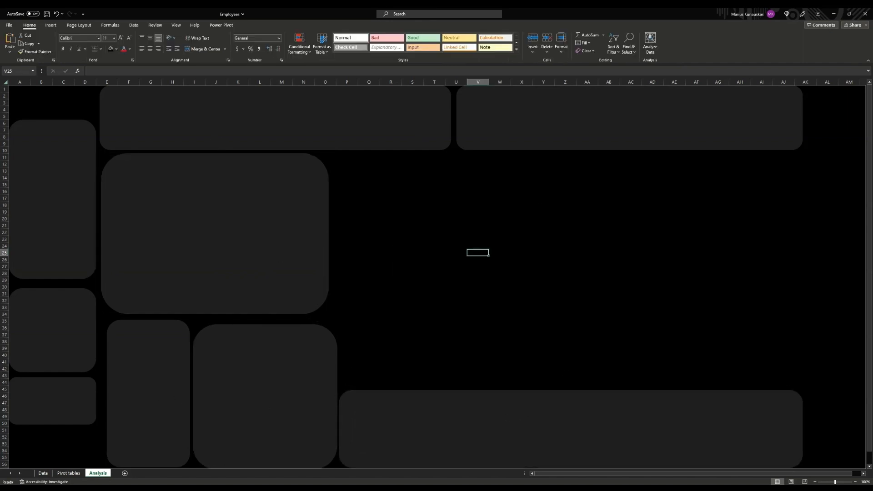
pyautogui.click(413, 294)
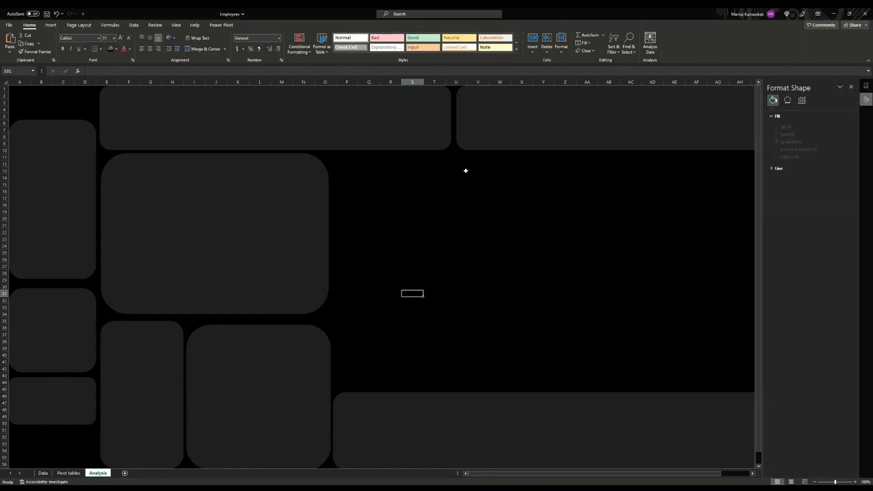
# Draw a double wave shape in the sheet's bottom-left corner and resize it to about 1.19" high and 3.26" wide.
pyautogui.click(50, 25)
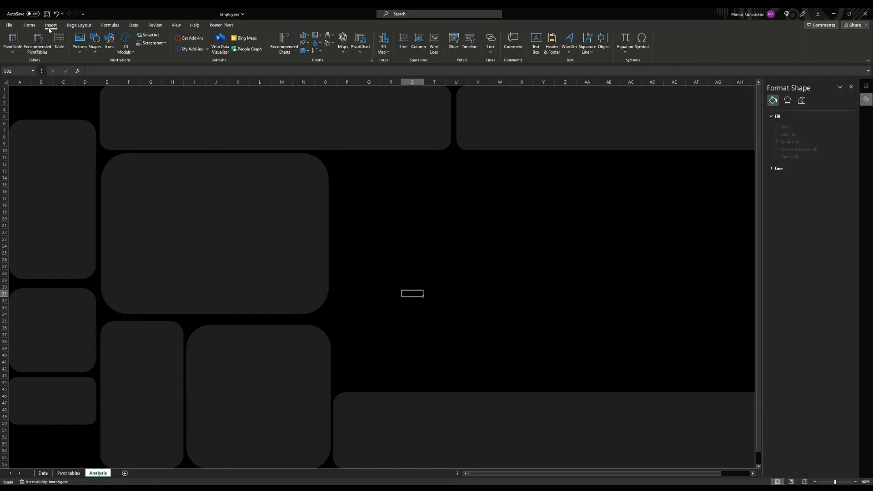
pyautogui.click(94, 48)
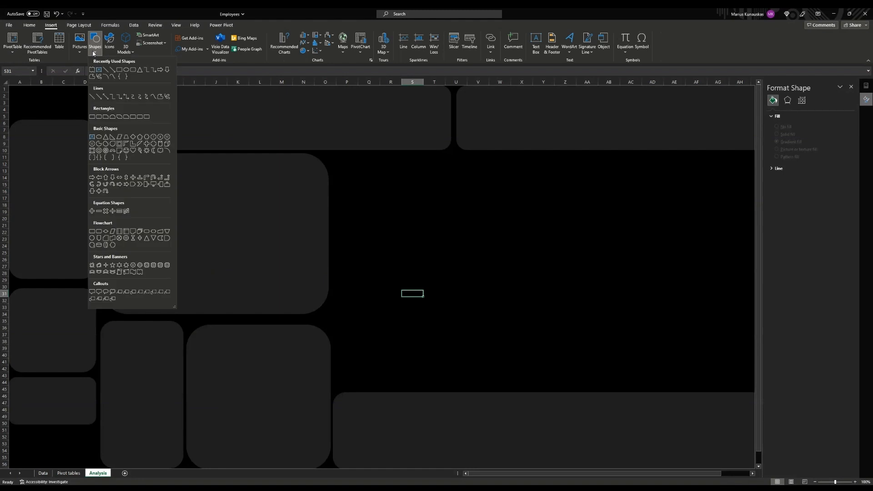
pyautogui.click(139, 274)
pyautogui.moveTo(46, 382); pyautogui.dragTo(167, 432)
pyautogui.moveTo(125, 413); pyautogui.dragTo(87, 460)
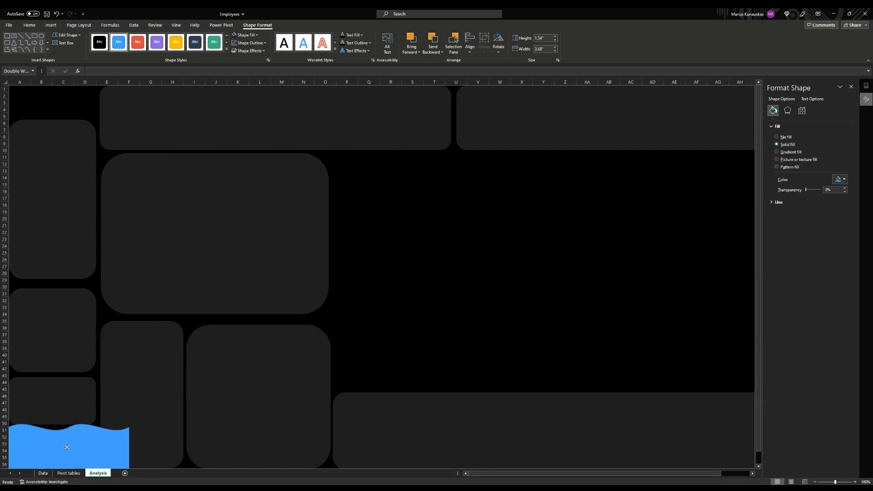
pyautogui.moveTo(69, 428); pyautogui.dragTo(69, 440)
pyautogui.moveTo(134, 460); pyautogui.dragTo(121, 460)
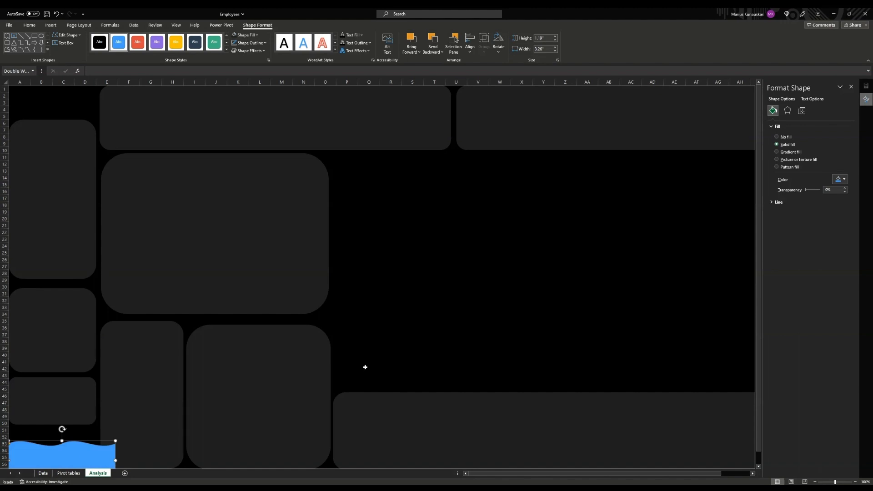
# Apply a gradient fill to the wave shape and set the first stop to colour #F07900 at 30% position.
pyautogui.click(780, 153)
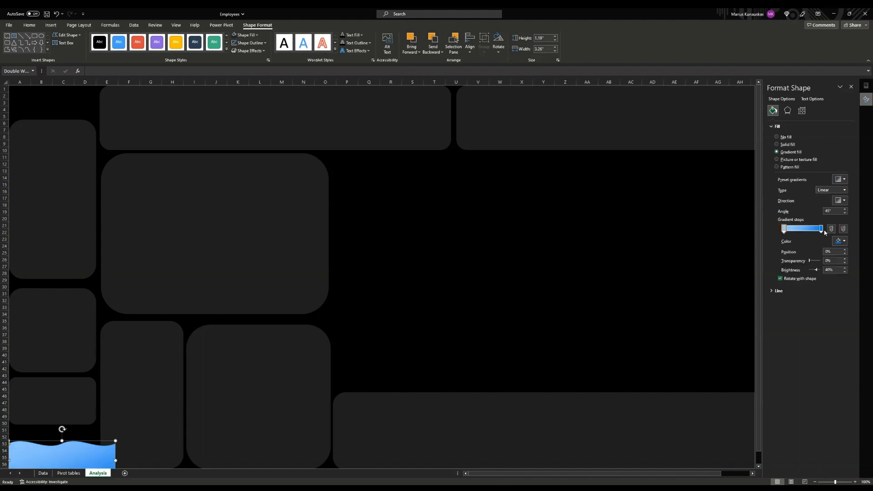
pyautogui.click(840, 241)
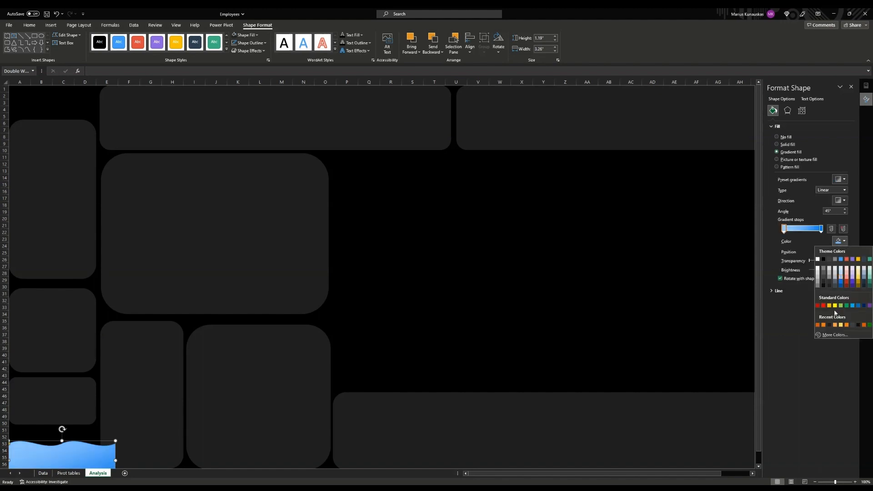
pyautogui.click(834, 337)
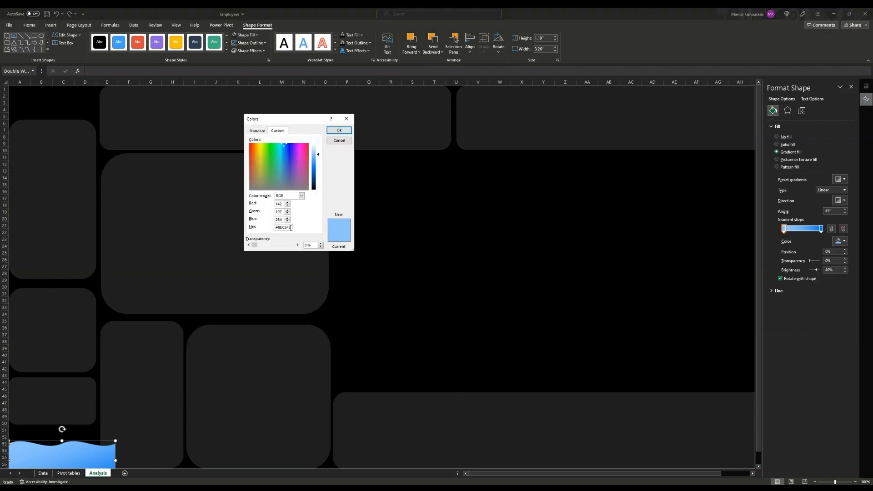
pyautogui.doubleClick(291, 228)
pyautogui.write('f07900')
pyautogui.press('Return')
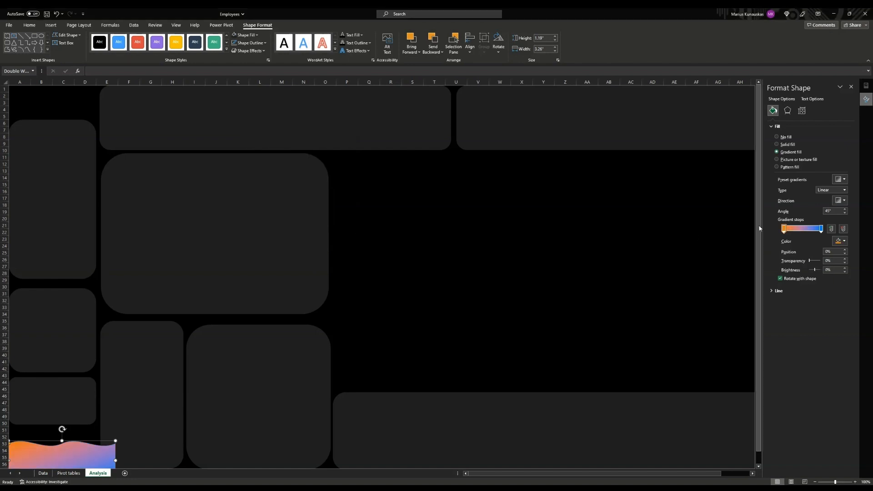
pyautogui.doubleClick(834, 251)
pyautogui.write('30')
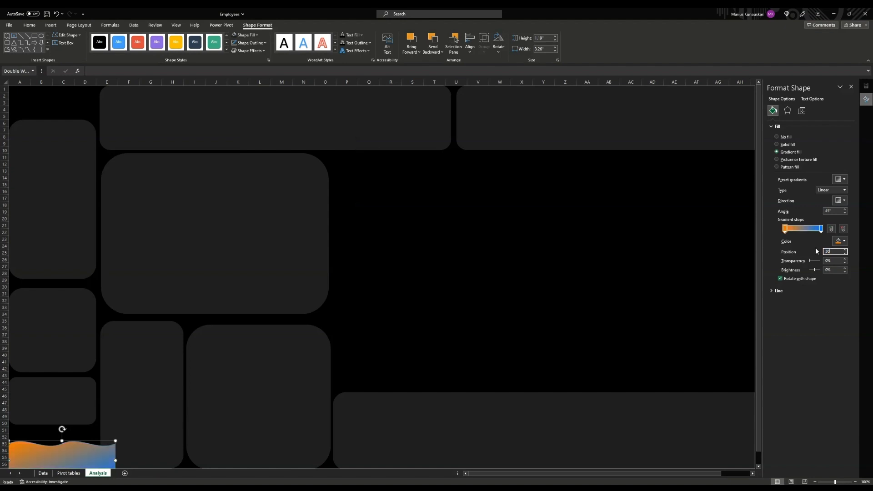
pyautogui.press('Return')
# Set the wave's second gradient stop to colour #D35F00 at 60% position.
pyautogui.click(821, 229)
pyautogui.click(840, 241)
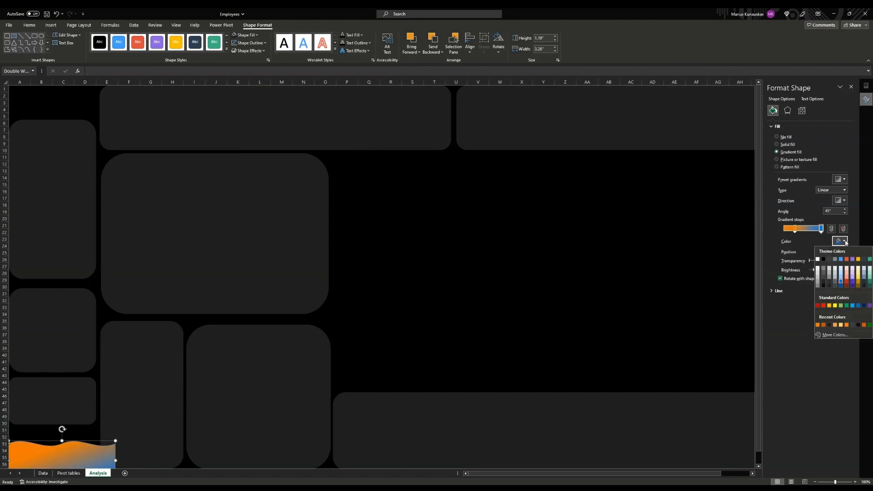
pyautogui.click(845, 335)
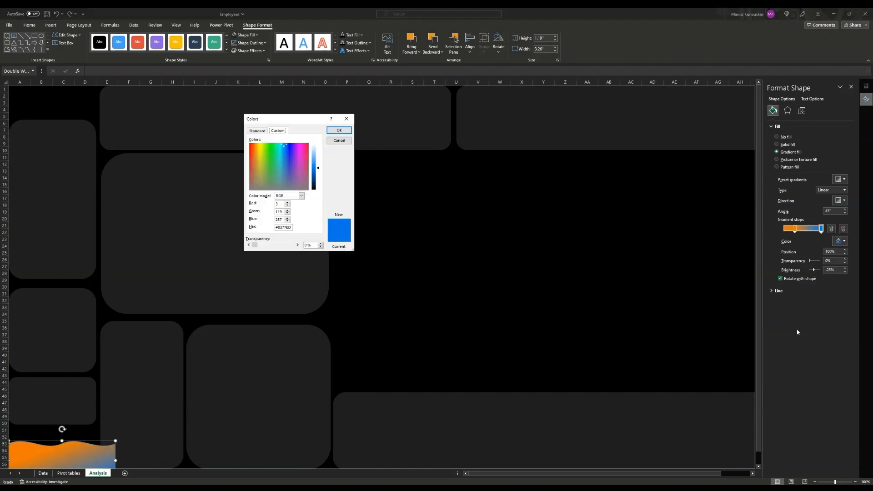
pyautogui.doubleClick(283, 228)
pyautogui.write('d35f00')
pyautogui.press('Return')
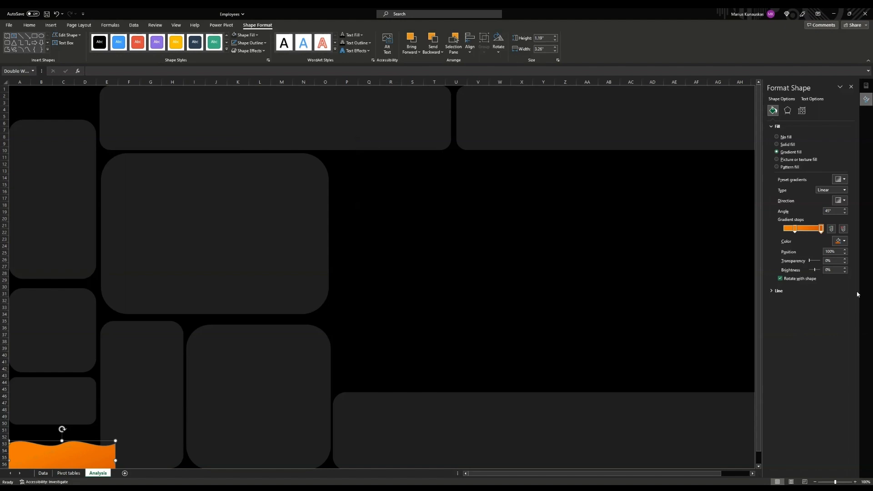
pyautogui.click(832, 252)
pyautogui.write('50')
pyautogui.press('Return')
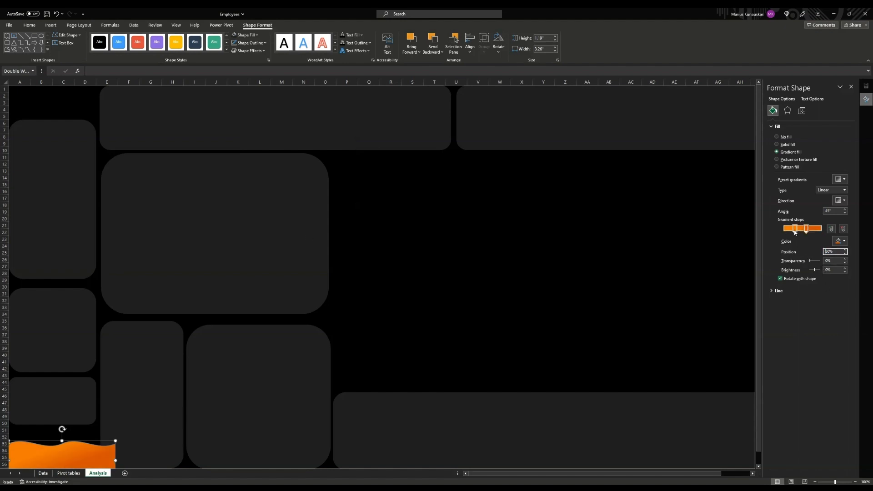
pyautogui.click(806, 228)
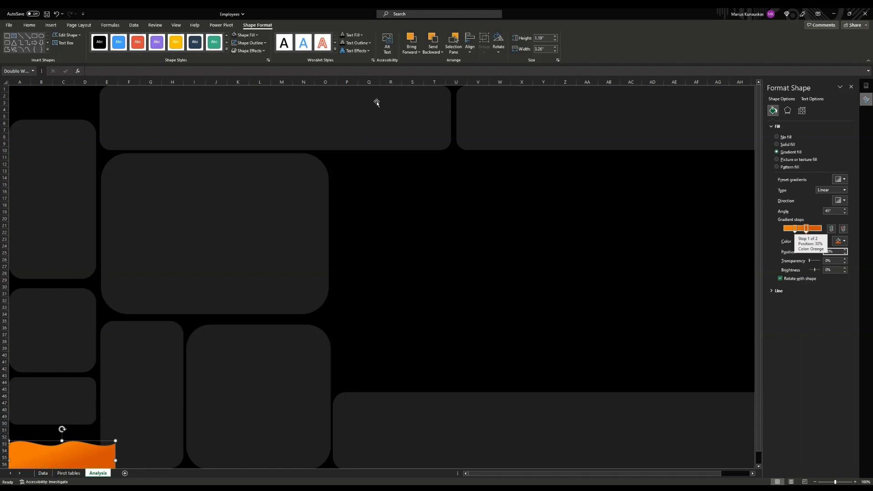
# Remove the wave's outline and place a copy, about 2.97" wide, slightly above the original.
pyautogui.click(249, 42)
pyautogui.click(246, 147)
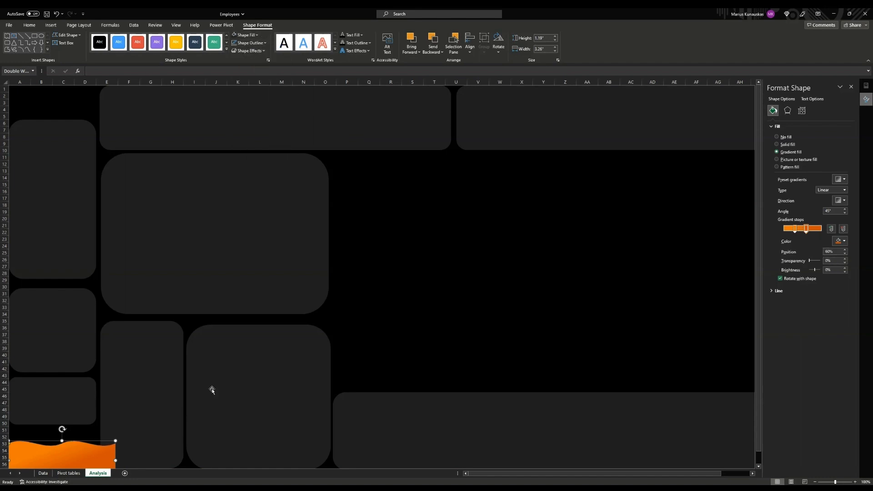
pyautogui.moveTo(83, 454)
pyautogui.mouseDown()
pyautogui.moveTo(75, 457)
pyautogui.moveTo(83, 452)
pyautogui.moveTo(78, 406)
pyautogui.moveTo(64, 439)
pyautogui.moveTo(106, 449)
pyautogui.moveTo(82, 445)
pyautogui.mouseUp()
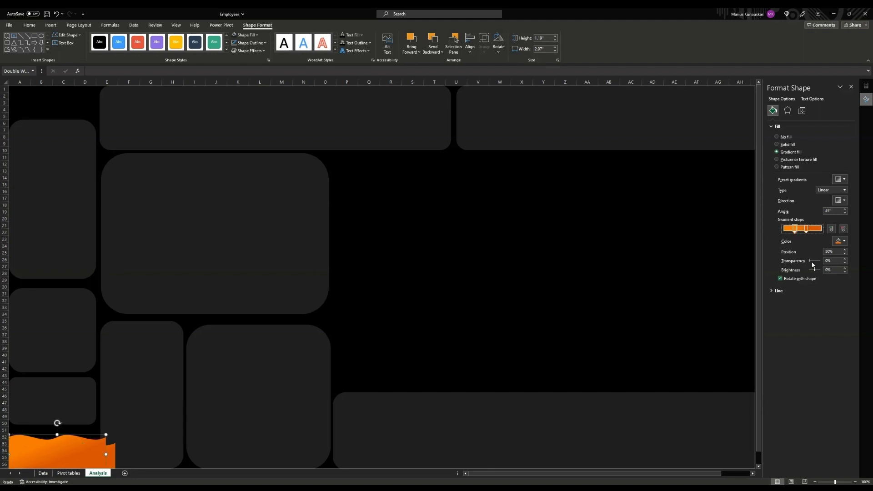
# Set both gradient stops of the wave copy to 50% transparency and make its crests steeper.
pyautogui.click(828, 260)
pyautogui.write('50')
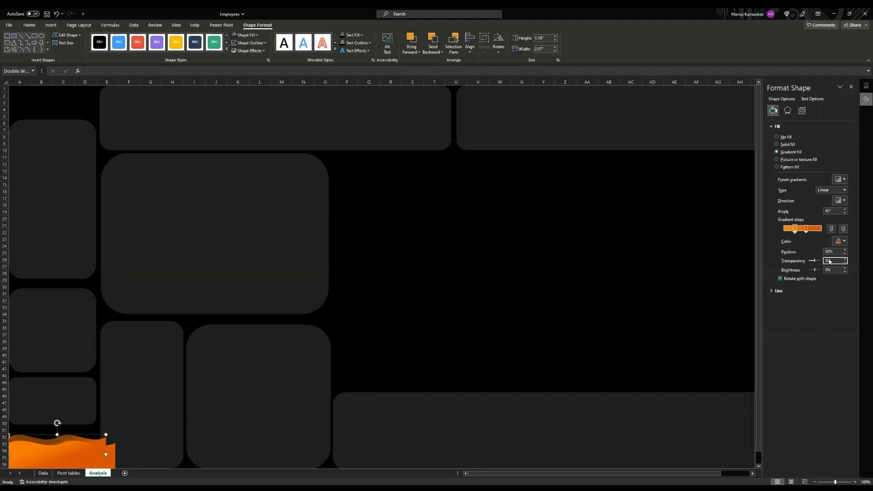
pyautogui.click(806, 229)
pyautogui.click(837, 261)
pyautogui.write('50')
pyautogui.click(12, 441)
pyautogui.click(64, 439)
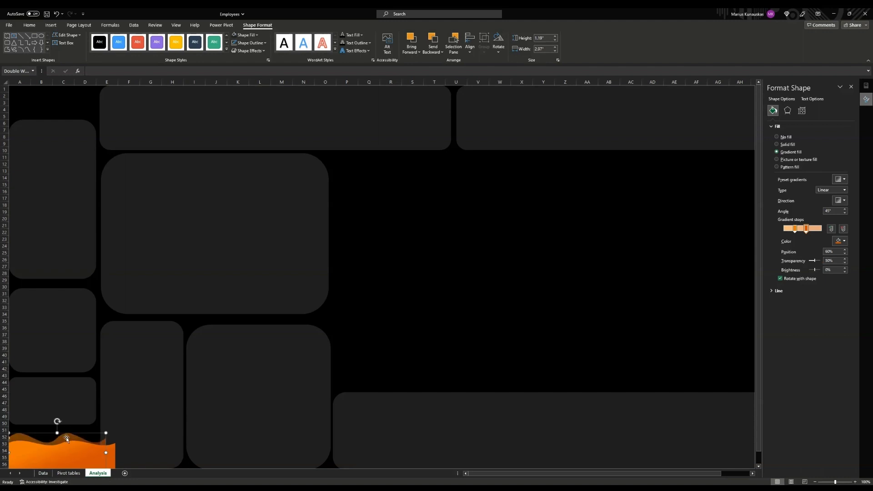
# Duplicate the translucent wave, place the copy higher, and set both its gradient stops to 70% transparency.
pyautogui.hotkey('ctrl', 'd')
pyautogui.moveTo(59, 452); pyautogui.dragTo(38, 437)
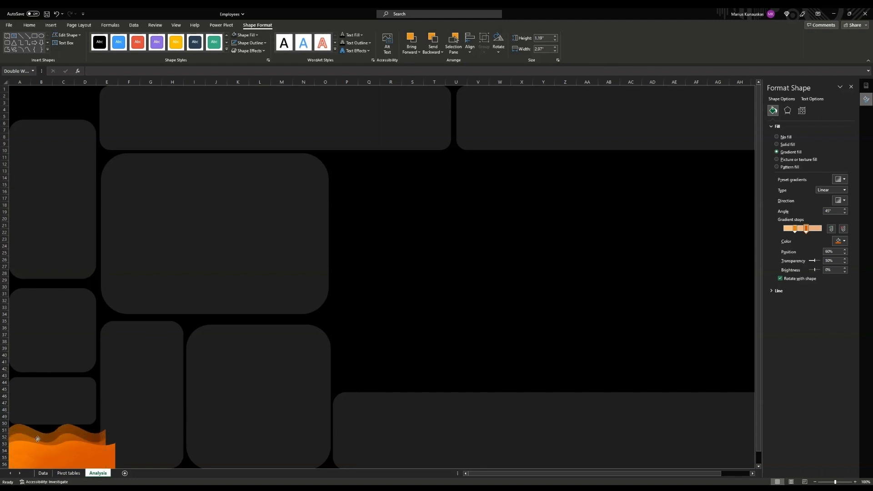
pyautogui.click(834, 260)
pyautogui.press('Return')
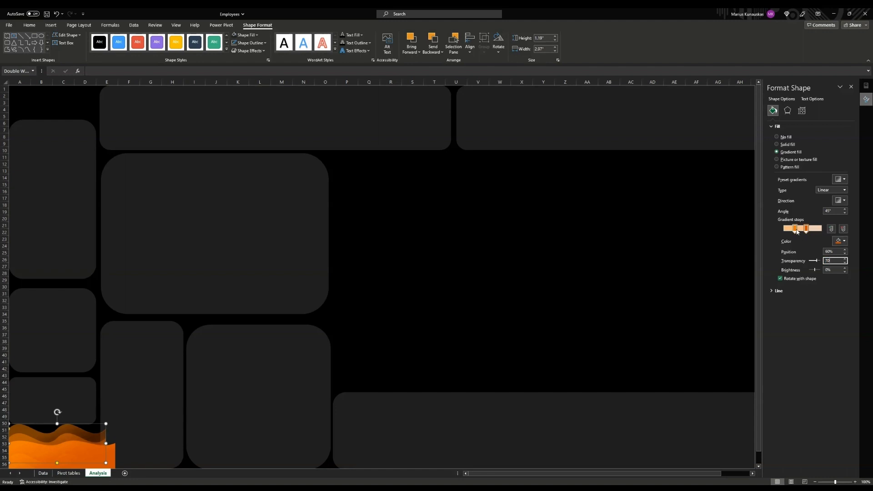
pyautogui.click(794, 229)
pyautogui.click(839, 259)
pyautogui.write('70')
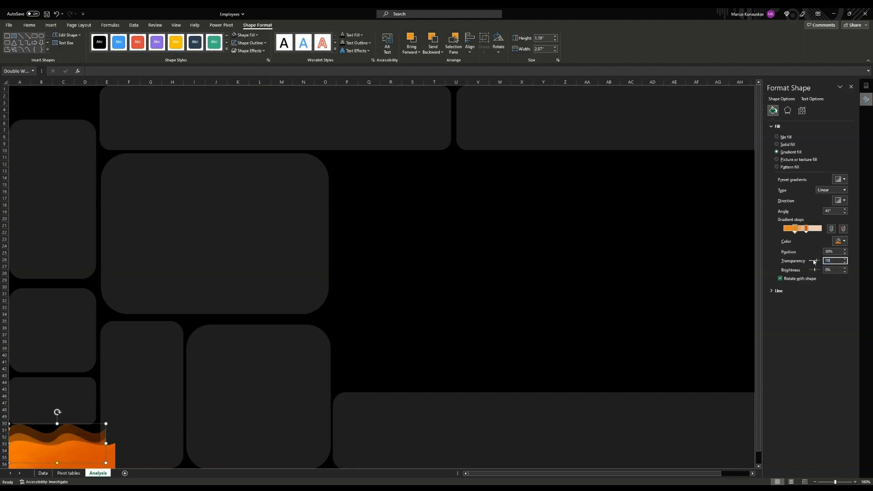
# Narrow the topmost wave to about 2.87" wide and lower it closer to the waves beneath.
pyautogui.moveTo(105, 443); pyautogui.dragTo(103, 443)
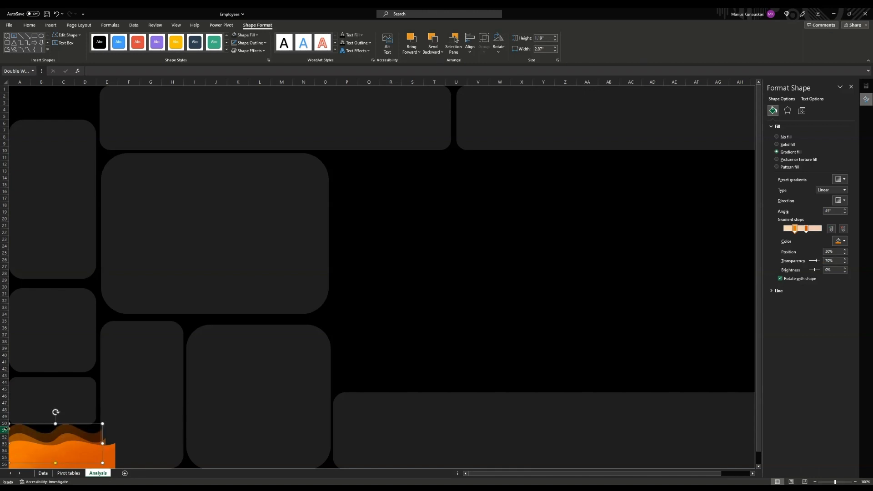
pyautogui.moveTo(10, 429); pyautogui.dragTo(10, 429)
pyautogui.moveTo(48, 435); pyautogui.dragTo(42, 439)
# Select the three layered waves in the bottom-left corner of the sheet and group them.
pyautogui.click(113, 457)
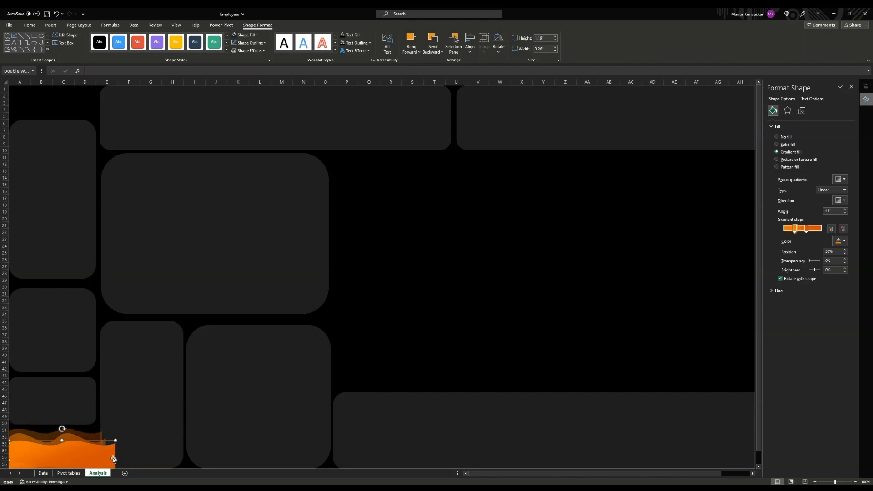
pyautogui.press('Escape')
pyautogui.click(105, 442)
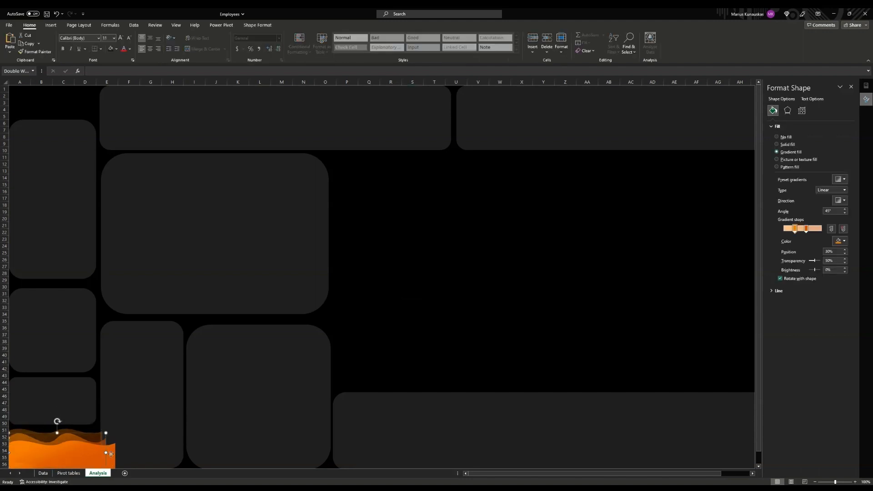
pyautogui.keyDown('shift'); pyautogui.click(111, 454); pyautogui.keyUp('shift')
pyautogui.rightClick(71, 430)
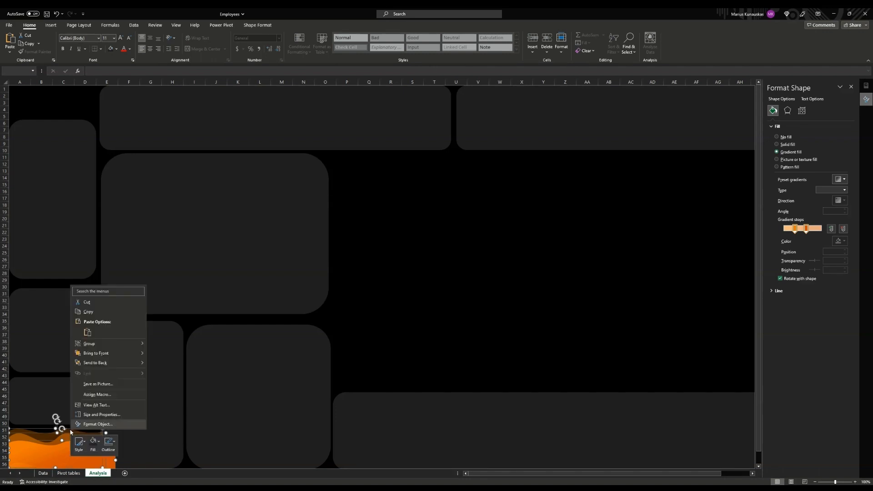
pyautogui.moveTo(93, 343)
pyautogui.click(156, 344)
# Place copies of the wave group along the lower edge of the dashboard, through to its right end.
pyautogui.moveTo(69, 459); pyautogui.dragTo(721, 454)
pyautogui.hotkey('ctrl', 'd')
pyautogui.hscroll(3, 682, 463)
pyautogui.moveTo(680, 473); pyautogui.dragTo(634, 475)
# Bring the three lower panels, the narrow, the square and the wide one, in front of the waves.
pyautogui.click(153, 382)
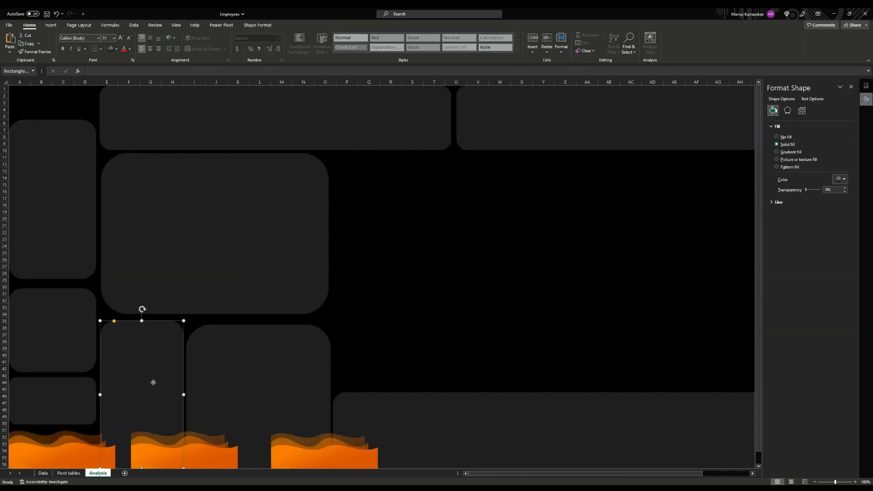
pyautogui.rightClick(153, 382)
pyautogui.click(179, 287)
pyautogui.click(256, 400)
pyautogui.rightClick(256, 400)
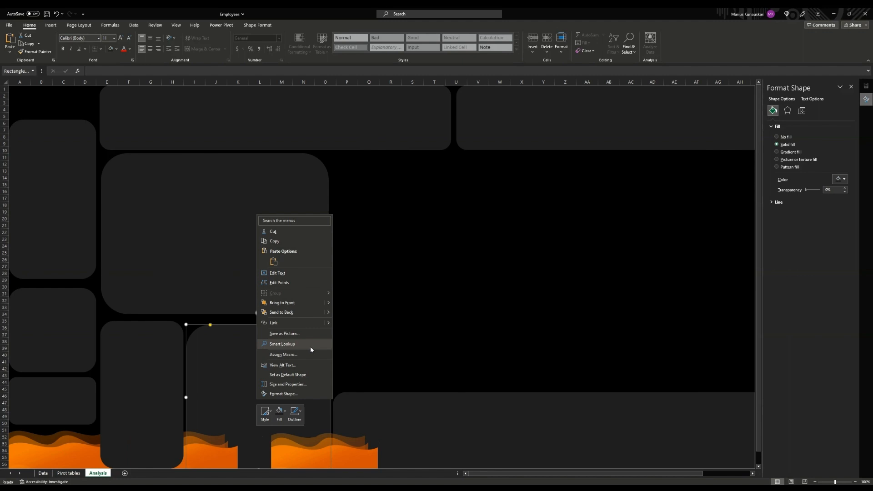
pyautogui.click(281, 312)
pyautogui.click(423, 429)
pyautogui.rightClick(423, 429)
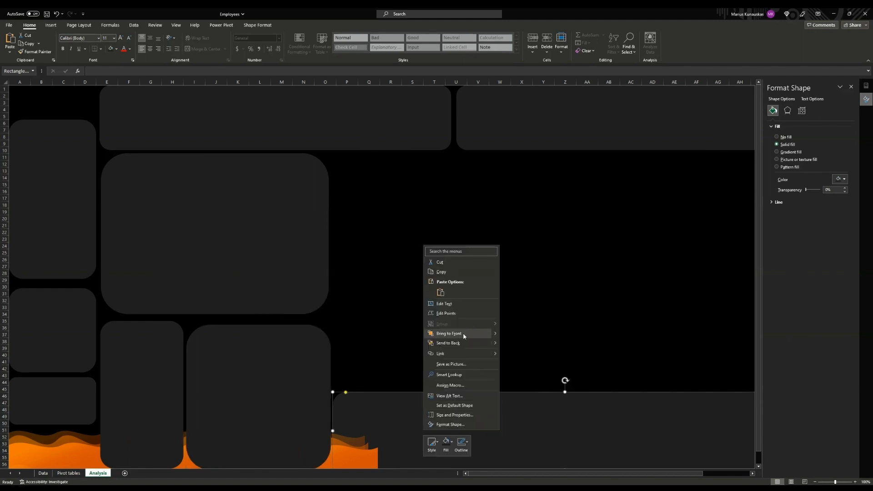
pyautogui.click(463, 333)
pyautogui.click(458, 340)
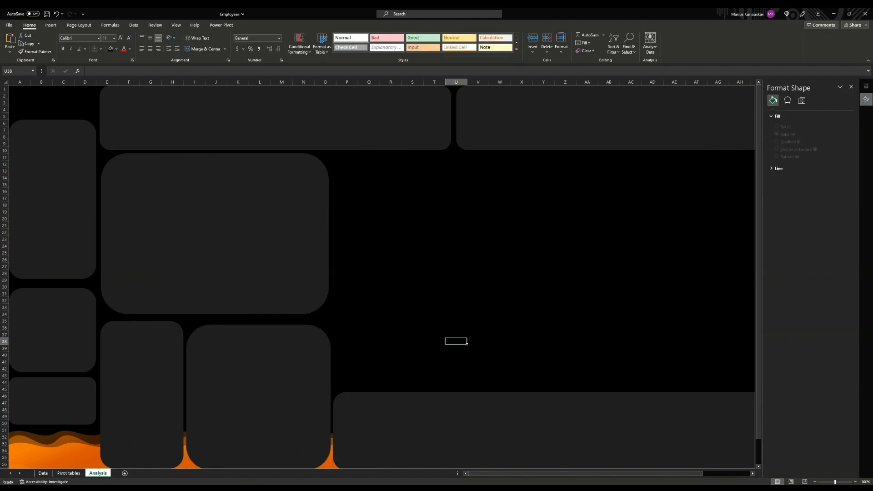
# Draw a rectangle about 3.87" high and 8.4" wide and place it beneath the lower panels at the sheet's left edge.
pyautogui.hotkey('alt', 'Tab')
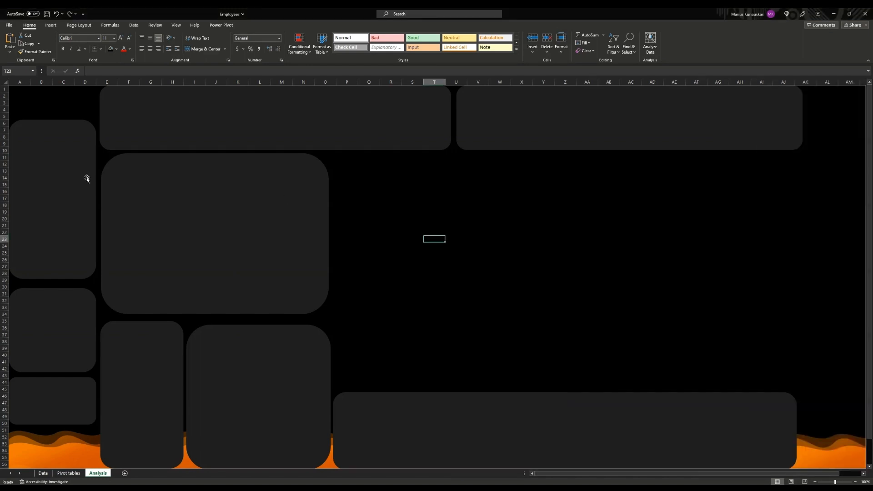
pyautogui.click(50, 25)
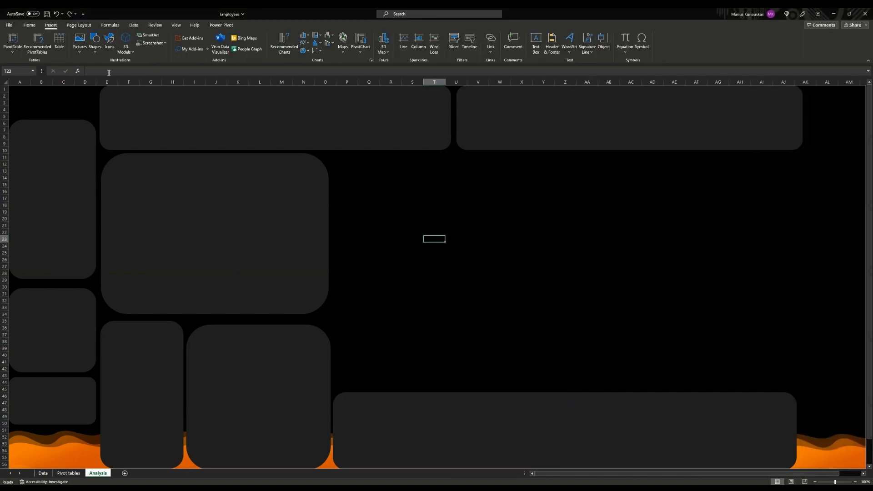
pyautogui.click(94, 43)
pyautogui.click(123, 78)
pyautogui.moveTo(319, 180); pyautogui.dragTo(594, 274)
pyautogui.moveTo(451, 227); pyautogui.dragTo(284, 362)
pyautogui.scroll(-6, 437, 316)
pyautogui.moveTo(275, 240); pyautogui.dragTo(96, 388)
# Remove the rectangle's outline and fill it with black.
pyautogui.click(246, 35)
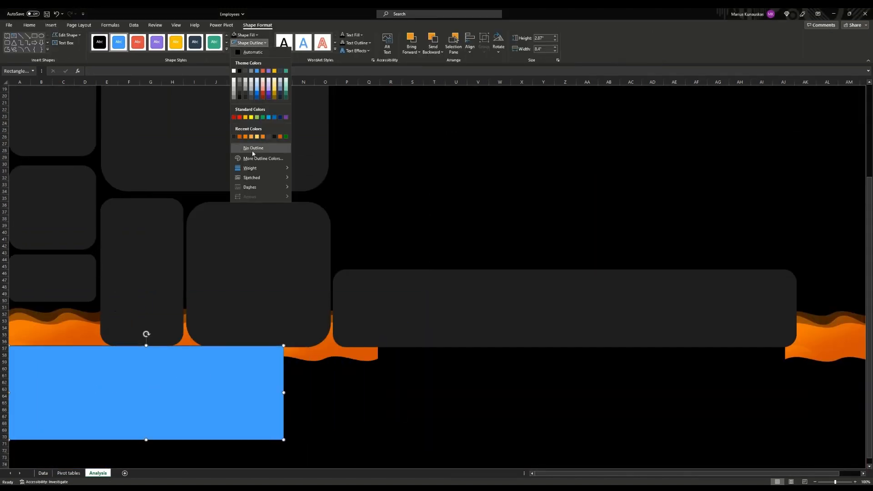
pyautogui.click(246, 35)
pyautogui.click(245, 35)
pyautogui.click(251, 45)
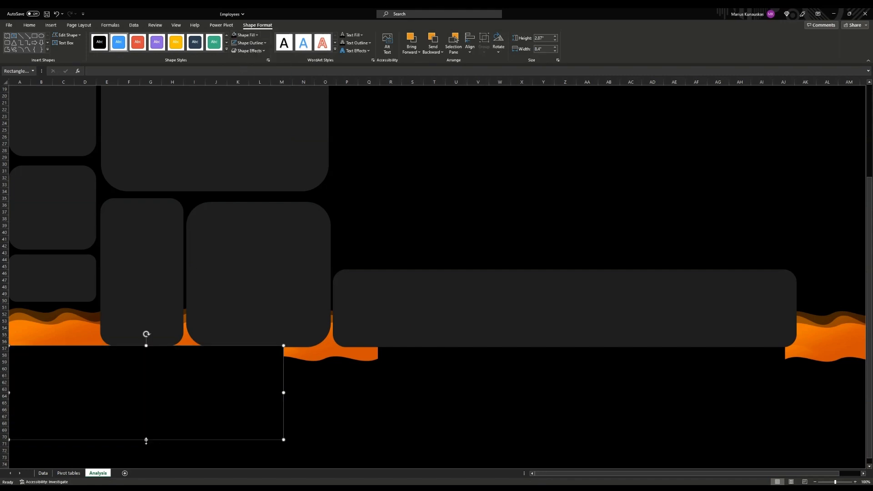
# Shrink the black rectangle to about 1.6" high and stretch it across the dashboard's lower edge to mask all wave bottoms.
pyautogui.moveTo(146, 439); pyautogui.dragTo(132, 382)
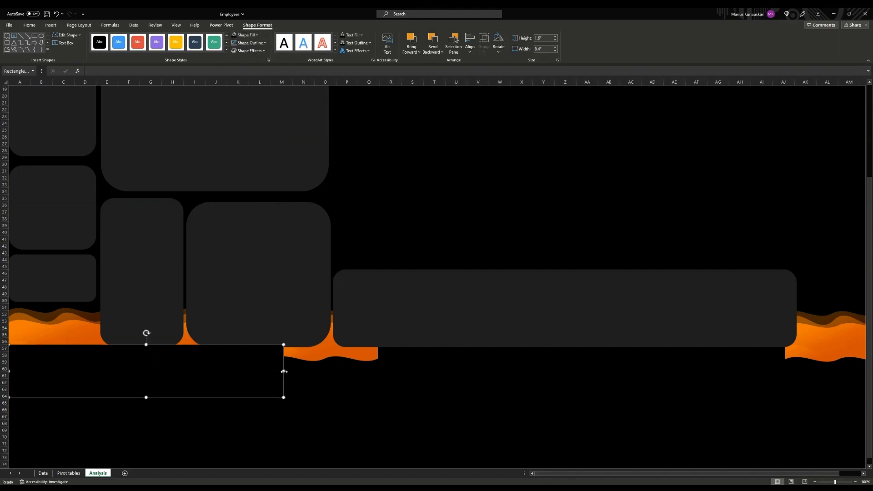
pyautogui.moveTo(284, 371); pyautogui.dragTo(829, 371)
pyautogui.moveTo(555, 374); pyautogui.dragTo(520, 366)
pyautogui.moveTo(547, 475); pyautogui.dragTo(569, 475)
pyautogui.click(772, 375)
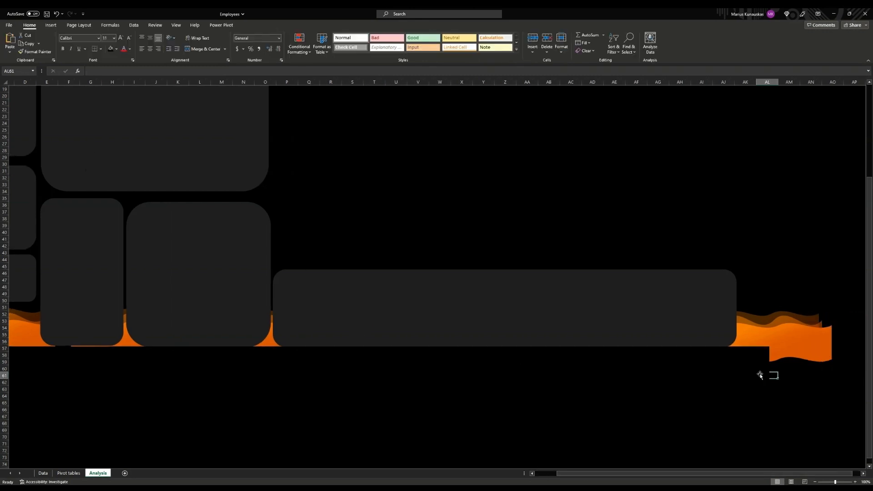
pyautogui.click(760, 373)
pyautogui.moveTo(769, 373); pyautogui.dragTo(850, 372)
# Duplicate the black rectangle and position the copy to mask the uneven wave ends at the dashboard's right edge.
pyautogui.hotkey('ctrl', 'd')
pyautogui.moveTo(436, 364); pyautogui.dragTo(545, 238)
pyautogui.scroll(3, 568, 261)
pyautogui.scroll(3, 569, 262)
pyautogui.moveTo(395, 239); pyautogui.dragTo(840, 225)
pyautogui.click(462, 287)
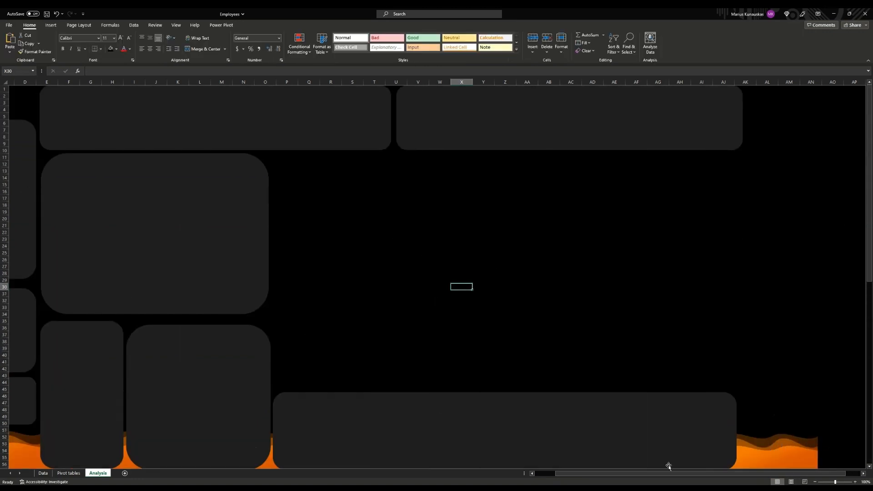
pyautogui.hscroll(-3, 669, 466)
# Select the full employee table on the Data sheet, from the Job Title header to the last row.
pyautogui.hotkey('alt', 'Tab')
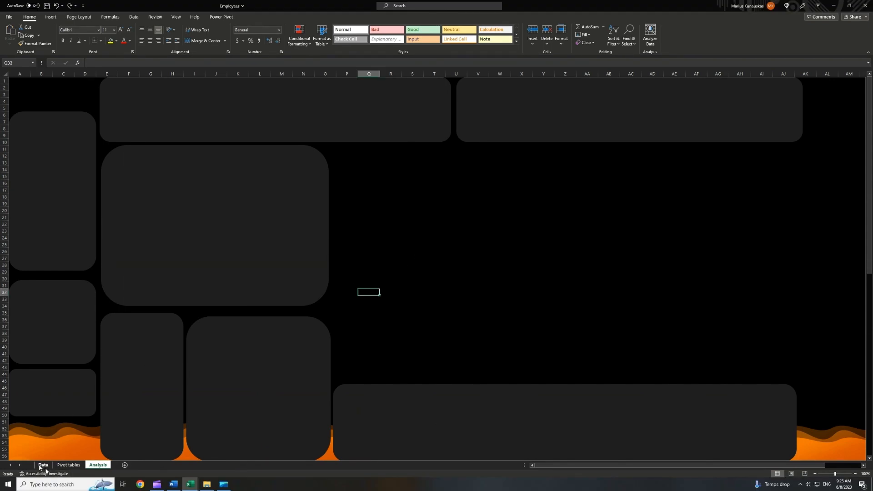
pyautogui.click(42, 465)
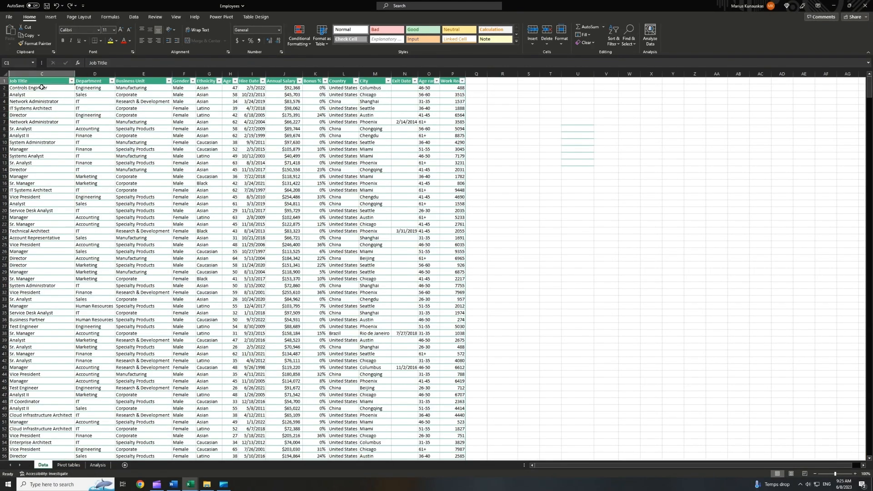
pyautogui.moveTo(41, 87); pyautogui.dragTo(452, 448)
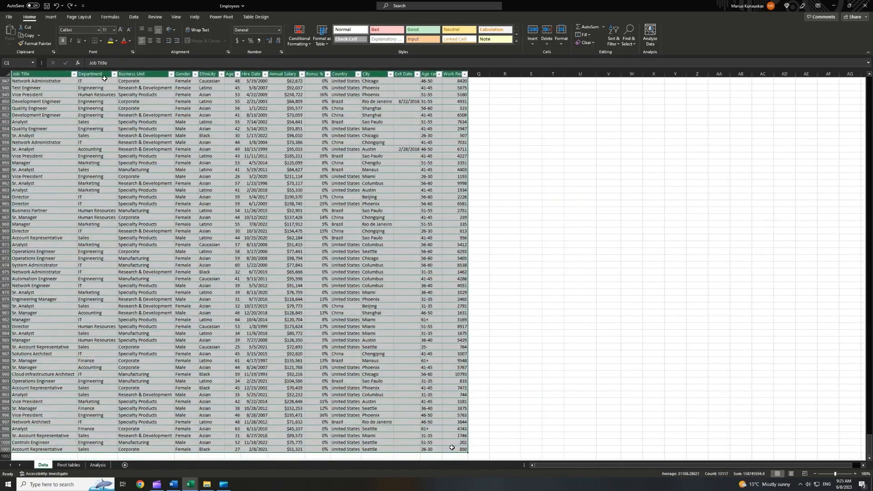
# Insert a PivotTable from the TBL_Employees table into the existing Pivot tables sheet at cell B3.
pyautogui.click(50, 17)
pyautogui.click(15, 44)
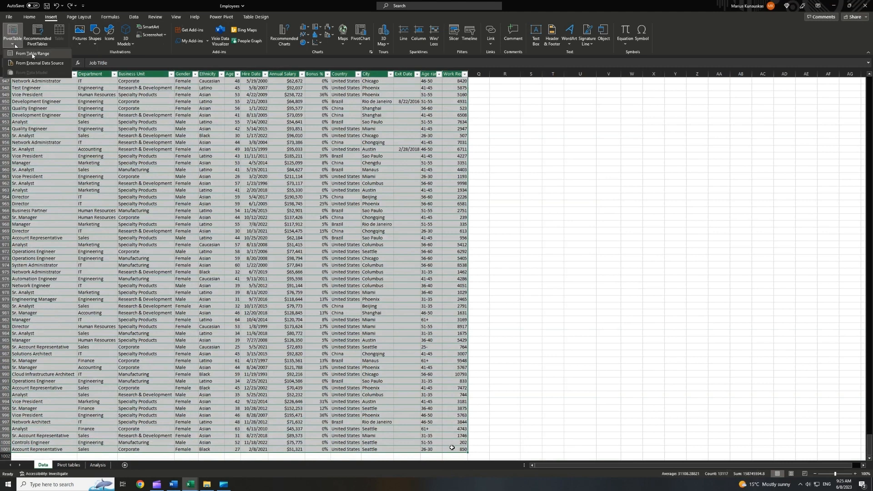
pyautogui.click(32, 54)
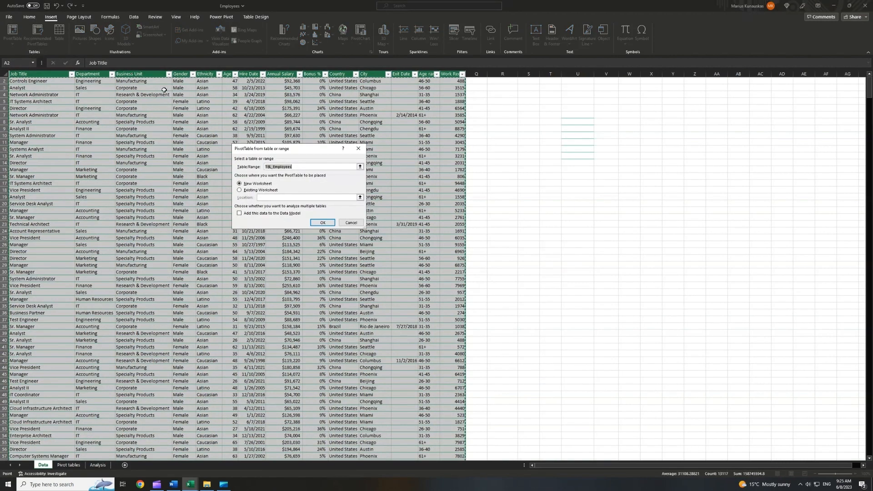
pyautogui.click(239, 190)
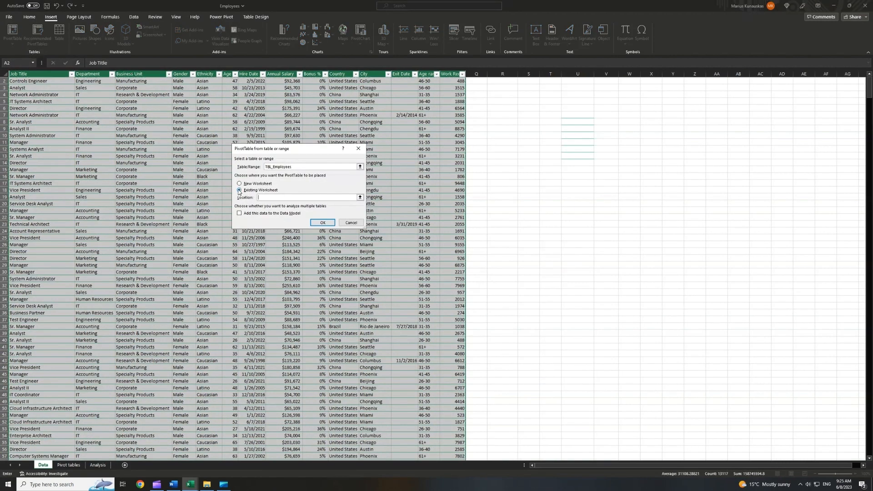
pyautogui.click(359, 198)
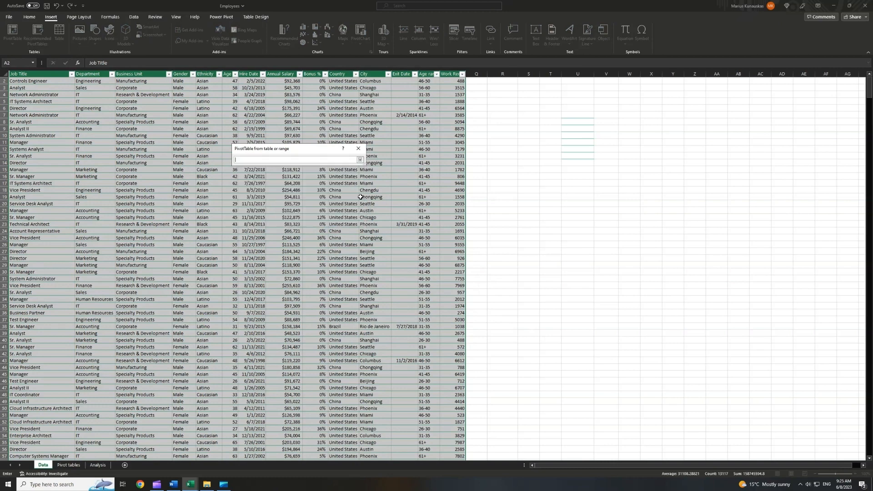
pyautogui.click(67, 465)
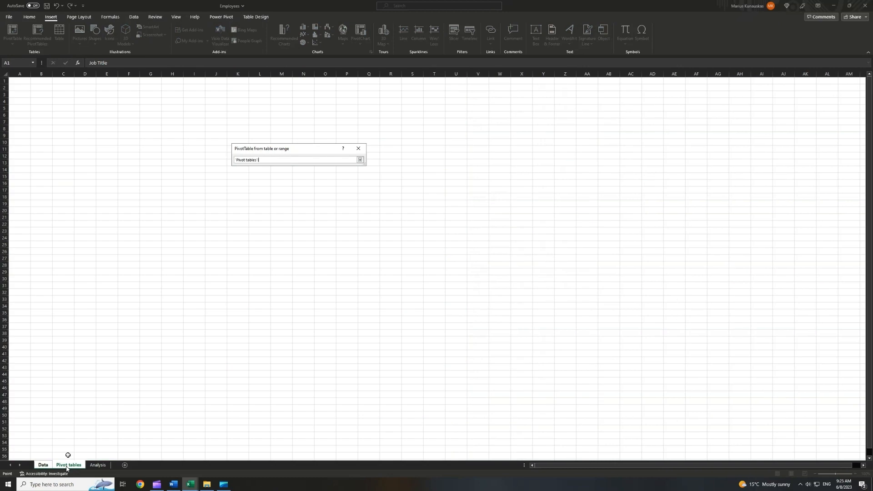
pyautogui.click(47, 95)
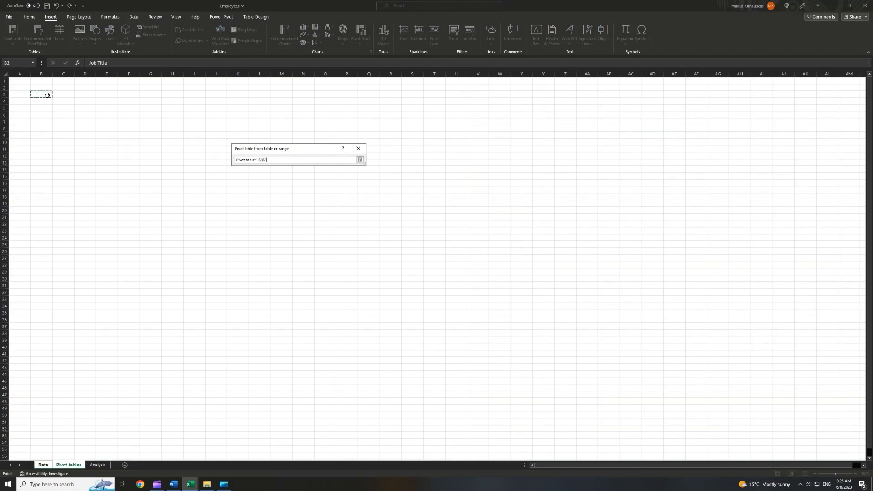
pyautogui.click(360, 159)
pyautogui.click(322, 223)
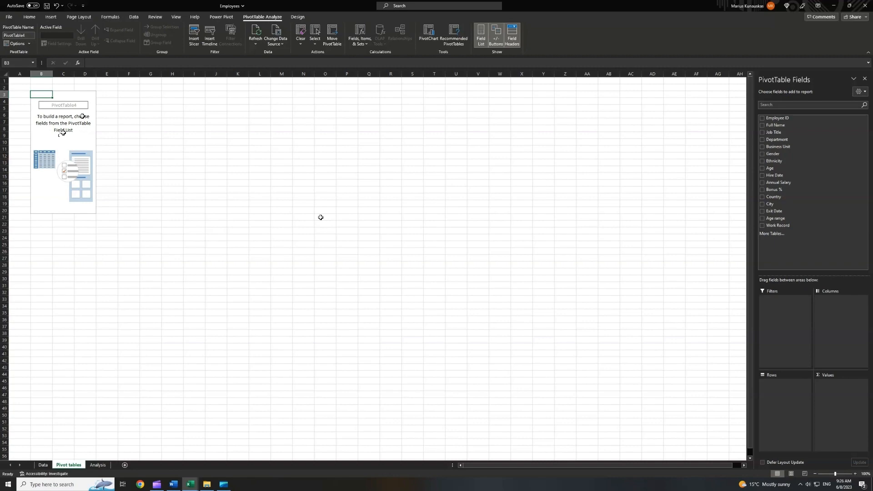
# Add Age range to the pivot table's rows and place Annual Salary in its values twice.
pyautogui.click(82, 116)
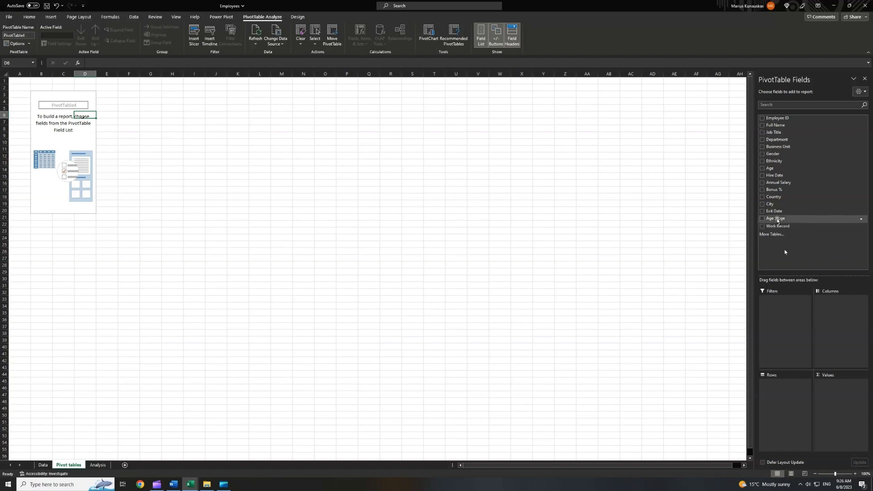
pyautogui.moveTo(777, 220); pyautogui.dragTo(788, 395)
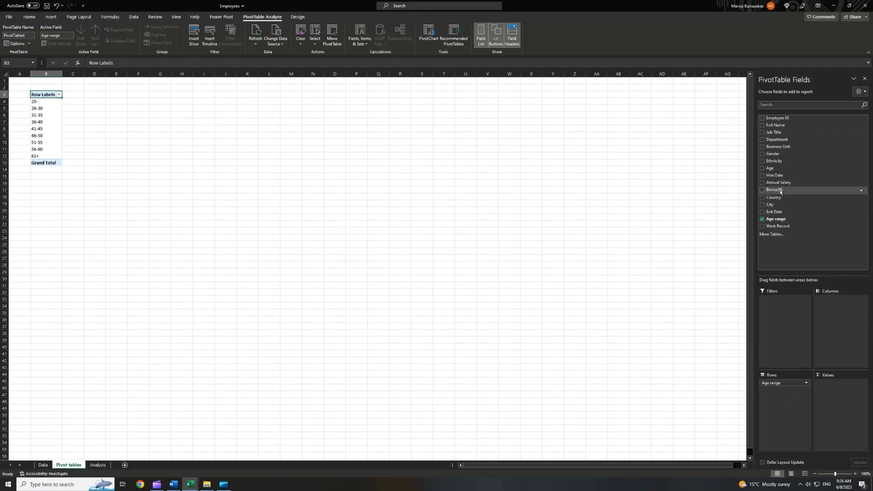
pyautogui.moveTo(780, 183); pyautogui.dragTo(831, 389)
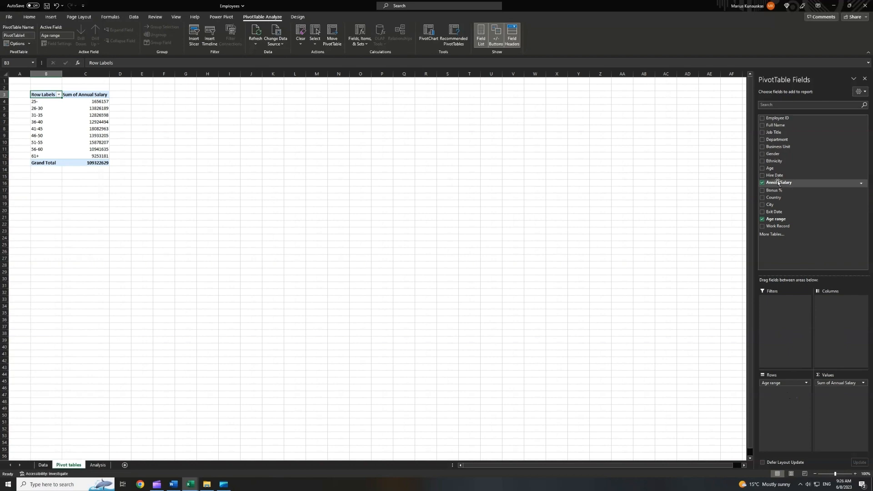
pyautogui.moveTo(778, 182); pyautogui.dragTo(809, 305)
pyautogui.moveTo(778, 182); pyautogui.dragTo(835, 400)
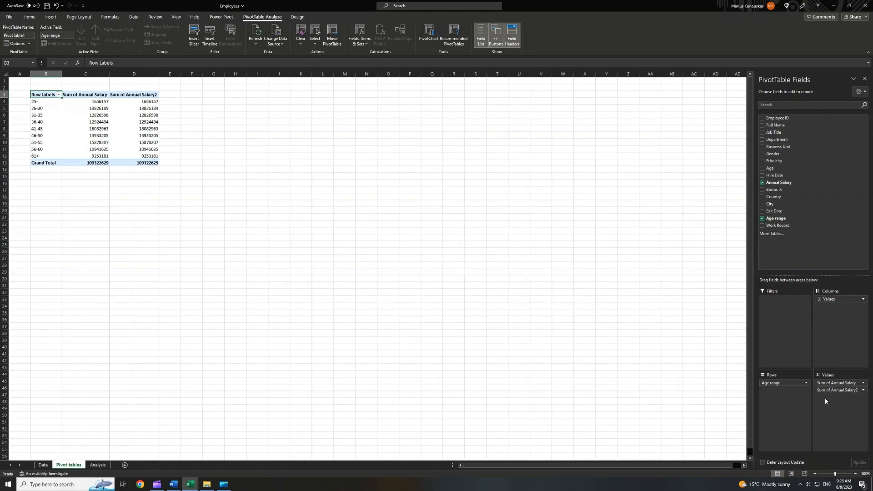
# Summarize the second Annual Salary value field by Count.
pyautogui.click(863, 391)
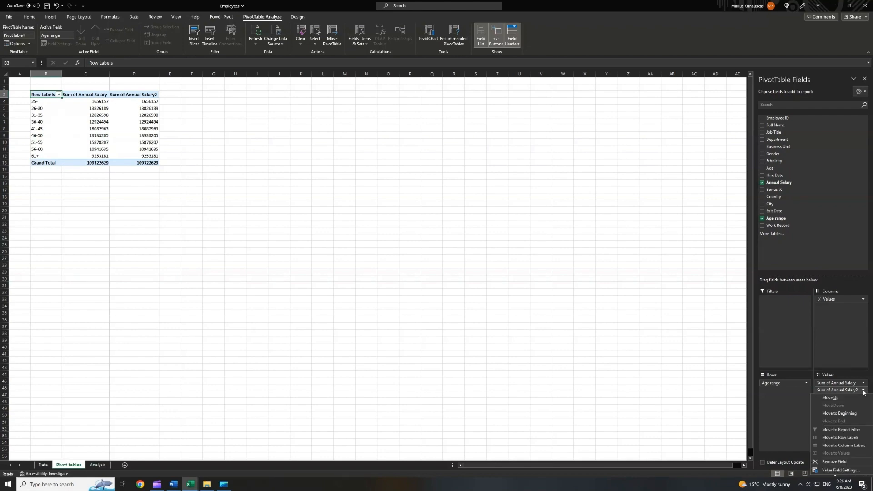
pyautogui.click(833, 471)
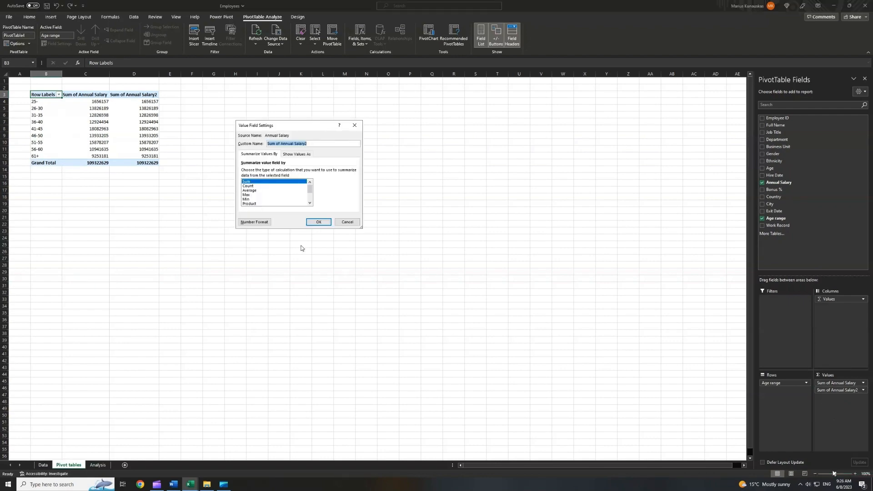
pyautogui.click(248, 186)
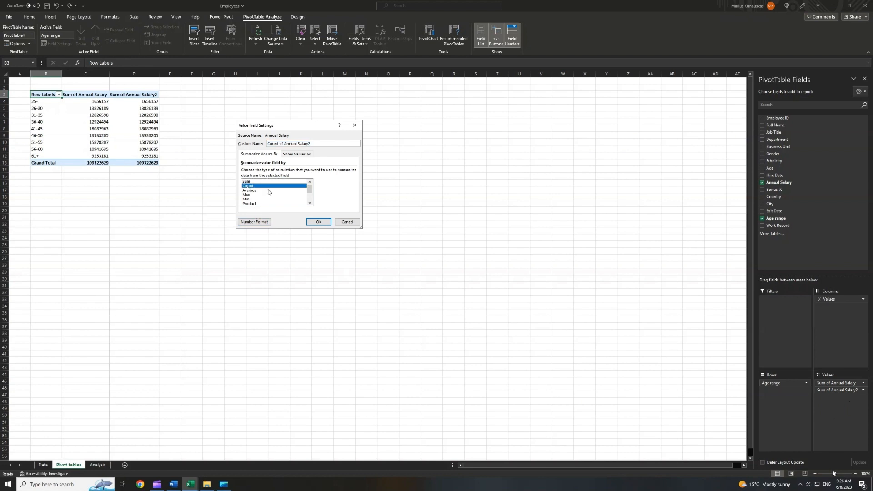
pyautogui.click(319, 222)
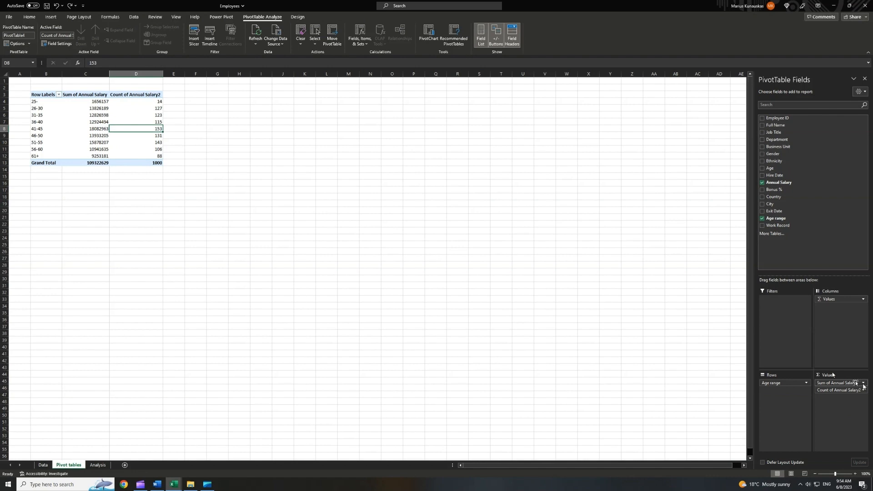
# Summarize the first Annual Salary value field by Average.
pyautogui.click(863, 384)
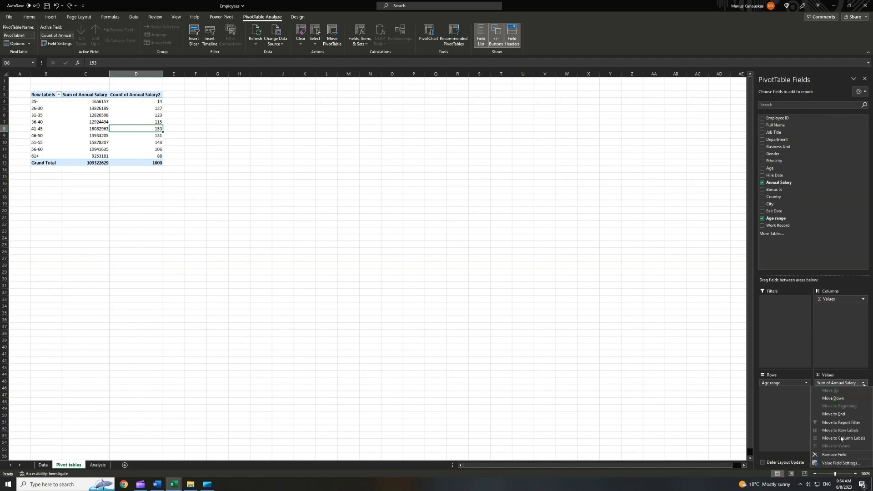
pyautogui.click(841, 462)
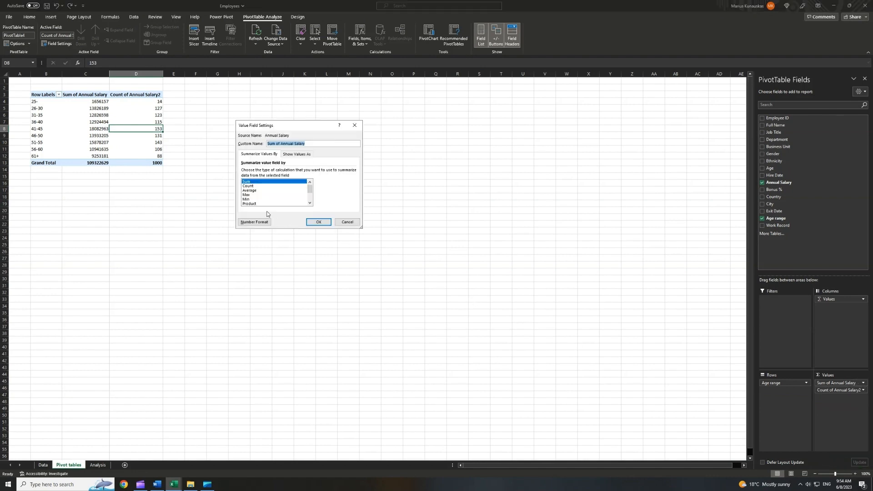
pyautogui.click(252, 191)
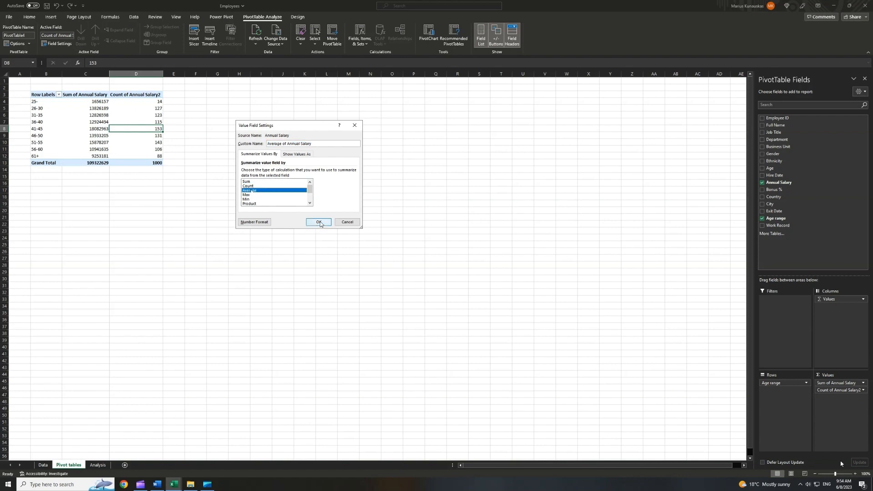
pyautogui.click(319, 222)
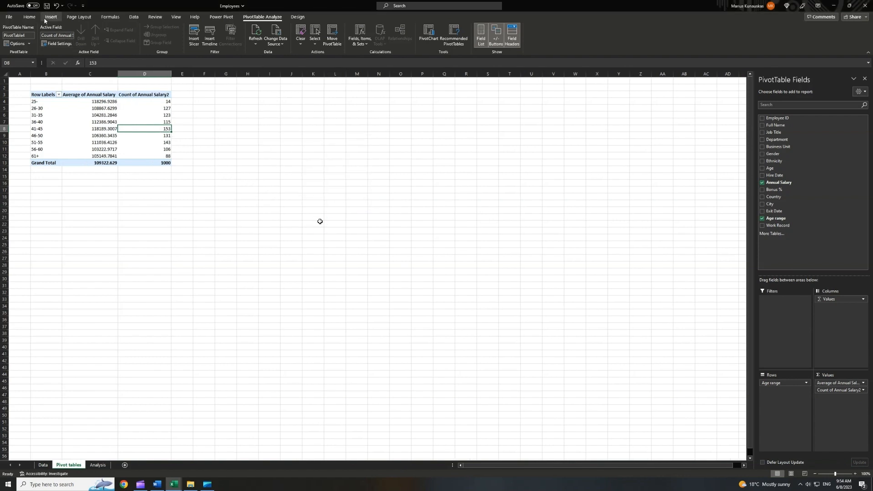
# Reduce the average salary values of all age ranges to zero decimal places.
pyautogui.click(29, 17)
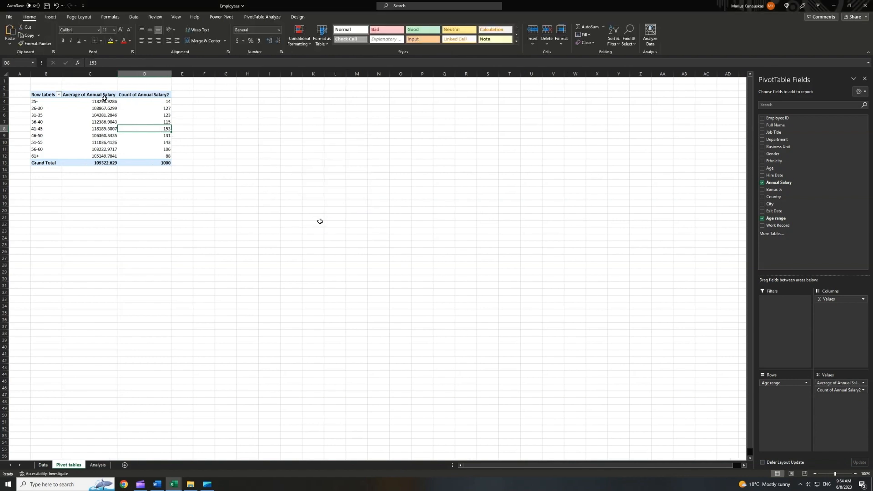
pyautogui.moveTo(105, 101); pyautogui.dragTo(113, 154)
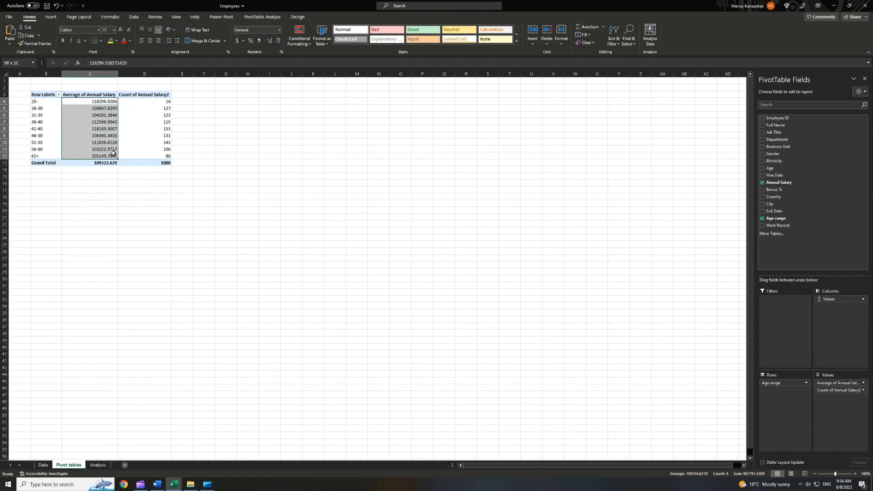
pyautogui.click(279, 41)
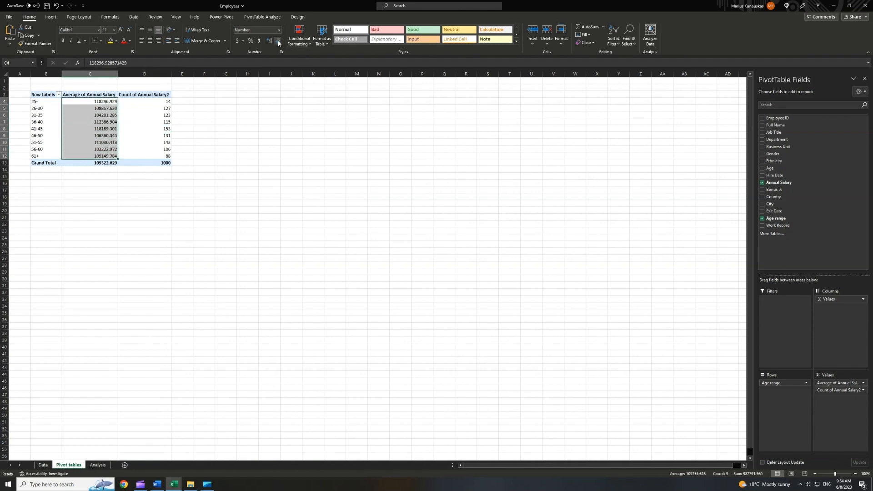
pyautogui.click(278, 41)
pyautogui.click(279, 41)
pyautogui.click(278, 41)
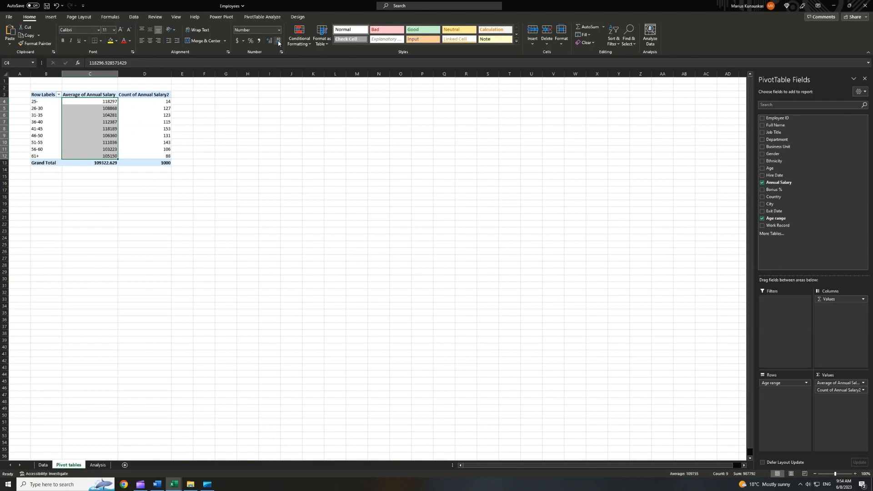
# Apply the custom number format #,##0, "K" to the average salary values.
pyautogui.click(279, 30)
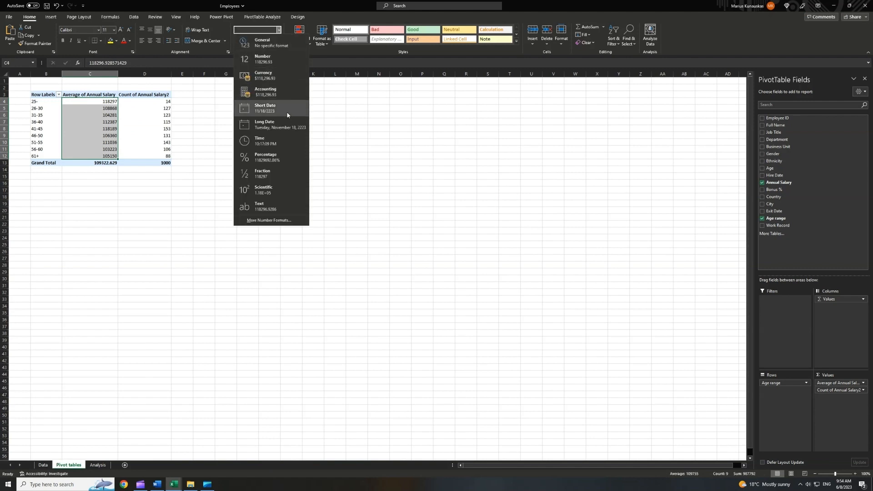
pyautogui.click(272, 220)
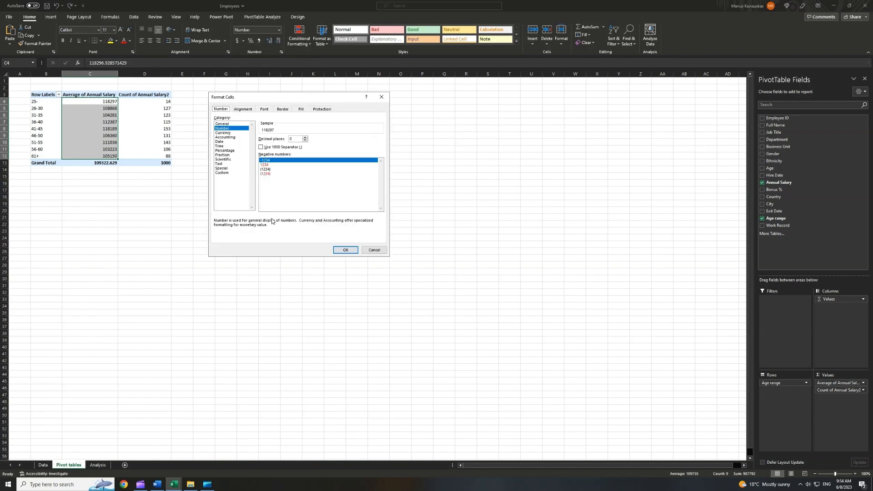
pyautogui.click(222, 173)
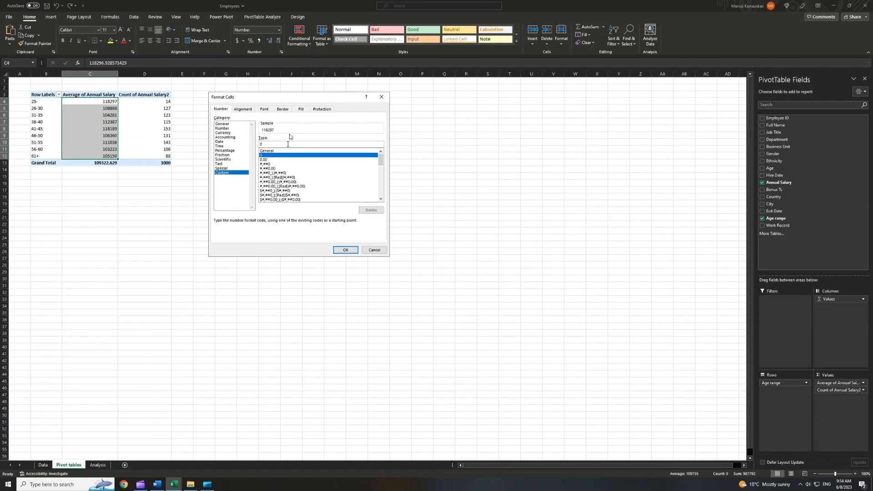
pyautogui.moveTo(288, 145); pyautogui.dragTo(256, 145)
pyautogui.write('#,##0, "K"')
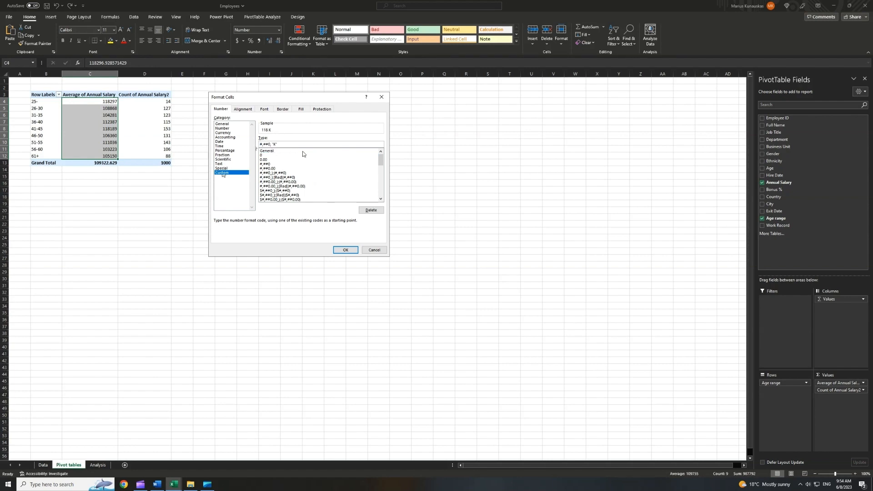
pyautogui.click(346, 251)
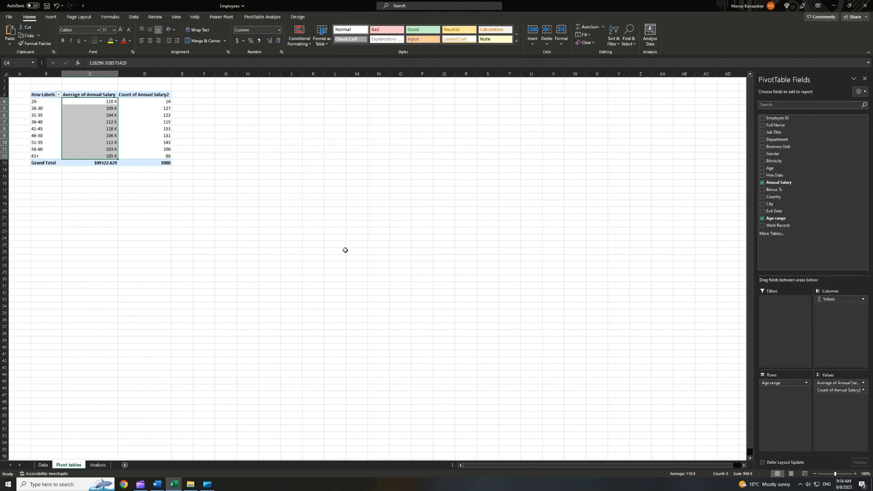
# Turn off the pivot table's grand totals for both rows and columns in the PivotTable options.
pyautogui.click(157, 173)
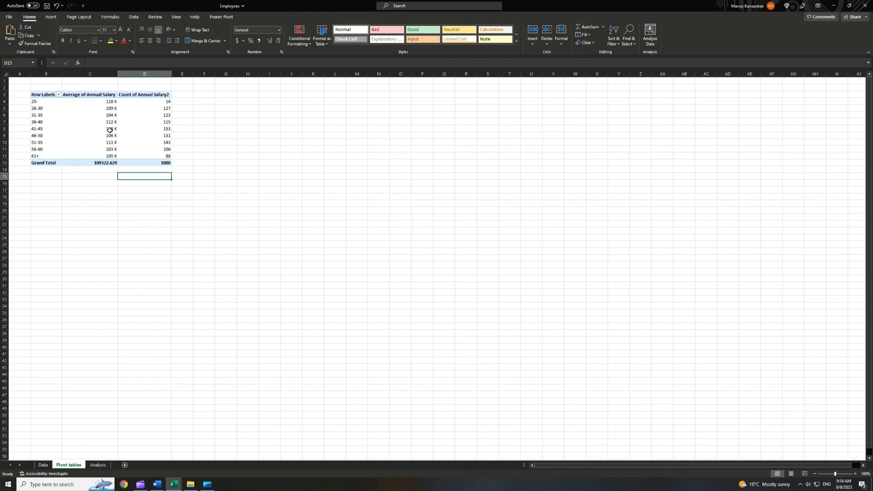
pyautogui.click(108, 128)
pyautogui.rightClick(107, 128)
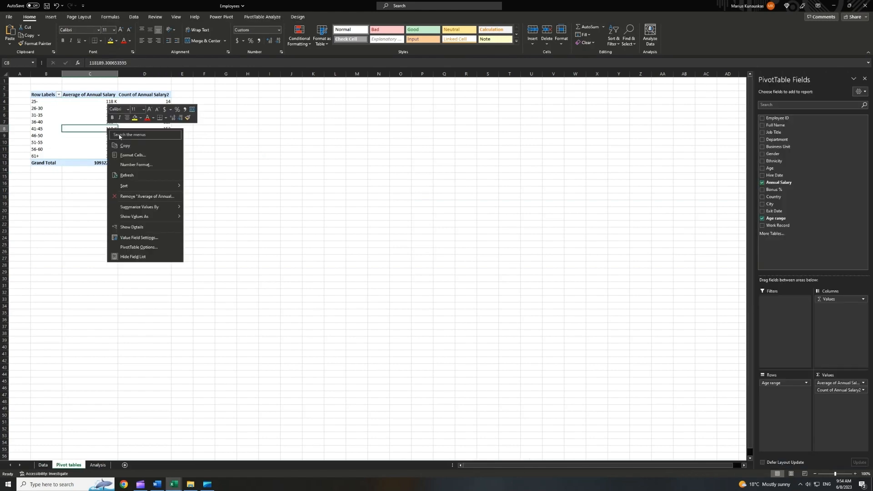
pyautogui.click(167, 247)
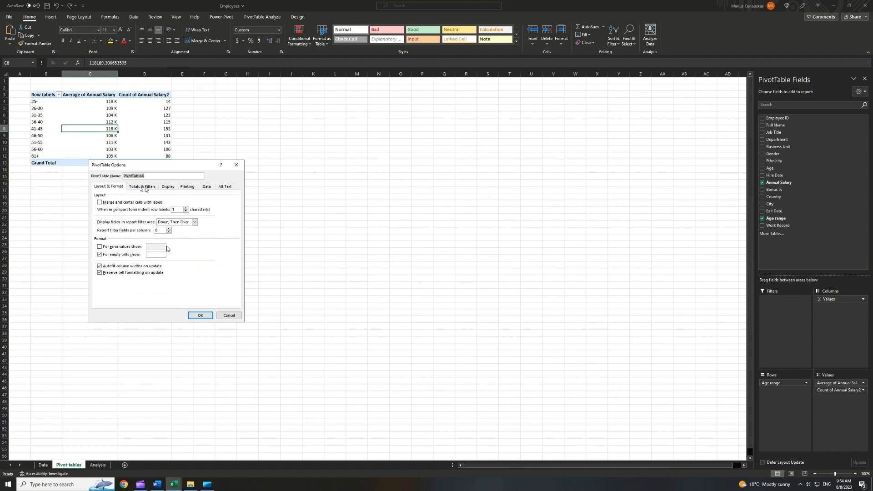
pyautogui.click(141, 187)
pyautogui.click(105, 203)
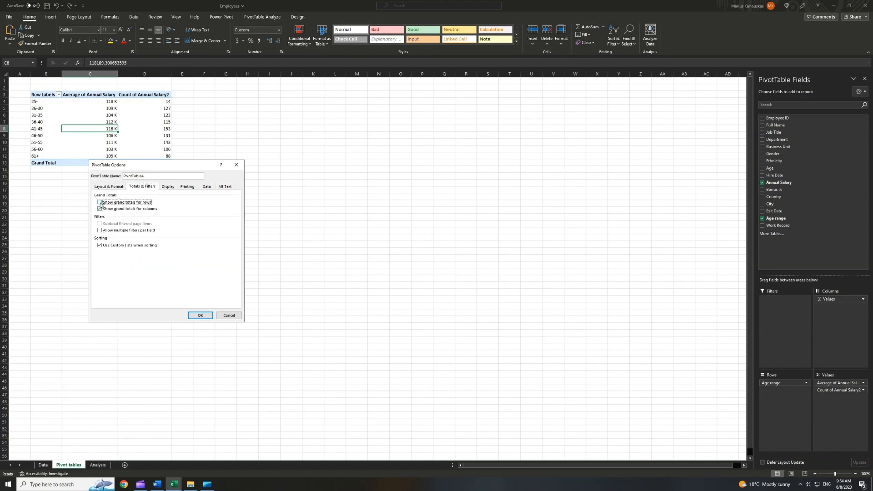
pyautogui.click(119, 209)
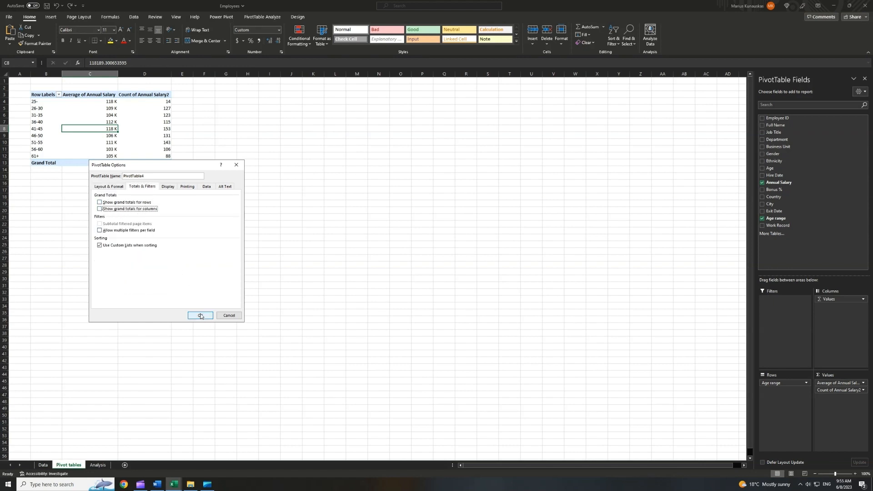
pyautogui.click(200, 316)
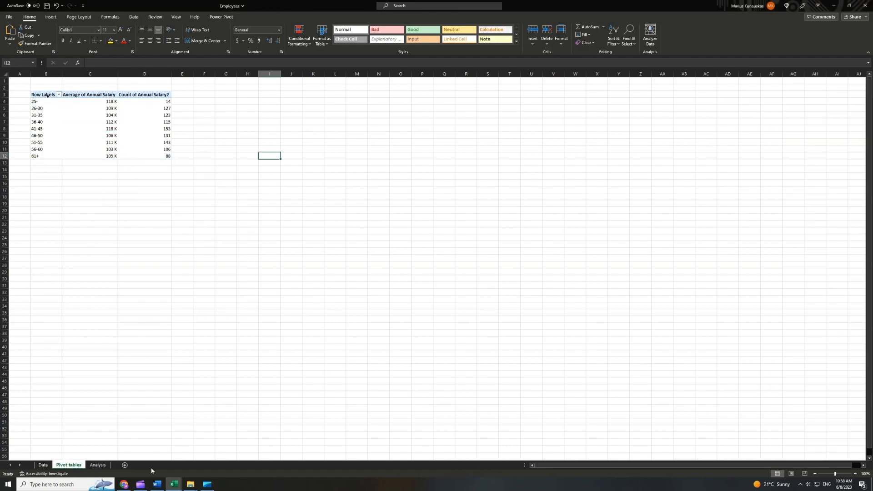
# Insert a 2-D line chart from the age range pivot table with the average salary and count columns.
pyautogui.moveTo(46, 95); pyautogui.dragTo(150, 158)
pyautogui.click(52, 18)
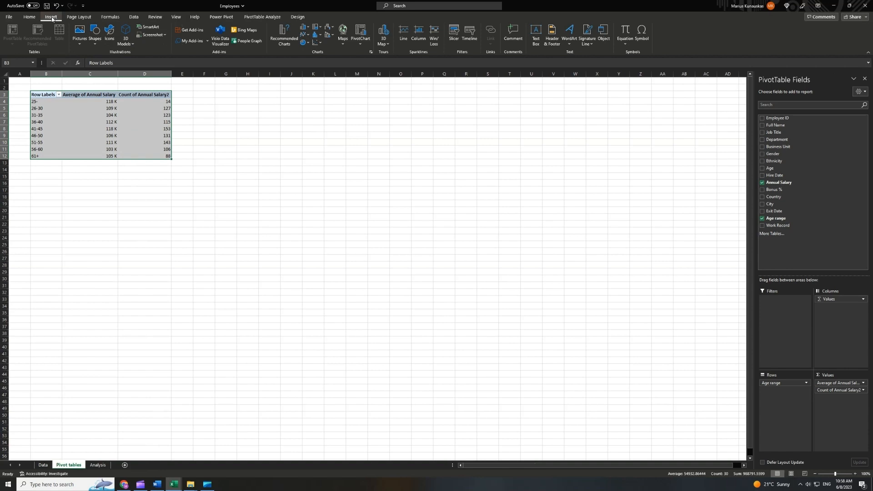
pyautogui.click(309, 36)
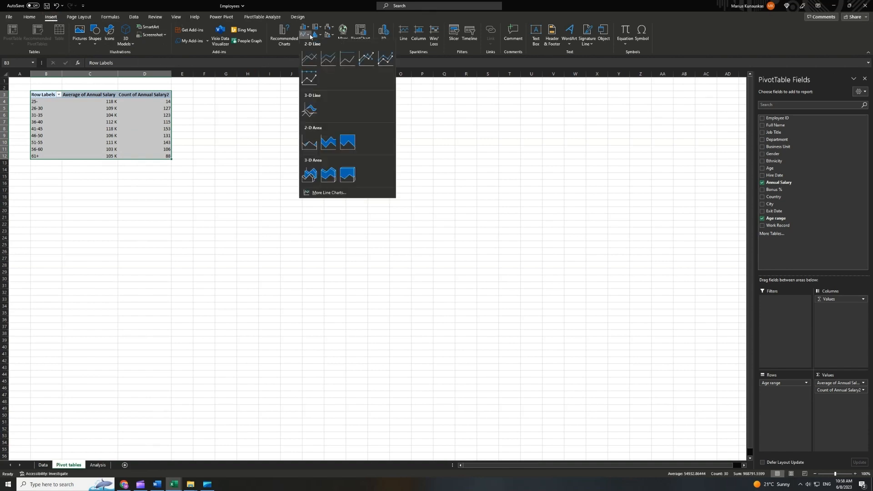
pyautogui.click(310, 58)
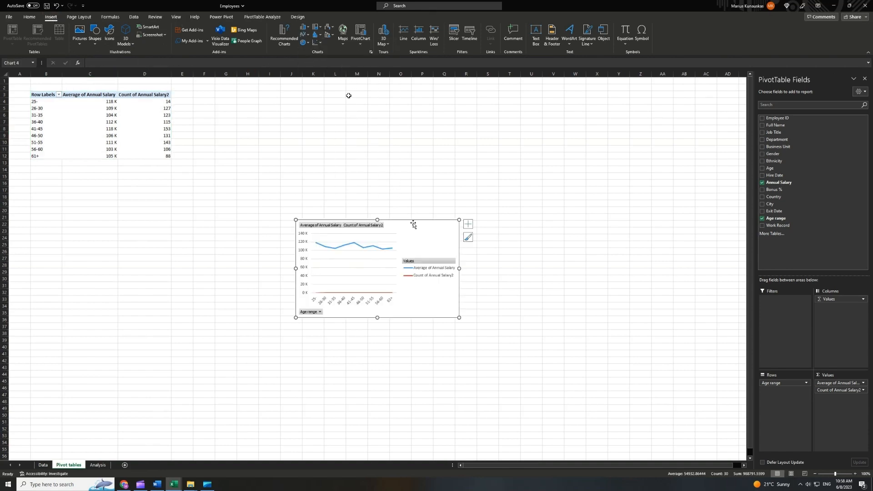
pyautogui.moveTo(413, 223); pyautogui.dragTo(412, 224)
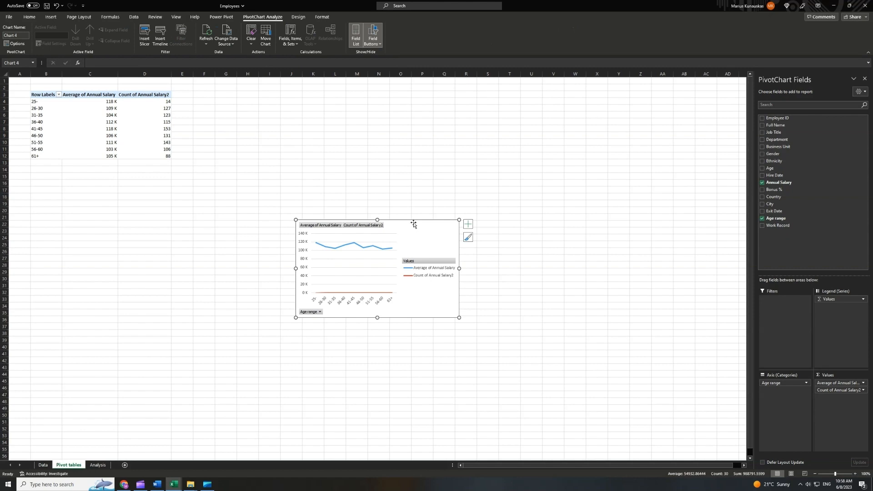
# Change the chart to a combo with Average of Annual Salary as Line and Count of Annual Salary2 as Stacked Area on the secondary axis.
pyautogui.click(298, 17)
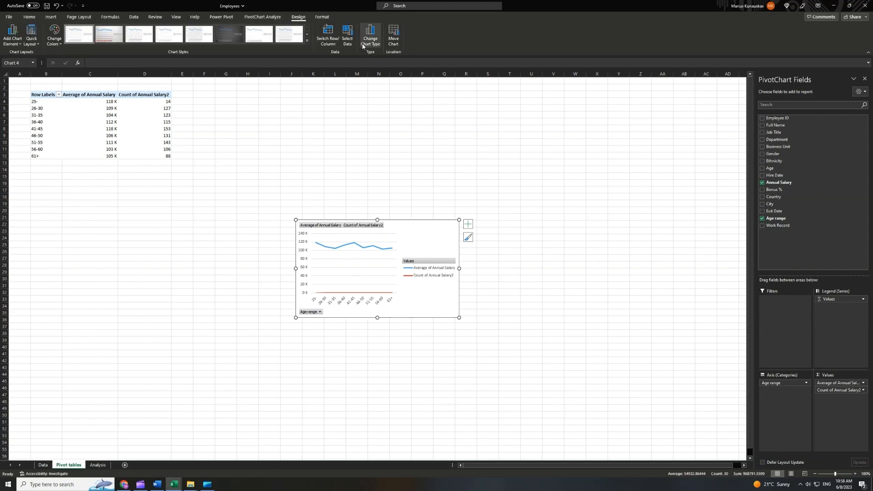
pyautogui.click(369, 39)
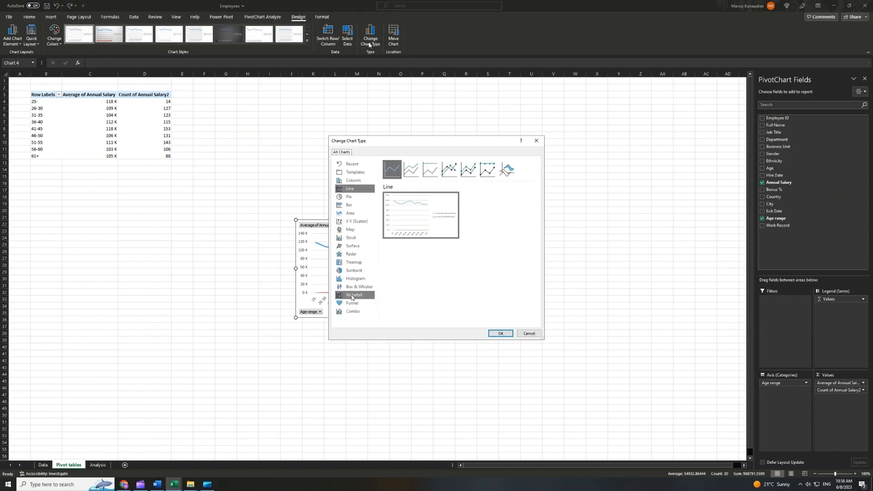
pyautogui.click(352, 312)
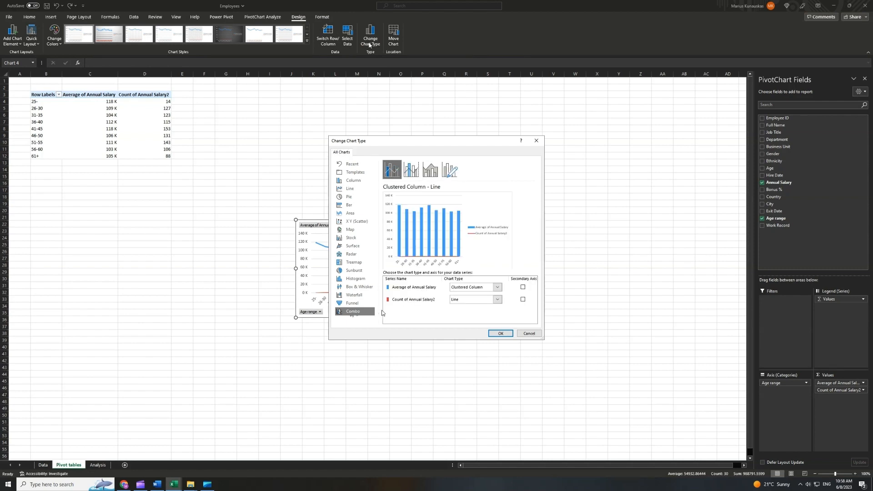
pyautogui.click(486, 289)
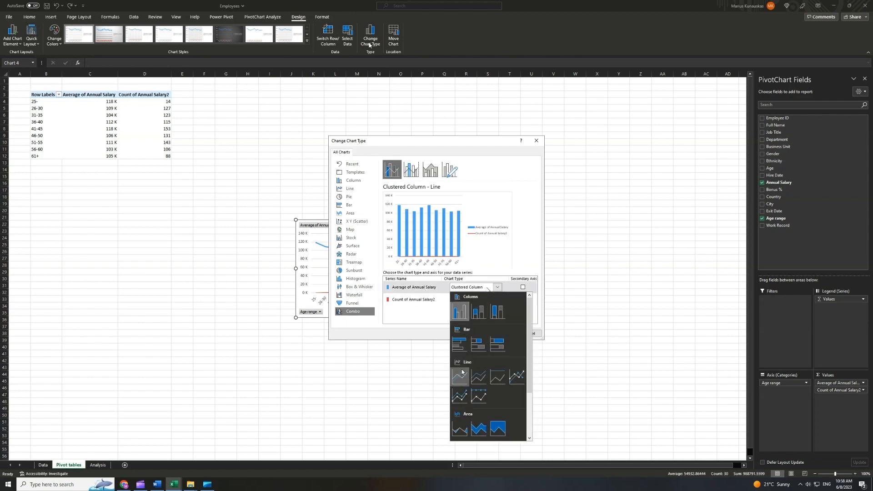
pyautogui.click(462, 372)
pyautogui.click(486, 300)
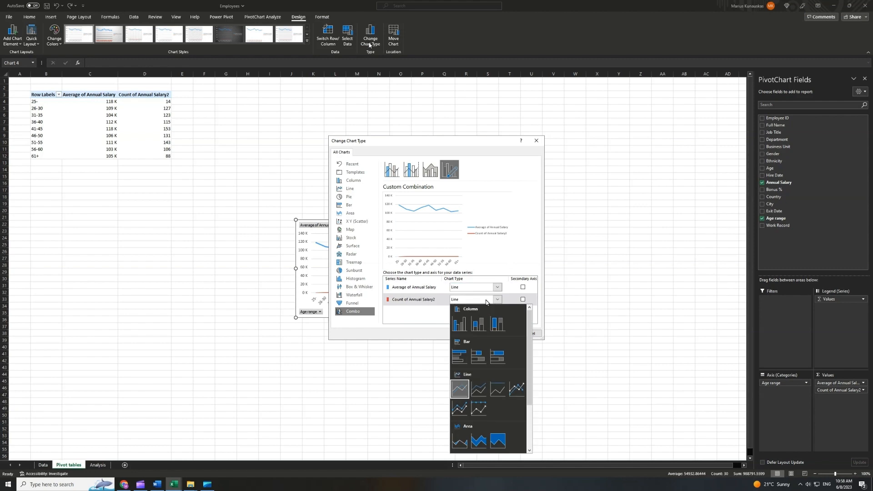
pyautogui.click(484, 443)
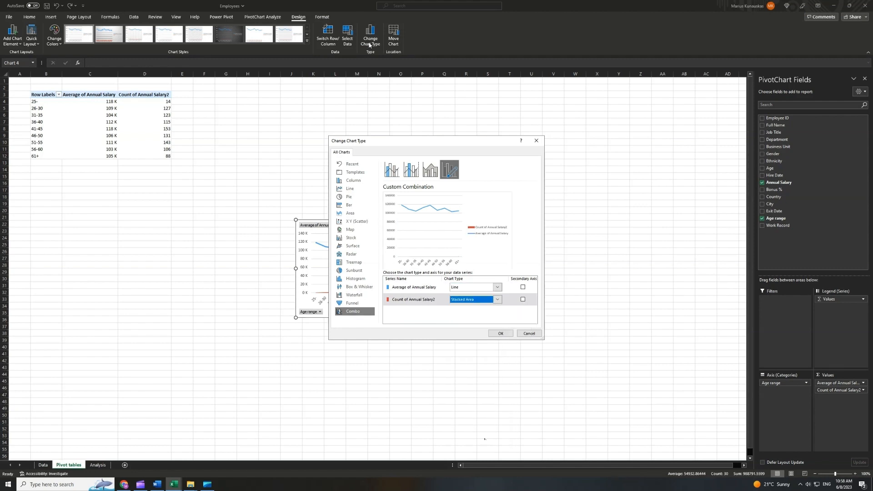
pyautogui.click(523, 301)
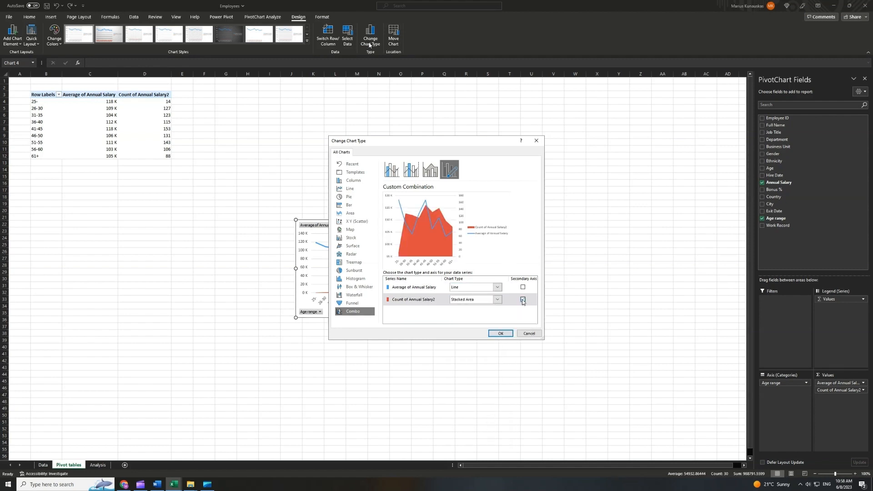
pyautogui.click(500, 333)
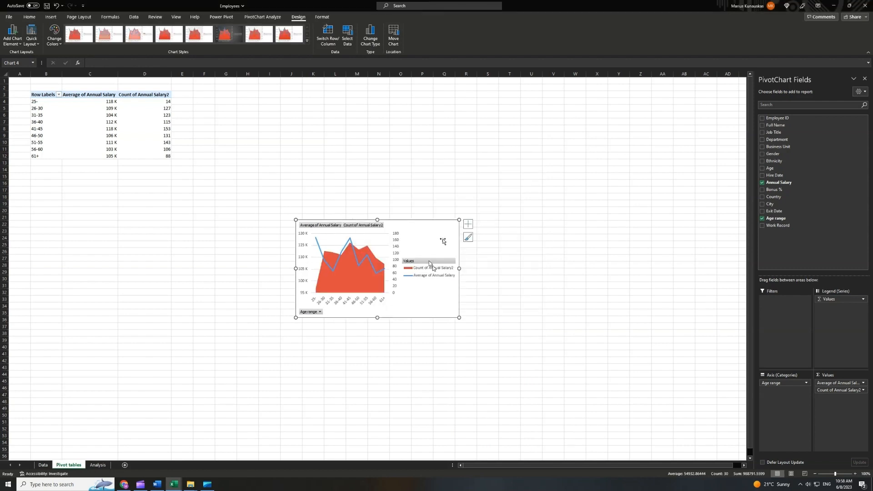
# Hide all field buttons on the combo chart and delete its legend.
pyautogui.rightClick(358, 226)
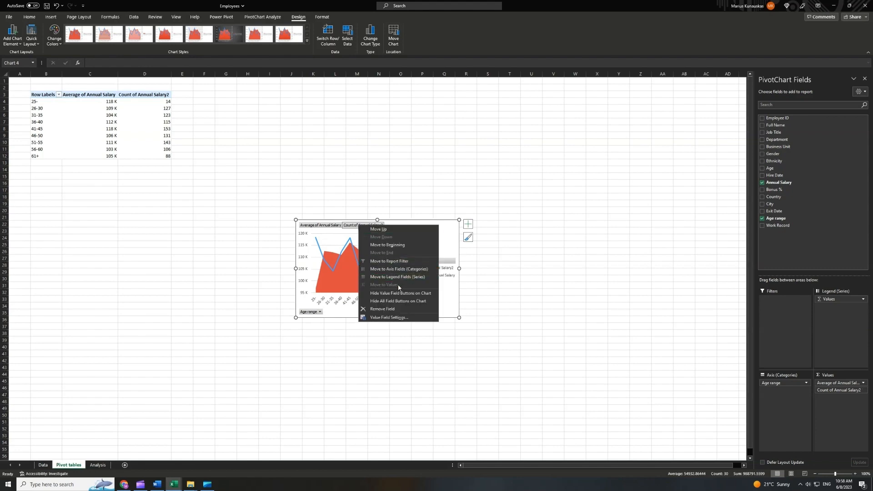
pyautogui.click(406, 302)
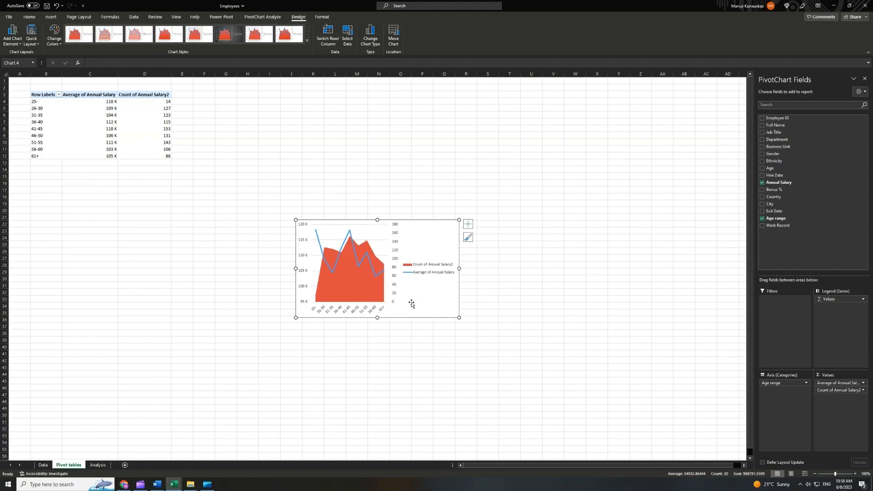
pyautogui.click(426, 265)
pyautogui.press('Delete')
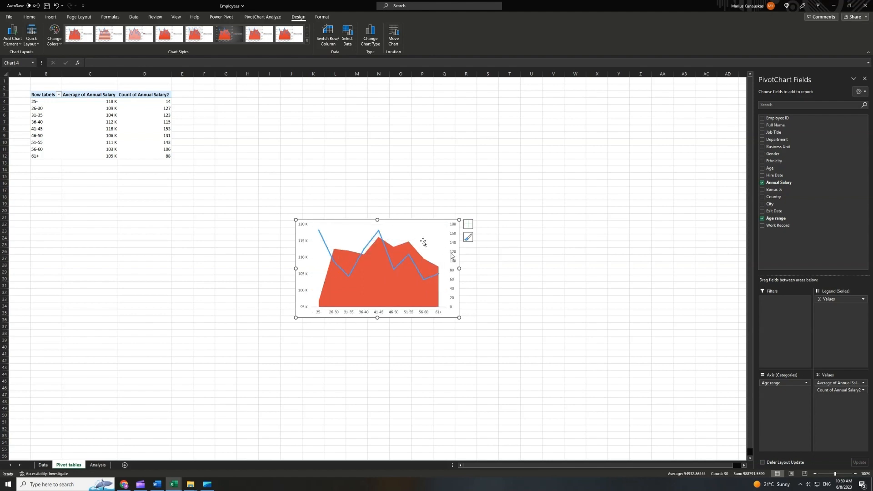
# Shrink the labels of the chart's secondary vertical axis to font size 1.
pyautogui.click(453, 255)
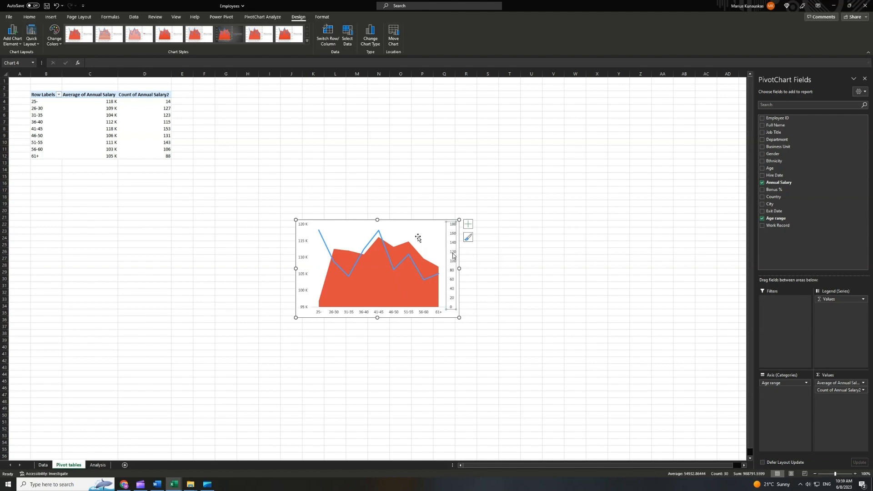
pyautogui.click(29, 16)
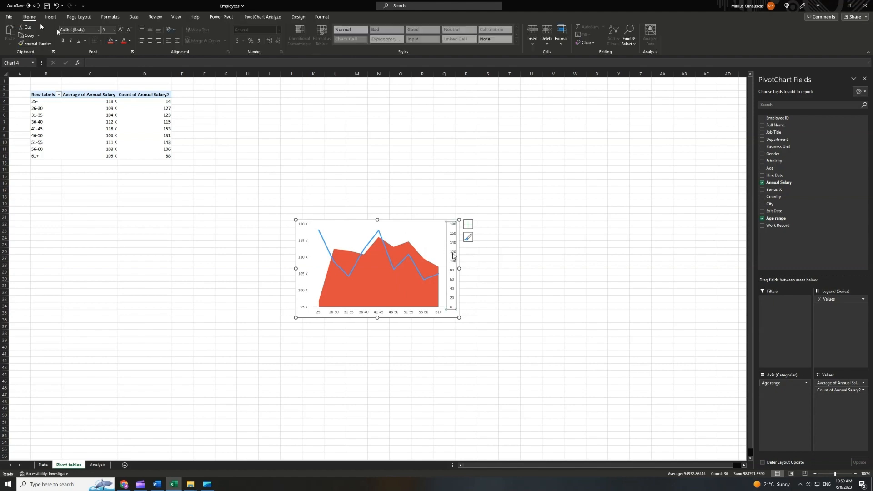
pyautogui.click(128, 31)
pyautogui.click(127, 30)
pyautogui.click(128, 30)
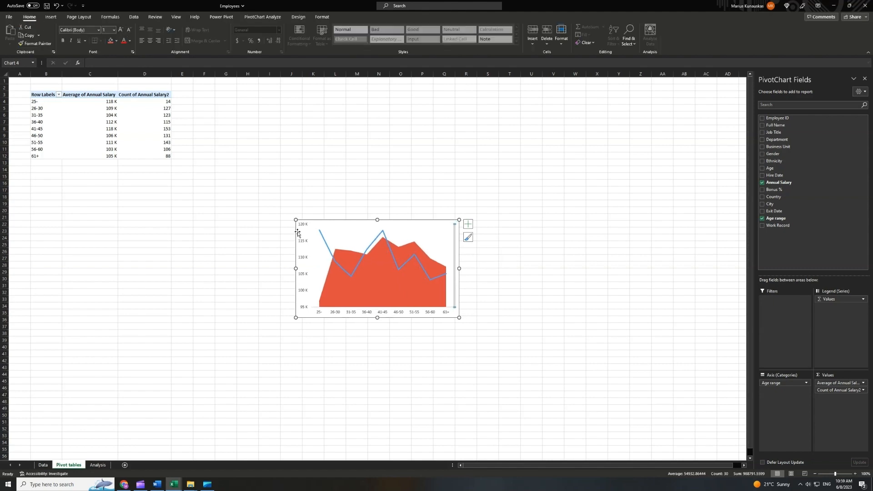
# Reduce the primary vertical axis labels showing the salary values to font size 1.
pyautogui.click(304, 244)
pyautogui.click(128, 32)
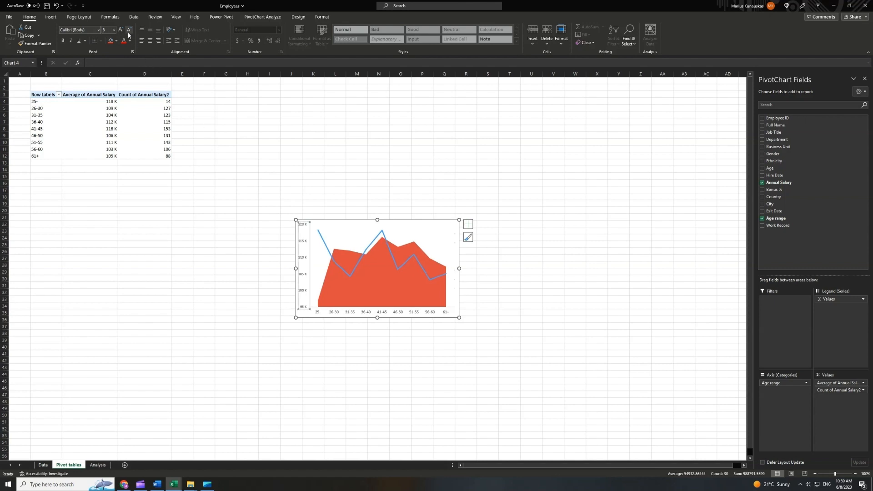
pyautogui.click(128, 33)
pyautogui.click(128, 32)
pyautogui.click(129, 33)
pyautogui.click(129, 33)
pyautogui.click(128, 33)
pyautogui.click(129, 33)
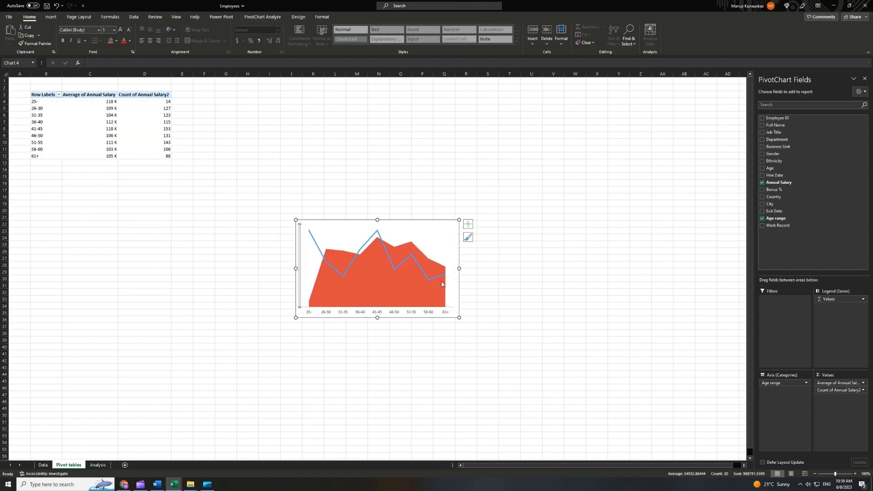
# Widen the combo chart and move it closer beneath the pivot table.
pyautogui.moveTo(458, 268); pyautogui.dragTo(564, 264)
pyautogui.moveTo(516, 220); pyautogui.dragTo(341, 193)
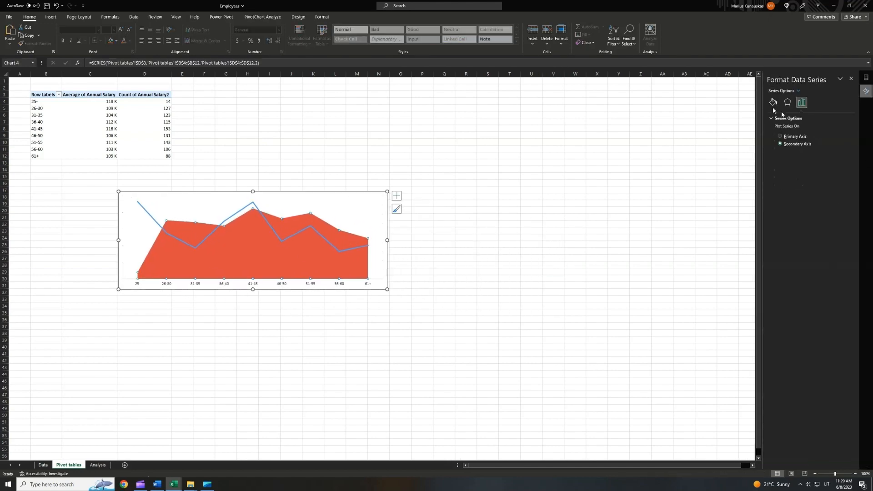
# Give the count area series a gradient fill, removing one stop and coloring the 53% stop dark orange and the 100% stop black.
pyautogui.click(772, 104)
pyautogui.click(777, 144)
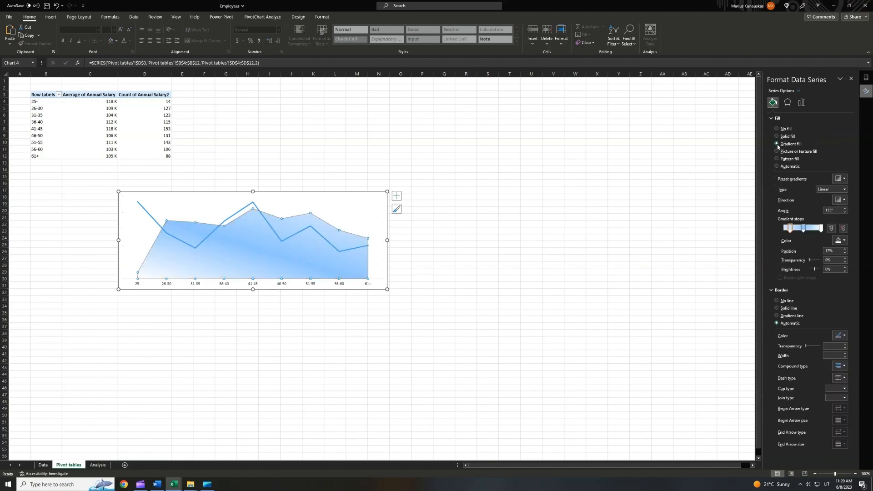
pyautogui.click(842, 232)
pyautogui.click(803, 228)
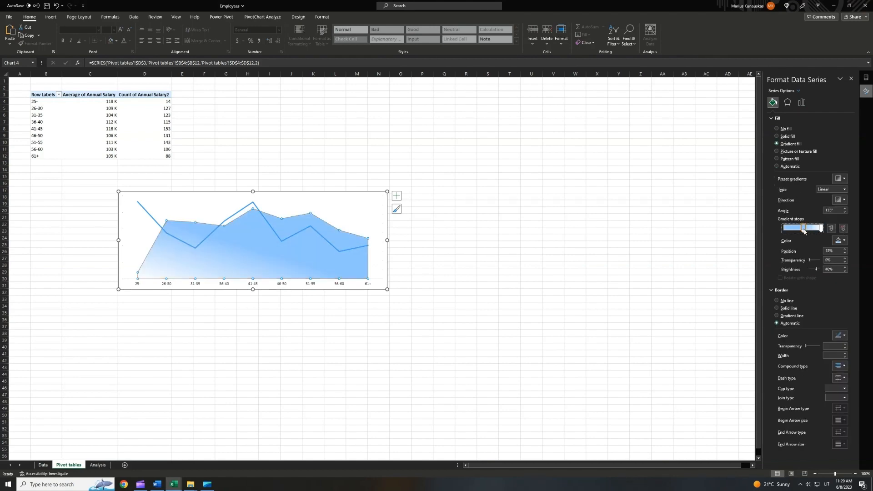
pyautogui.click(844, 240)
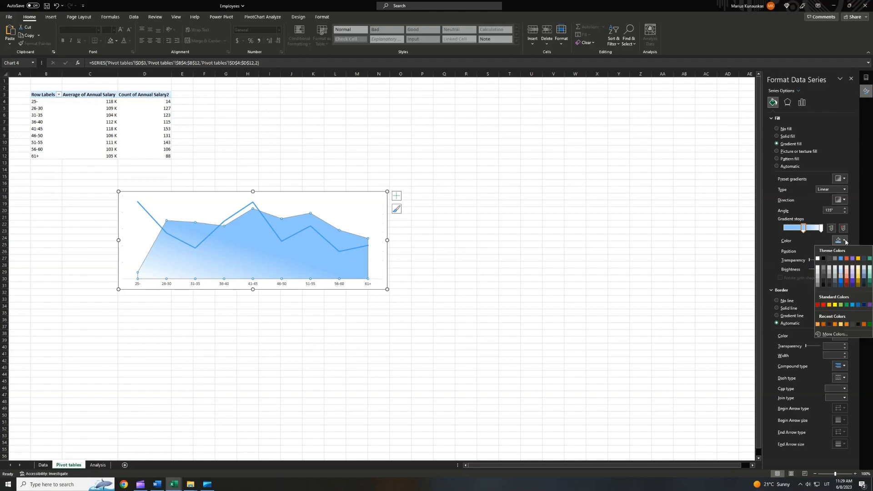
pyautogui.click(824, 324)
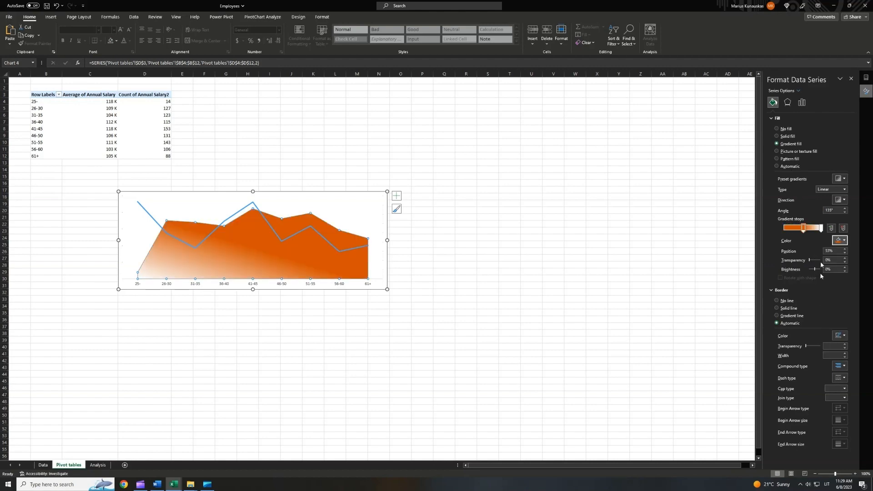
pyautogui.click(821, 228)
pyautogui.click(844, 241)
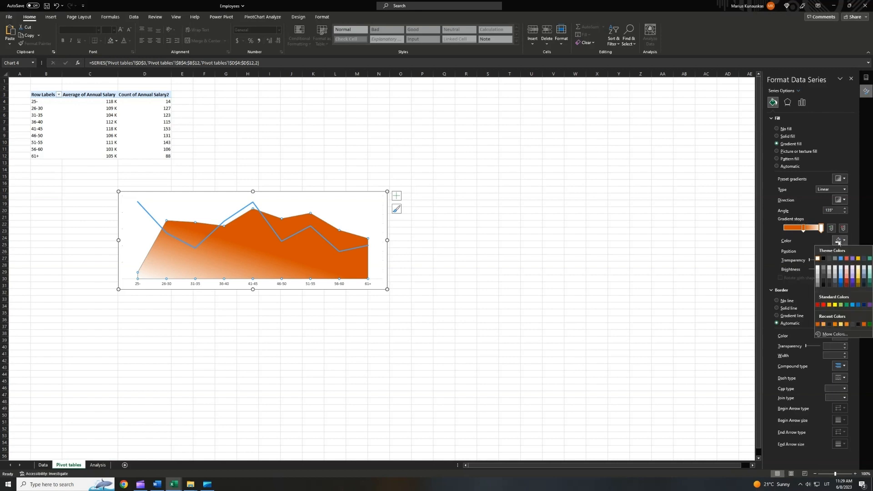
pyautogui.click(825, 259)
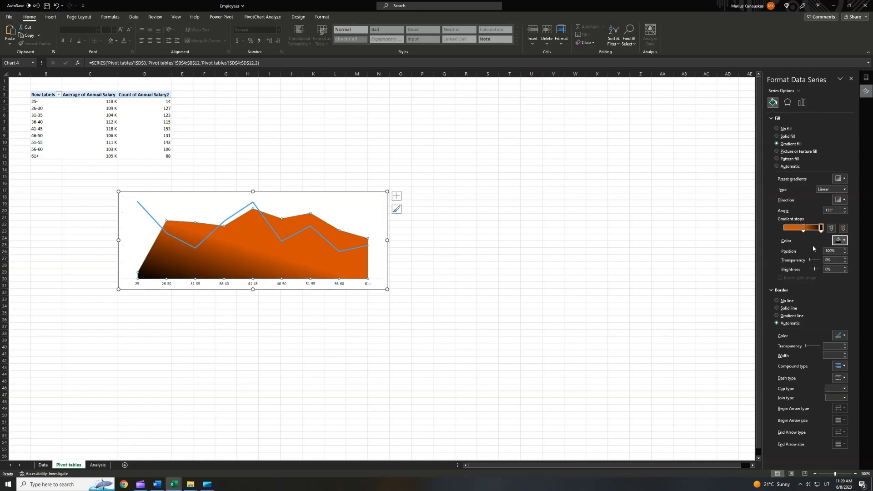
# Set the transparency of the area's orange gradient stop to 70% and reduce the chart's height from its upper edge.
pyautogui.click(803, 228)
pyautogui.click(831, 259)
pyautogui.write('77')
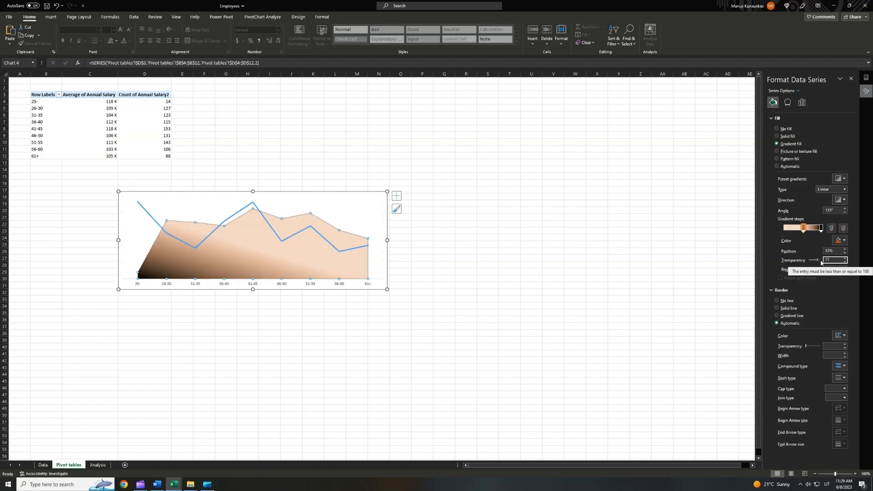
pyautogui.press('BackSpace')
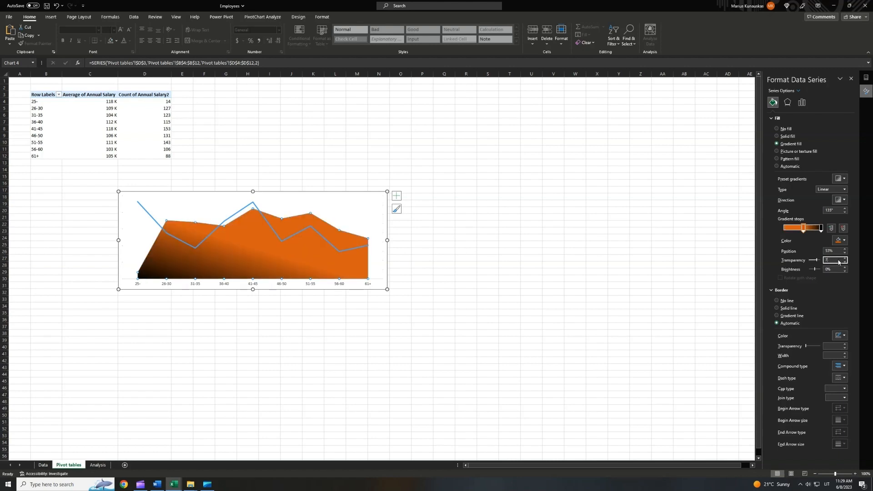
pyautogui.write('0')
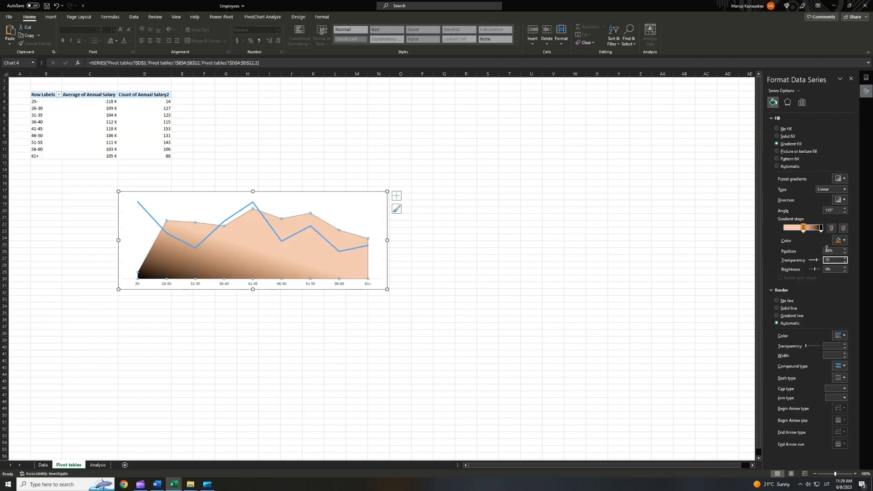
pyautogui.click(266, 258)
pyautogui.moveTo(253, 191); pyautogui.dragTo(252, 210)
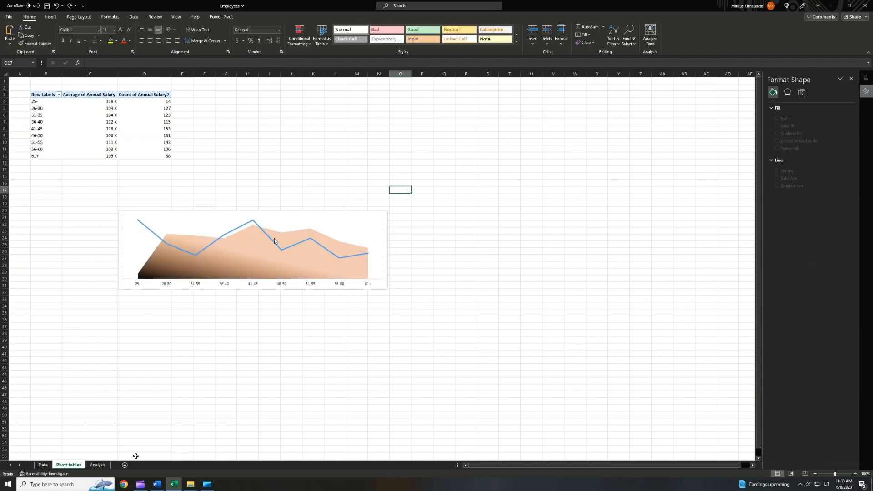
# Format the average salary series as a solid line in the recent dark orange color.
pyautogui.click(273, 240)
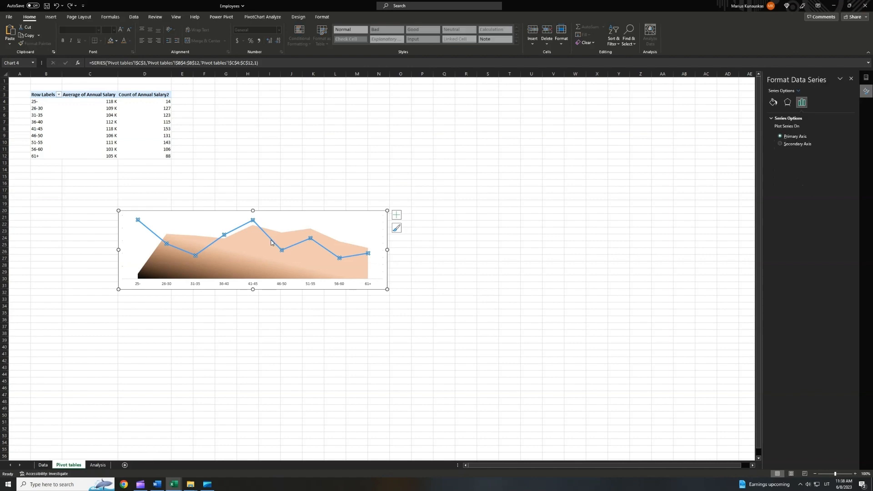
pyautogui.click(773, 102)
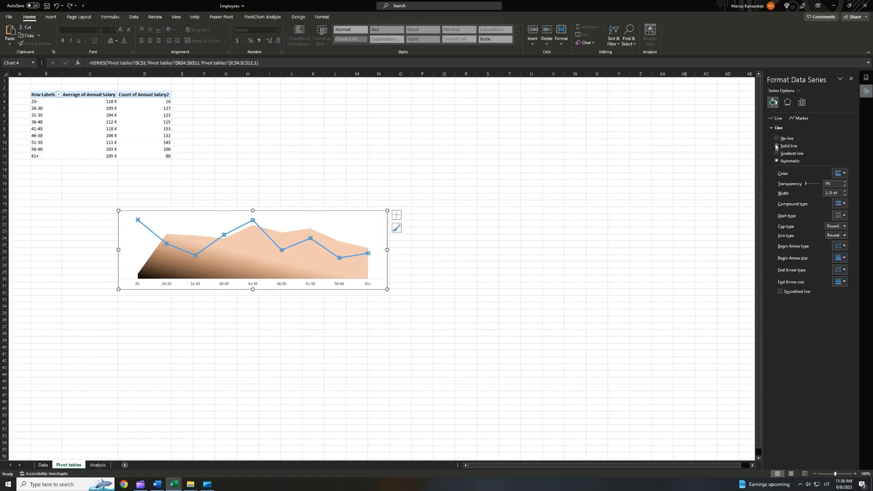
pyautogui.click(776, 146)
pyautogui.click(840, 174)
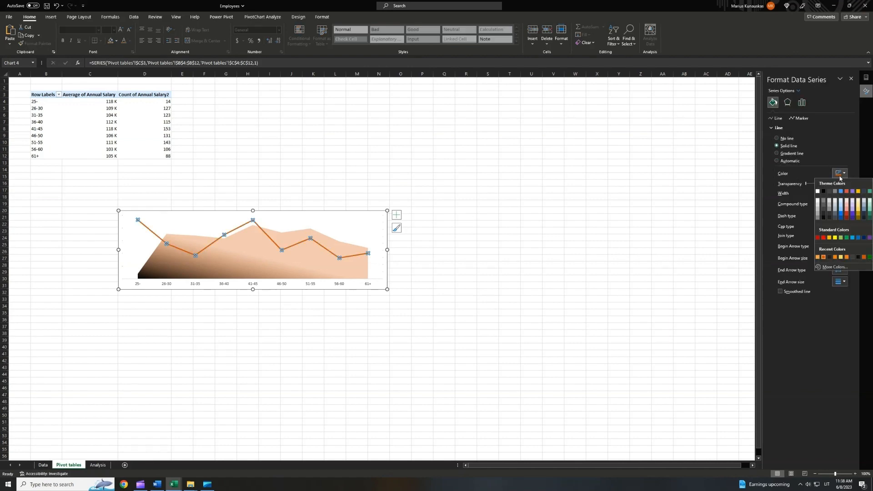
pyautogui.click(823, 257)
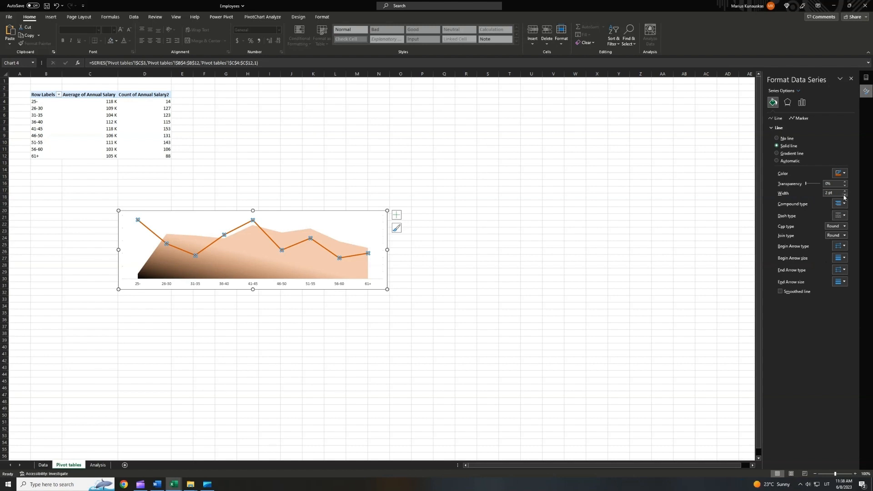
# Give the average salary line built-in diamond markers and enlarge them slightly.
pyautogui.click(799, 118)
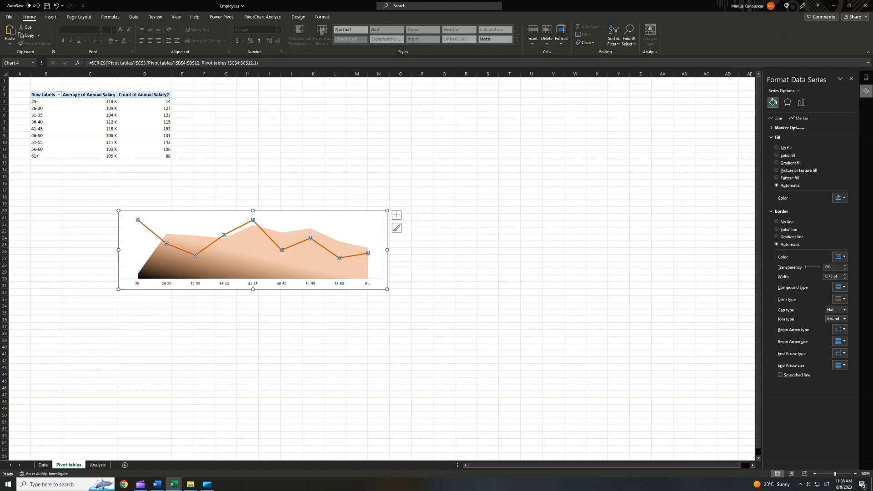
pyautogui.click(790, 129)
pyautogui.click(791, 154)
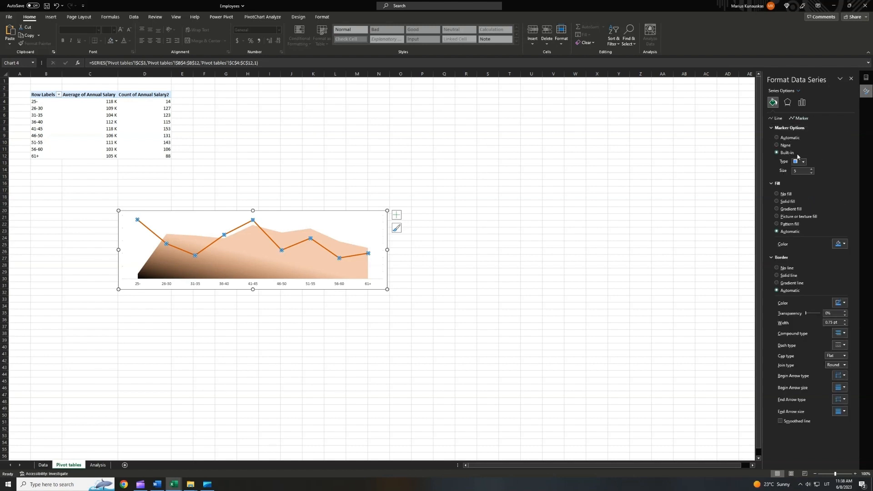
pyautogui.click(803, 162)
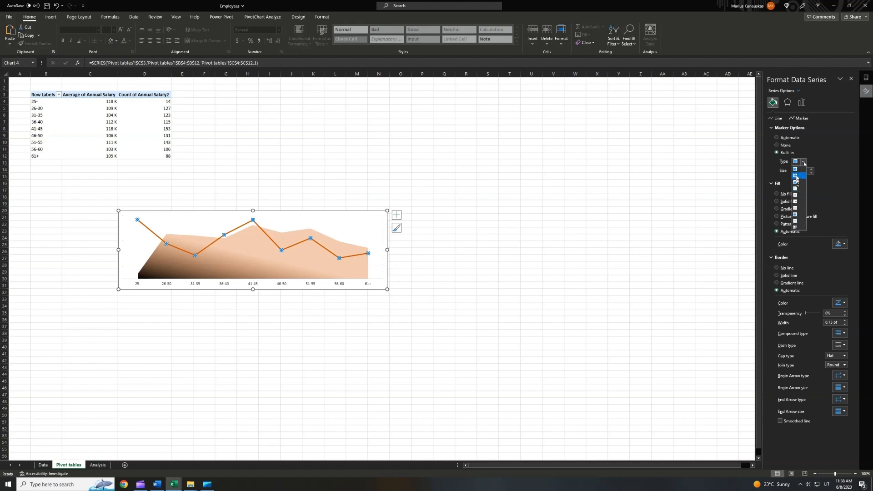
pyautogui.click(795, 176)
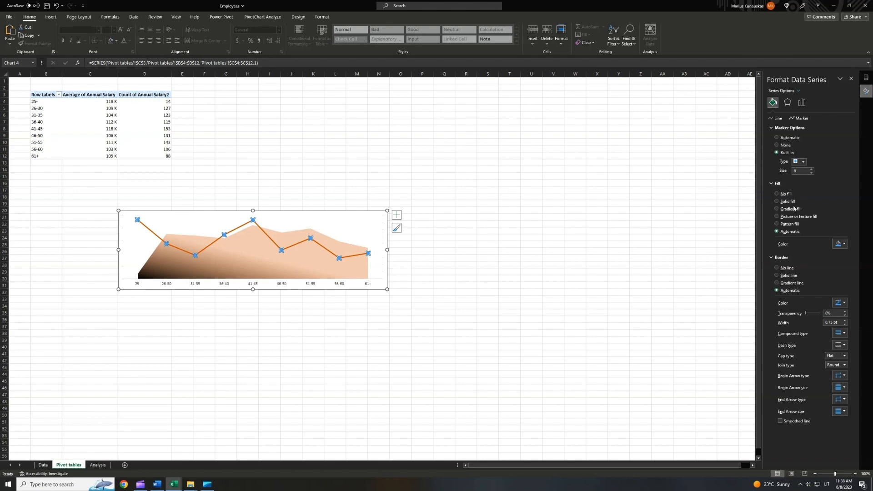
# Give the average salary line's markers a solid dark orange fill and a matching dark orange border.
pyautogui.click(778, 201)
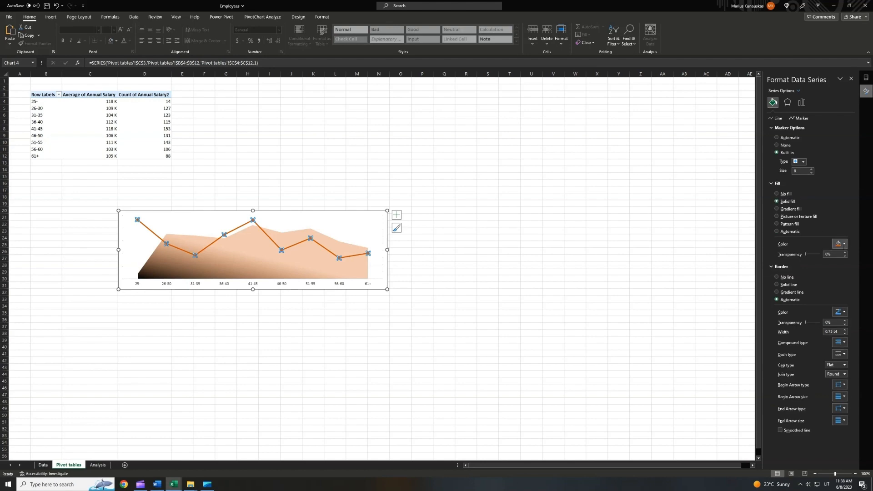
pyautogui.click(842, 243)
pyautogui.click(817, 329)
pyautogui.click(843, 312)
pyautogui.click(823, 396)
pyautogui.click(500, 266)
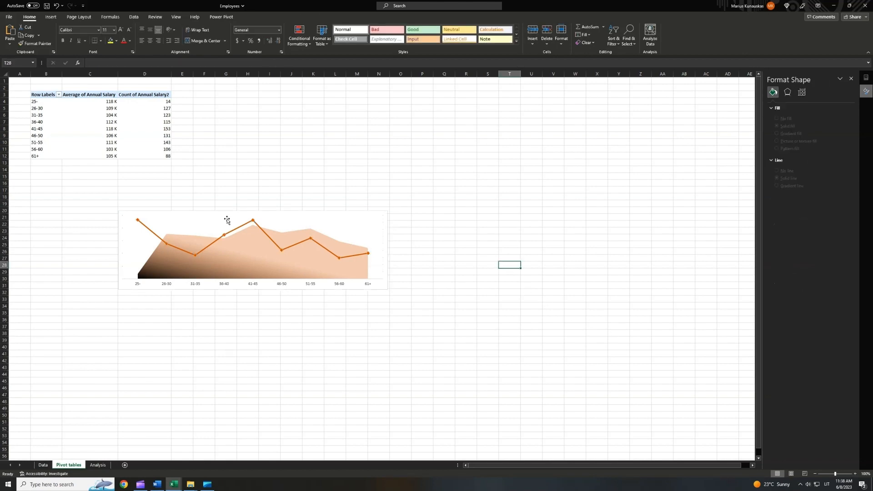
# Add data labels to the average salary series and position them above the line's points.
pyautogui.click(258, 227)
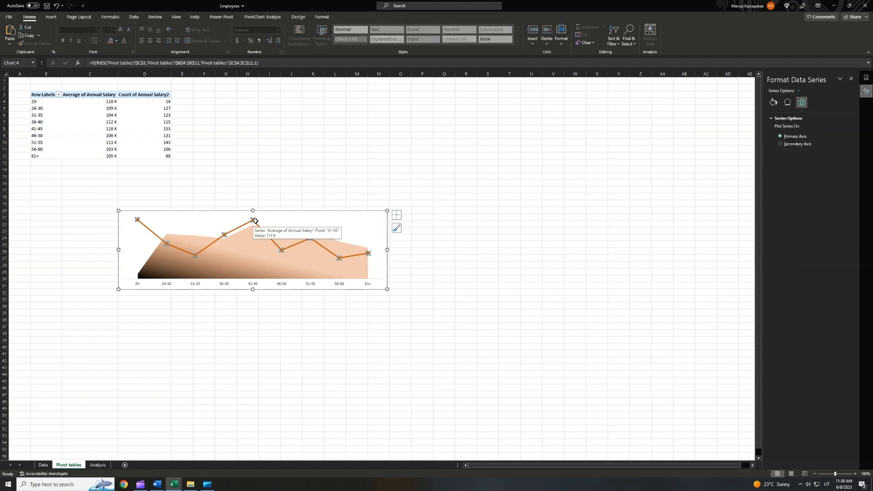
pyautogui.rightClick(253, 221)
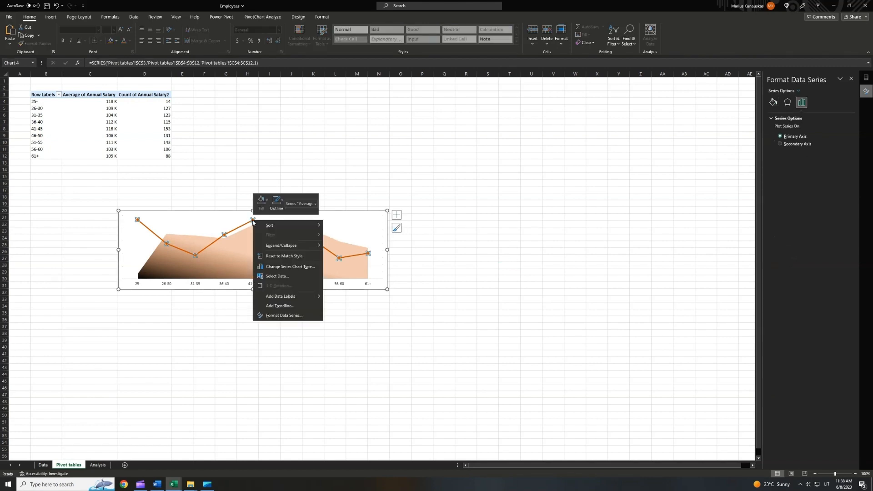
pyautogui.click(290, 296)
pyautogui.click(261, 220)
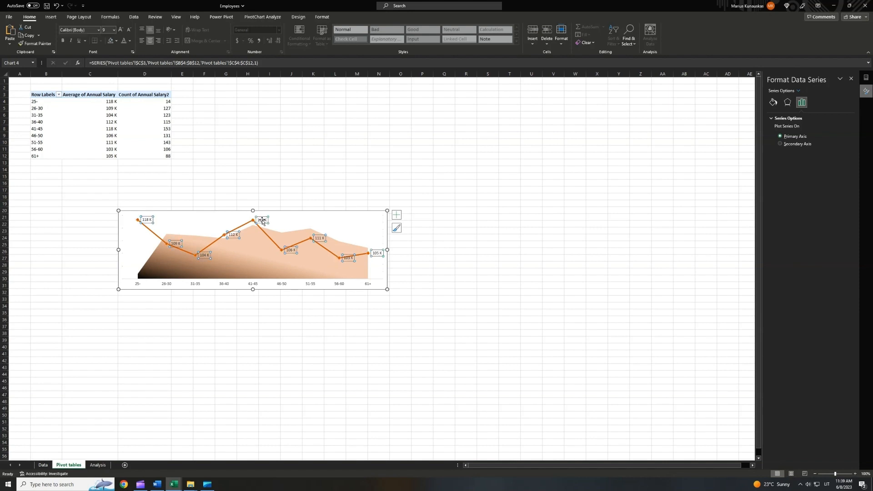
pyautogui.rightClick(263, 219)
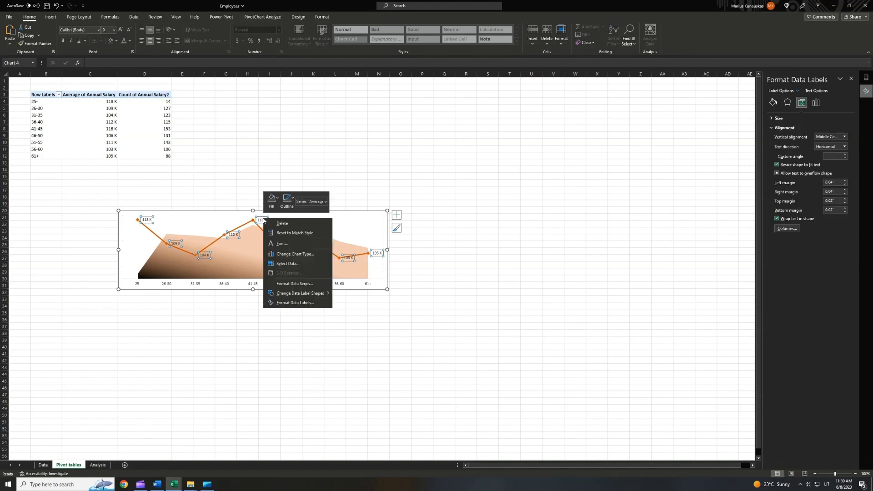
pyautogui.click(300, 303)
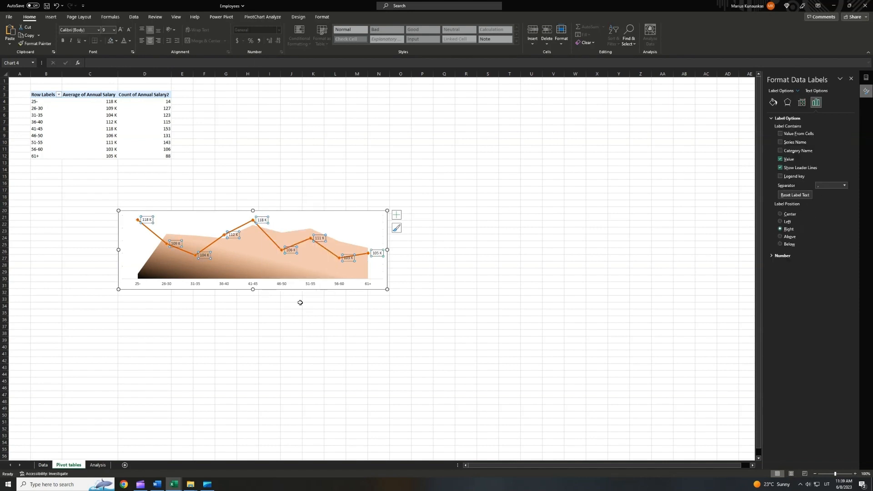
pyautogui.click(780, 236)
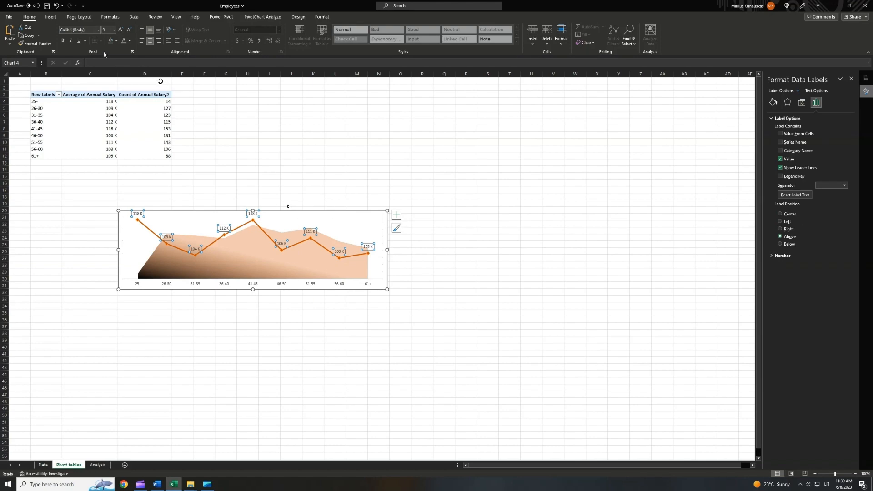
# Format the average salary data labels in Arial, size 10, with a dark gold font color.
pyautogui.click(89, 30)
pyautogui.write('Arial')
pyautogui.press('Return')
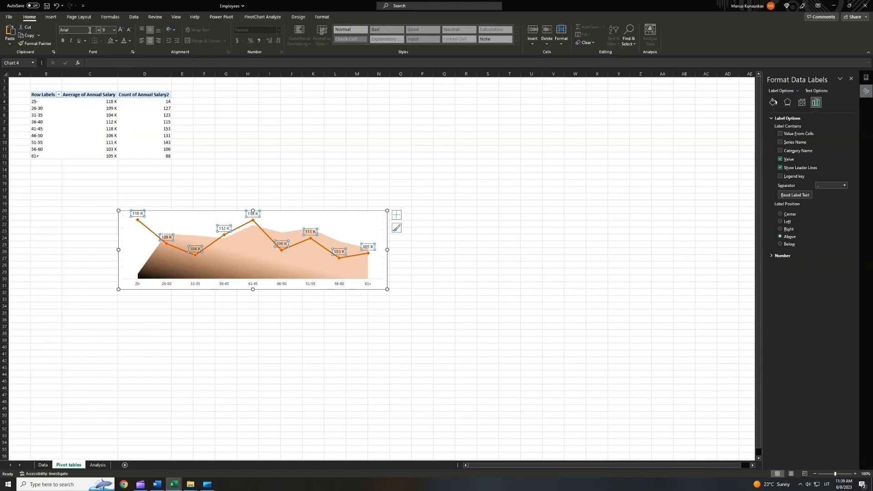
pyautogui.click(121, 31)
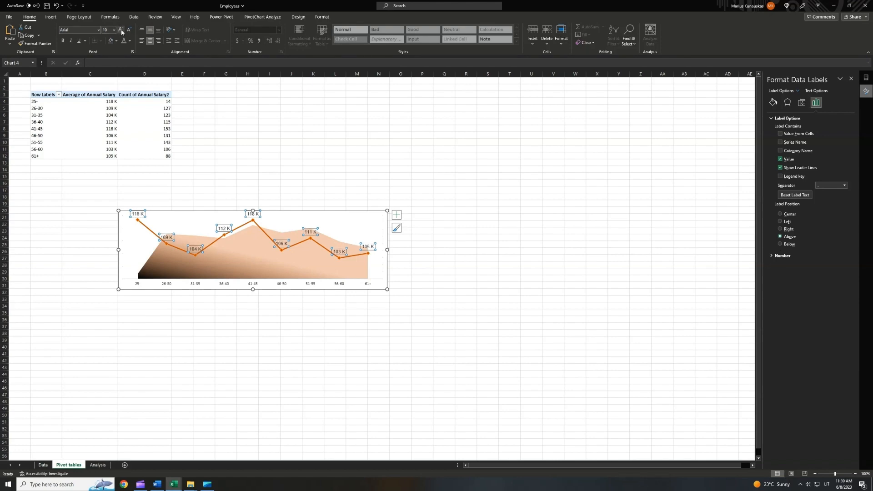
pyautogui.rightClick(255, 219)
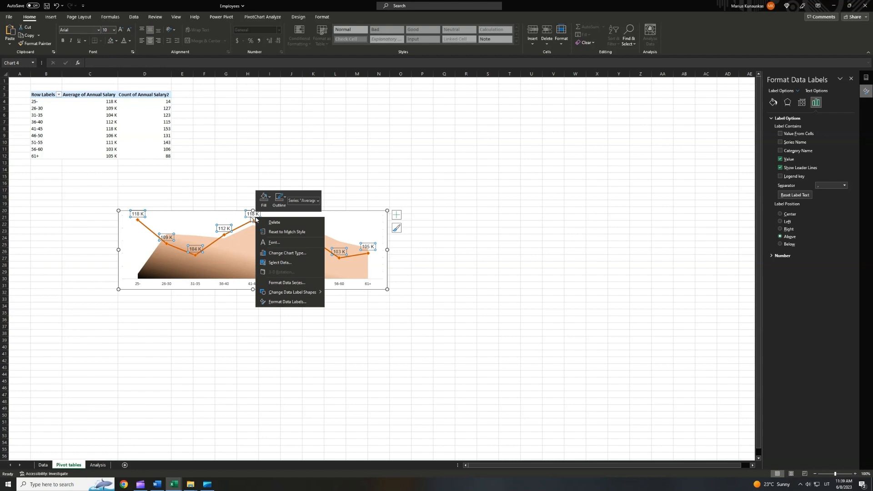
pyautogui.press('Escape')
pyautogui.click(131, 41)
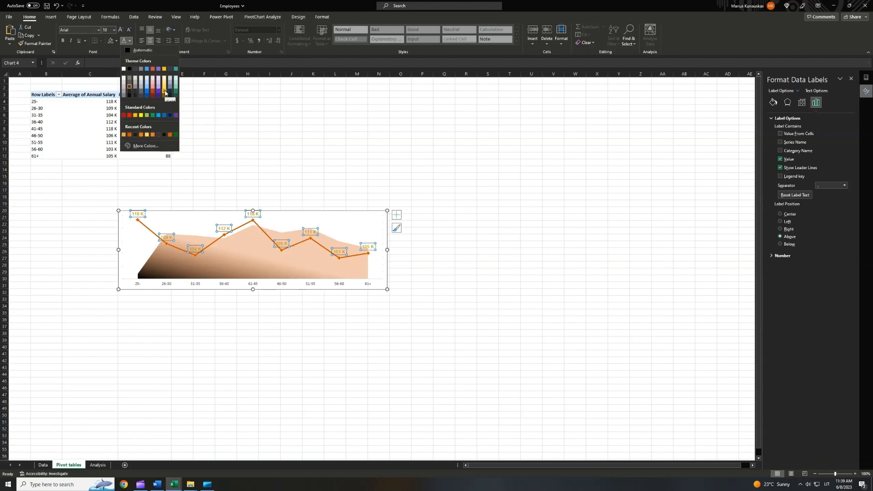
pyautogui.click(164, 93)
# Format the age group axis labels in Arial, size 10, with a gray font color.
pyautogui.click(282, 285)
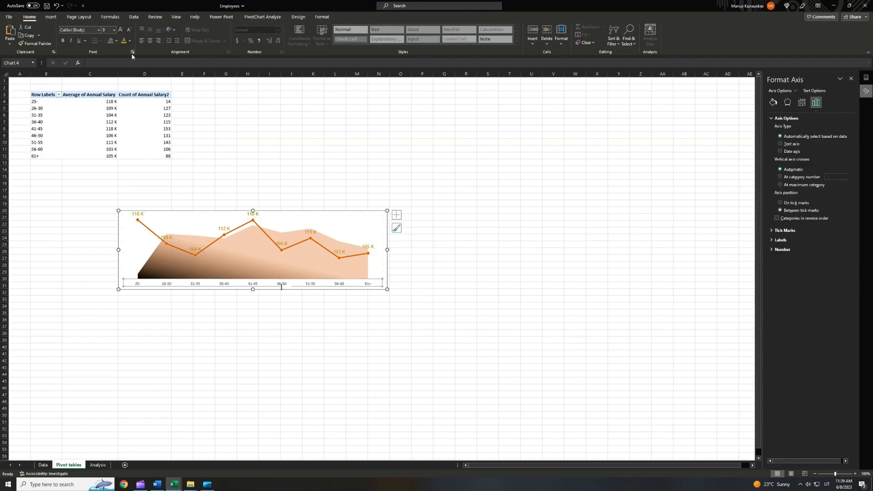
pyautogui.click(98, 30)
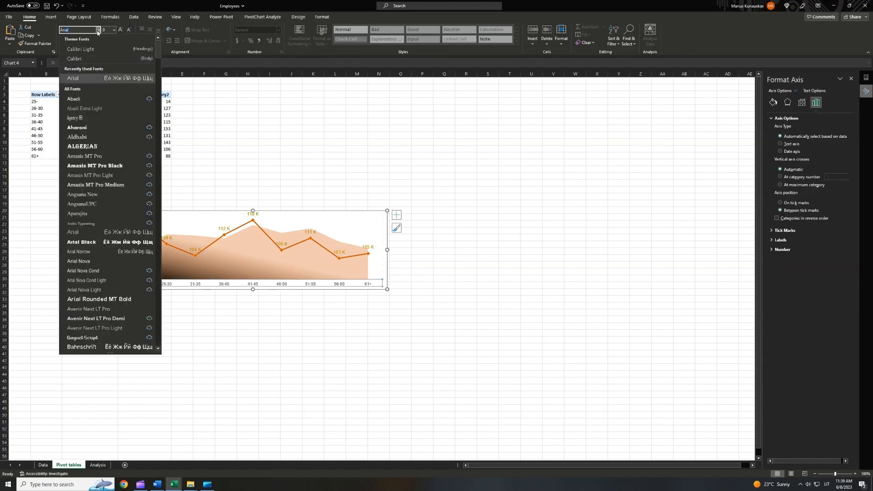
pyautogui.click(79, 78)
pyautogui.click(120, 29)
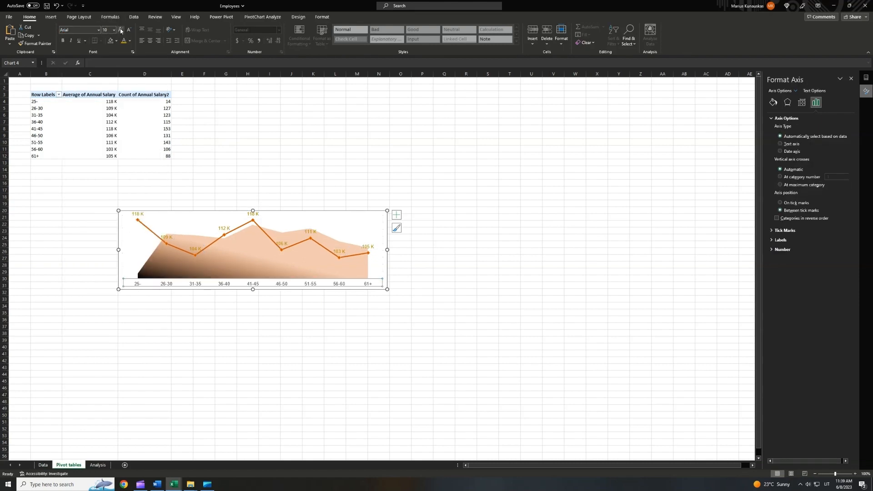
pyautogui.click(129, 42)
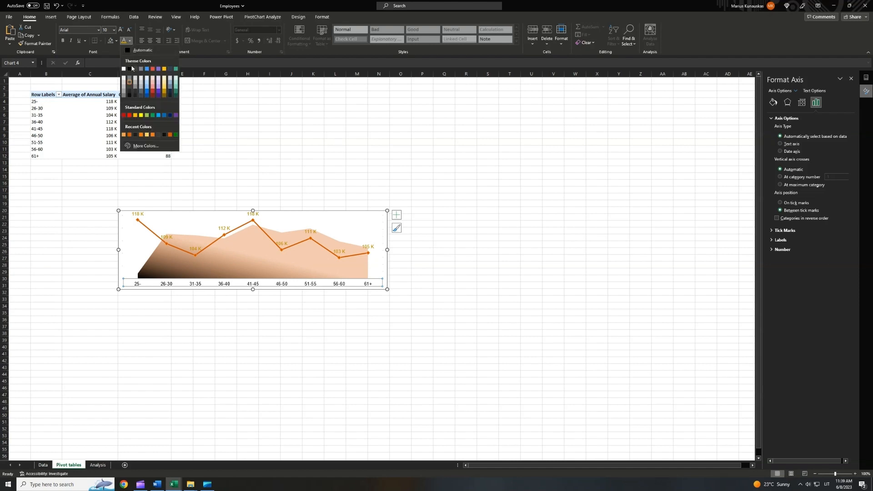
pyautogui.click(124, 96)
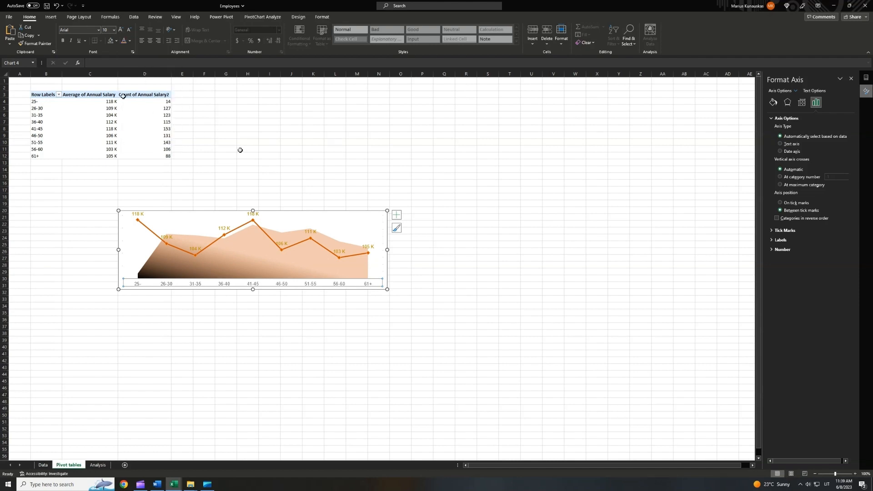
# Reduce the combo chart's height slightly from its upper edge.
pyautogui.click(296, 179)
pyautogui.click(296, 210)
pyautogui.moveTo(253, 210); pyautogui.dragTo(253, 220)
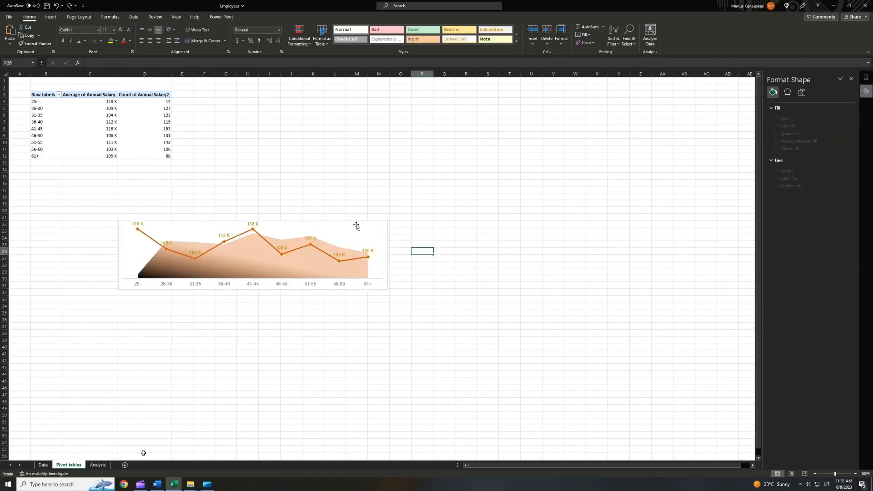
# Cut the combo chart from the Pivot tables sheet, paste it into the Analysis sheet and move it over the wide panel above the large central one.
pyautogui.click(356, 225)
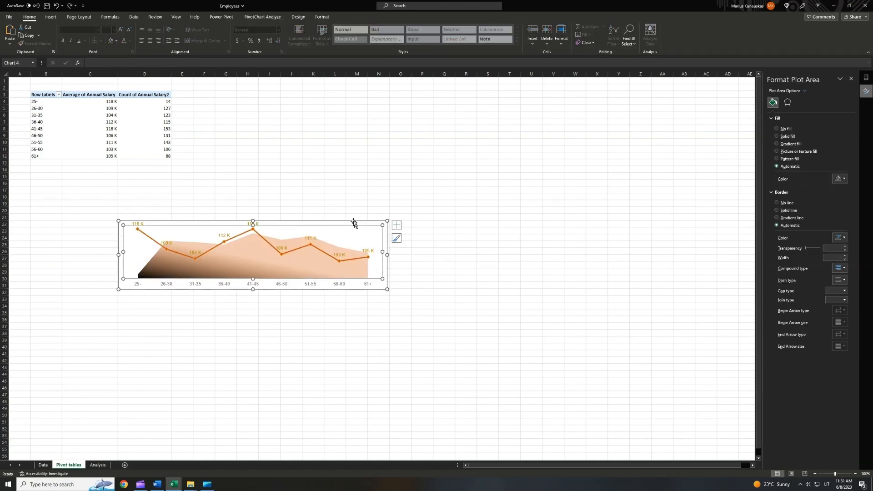
pyautogui.click(353, 220)
pyautogui.press('Delete')
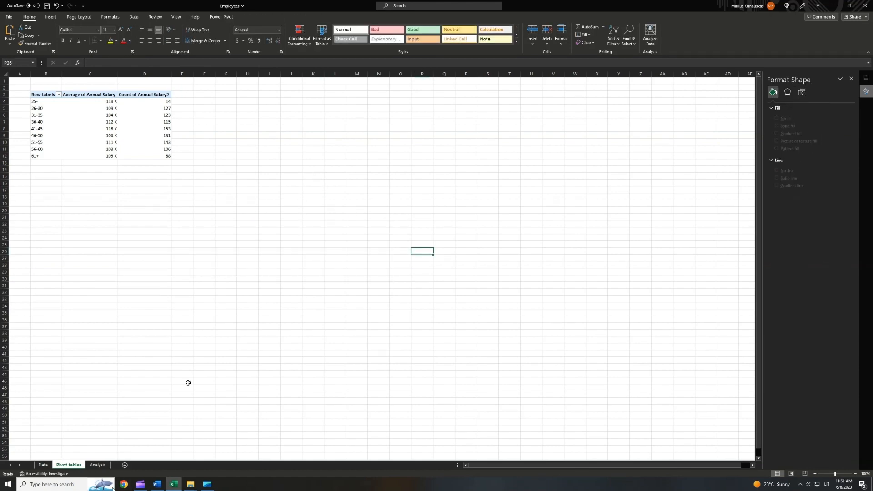
pyautogui.click(98, 465)
pyautogui.hotkey('ctrl', 'v')
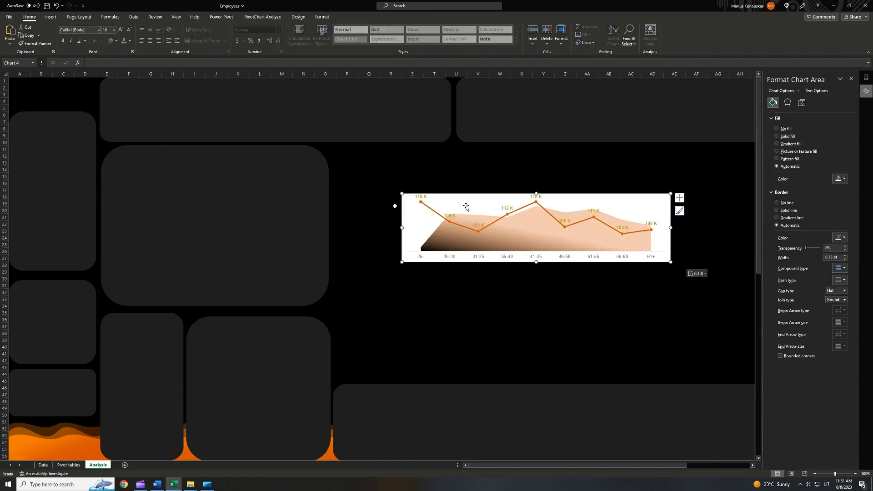
pyautogui.moveTo(475, 192); pyautogui.dragTo(192, 93)
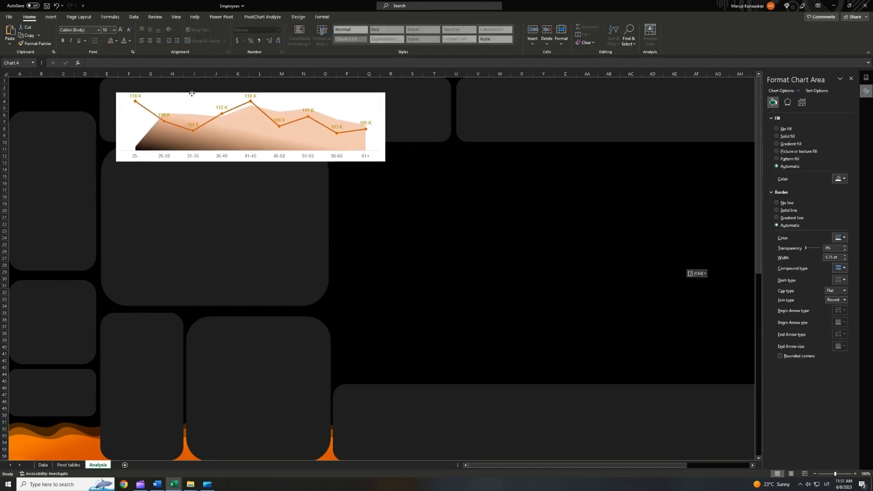
# Remove the combo chart's background fill and outline so that the dashboard panel shows through.
pyautogui.click(296, 17)
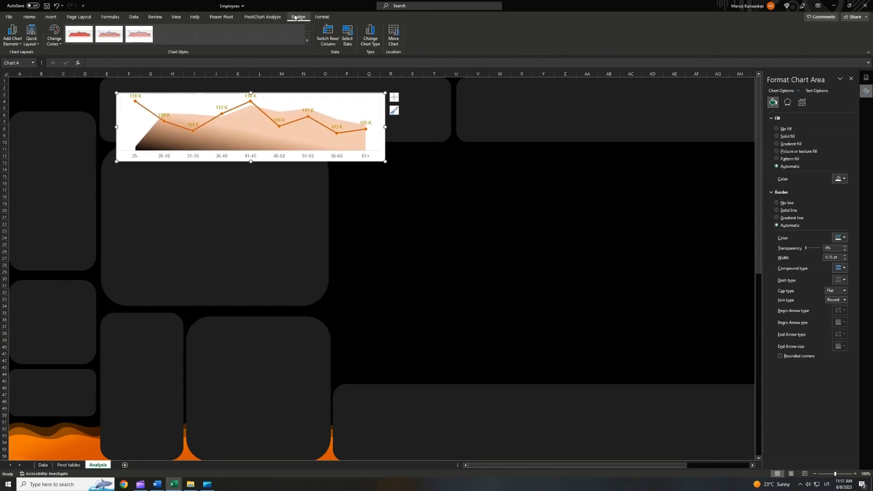
pyautogui.click(314, 18)
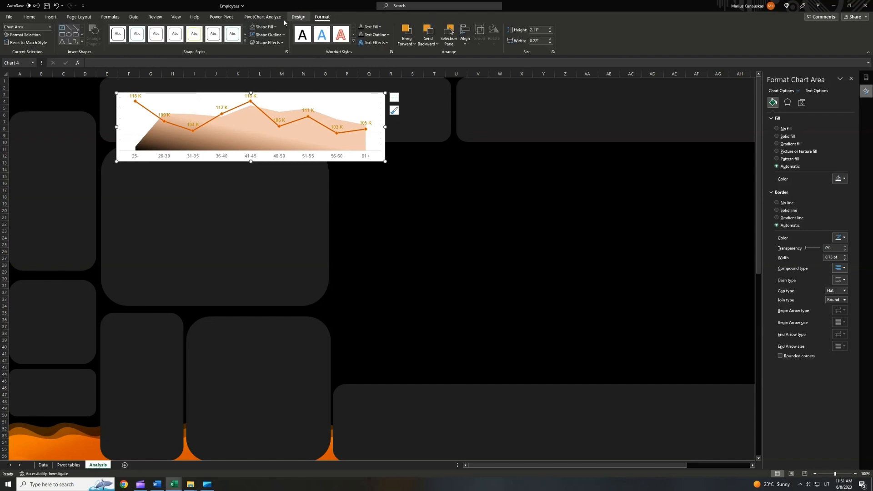
pyautogui.click(264, 26)
pyautogui.click(264, 132)
pyautogui.click(268, 35)
pyautogui.click(269, 140)
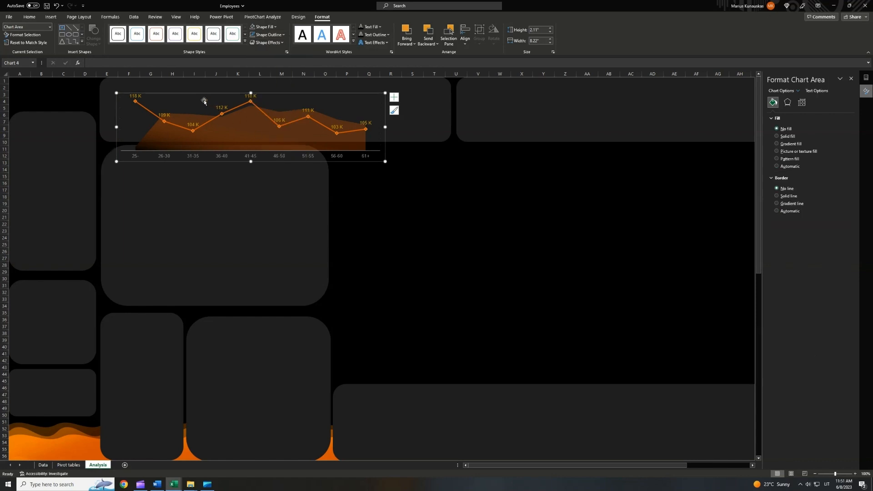
# Flatten the combo chart to fit inside its panel and stretch it to about 11 inches wide to span the panel.
pyautogui.moveTo(250, 118)
pyautogui.mouseDown()
pyautogui.moveTo(250, 103)
pyautogui.moveTo(249, 130)
pyautogui.mouseUp()
pyautogui.moveTo(199, 130); pyautogui.dragTo(188, 104)
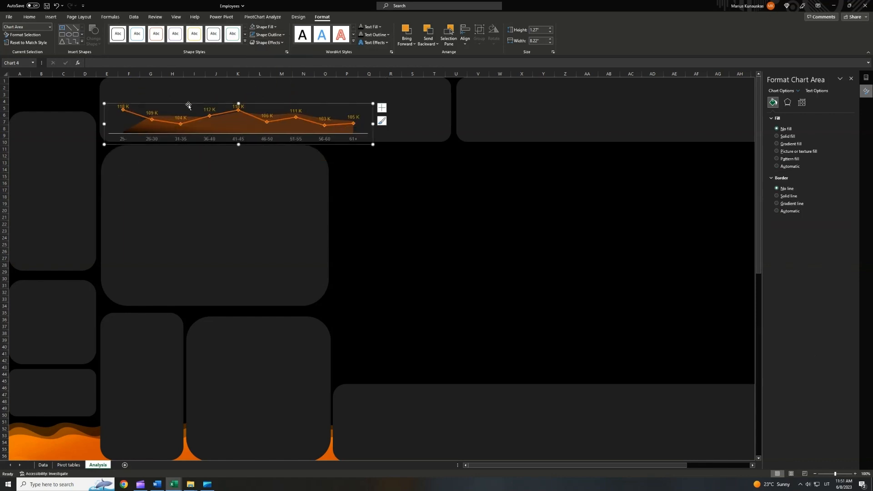
pyautogui.moveTo(105, 123); pyautogui.dragTo(97, 124)
pyautogui.moveTo(374, 124); pyautogui.dragTo(455, 123)
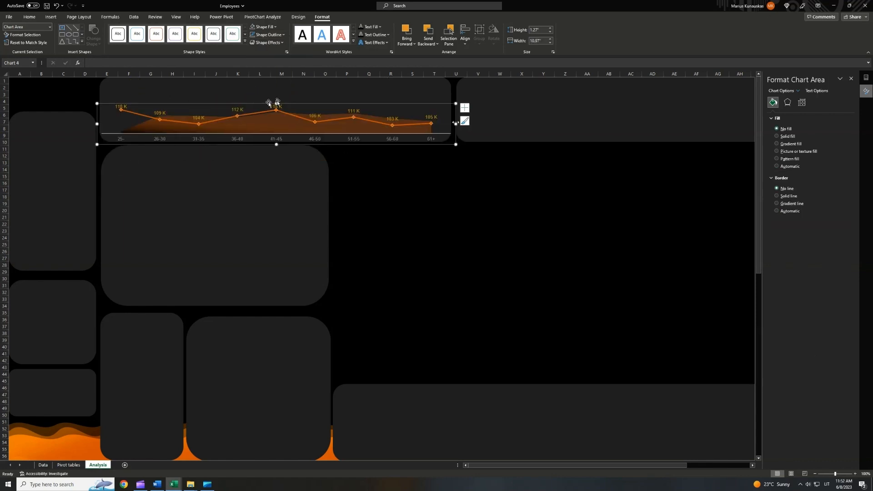
pyautogui.moveTo(276, 104); pyautogui.dragTo(277, 101)
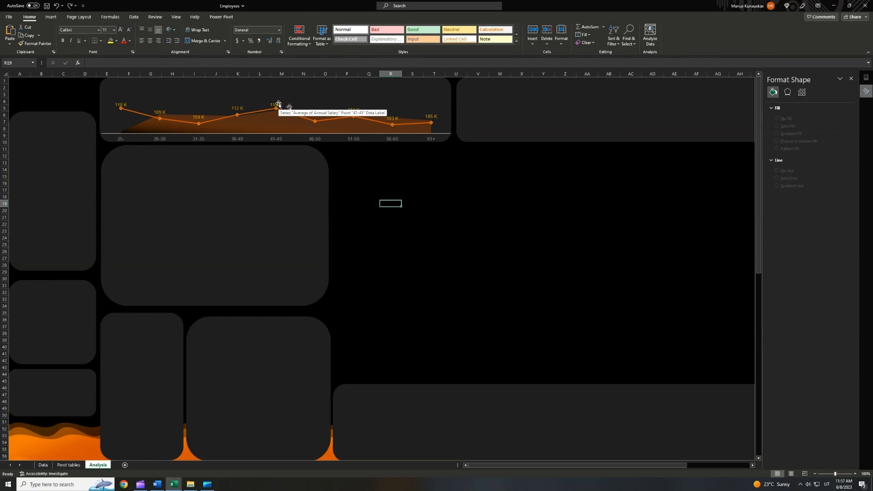
# Increase the font size of the average salary data labels to 14.
pyautogui.click(278, 104)
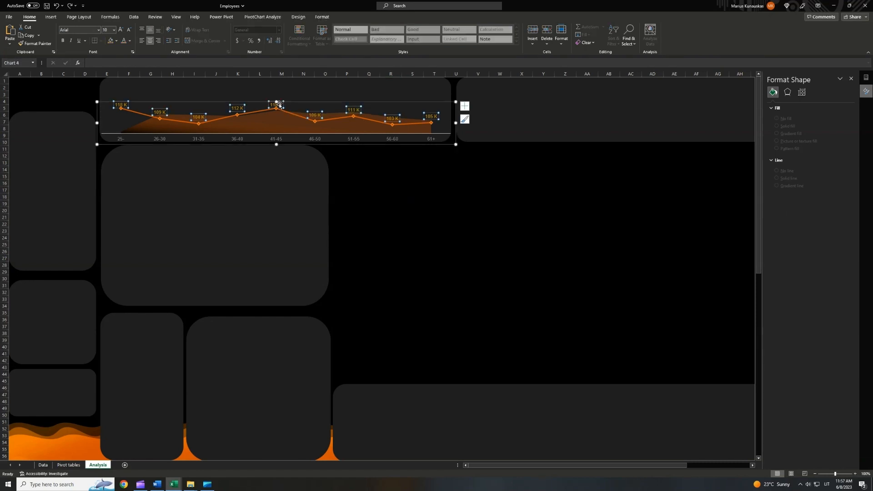
pyautogui.click(278, 103)
pyautogui.click(282, 105)
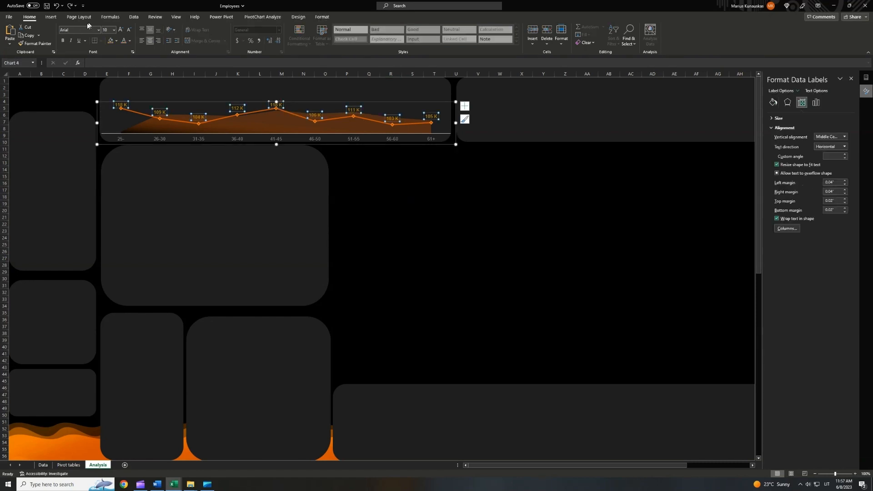
pyautogui.click(121, 30)
pyautogui.click(121, 30)
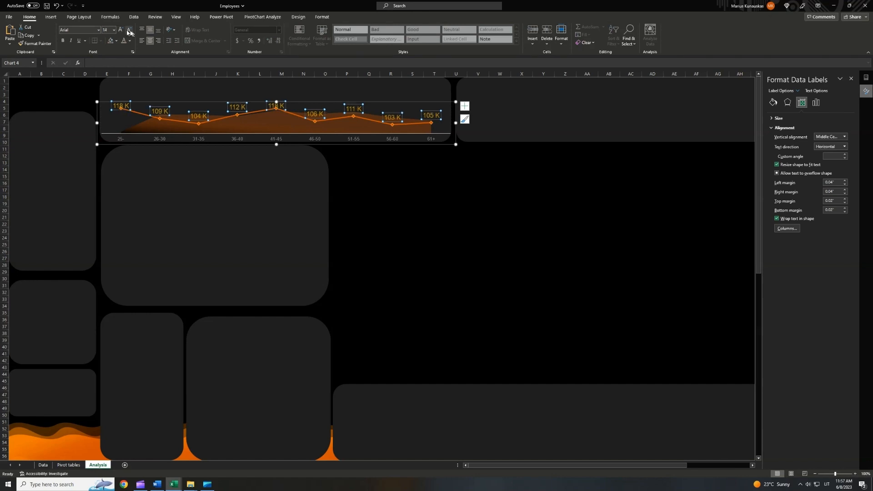
# Reduce the average salary data labels to font size 12 and save the combo chart as a chart template named Combo 1.
pyautogui.click(129, 30)
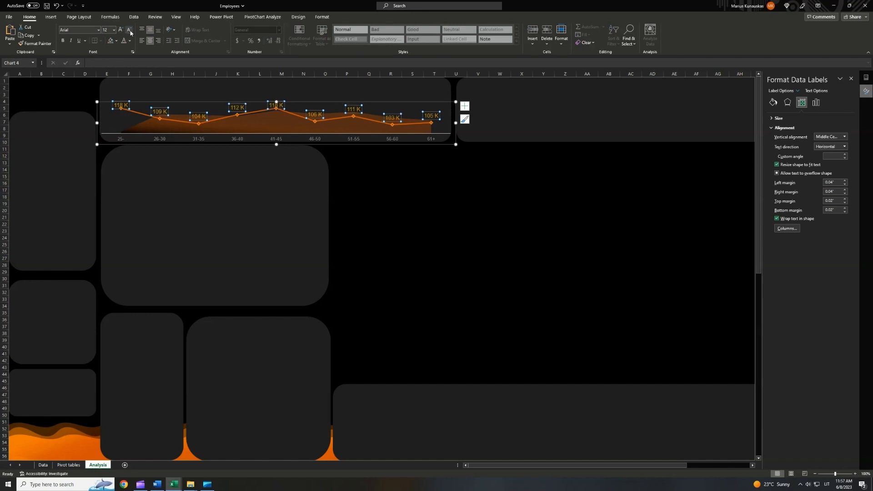
pyautogui.click(383, 171)
pyautogui.click(380, 103)
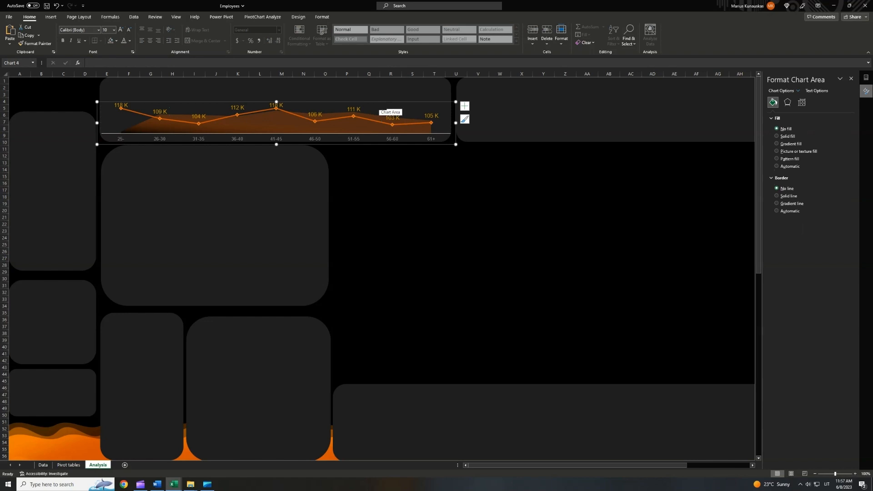
pyautogui.rightClick(379, 102)
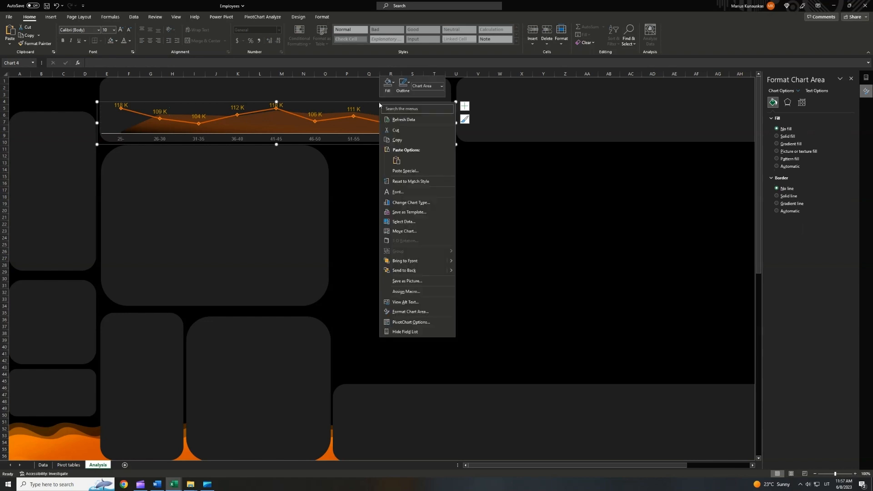
pyautogui.click(418, 210)
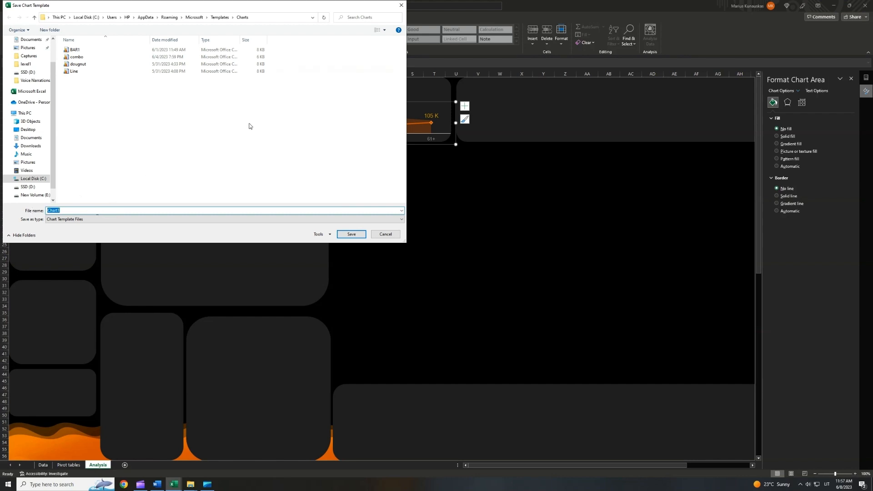
pyautogui.write('Combo 1')
pyautogui.press('Return')
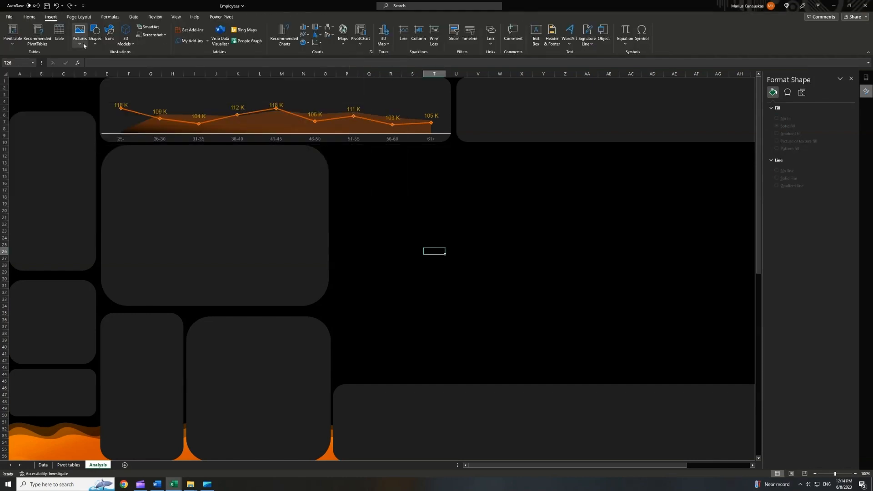
# Insert a text box about 3.84 by 1.71 inches on the Analysis sheet reading AGE GROUP SALARY DISTRIBUTION.
pyautogui.click(94, 35)
pyautogui.click(95, 62)
pyautogui.moveTo(379, 234); pyautogui.dragTo(253, 178)
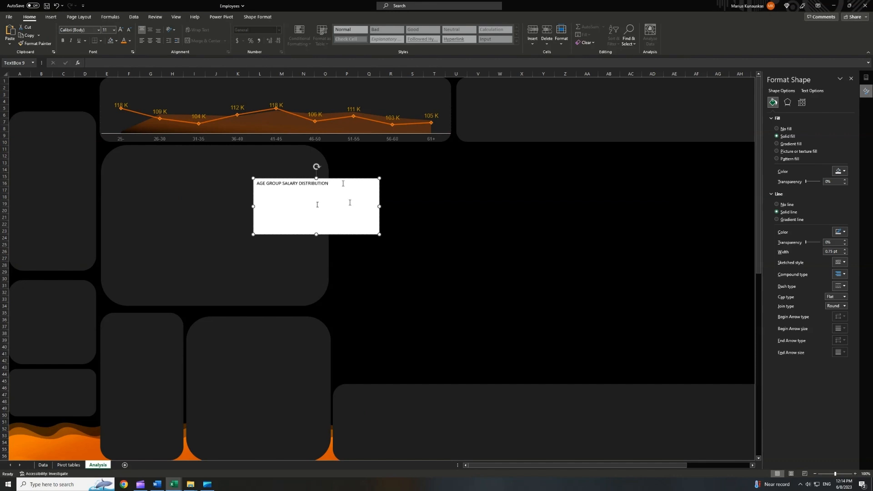
# Format the text box title in gold at font size 14 and centre it both vertically and horizontally.
pyautogui.click(120, 30)
pyautogui.click(121, 29)
pyautogui.click(123, 40)
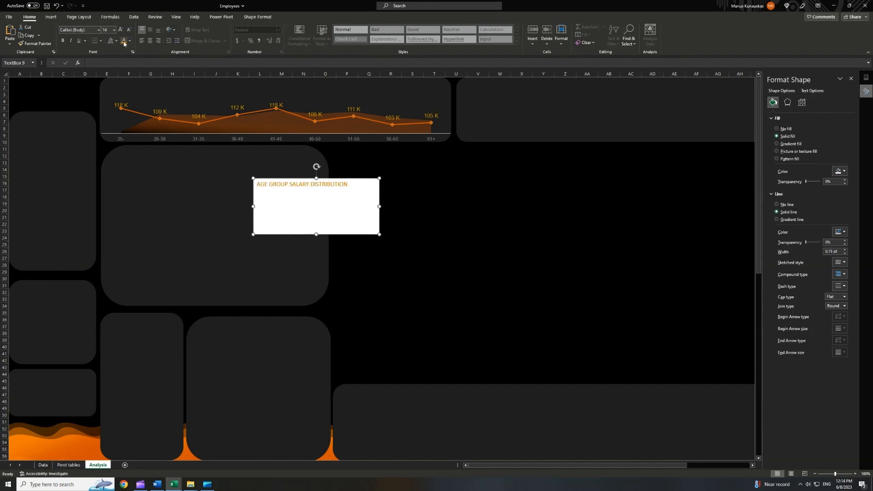
pyautogui.click(149, 30)
pyautogui.click(149, 40)
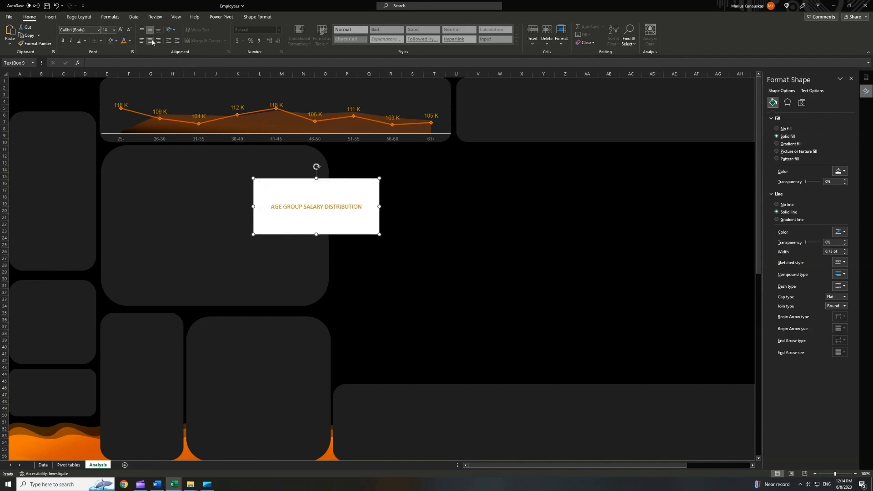
# Remove the title text box's fill and outline and reduce its height to about 0.51 inches.
pyautogui.click(244, 16)
pyautogui.click(246, 27)
pyautogui.click(248, 142)
pyautogui.click(248, 34)
pyautogui.click(247, 140)
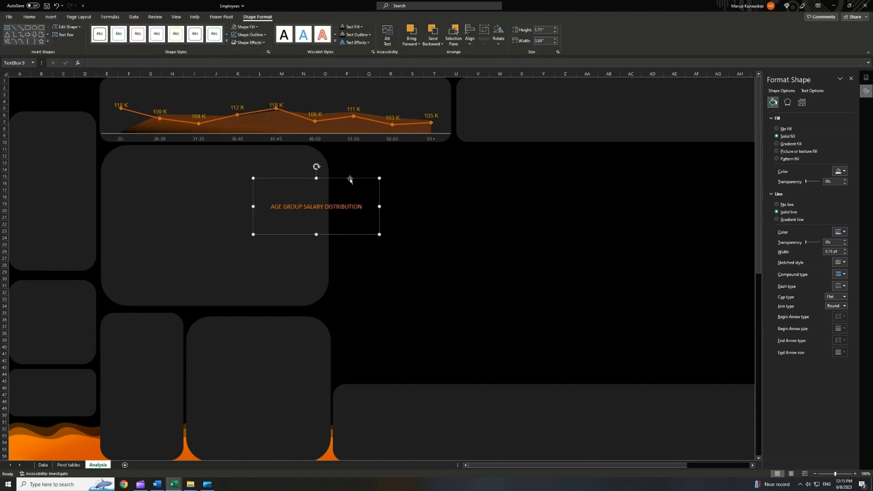
pyautogui.moveTo(316, 234); pyautogui.dragTo(342, 169)
# Duplicate the title text box, change the copy's text to TOTAL SALARY EXPENDITURES and place it above the right end of the combo chart.
pyautogui.hotkey('ctrl', 'd')
pyautogui.tripleClick(335, 160)
pyautogui.write('TOTAL SALARY EXPENDITURES')
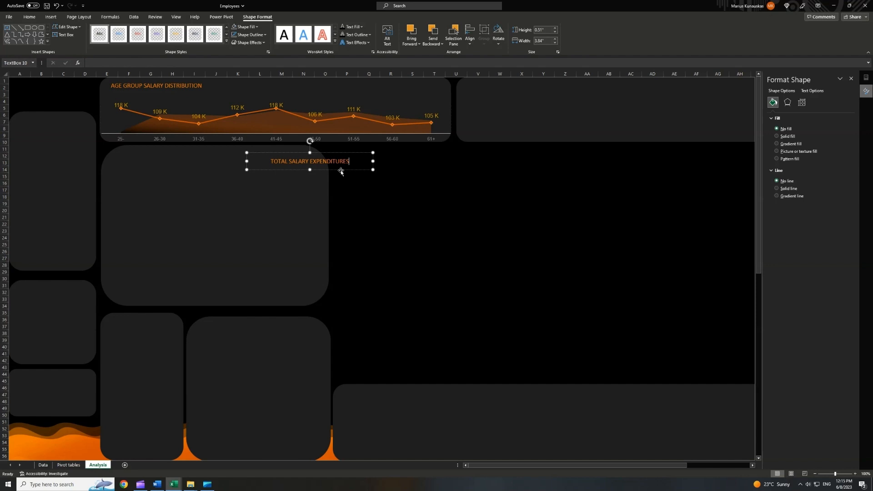
pyautogui.moveTo(340, 171); pyautogui.dragTo(408, 96)
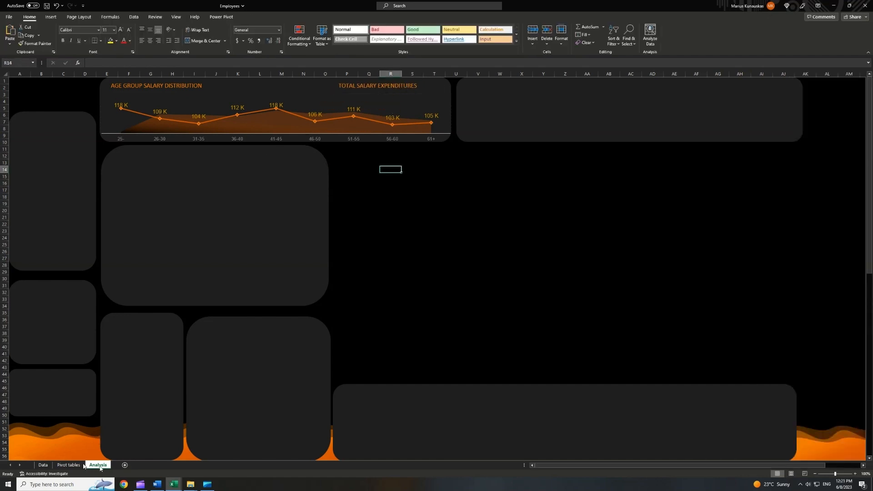
# Copy the age range pivot table on the Pivot tables sheet and paste the copy at cell G3.
pyautogui.click(81, 465)
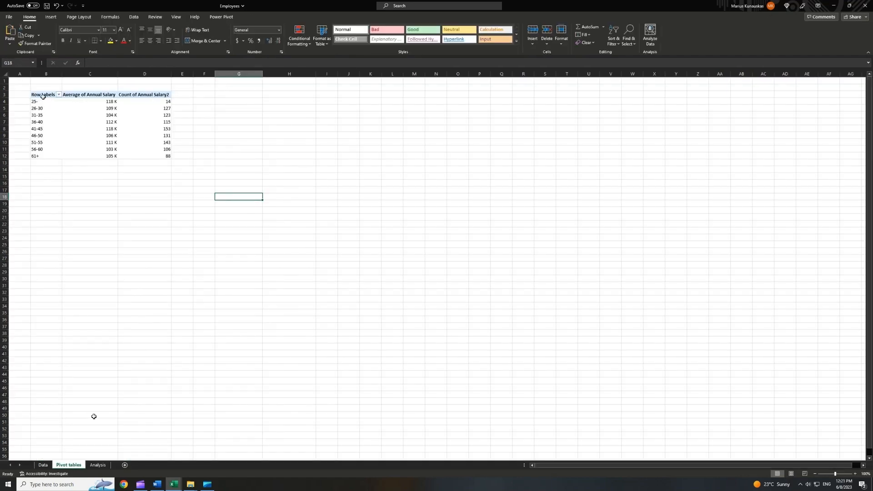
pyautogui.moveTo(43, 96); pyautogui.dragTo(156, 154)
pyautogui.hotkey('ctrl', 'c')
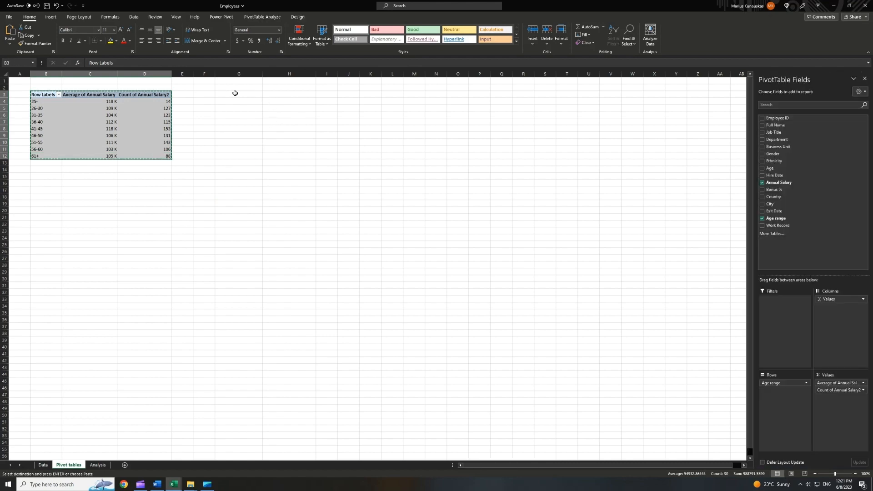
pyautogui.click(235, 93)
pyautogui.hotkey('ctrl', 'v')
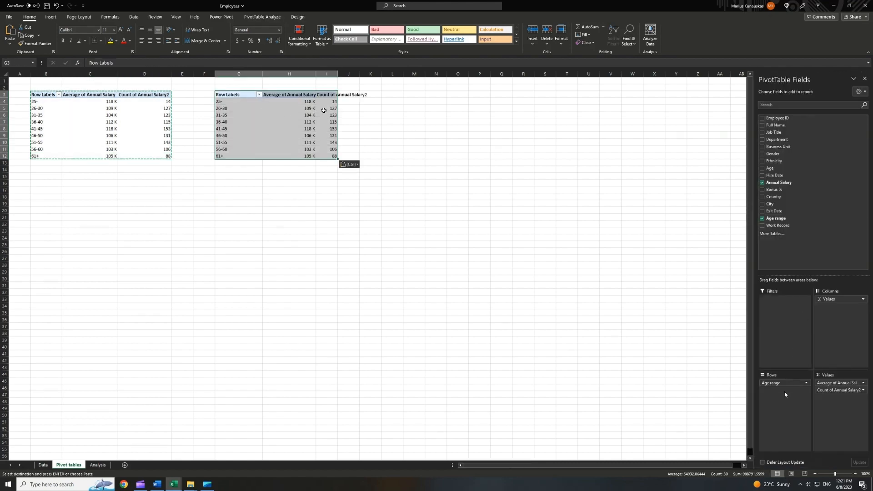
# Clear the copied pivot table's fields and add only Annual Salary as a summed value.
pyautogui.moveTo(778, 391); pyautogui.dragTo(659, 344)
pyautogui.moveTo(830, 299); pyautogui.dragTo(654, 288)
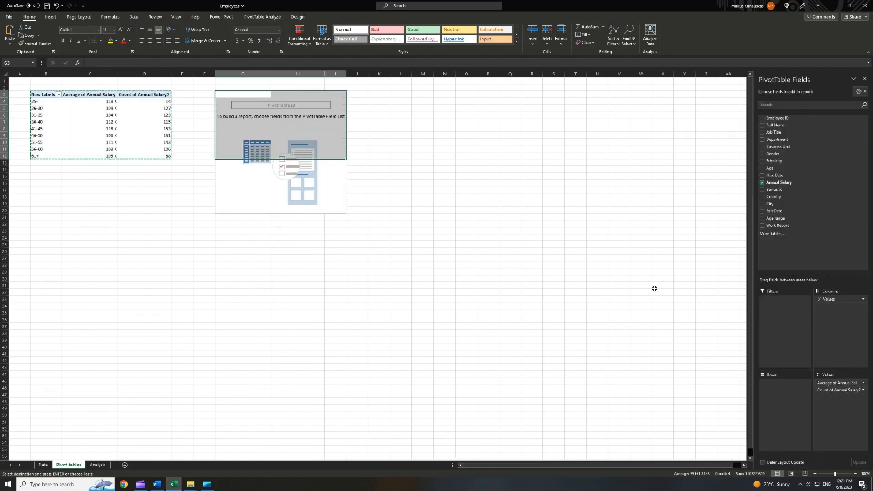
pyautogui.moveTo(773, 182); pyautogui.dragTo(827, 390)
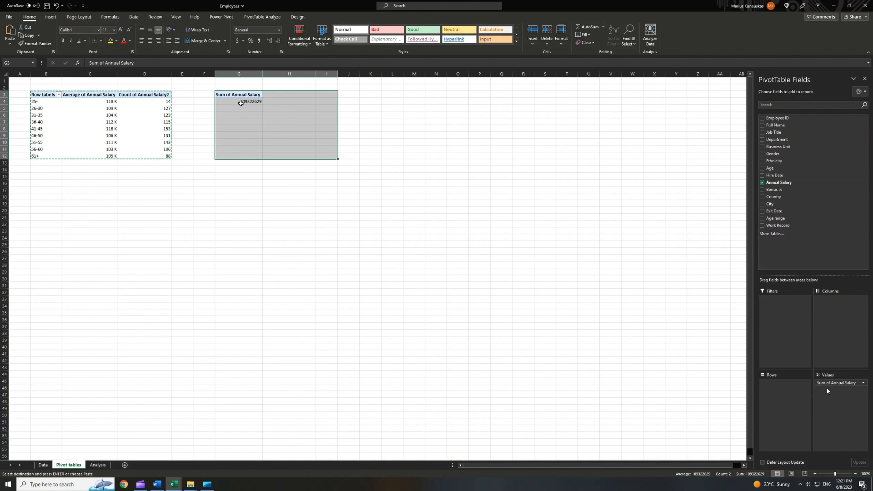
# Apply the custom number format with a dollar sign and M suffix to the total salary in cell G4 to display it in millions.
pyautogui.click(241, 103)
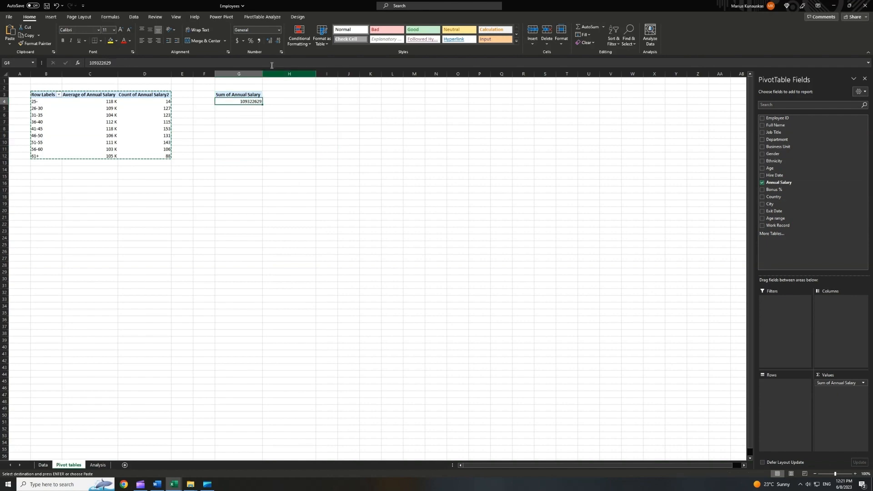
pyautogui.click(278, 33)
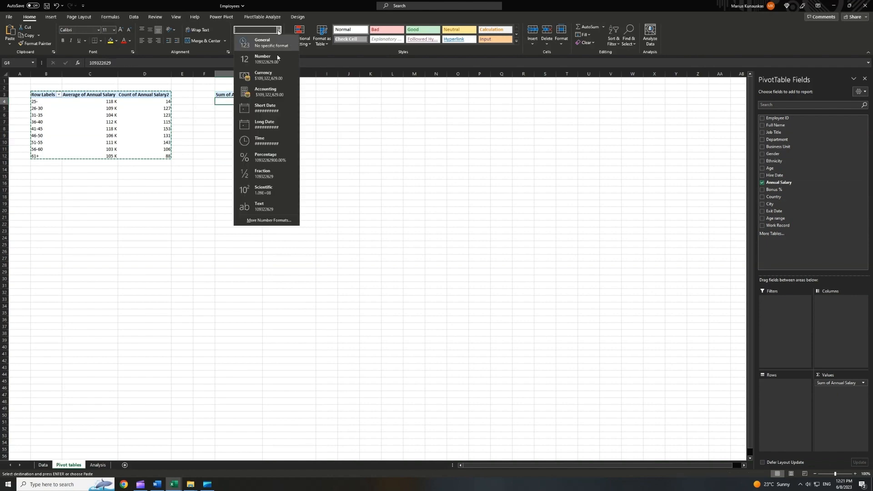
pyautogui.click(270, 220)
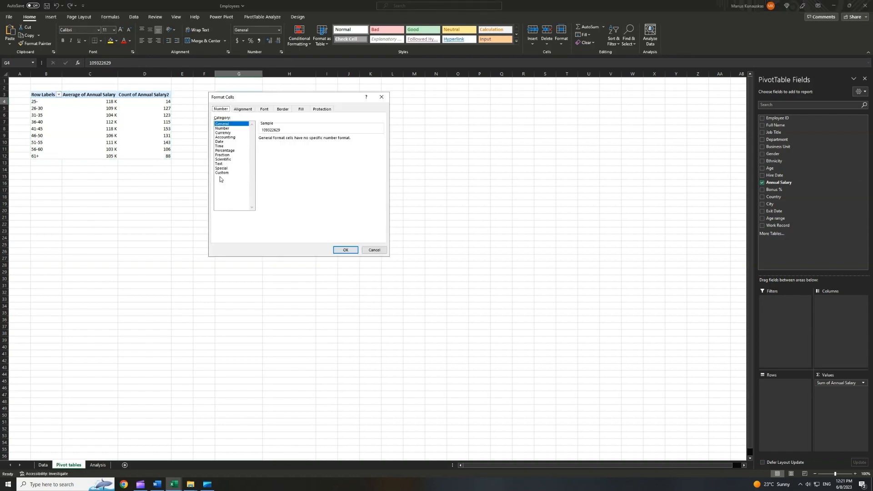
pyautogui.click(222, 173)
pyautogui.moveTo(381, 160); pyautogui.dragTo(383, 200)
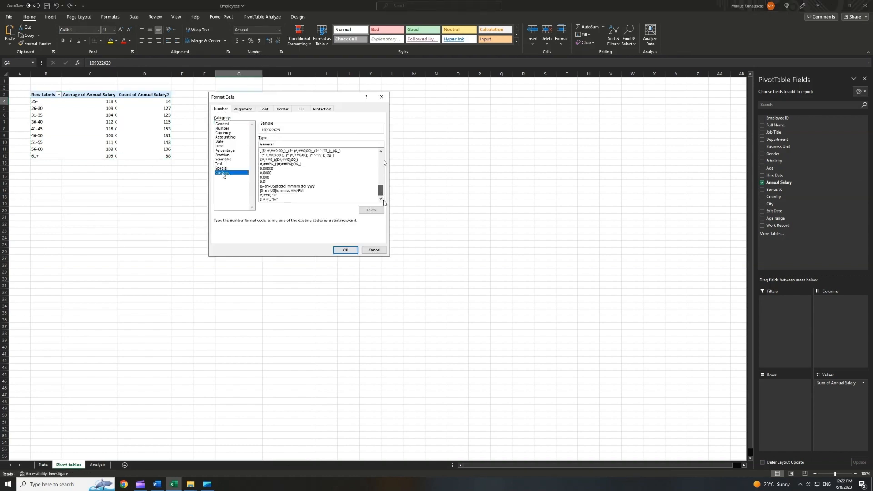
pyautogui.click(269, 199)
pyautogui.click(269, 200)
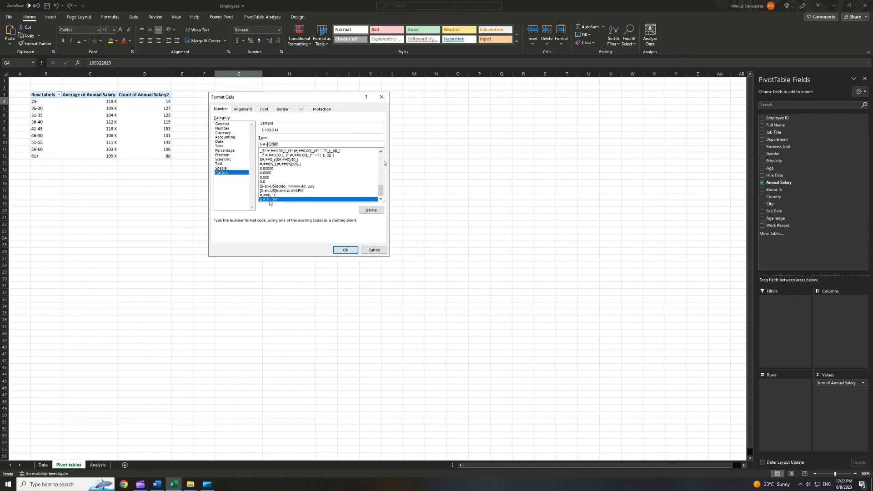
pyautogui.click(339, 250)
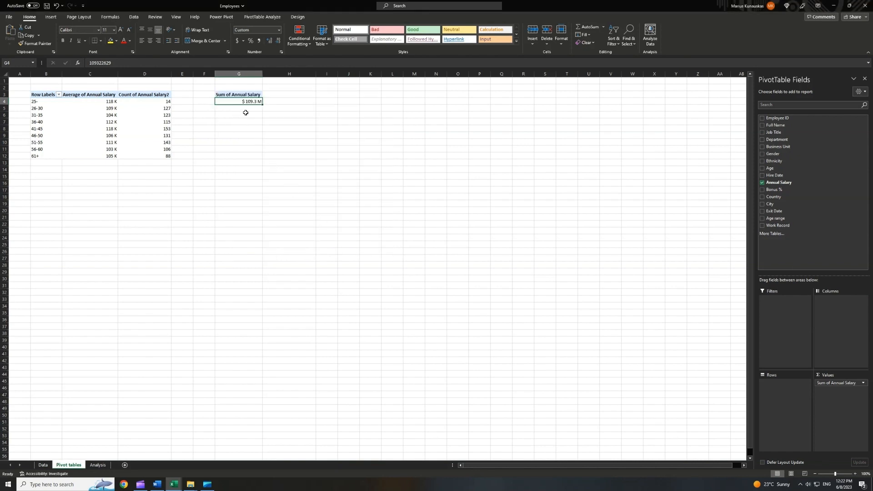
# Duplicate the TOTAL SALARY EXPENDITURES text box on the Analysis sheet and delete the text inside the copy.
pyautogui.click(99, 464)
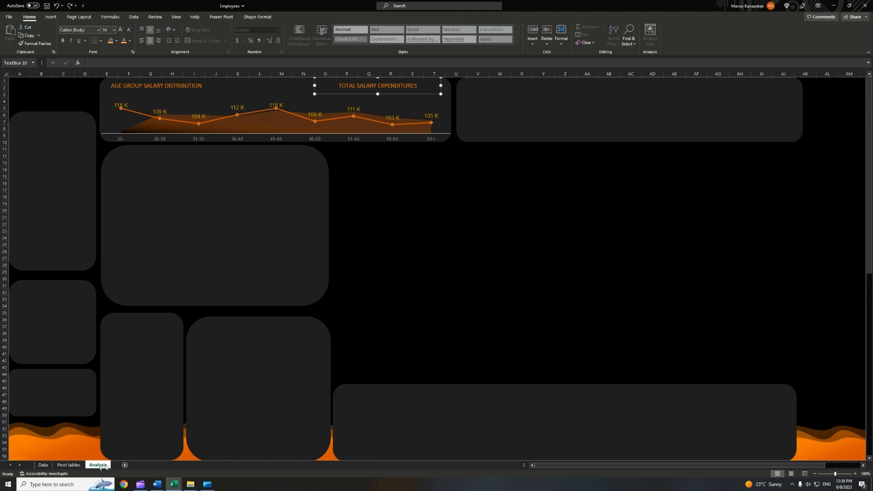
pyautogui.click(340, 93)
pyautogui.hotkey('ctrl', 'd')
pyautogui.moveTo(361, 100); pyautogui.dragTo(362, 103)
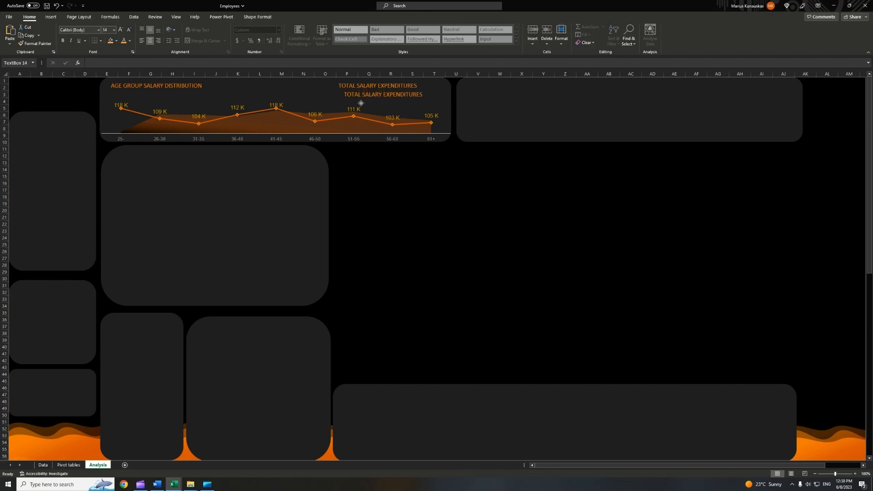
pyautogui.doubleClick(397, 95)
pyautogui.hotkey('ctrl', 'a')
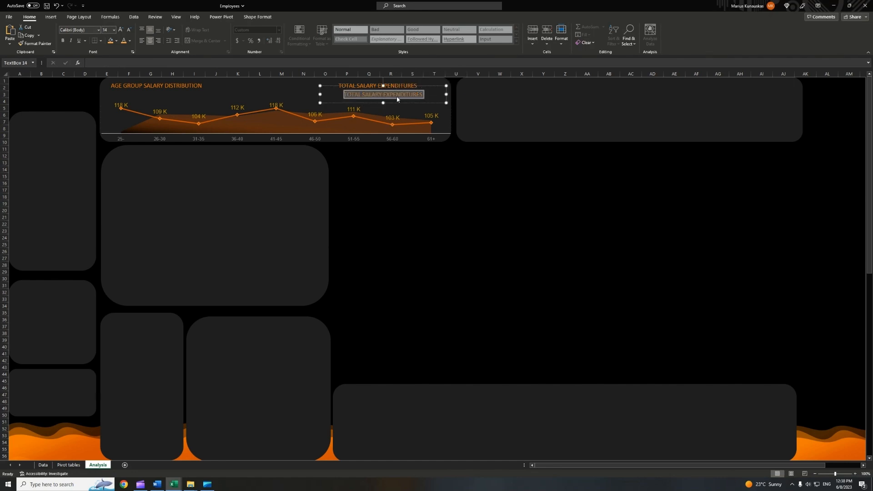
pyautogui.press('BackSpace')
# Link the empty text box to cell G4 of the Pivot tables sheet with the formula ='Pivot tables'!G4.
pyautogui.click(138, 64)
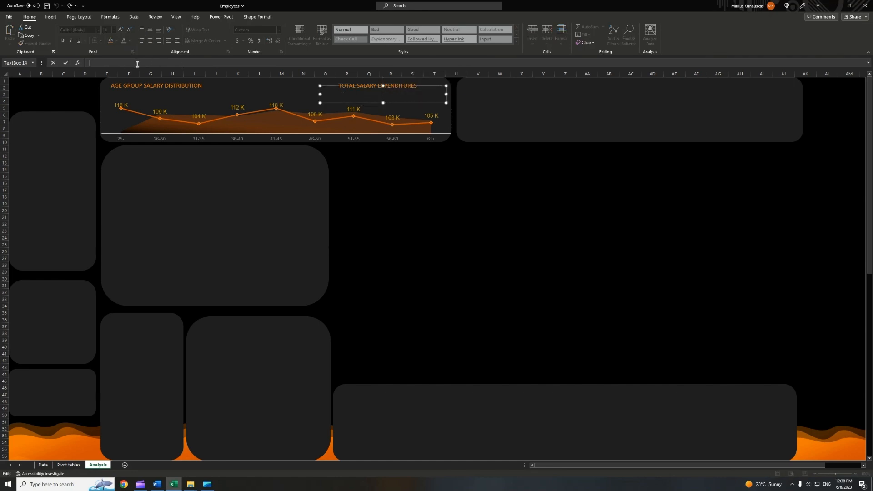
pyautogui.write('=')
pyautogui.click(68, 464)
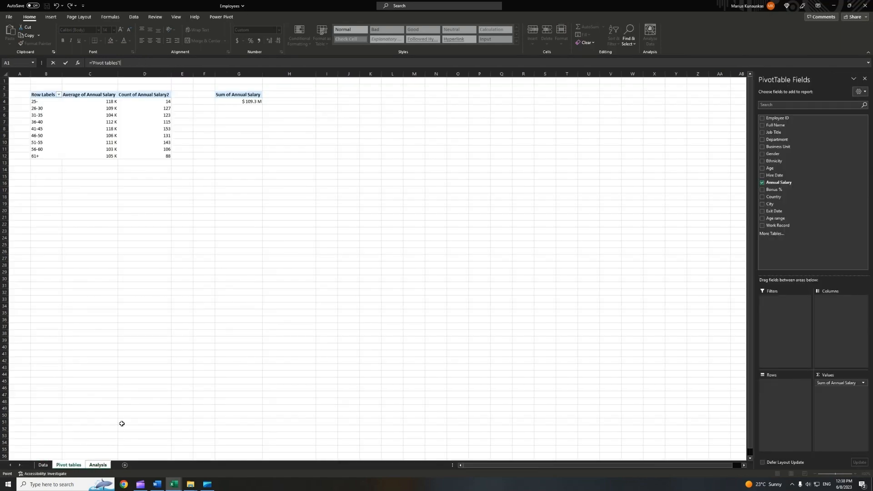
pyautogui.click(273, 101)
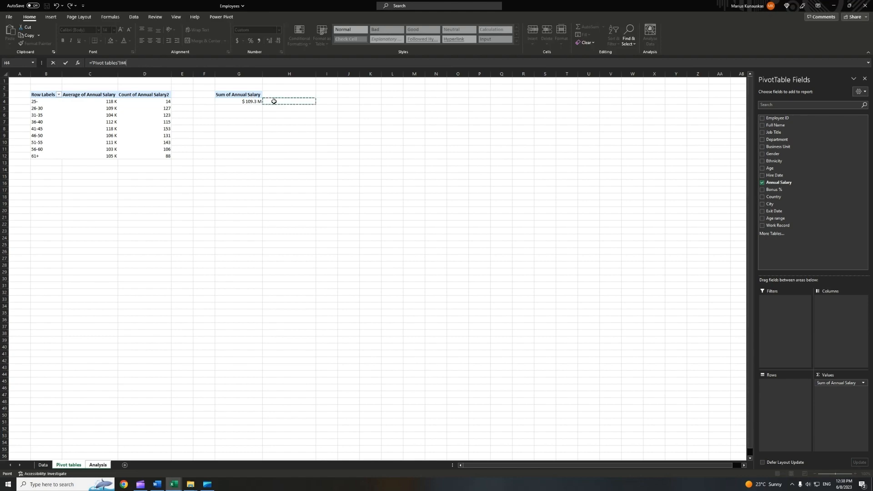
pyautogui.click(141, 61)
pyautogui.write('g')
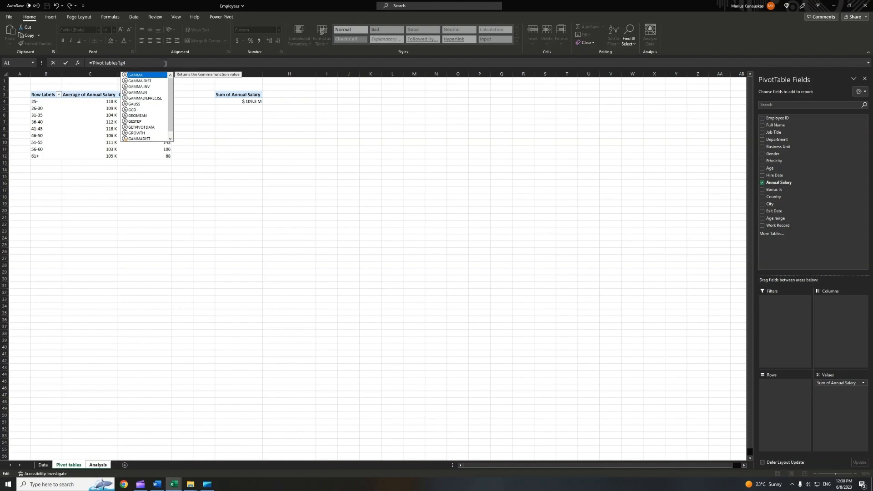
pyautogui.press('Return')
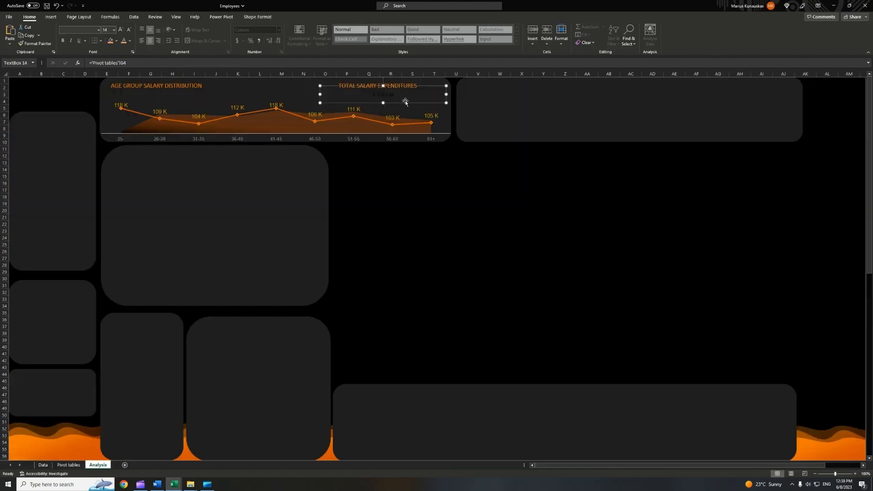
# Format the linked salary figure as orange Arial at font size 24, then narrow its text box and position it beneath the TOTAL SALARY EXPENDITURES title.
pyautogui.click(97, 30)
pyautogui.write('Ar')
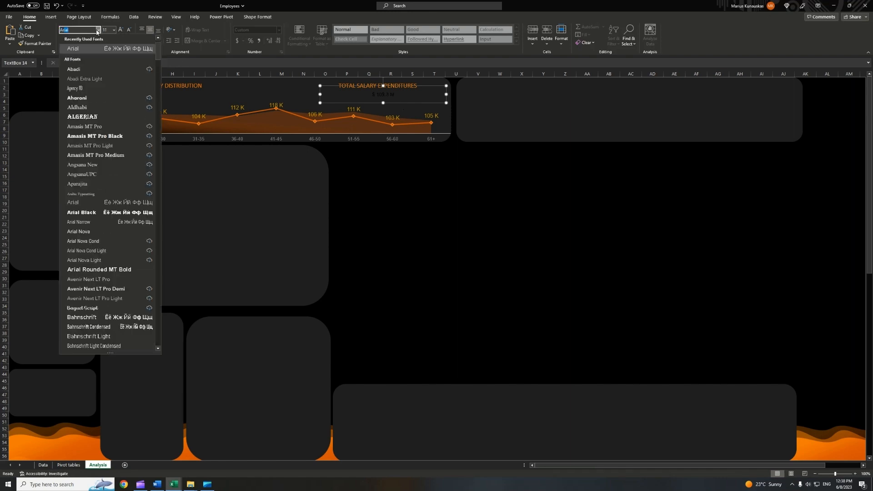
pyautogui.write('ial')
pyautogui.press('Return')
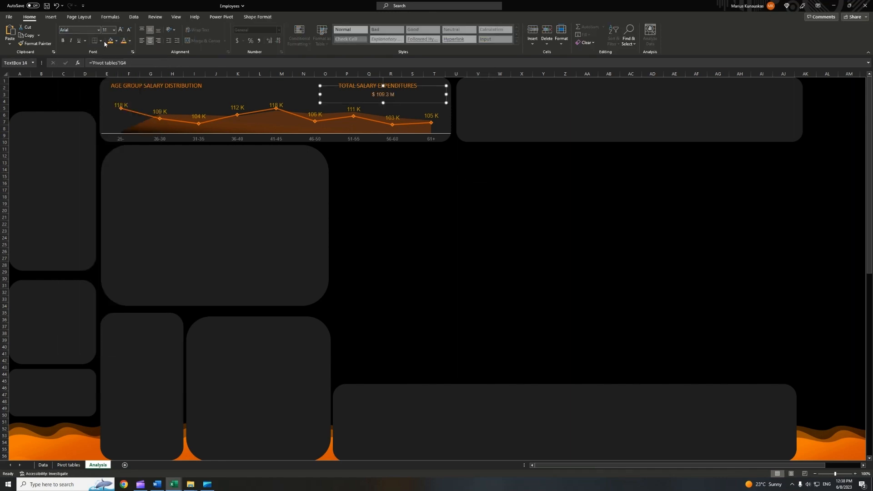
pyautogui.click(105, 30)
pyautogui.write('24')
pyautogui.press('Return')
pyautogui.moveTo(446, 94); pyautogui.dragTo(416, 103)
# Find the outlined banknotes icon among the stock icons with the search term money and insert it.
pyautogui.click(51, 17)
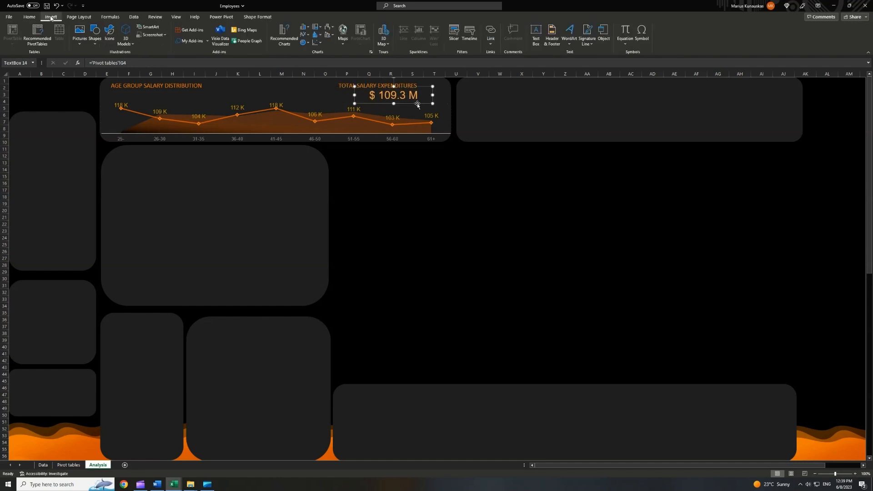
pyautogui.click(109, 36)
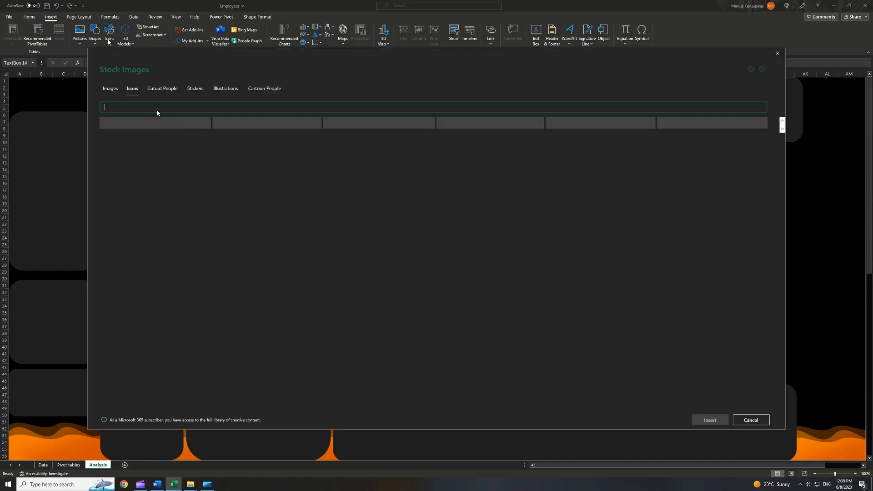
pyautogui.write('money')
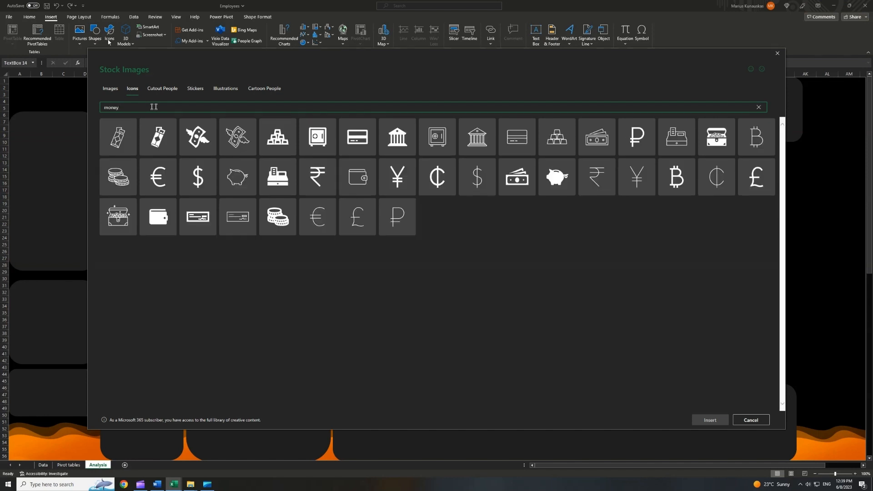
pyautogui.click(597, 141)
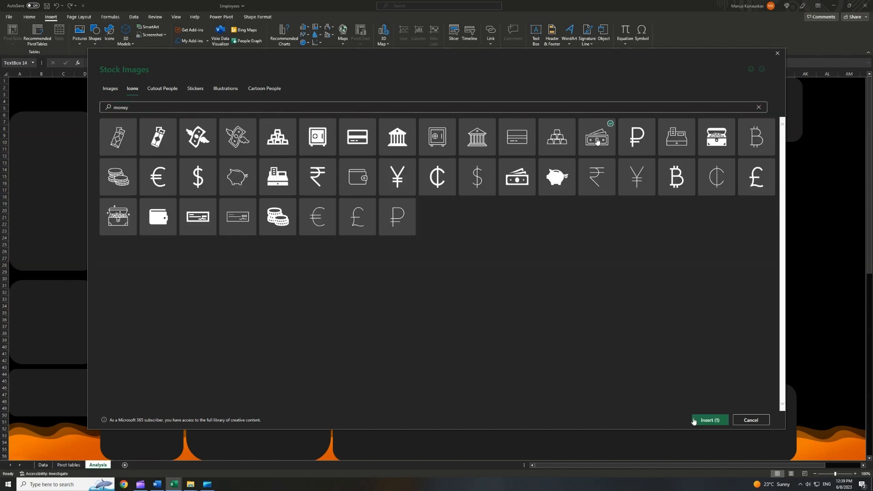
pyautogui.click(695, 420)
# Fill the banknotes icon with orange, then shrink it and place it beside the total salary figure.
pyautogui.moveTo(477, 174); pyautogui.dragTo(429, 87)
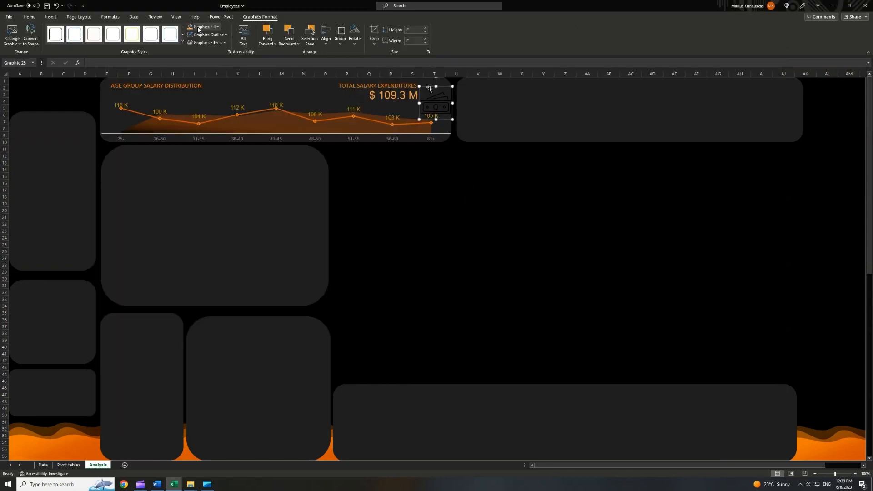
pyautogui.click(190, 27)
pyautogui.moveTo(419, 120); pyautogui.dragTo(443, 101)
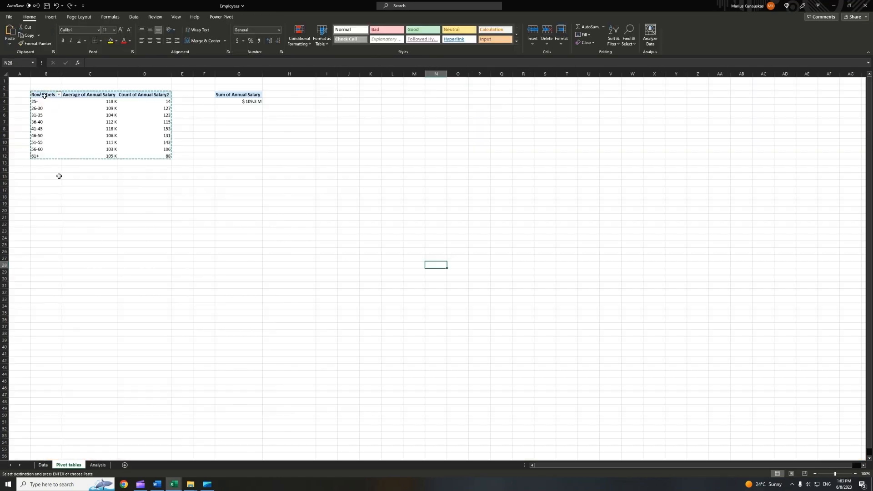
# Duplicate the age range salary pivot table on the Pivot tables sheet to cell I3.
pyautogui.moveTo(44, 96); pyautogui.dragTo(154, 154)
pyautogui.click(331, 97)
pyautogui.hotkey('ctrl', 'v')
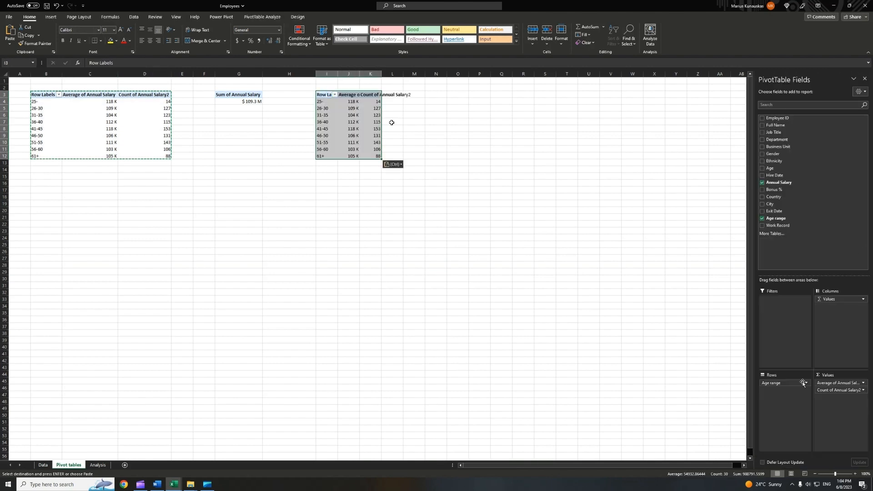
# Replace the salary values in the copied pivot table with the Work Record field added twice.
pyautogui.moveTo(828, 383); pyautogui.dragTo(670, 292)
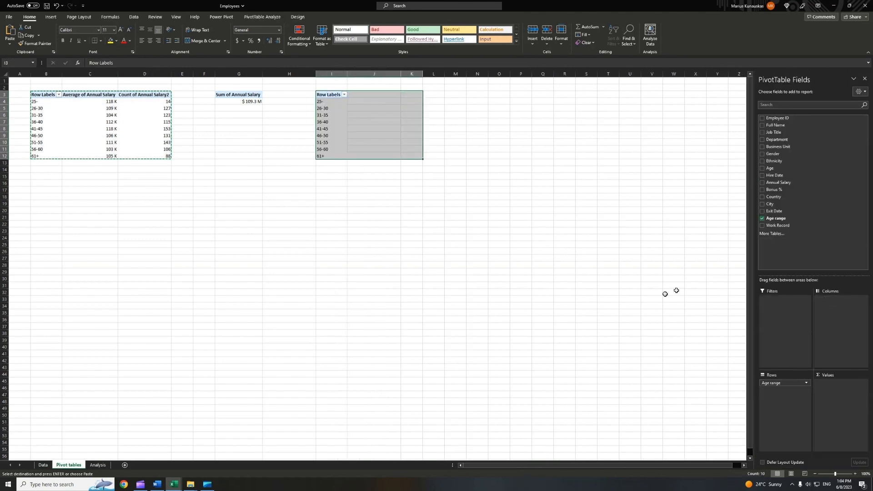
pyautogui.click(782, 226)
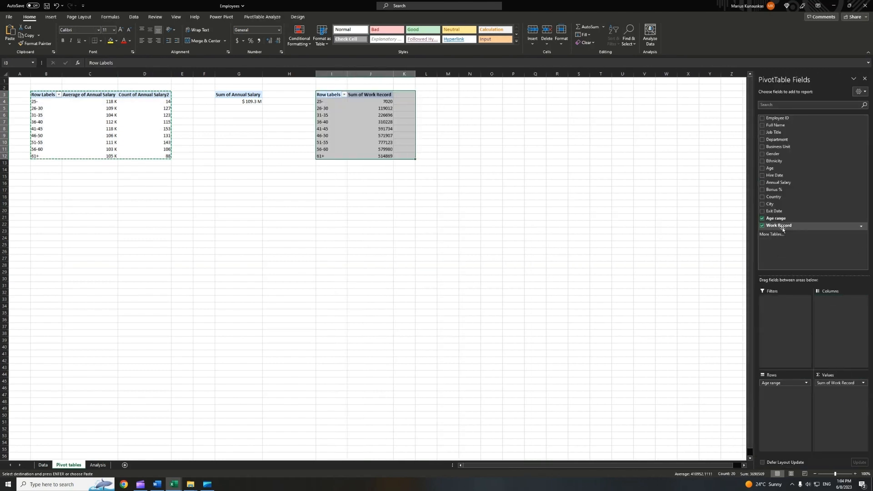
pyautogui.moveTo(783, 229); pyautogui.dragTo(854, 392)
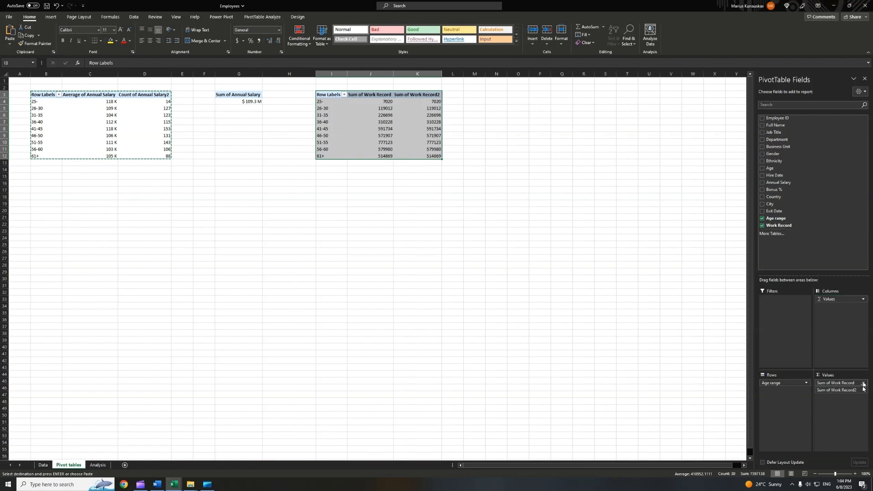
# Summarize the first Work Record value field by Average and the second one by Max.
pyautogui.click(863, 383)
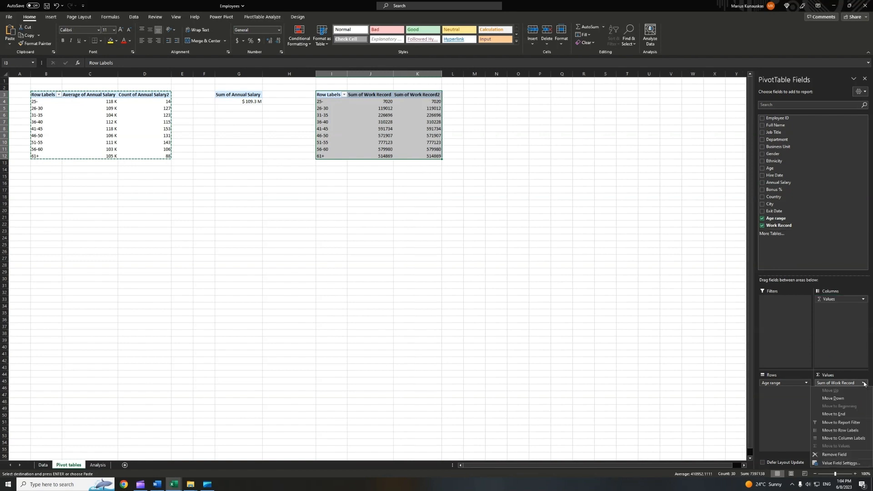
pyautogui.click(834, 463)
pyautogui.click(265, 191)
pyautogui.click(317, 221)
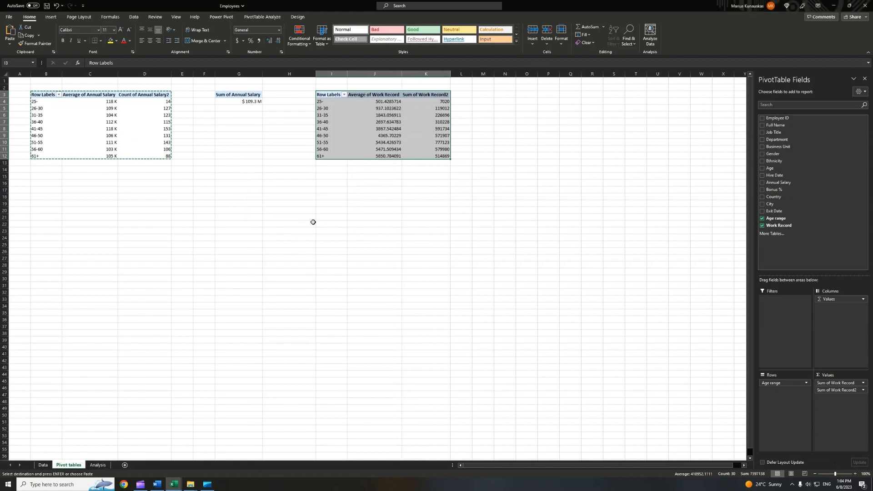
pyautogui.click(863, 391)
pyautogui.click(837, 473)
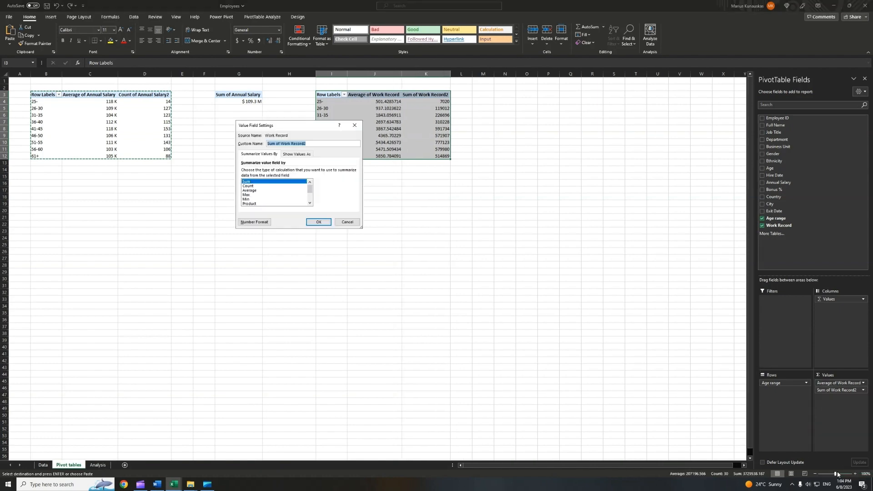
pyautogui.click(252, 195)
pyautogui.click(316, 222)
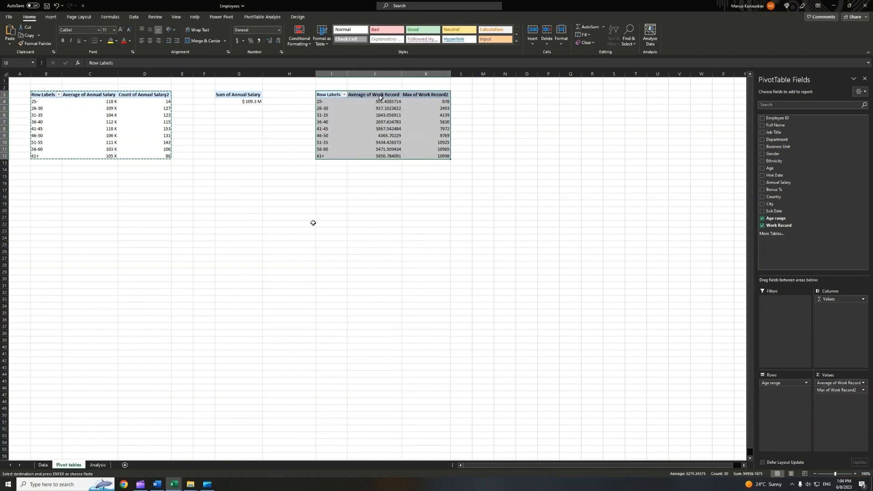
# Remove all decimal places from the average and maximum work record values in the pivot table.
pyautogui.moveTo(381, 101); pyautogui.dragTo(444, 156)
pyautogui.click(278, 40)
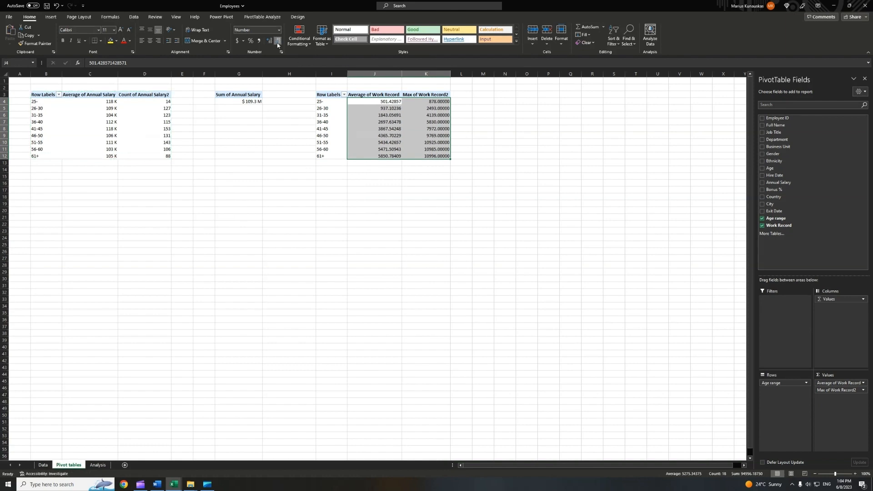
pyautogui.click(278, 42)
pyautogui.click(278, 43)
pyautogui.click(278, 43)
pyautogui.click(278, 42)
pyautogui.click(278, 43)
pyautogui.click(372, 190)
# Insert a chart from the work record pivot table using the saved orange line-and-area combo template.
pyautogui.moveTo(330, 95); pyautogui.dragTo(433, 156)
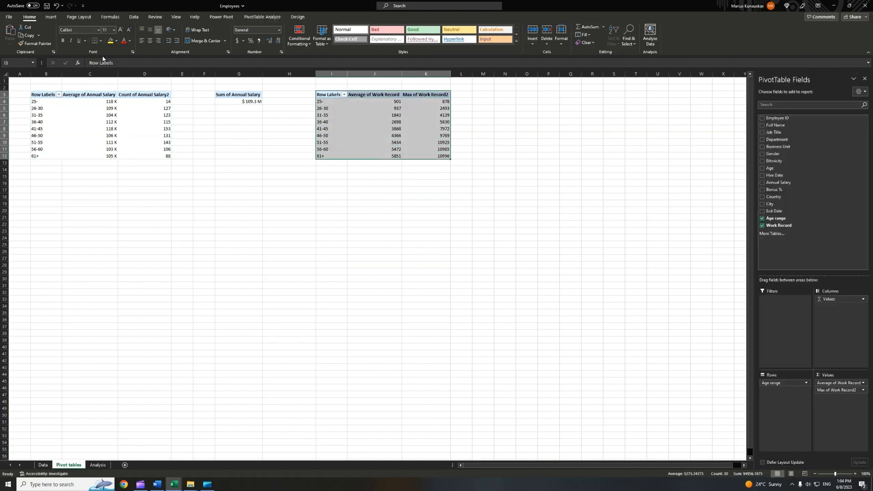
pyautogui.click(51, 17)
pyautogui.click(370, 52)
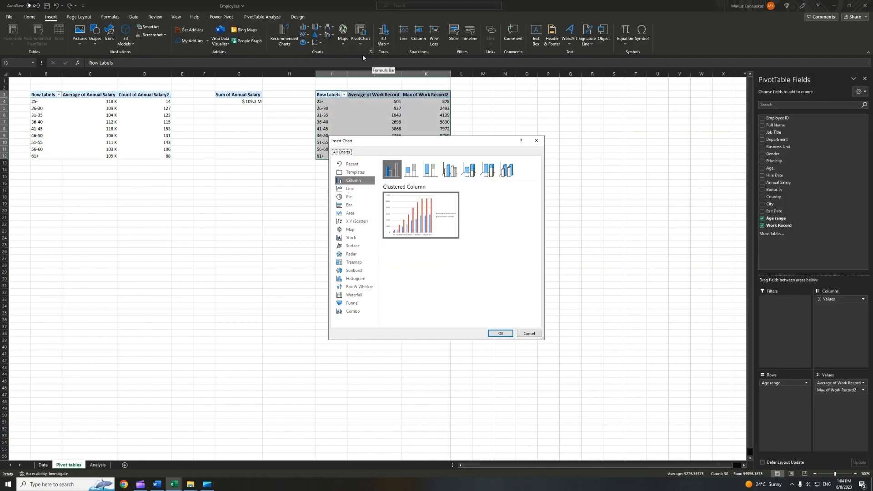
pyautogui.click(354, 172)
pyautogui.moveTo(438, 256)
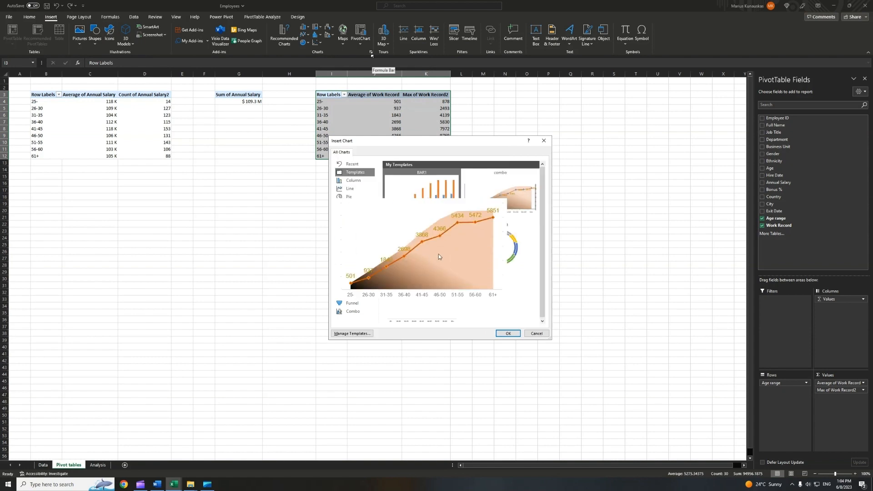
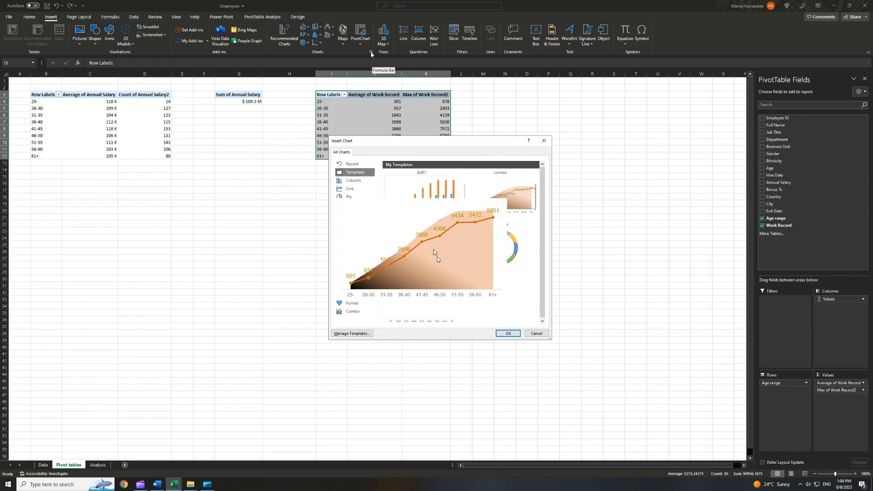
pyautogui.click(505, 333)
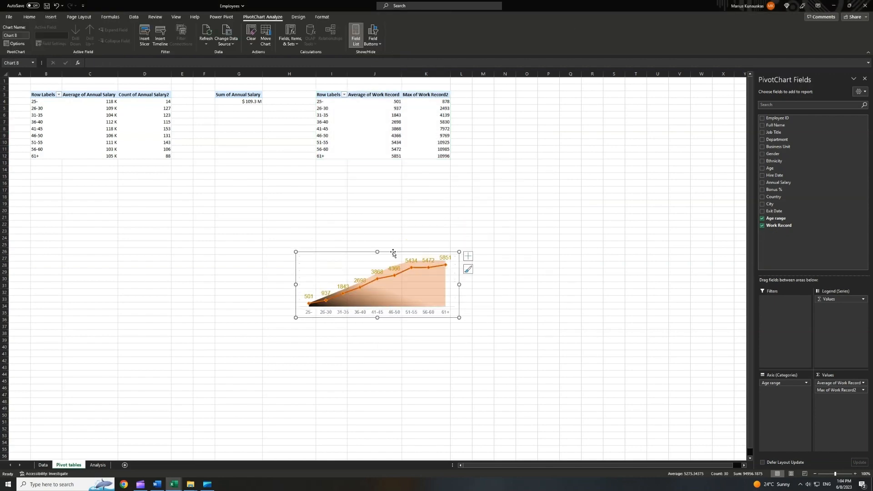
# Move the work record chart to the Analysis sheet and fit it across the empty panel beside the salary panel, leaving room above for titles.
pyautogui.hotkey('ctrl', 'x')
pyautogui.click(98, 465)
pyautogui.hotkey('ctrl', 'v')
pyautogui.moveTo(510, 195); pyautogui.dragTo(502, 84)
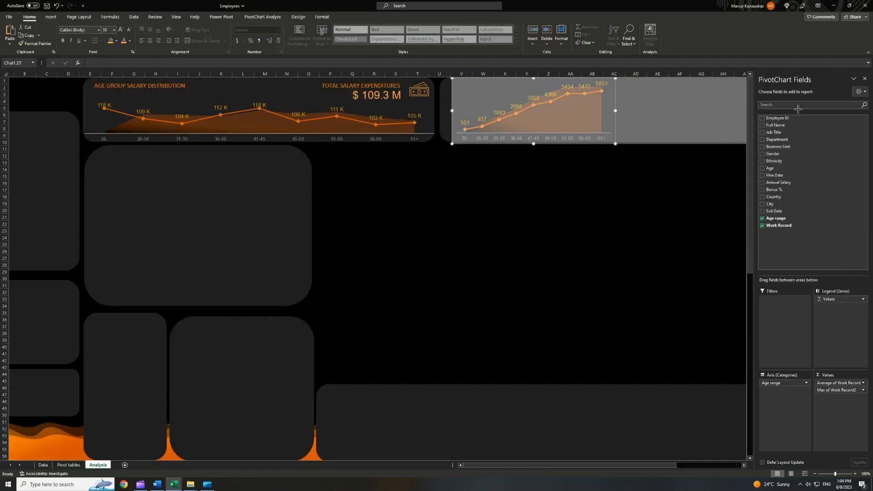
pyautogui.moveTo(797, 109); pyautogui.dragTo(652, 111)
pyautogui.moveTo(316, 111); pyautogui.dragTo(304, 110)
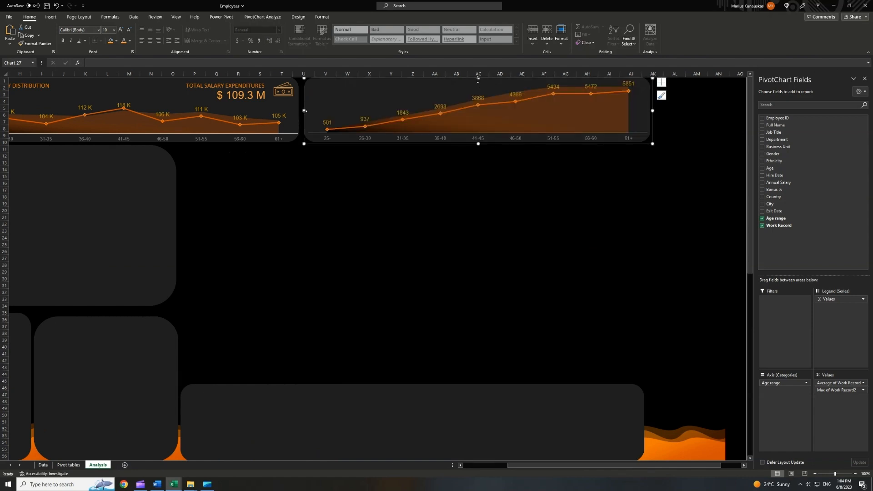
pyautogui.moveTo(479, 78); pyautogui.dragTo(478, 102)
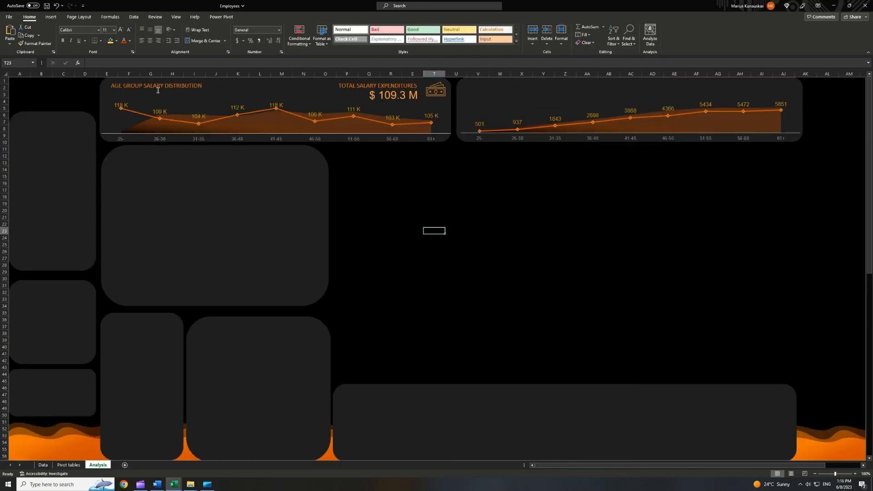
# Copy the AGE GROUP SALARY DISTRIBUTION title twice into the work record panel and change the first copy to AGE GROUP WORK RECORD DISTRIBUTION.
pyautogui.click(154, 87)
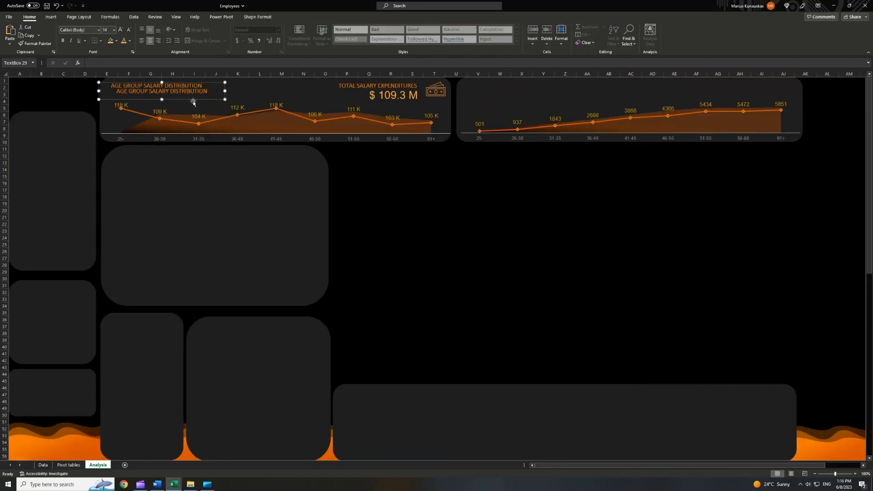
pyautogui.click(541, 94)
pyautogui.moveTo(557, 88); pyautogui.dragTo(744, 94)
pyautogui.write('WORK RECORD DISTRIBUTION (DAYS)')
pyautogui.press('BackSpace')
pyautogui.press('BackSpace')
pyautogui.press('BackSpace')
pyautogui.press('BackSpace')
pyautogui.press('BackSpace')
pyautogui.press('BackSpace')
# Change the other copied title to TOTAL NUMBER OF EMPLOYEES and adjust its position in the panel.
pyautogui.tripleClick(737, 86)
pyautogui.write('TOTAL NUMBER OF EMPLOYEES')
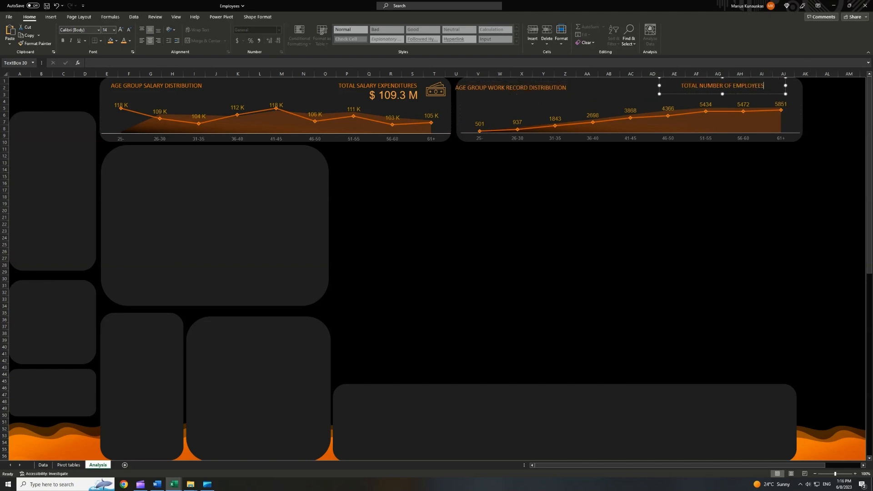
pyautogui.click(767, 93)
pyautogui.moveTo(767, 90); pyautogui.dragTo(765, 91)
# Lower the top edge of the work record chart slightly to make more room for the titles.
pyautogui.click(664, 95)
pyautogui.click(658, 108)
pyautogui.moveTo(629, 97); pyautogui.dragTo(629, 102)
# Append (DAYS) to the AGE GROUP WORK RECORD DISTRIBUTION title and adjust the title's position.
pyautogui.click(566, 87)
pyautogui.write('(DAYS)')
pyautogui.moveTo(510, 96); pyautogui.dragTo(534, 100)
pyautogui.moveTo(745, 93); pyautogui.dragTo(741, 93)
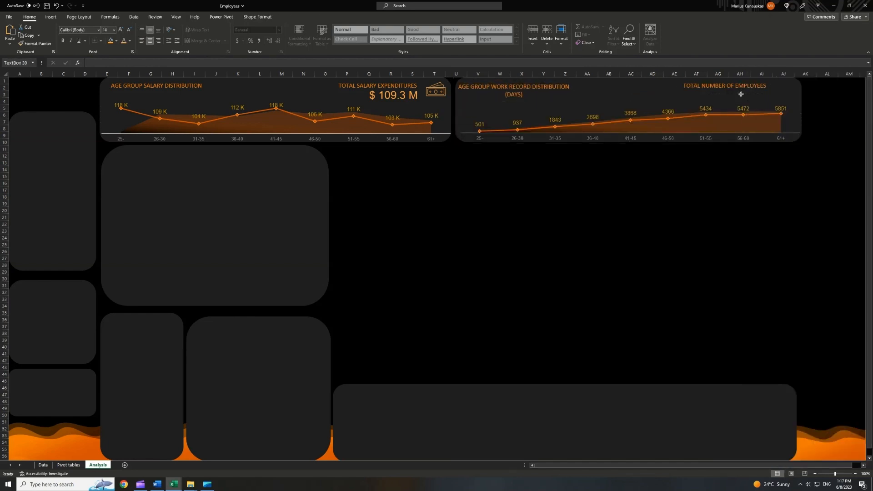
pyautogui.hotkey('ctrl', 'z')
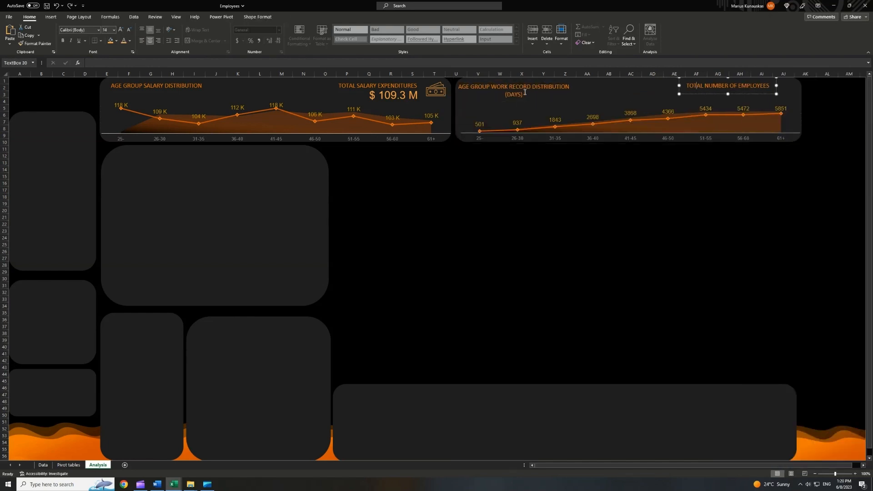
# Set the font of all four titles in the two chart panels to Arial.
pyautogui.click(524, 93)
pyautogui.click(182, 86)
pyautogui.keyDown('ctrl'); pyautogui.click(359, 86); pyautogui.keyUp('ctrl')
pyautogui.keyDown('ctrl'); pyautogui.click(513, 89); pyautogui.keyUp('ctrl')
pyautogui.keyDown('ctrl'); pyautogui.click(722, 86); pyautogui.keyUp('ctrl')
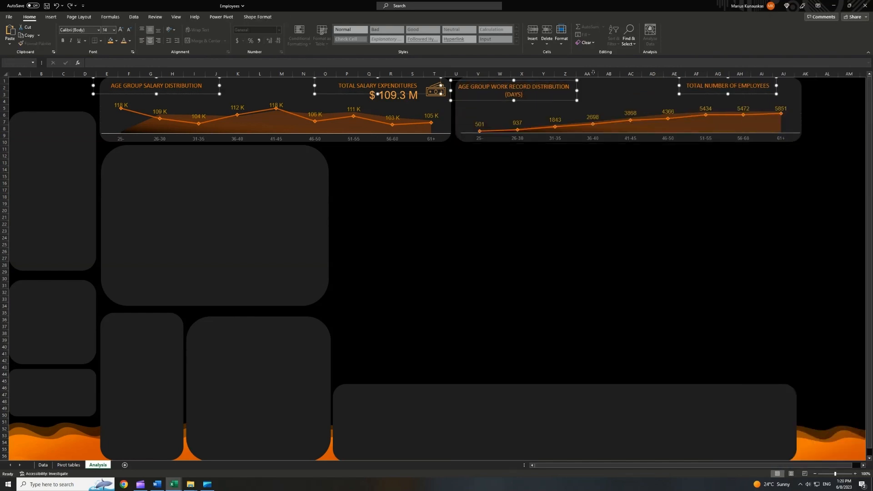
pyautogui.click(99, 30)
pyautogui.click(77, 79)
# Realign the panel titles and widen the TOTAL NUMBER OF EMPLOYEES text box so its text fits on one line.
pyautogui.click(128, 93)
pyautogui.moveTo(128, 95); pyautogui.dragTo(130, 96)
pyautogui.moveTo(342, 94); pyautogui.dragTo(337, 93)
pyautogui.moveTo(493, 102); pyautogui.dragTo(488, 100)
pyautogui.click(727, 86)
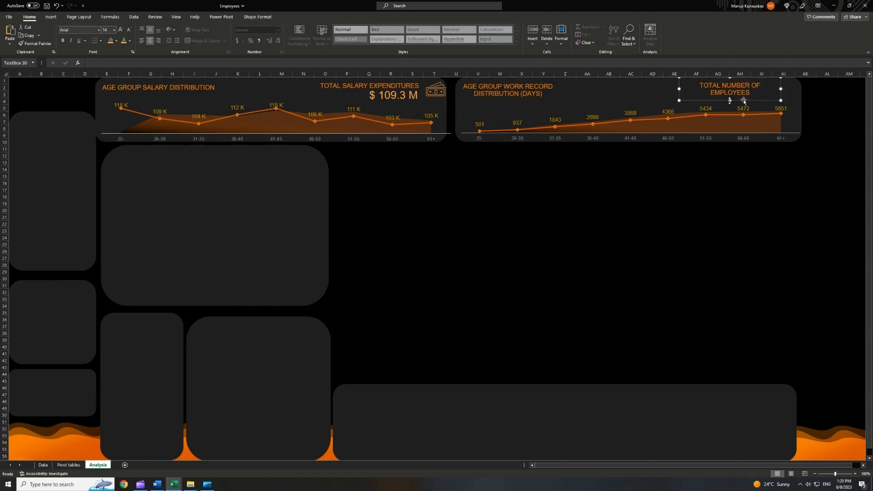
pyautogui.moveTo(780, 86); pyautogui.dragTo(791, 87)
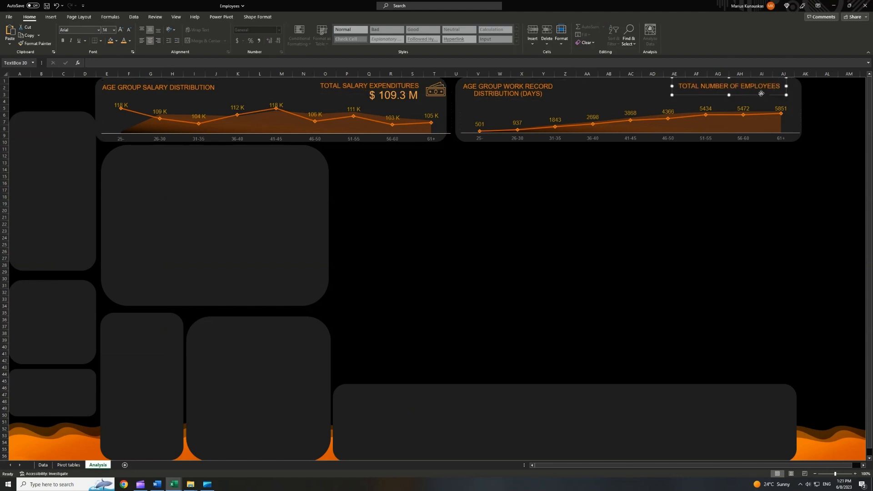
pyautogui.click(717, 182)
# Duplicate the Sum of Annual Salary pivot table on the Pivot tables sheet to cell N3.
pyautogui.click(68, 465)
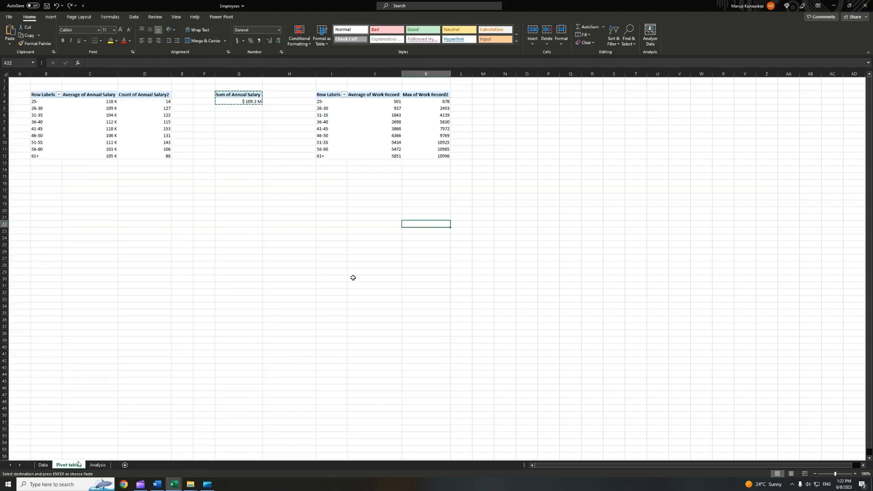
pyautogui.click(233, 95)
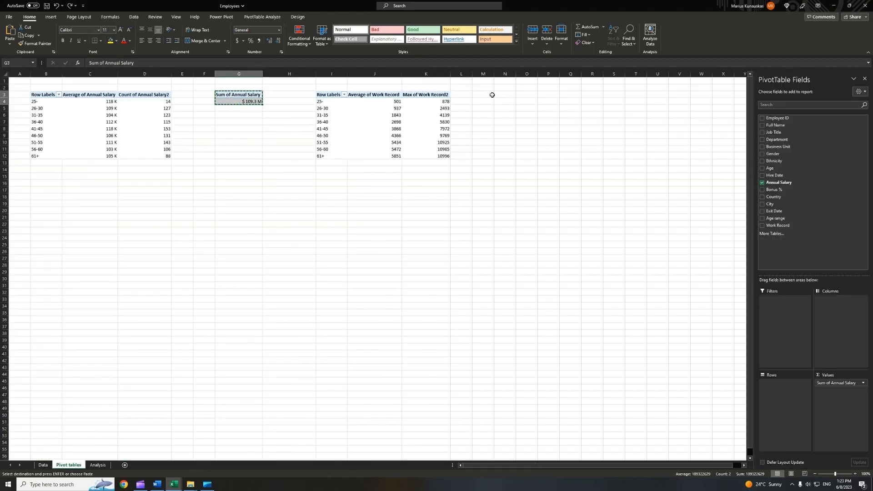
pyautogui.click(503, 94)
pyautogui.hotkey('ctrl', 'v')
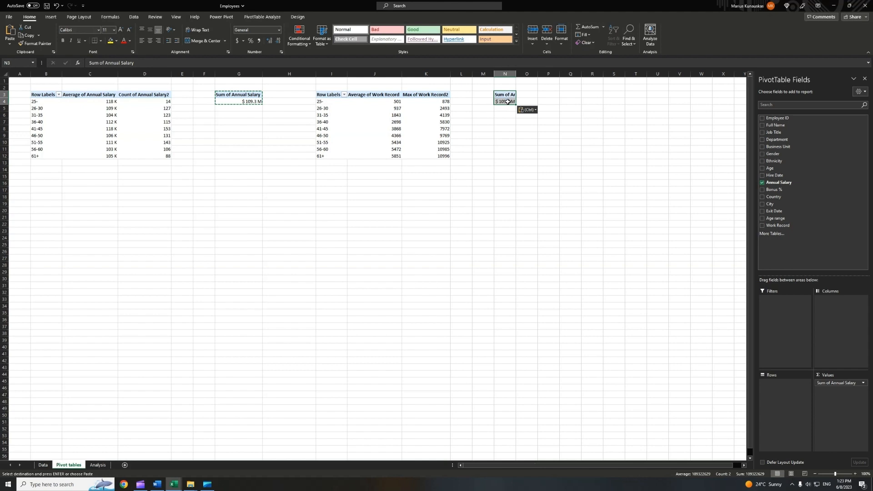
# Summarize the copied pivot table at N3 by count of Annual Salary and set its value to the General number format.
pyautogui.click(863, 383)
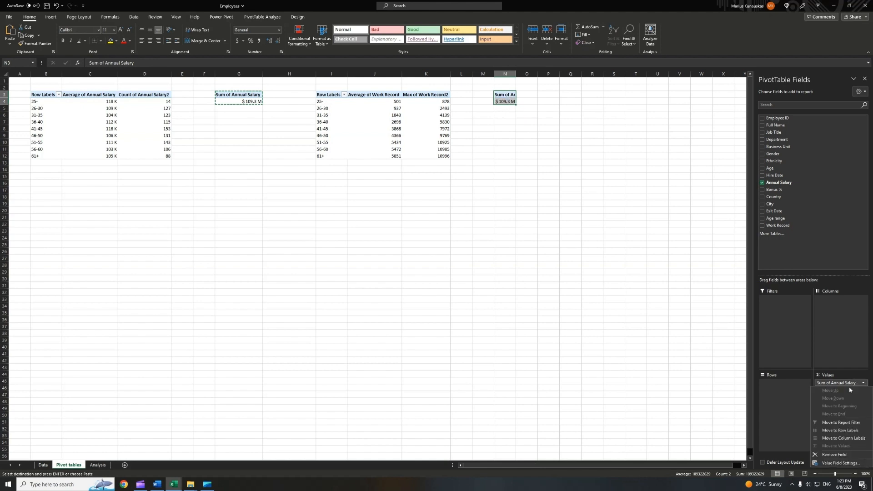
pyautogui.click(840, 463)
pyautogui.click(248, 186)
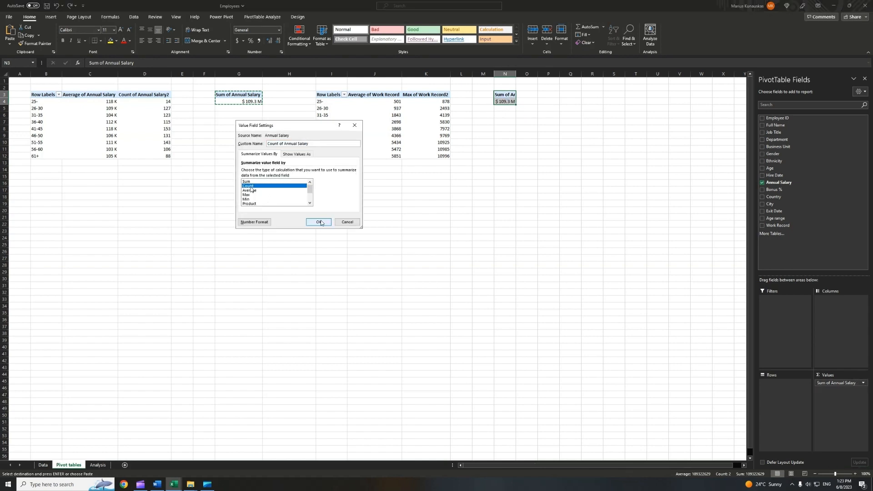
pyautogui.click(318, 222)
pyautogui.click(518, 102)
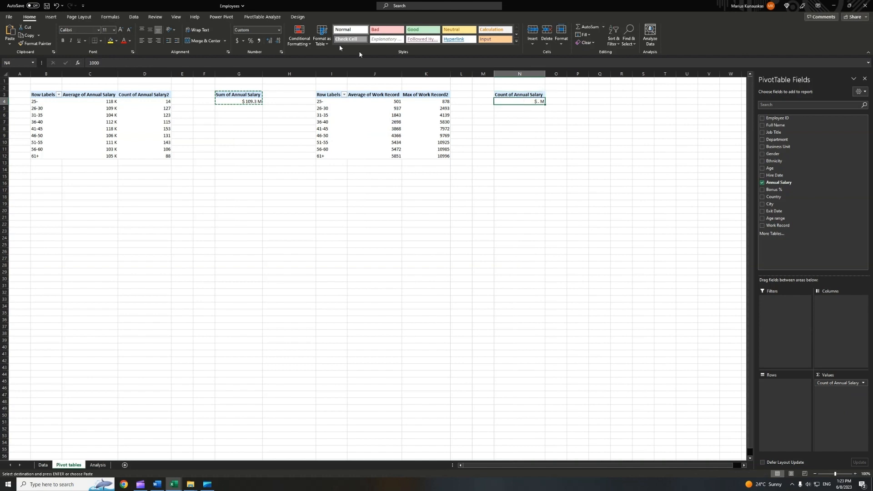
pyautogui.click(279, 30)
pyautogui.click(270, 43)
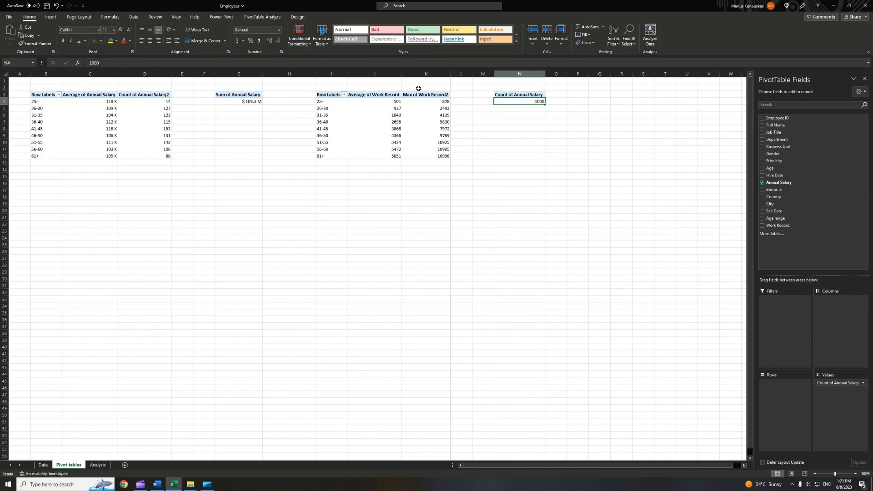
pyautogui.click(516, 122)
# Duplicate the total salary value text box on the Analysis sheet and place the copy below the TOTAL NUMBER OF EMPLOYEES title.
pyautogui.click(97, 464)
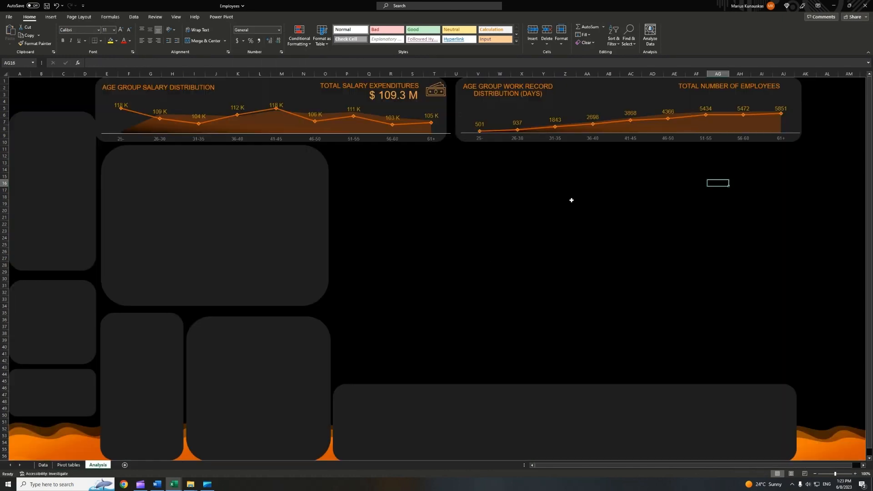
pyautogui.click(373, 100)
pyautogui.hotkey('ctrl', 'c')
pyautogui.hotkey('ctrl', 'v')
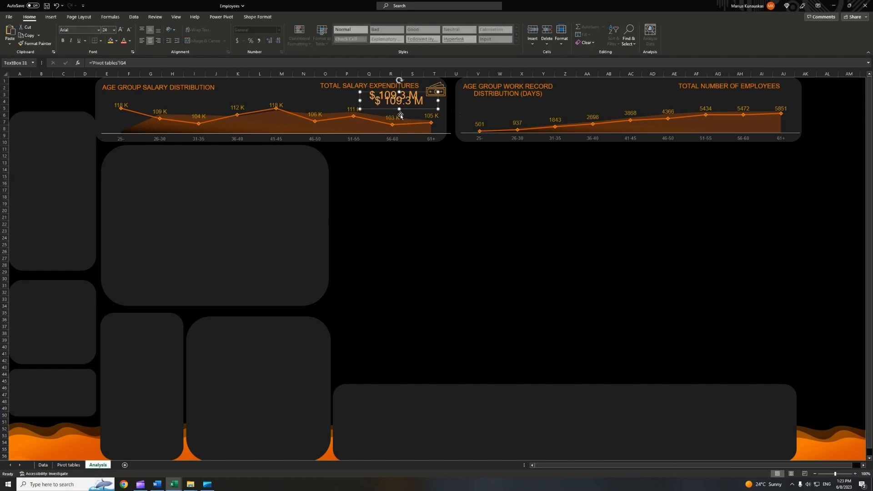
pyautogui.moveTo(405, 119); pyautogui.dragTo(744, 105)
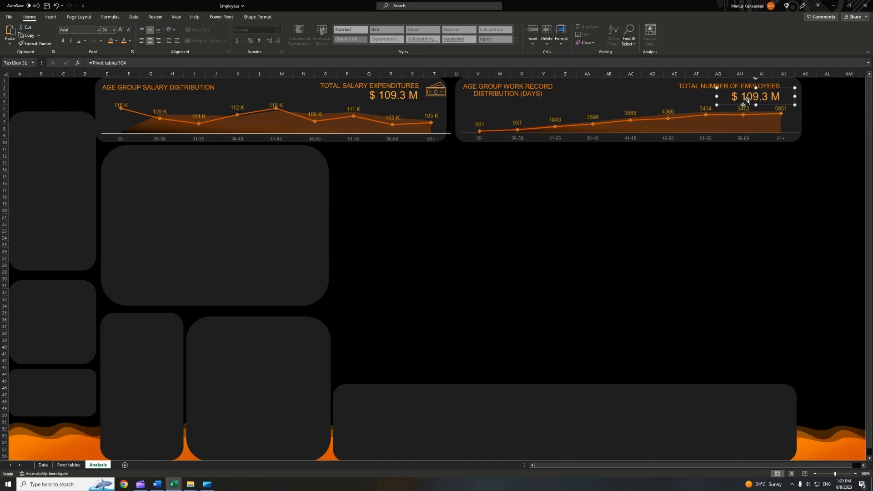
# Link the duplicated text box to cell N4 of the Pivot tables sheet with ='Pivot tables'!N4.
pyautogui.click(92, 63)
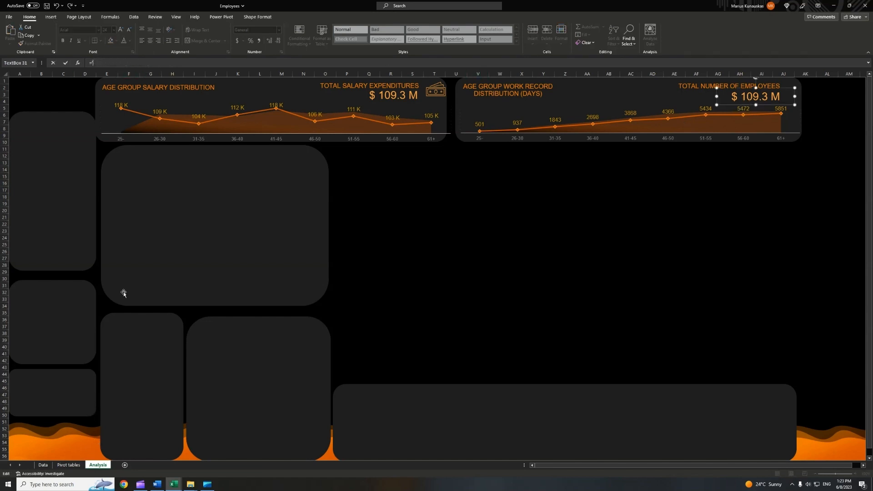
pyautogui.click(67, 464)
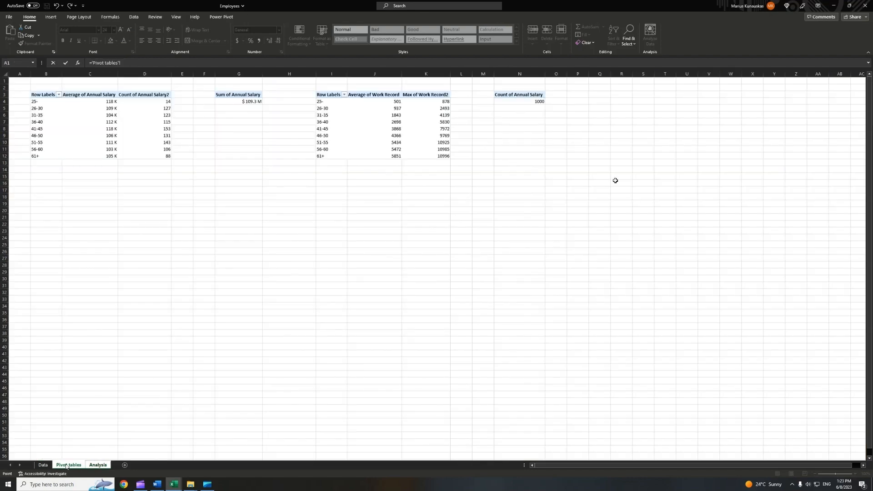
pyautogui.click(556, 101)
pyautogui.click(153, 64)
pyautogui.press('Return')
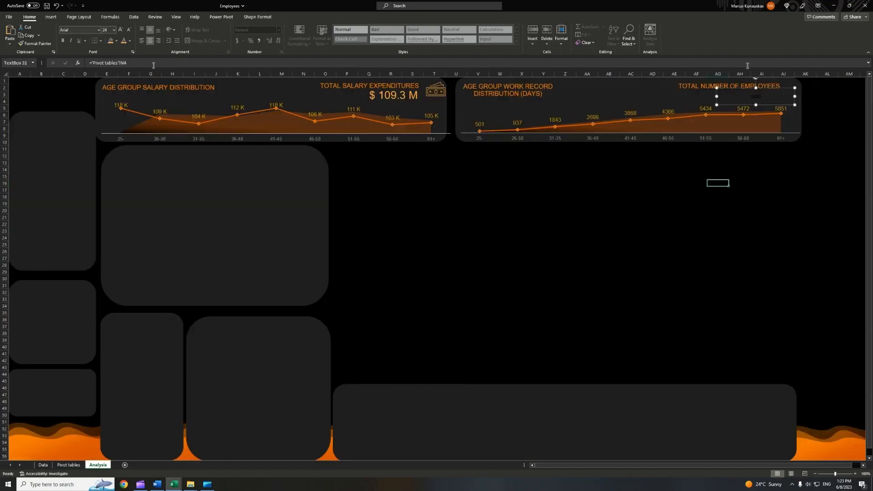
# Copy the total salary value's formatting onto the employee total and narrow its text box to align the number under its title.
pyautogui.click(402, 99)
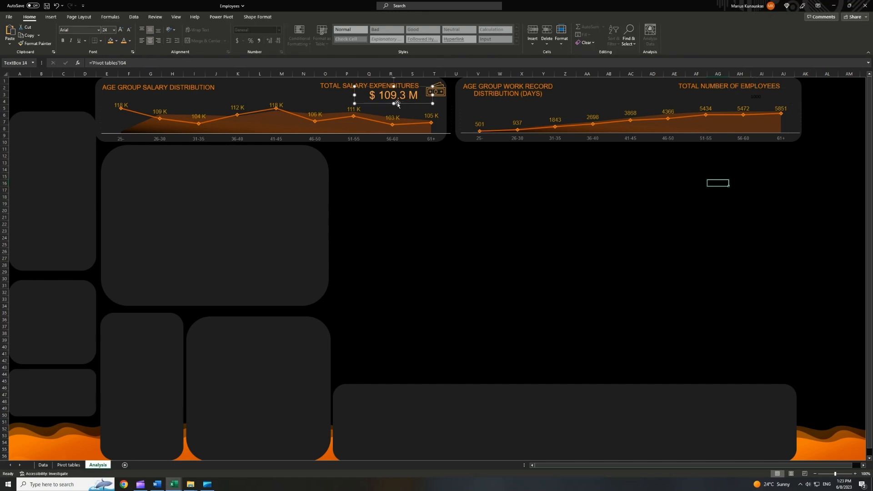
pyautogui.click(34, 43)
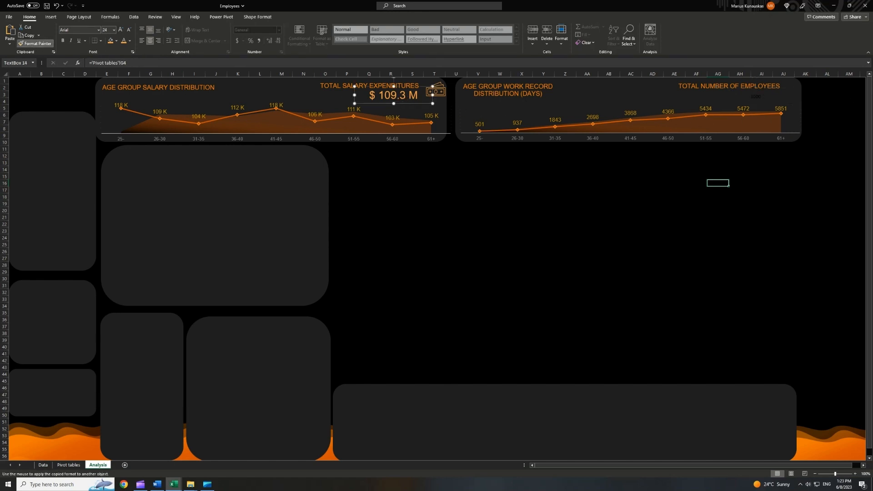
pyautogui.click(755, 97)
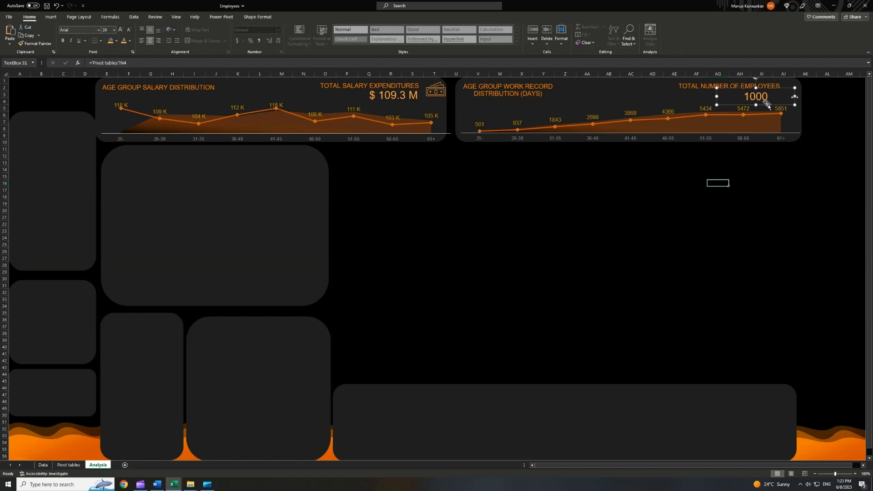
pyautogui.moveTo(795, 97); pyautogui.dragTo(777, 105)
pyautogui.hotkey('ctrl', 'z')
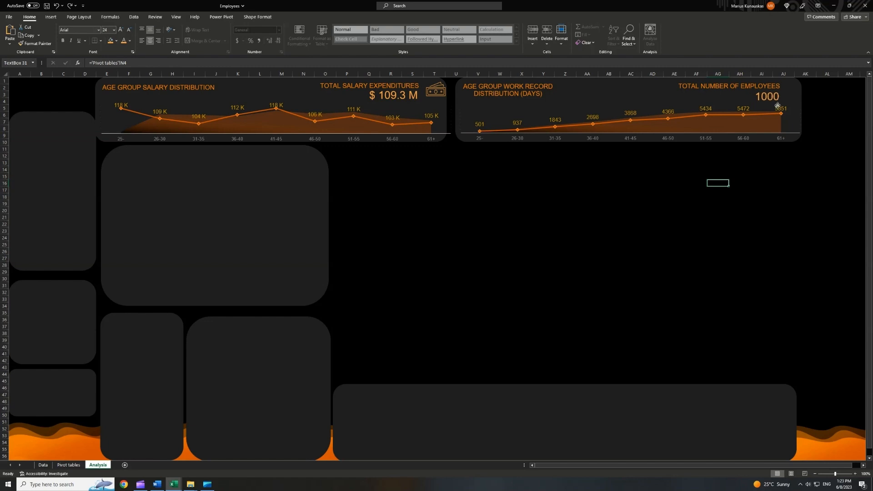
pyautogui.click(772, 106)
# Search the stock icons for "people" and insert the outline icon of three standing people.
pyautogui.click(51, 17)
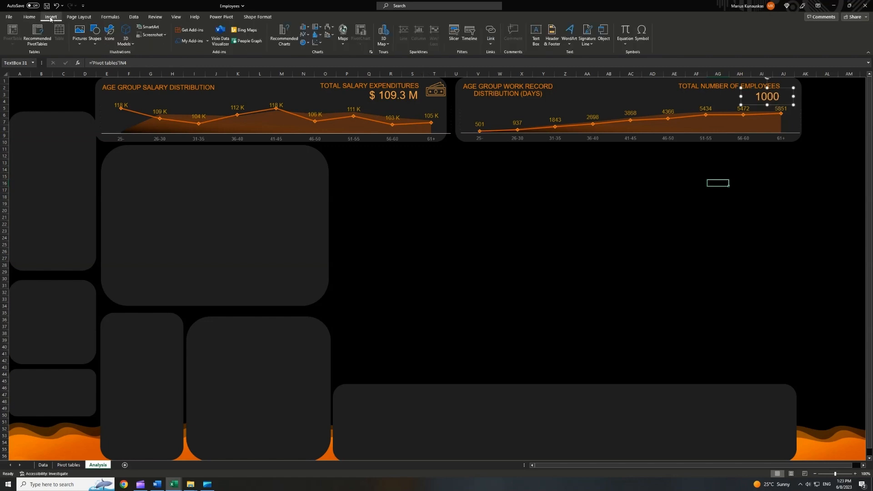
pyautogui.click(109, 34)
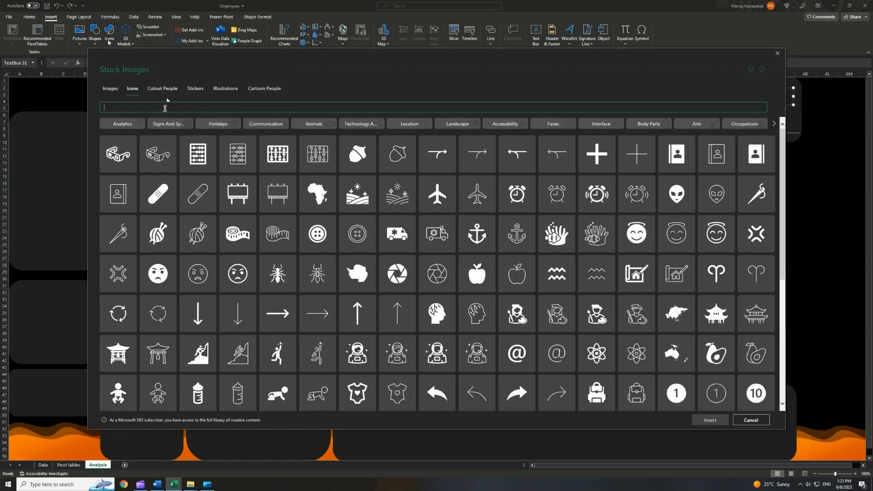
pyautogui.write('people')
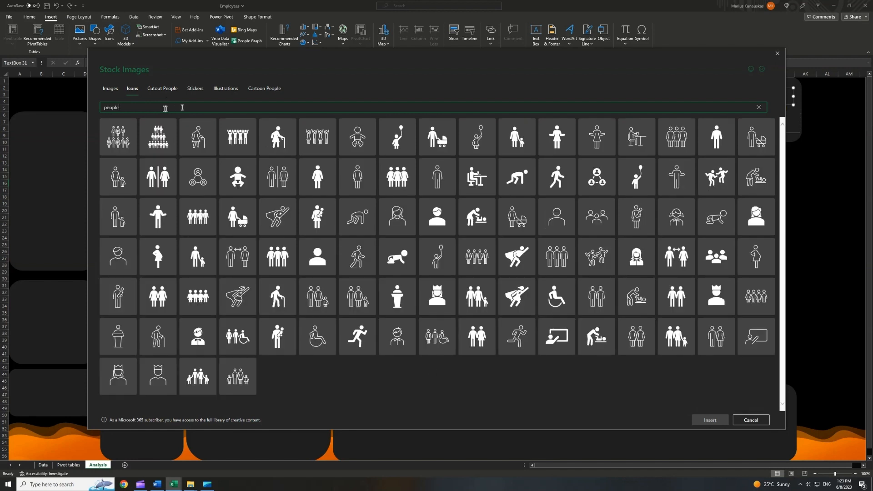
pyautogui.click(677, 139)
pyautogui.click(707, 420)
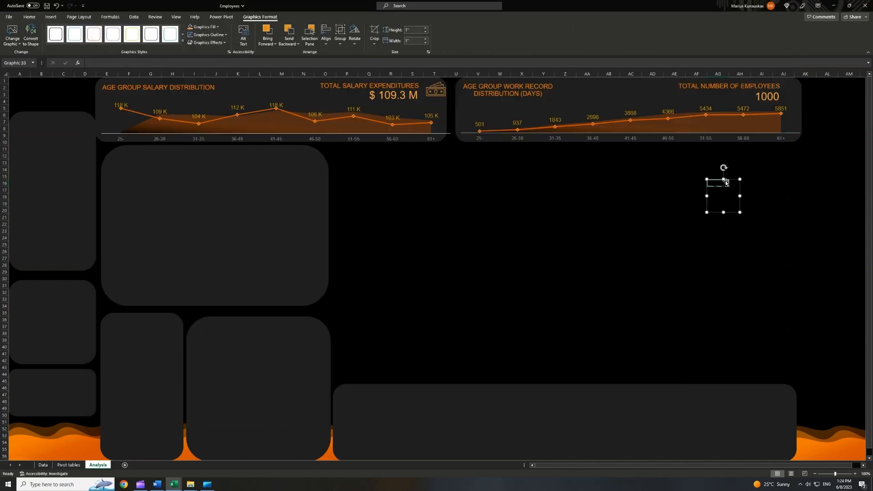
# Move the people icon beside the TOTAL NUMBER OF EMPLOYEES title and shrink it to about 0.62" square.
pyautogui.moveTo(726, 183); pyautogui.dragTo(787, 87)
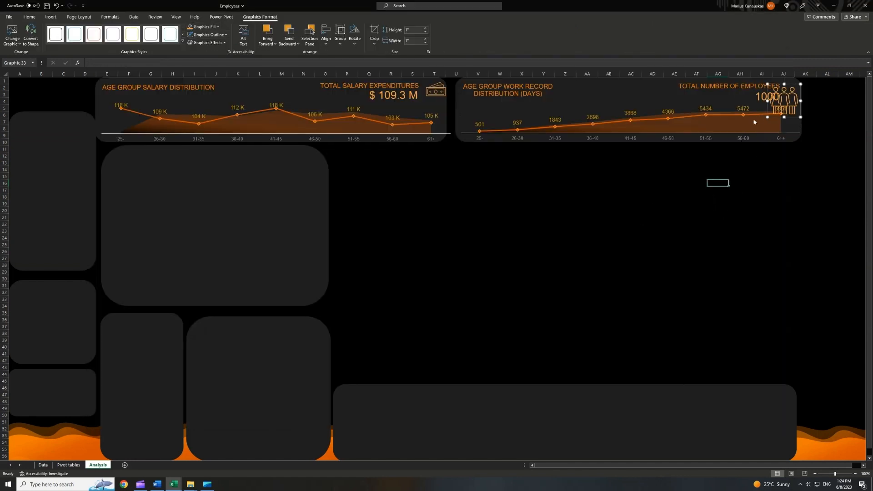
pyautogui.moveTo(767, 117); pyautogui.dragTo(780, 104)
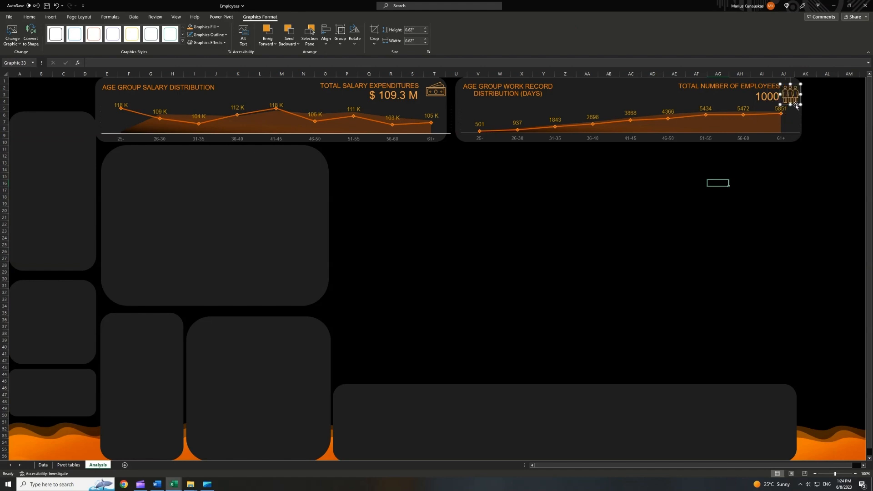
pyautogui.click(718, 163)
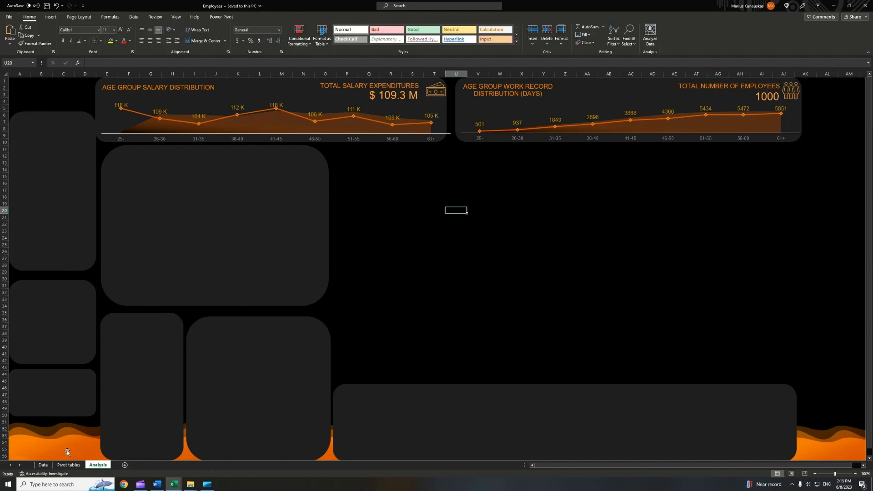
# Duplicate the work record by age range pivot table on the Pivot tables sheet to cell Q3.
pyautogui.click(68, 464)
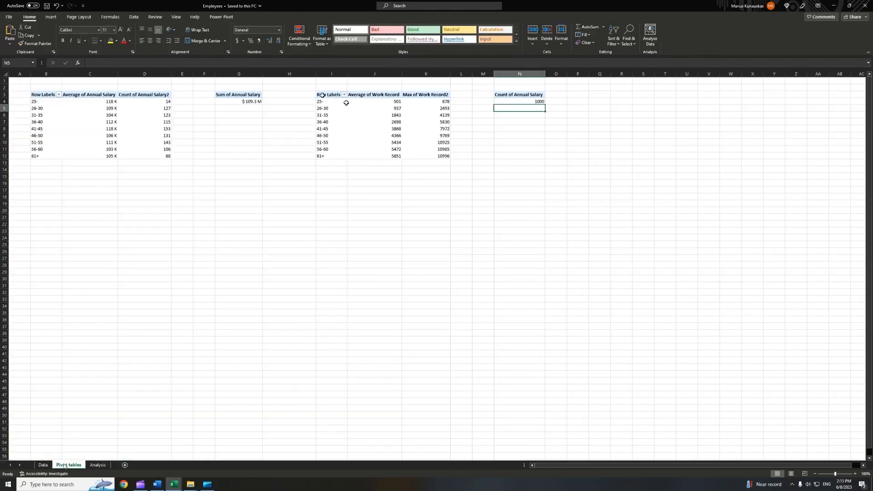
pyautogui.moveTo(322, 95); pyautogui.dragTo(431, 158)
pyautogui.hotkey('ctrl', 'c')
pyautogui.click(591, 95)
pyautogui.hotkey('ctrl', 'v')
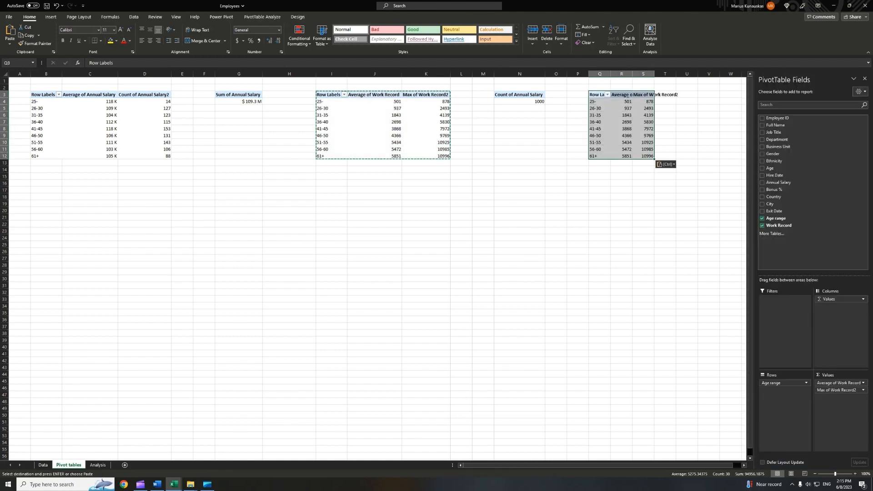
# Replace the fields of the pivot table at Q3 with Department as rows and Bonus % as values.
pyautogui.moveTo(774, 383); pyautogui.dragTo(694, 358)
pyautogui.moveTo(841, 299); pyautogui.dragTo(681, 314)
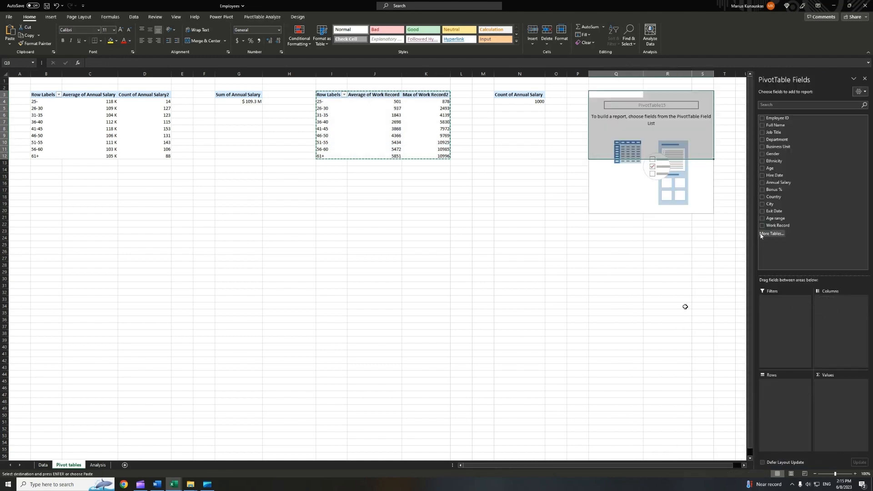
pyautogui.moveTo(777, 139); pyautogui.dragTo(783, 387)
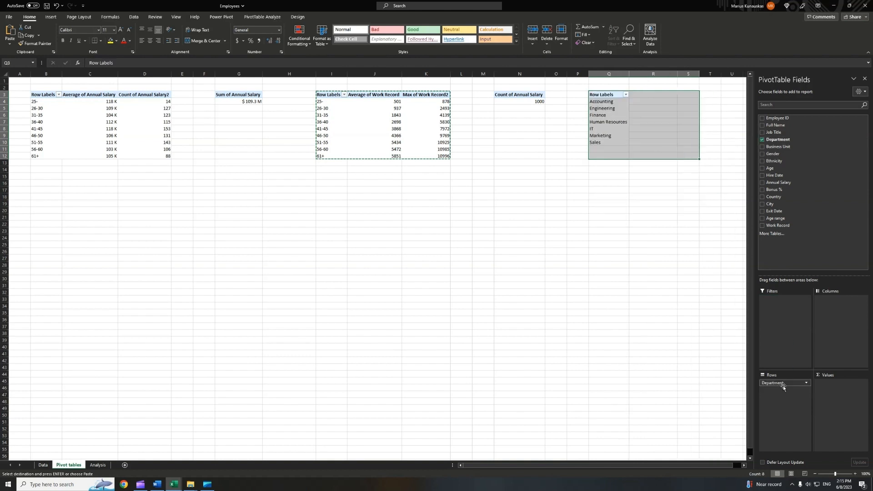
pyautogui.moveTo(774, 190); pyautogui.dragTo(839, 388)
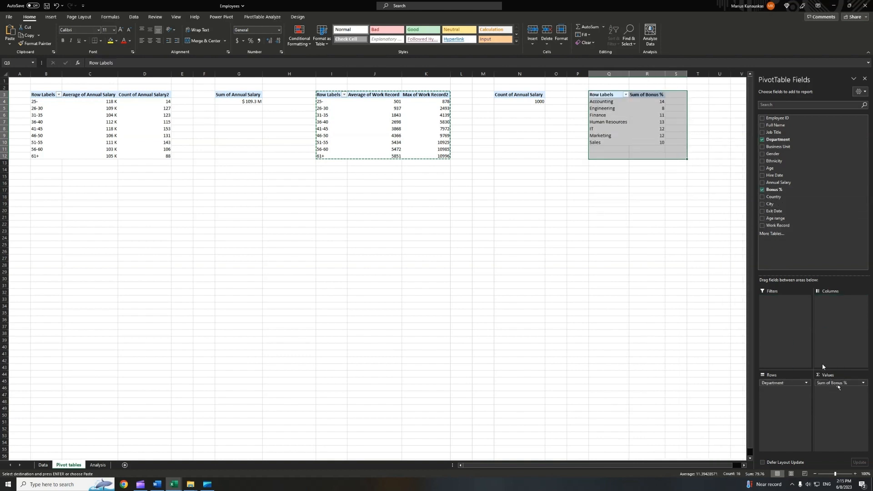
# Summarize the Bonus % values in the department pivot table by average.
pyautogui.click(863, 383)
pyautogui.click(836, 463)
pyautogui.click(273, 194)
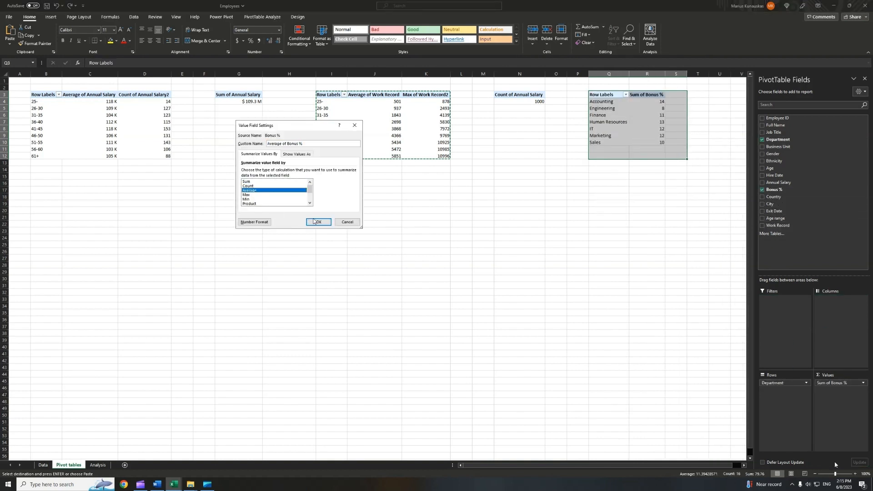
pyautogui.click(320, 222)
# Format the Average of Bonus % values in R4:R10 as percentages without decimals.
pyautogui.moveTo(657, 100); pyautogui.dragTo(664, 141)
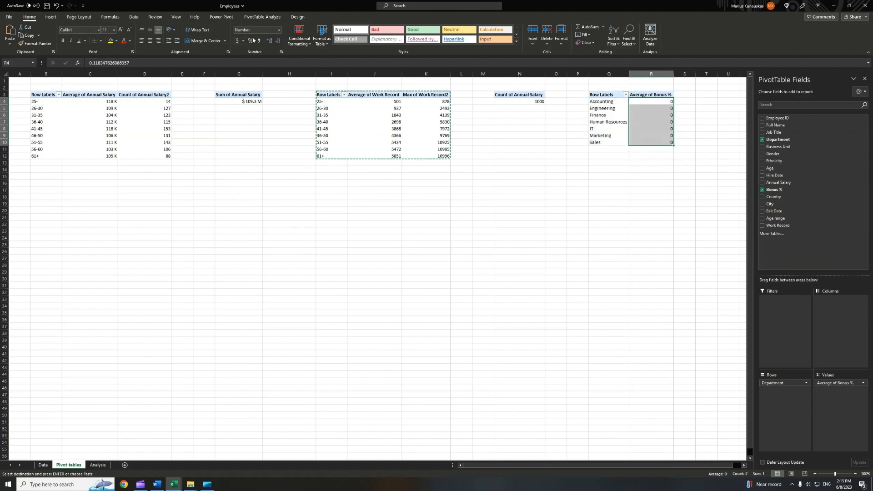
pyautogui.click(279, 30)
pyautogui.click(278, 44)
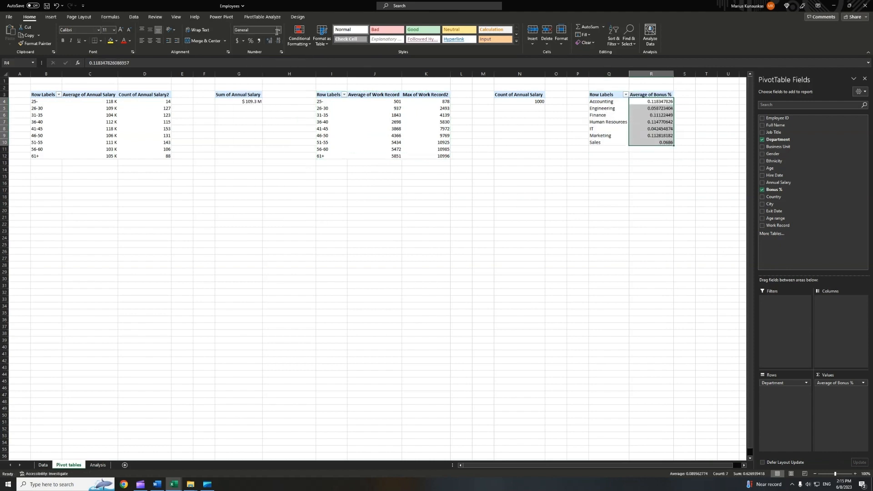
pyautogui.click(276, 30)
pyautogui.click(267, 172)
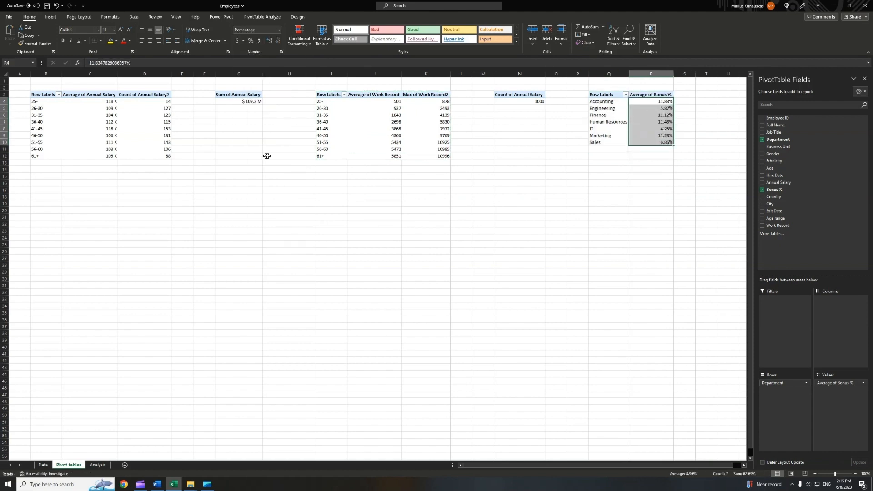
pyautogui.click(278, 40)
pyautogui.click(277, 41)
pyautogui.click(597, 179)
# Insert a radar PivotChart from the department Average of Bonus % pivot table.
pyautogui.moveTo(599, 95); pyautogui.dragTo(666, 143)
pyautogui.click(50, 17)
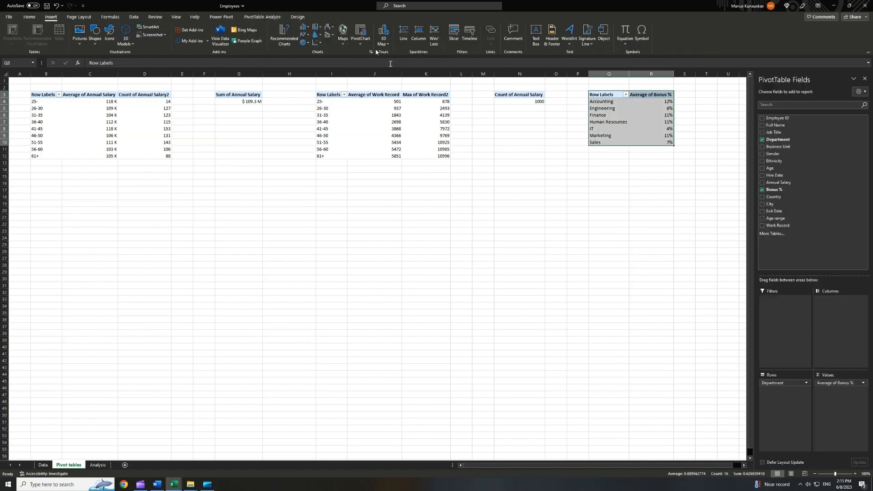
pyautogui.click(360, 33)
pyautogui.click(351, 253)
pyautogui.click(500, 333)
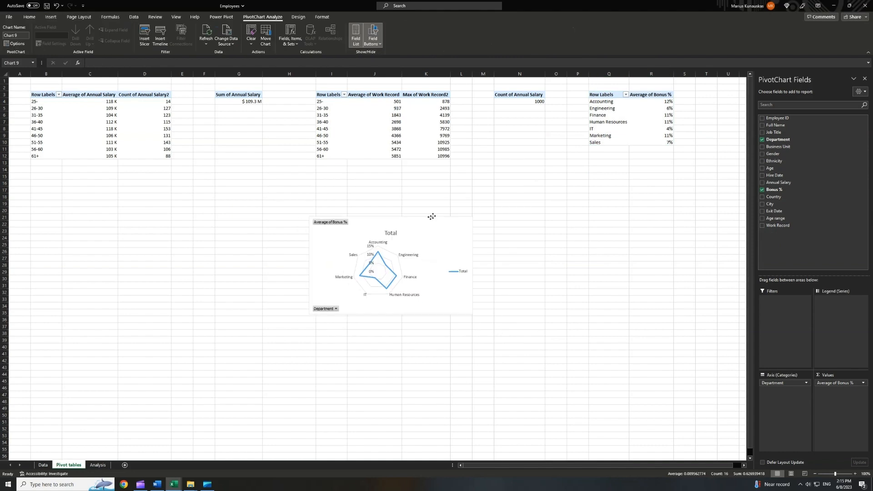
# Strip the radar chart of its field buttons, title, legend and value axis labels.
pyautogui.rightClick(364, 218)
pyautogui.click(402, 293)
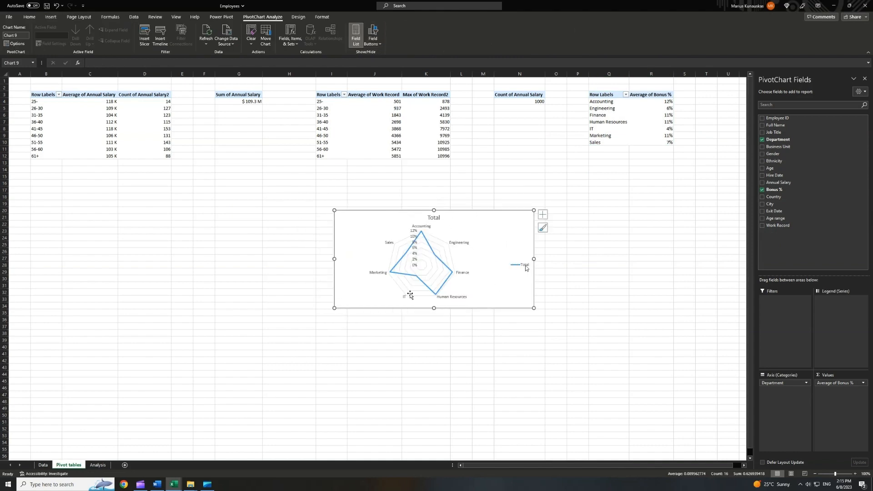
pyautogui.press('Delete')
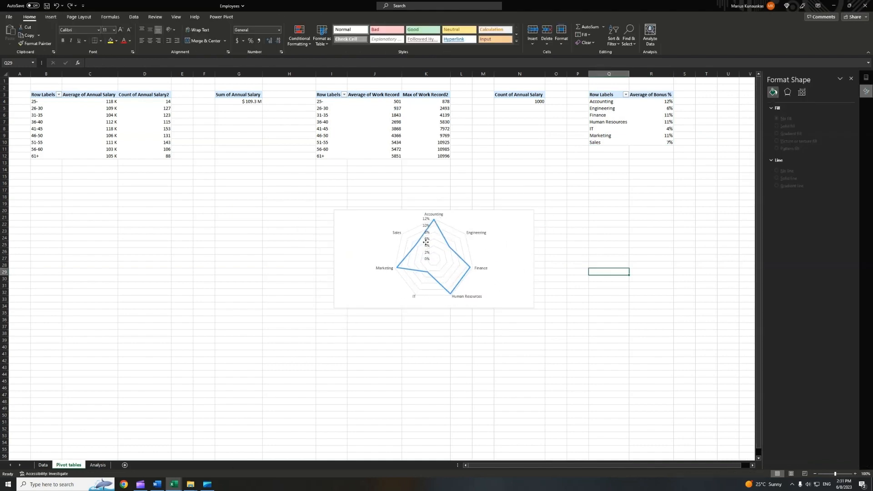
pyautogui.click(427, 245)
pyautogui.press('Delete')
pyautogui.click(443, 237)
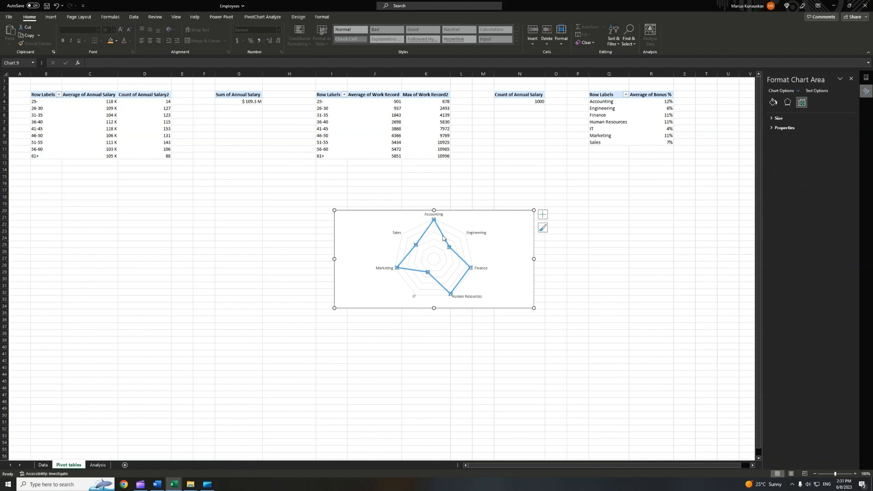
# Give the radar series a gradient line, remove one middle gradient stop and colour the first stop light orange.
pyautogui.click(774, 103)
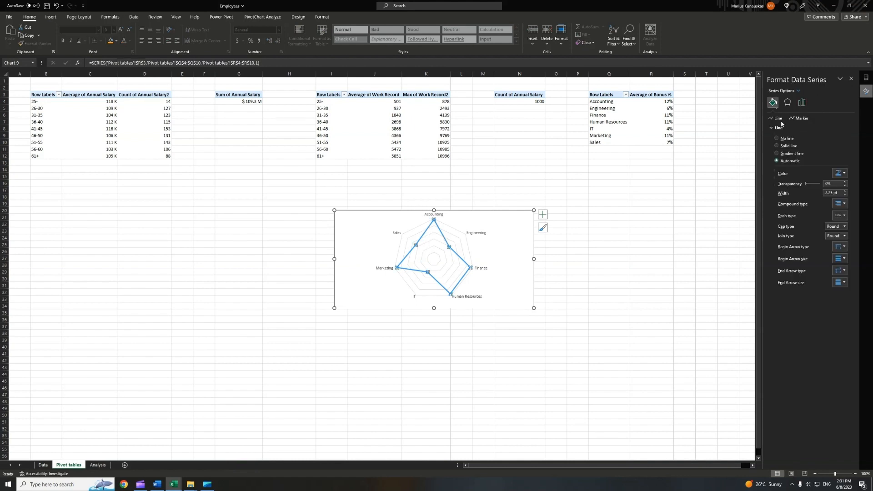
pyautogui.click(777, 154)
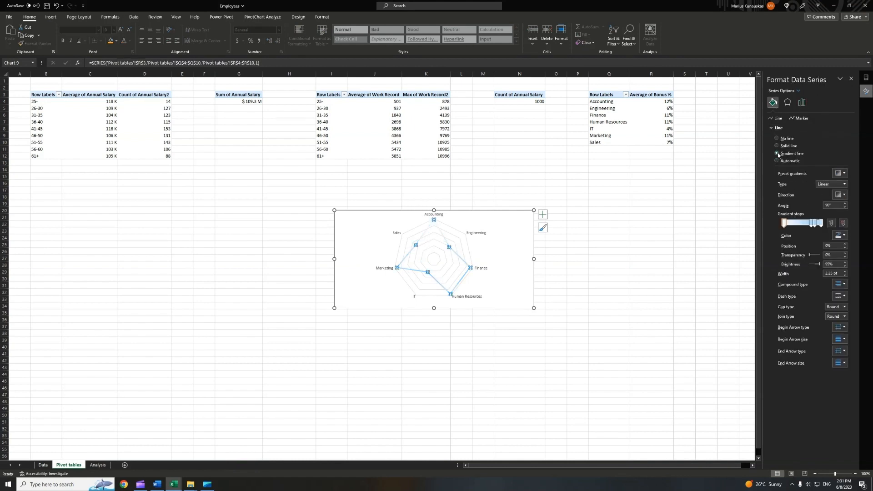
pyautogui.click(814, 225)
pyautogui.click(843, 223)
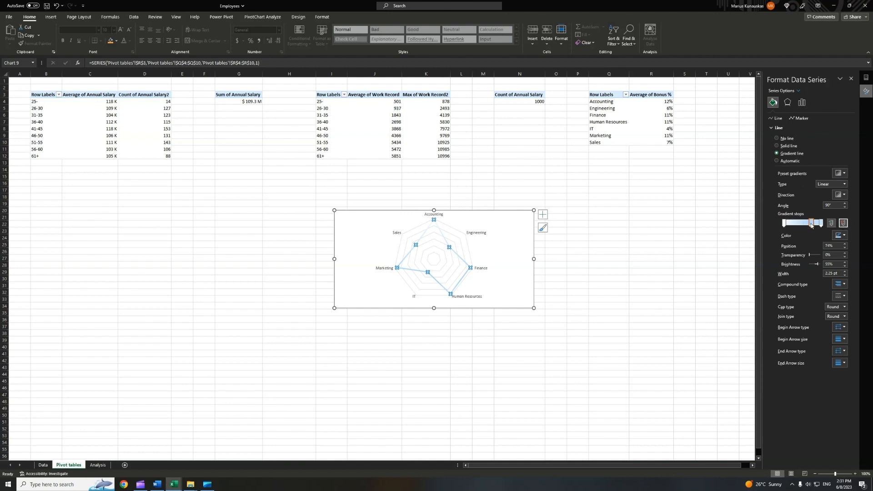
pyautogui.click(844, 235)
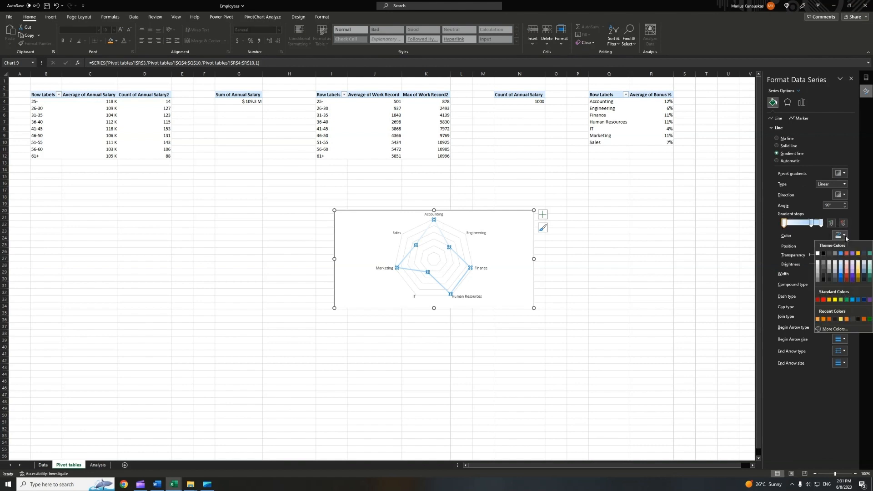
pyautogui.click(839, 319)
# Colour the middle gradient stop of the radar line orange and set its position to 50%.
pyautogui.click(811, 223)
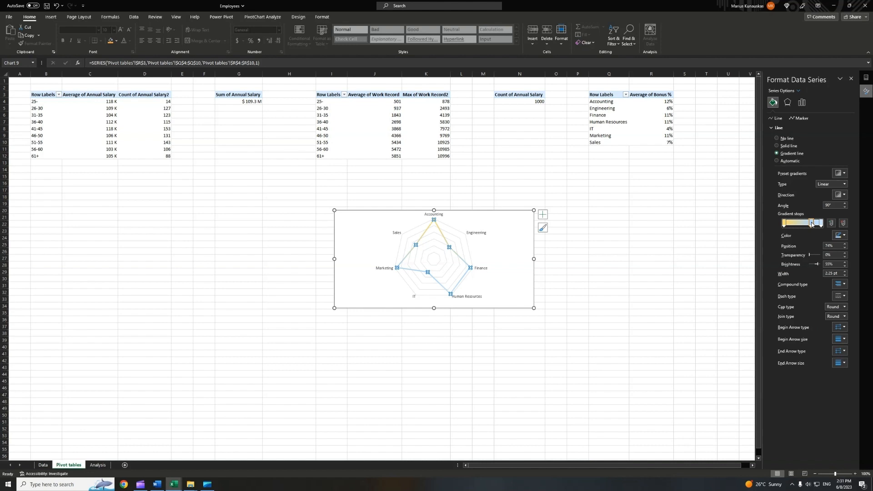
pyautogui.click(844, 235)
pyautogui.click(833, 319)
pyautogui.moveTo(834, 246); pyautogui.dragTo(818, 246)
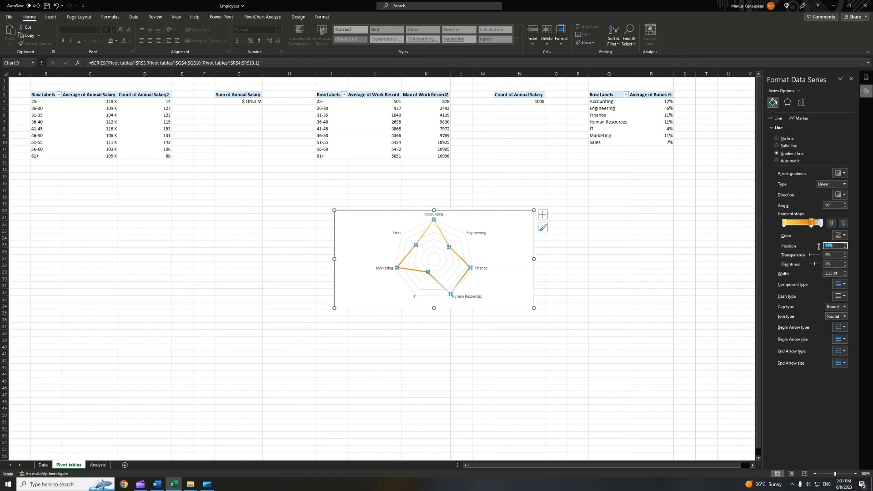
pyautogui.write('50')
# Make the last gradient stop of the radar line dark and set its position to 80%.
pyautogui.click(821, 223)
pyautogui.click(840, 235)
pyautogui.click(840, 319)
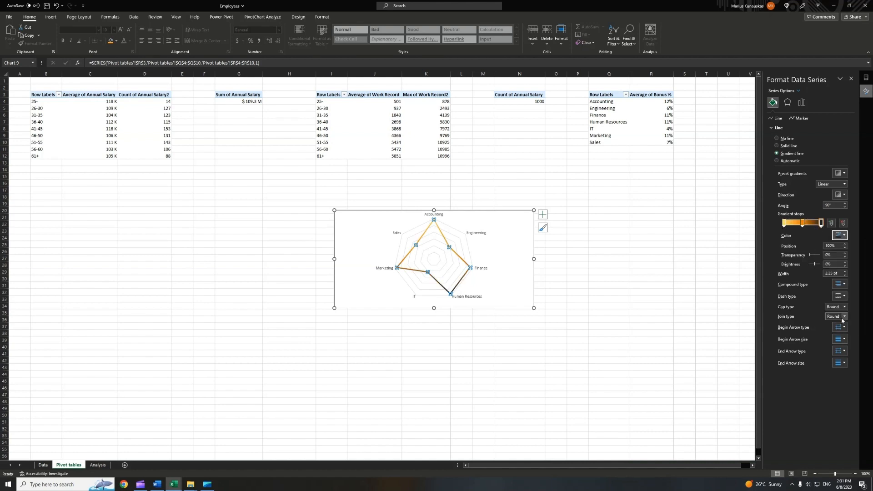
pyautogui.click(835, 246)
pyautogui.write('80')
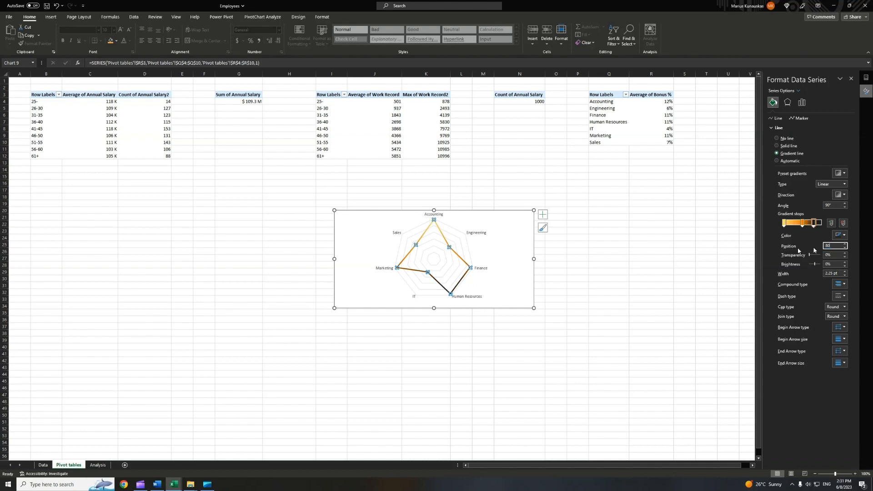
# Change the radar line's gradient to radial, spreading from the center.
pyautogui.click(836, 186)
pyautogui.click(833, 199)
pyautogui.click(844, 195)
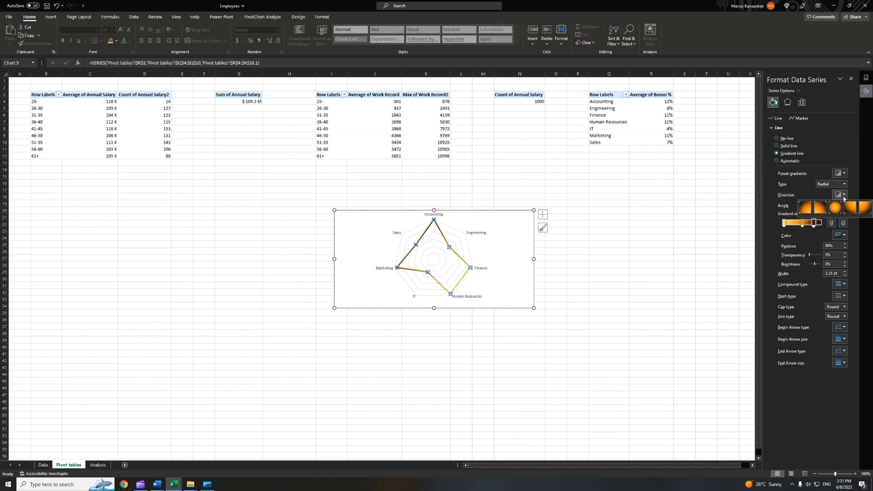
pyautogui.click(834, 208)
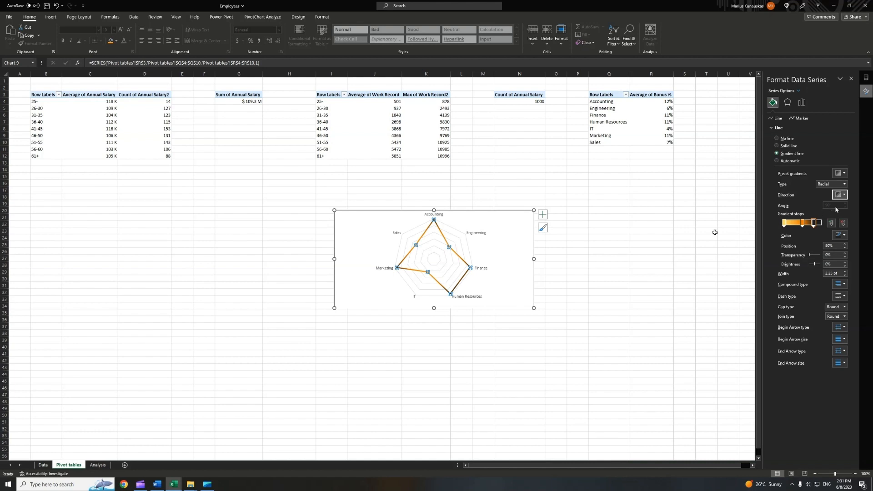
# Format the radar chart's major gridlines as solid light orange lines 0.5 pt wide.
pyautogui.click(453, 237)
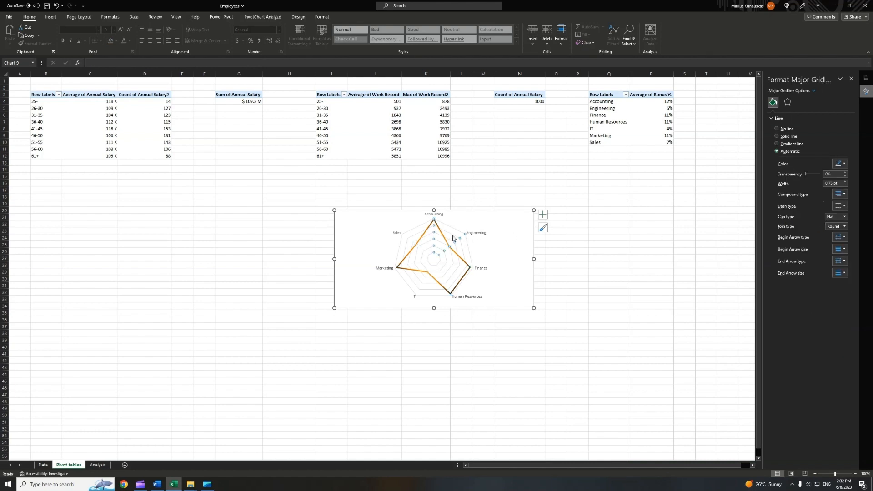
pyautogui.click(844, 163)
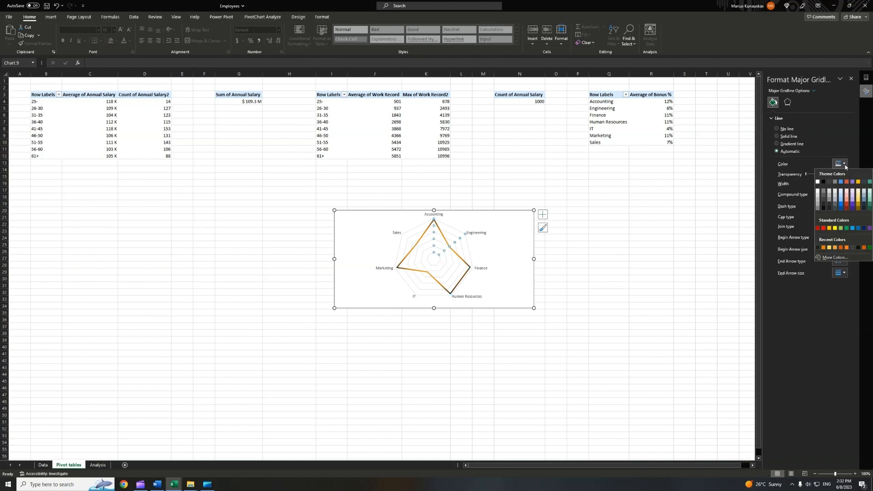
pyautogui.click(835, 248)
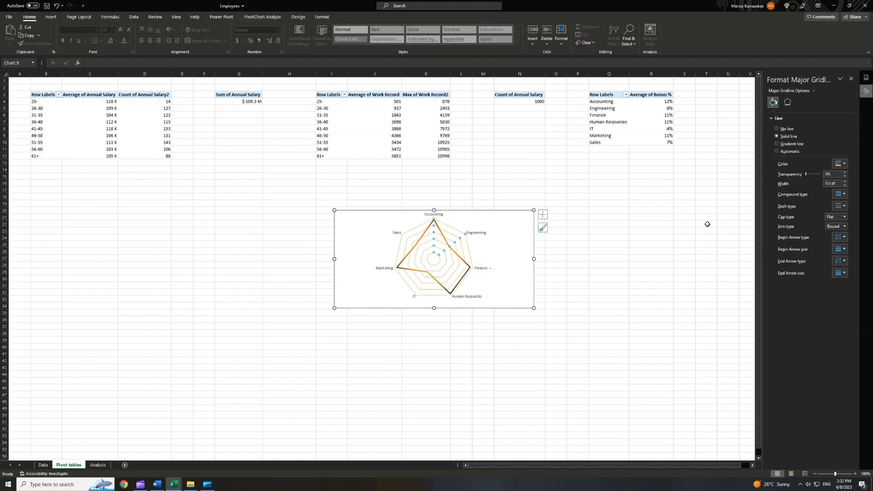
# Format the radar chart's department labels in orange bold Arial, size 10.
pyautogui.click(477, 233)
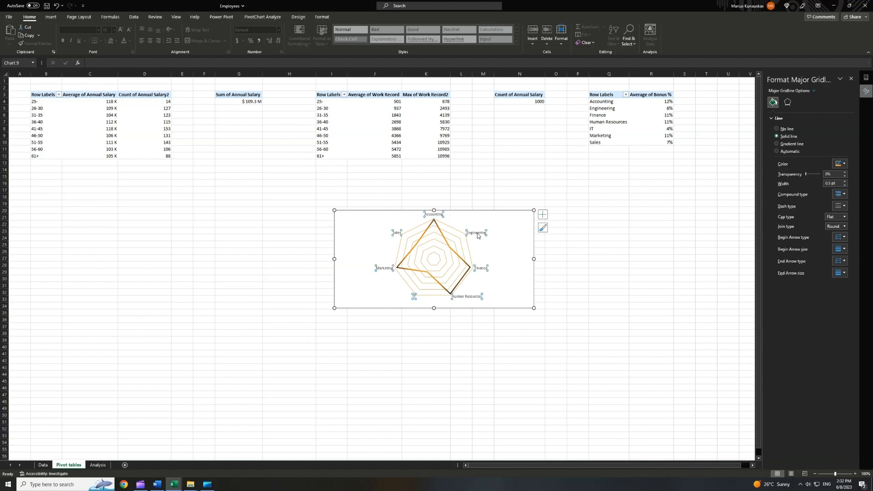
pyautogui.click(124, 41)
pyautogui.click(94, 32)
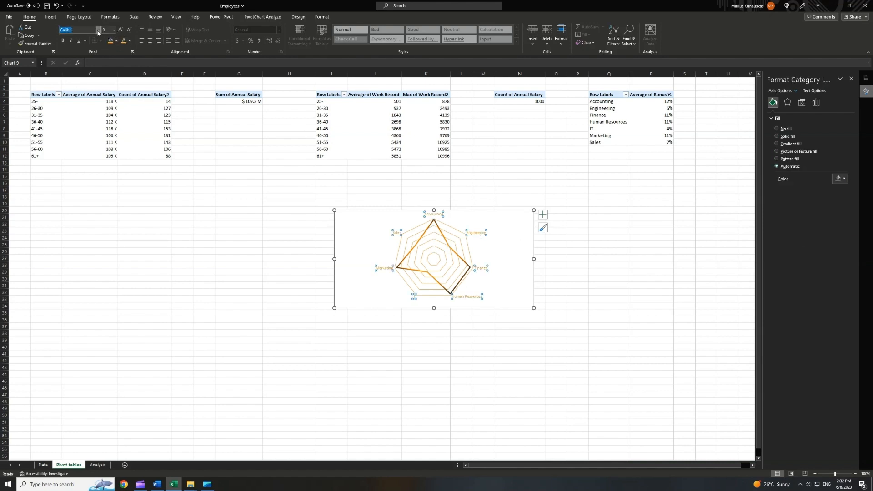
pyautogui.write('Arial')
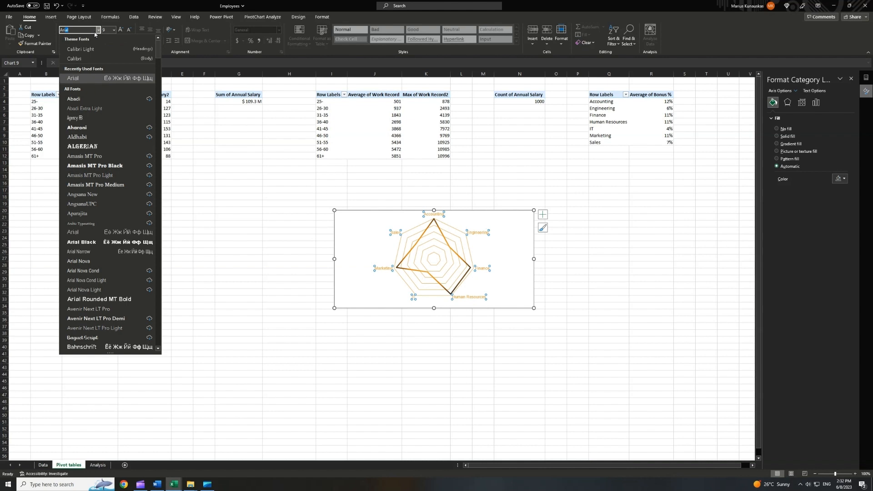
pyautogui.press('Return')
pyautogui.click(121, 30)
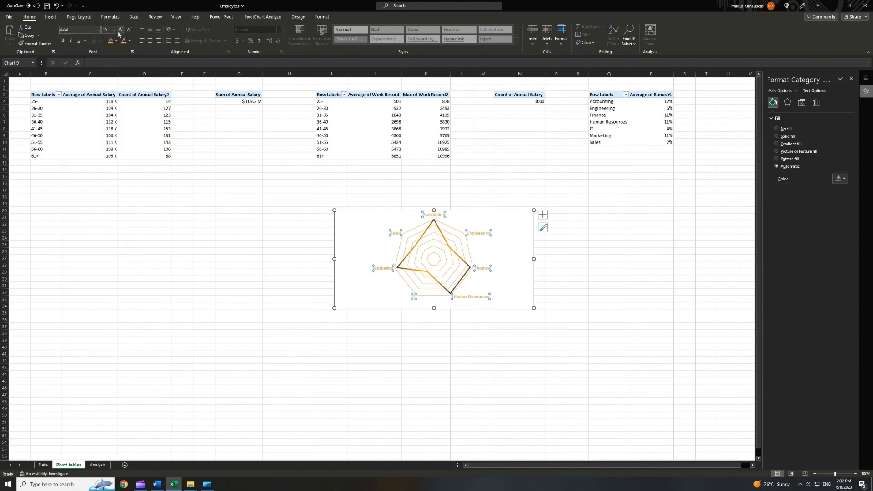
pyautogui.click(63, 41)
# Add data labels to the radar series and colour them gray.
pyautogui.click(418, 272)
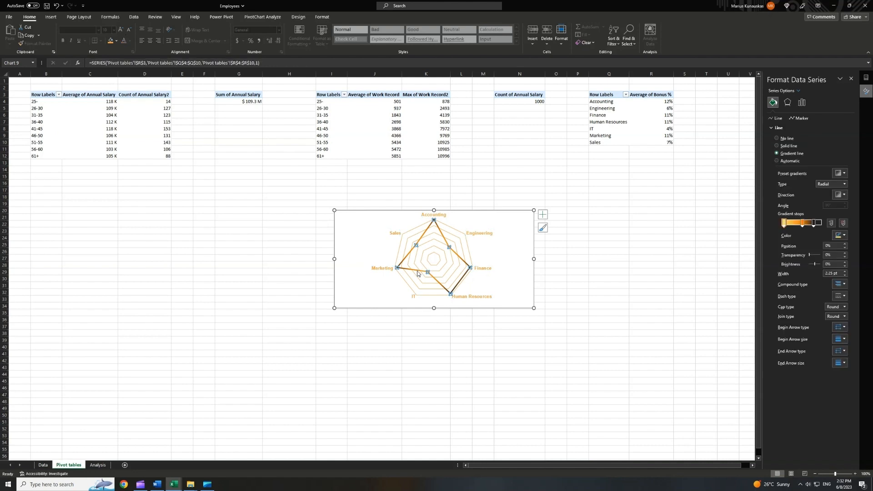
pyautogui.rightClick(417, 273)
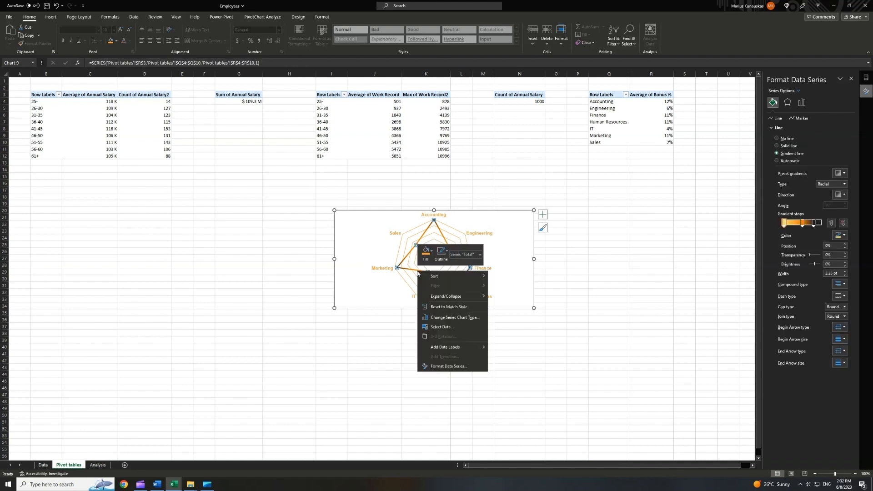
pyautogui.click(450, 346)
pyautogui.click(424, 279)
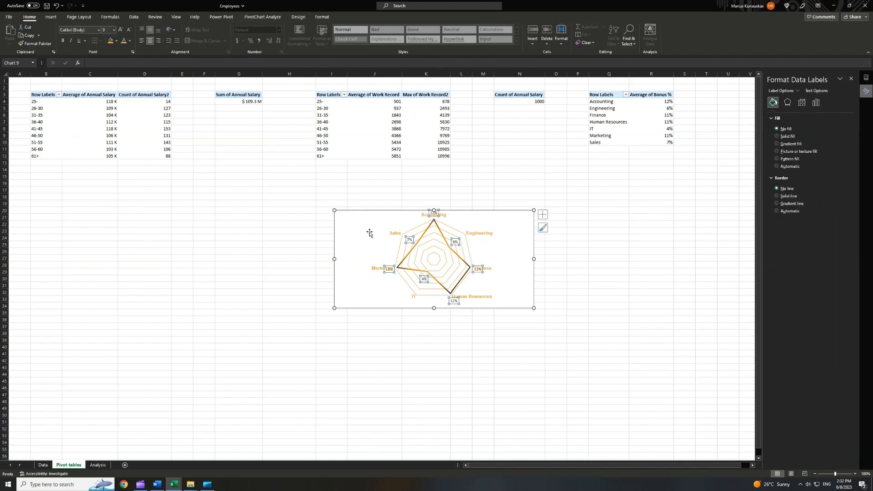
pyautogui.click(129, 41)
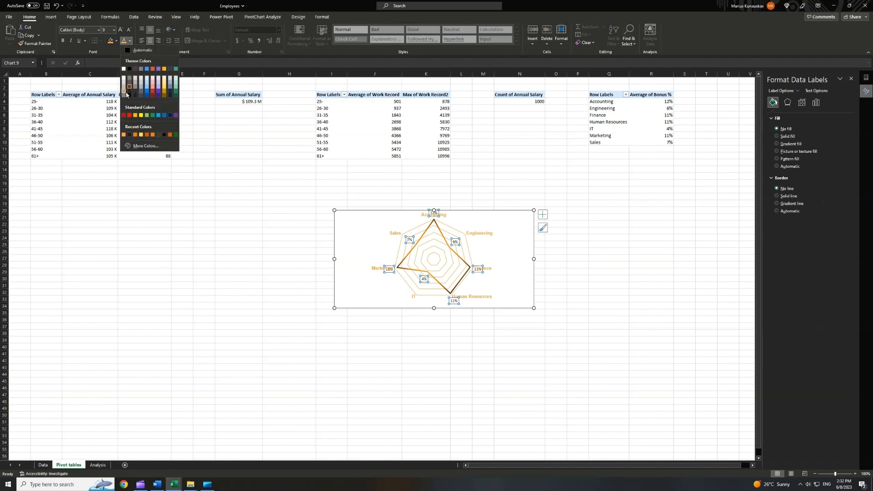
pyautogui.click(129, 79)
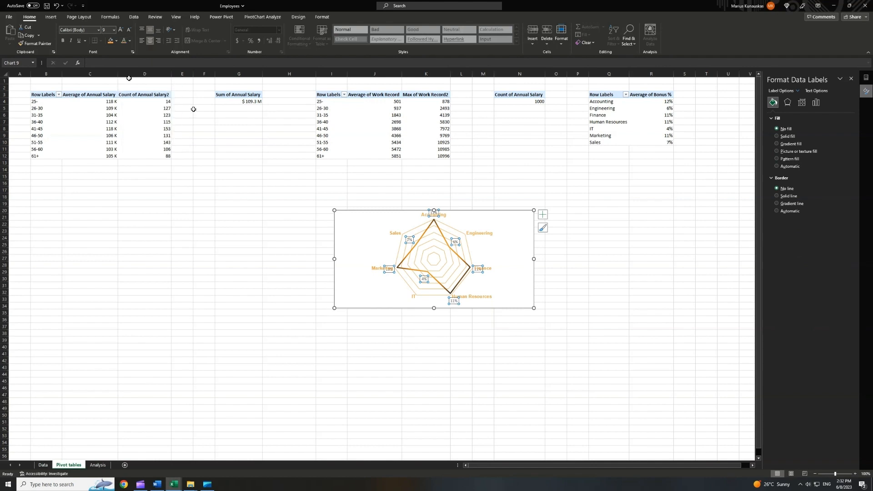
# Move the radar chart's percentage labels inside the web, clear of the department names.
pyautogui.click(425, 276)
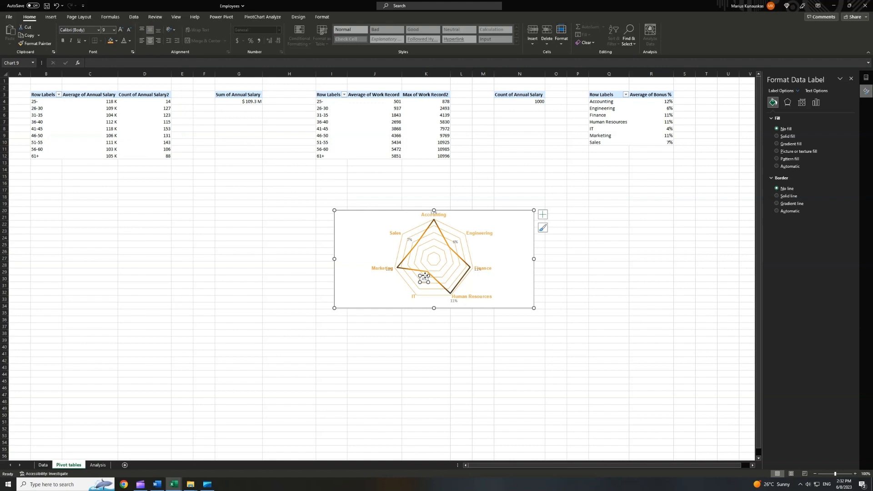
pyautogui.moveTo(425, 275); pyautogui.dragTo(425, 274)
pyautogui.moveTo(453, 300); pyautogui.dragTo(456, 244)
pyautogui.click(474, 269)
pyautogui.click(433, 216)
pyautogui.click(434, 214)
pyautogui.moveTo(434, 216); pyautogui.dragTo(434, 232)
pyautogui.moveTo(390, 269); pyautogui.dragTo(407, 264)
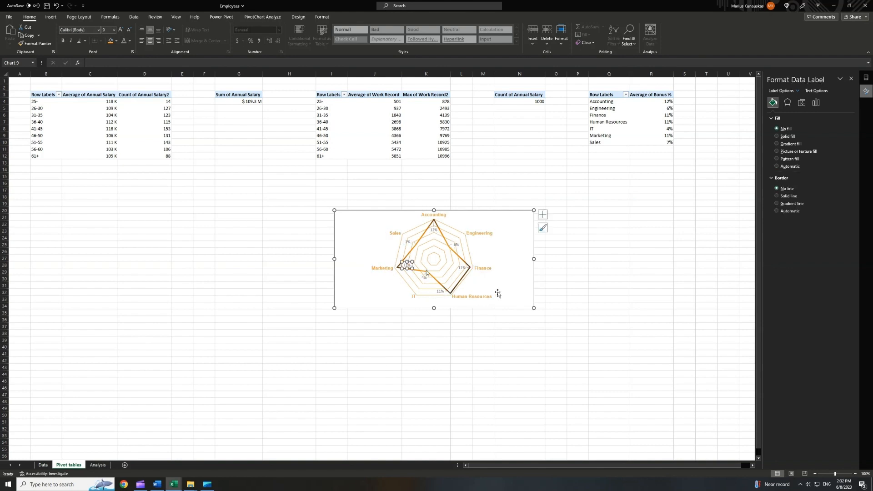
# Remove the fill and outline from the radar chart area.
pyautogui.click(511, 220)
pyautogui.click(322, 17)
pyautogui.click(269, 27)
pyautogui.click(272, 131)
pyautogui.click(270, 35)
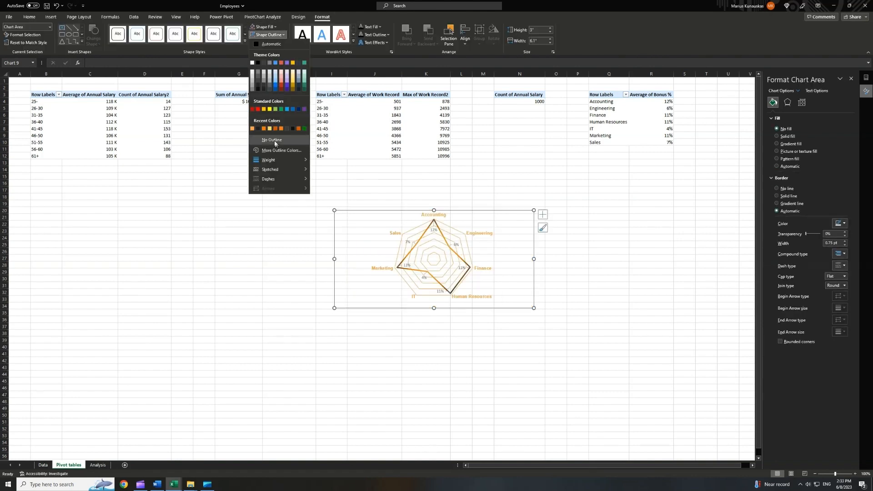
pyautogui.click(273, 140)
# Copy the radar chart to the Analysis sheet and place it on the large panel below the salary chart.
pyautogui.hotkey('ctrl', 'c')
pyautogui.click(98, 464)
pyautogui.hotkey('ctrl', 'v')
pyautogui.moveTo(543, 299); pyautogui.dragTo(319, 290)
pyautogui.moveTo(185, 154); pyautogui.dragTo(208, 153)
# Stretch the radar chart vertically to span the height of its panel.
pyautogui.moveTo(343, 221); pyautogui.dragTo(334, 221)
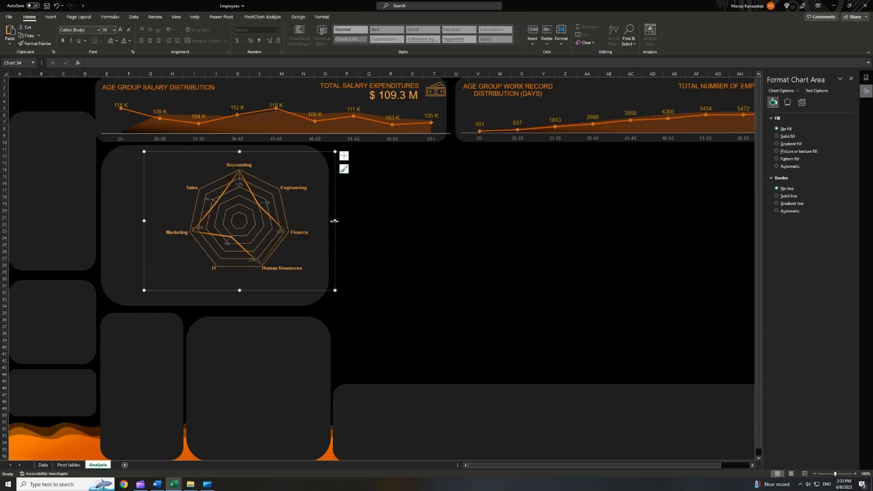
pyautogui.hotkey('ctrl', 'z')
pyautogui.moveTo(243, 151); pyautogui.dragTo(244, 146)
pyautogui.moveTo(243, 290); pyautogui.dragTo(243, 302)
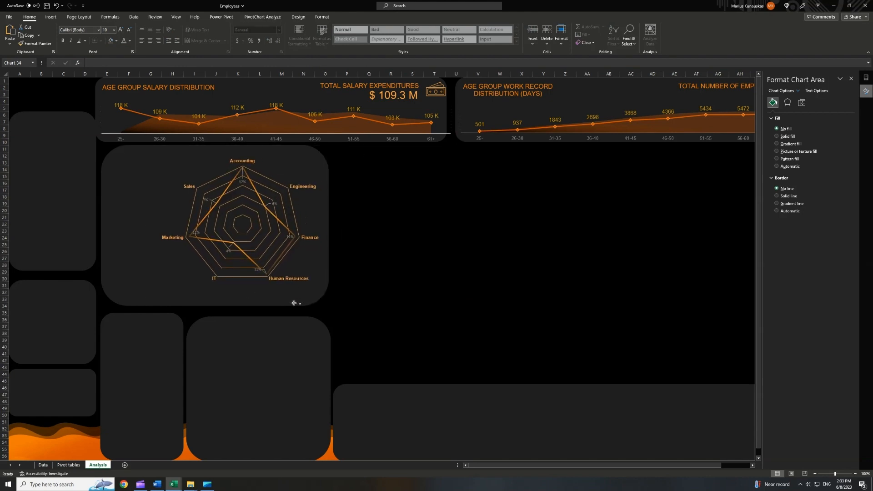
pyautogui.click(390, 251)
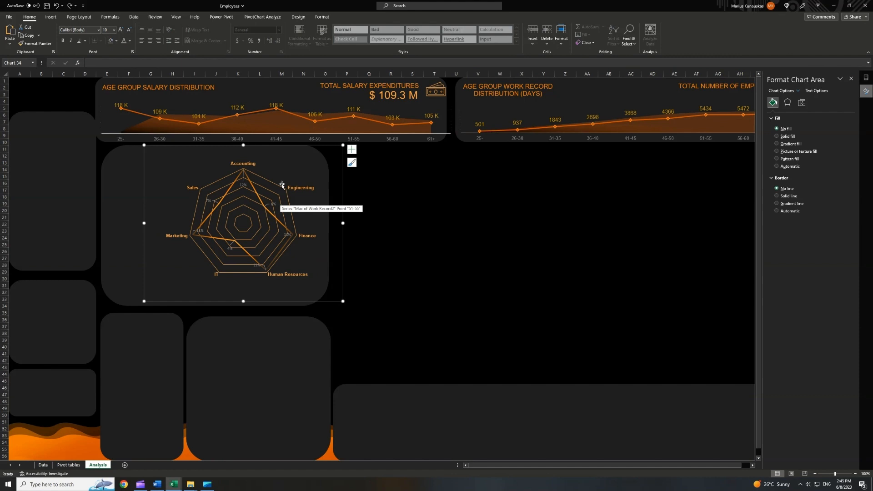
# Set the radar gridlines to 10% transparency and a width of 0.25 pt.
pyautogui.click(281, 180)
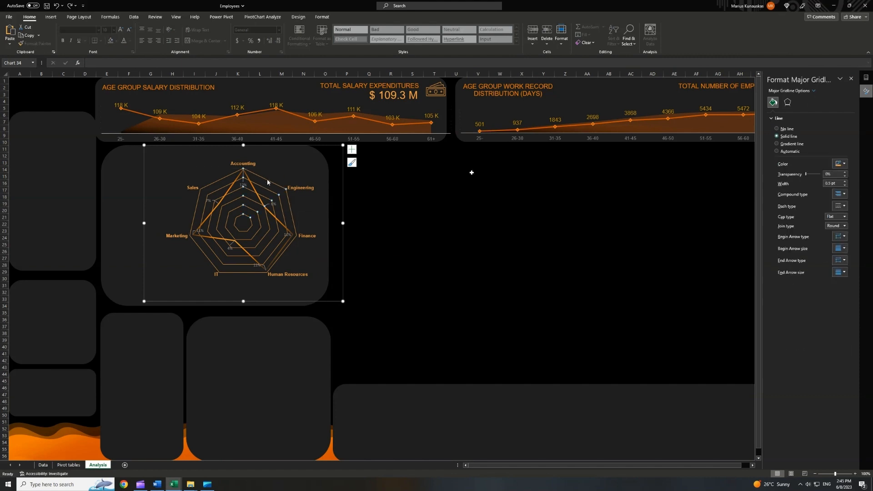
pyautogui.click(844, 172)
pyautogui.click(844, 185)
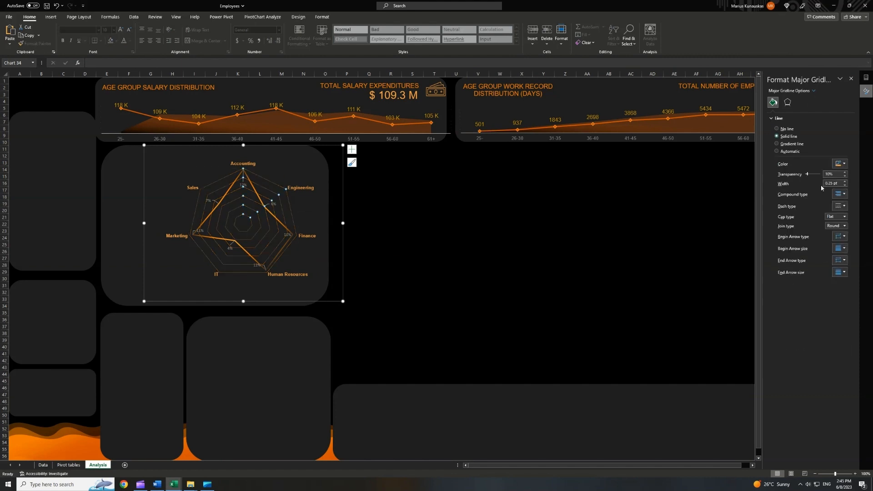
# Enlarge the radar chart's data labels by one size and recolour its department labels orange.
pyautogui.click(273, 204)
pyautogui.click(120, 30)
pyautogui.click(248, 163)
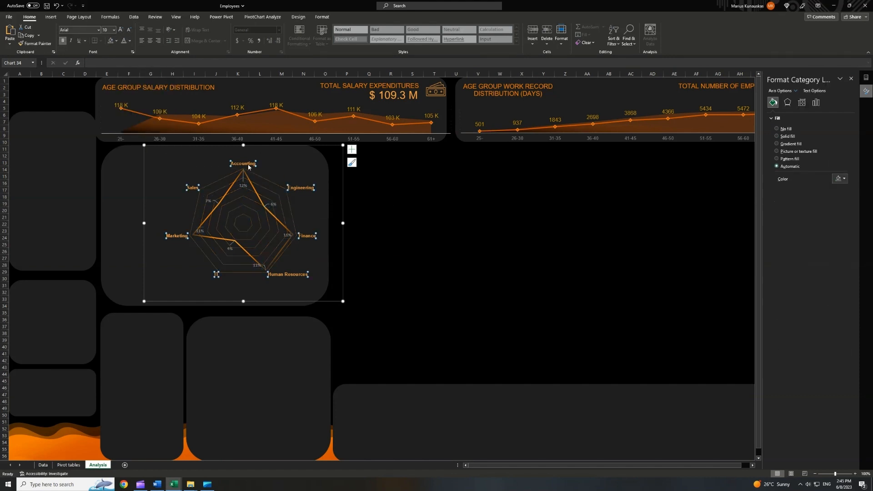
pyautogui.click(129, 41)
pyautogui.click(125, 136)
# Adjust the radar chart's placement in its panel, leaving room for a title above it.
pyautogui.click(260, 149)
pyautogui.click(249, 165)
pyautogui.moveTo(259, 146); pyautogui.dragTo(251, 156)
pyautogui.hotkey('ctrl', 'z')
pyautogui.click(247, 164)
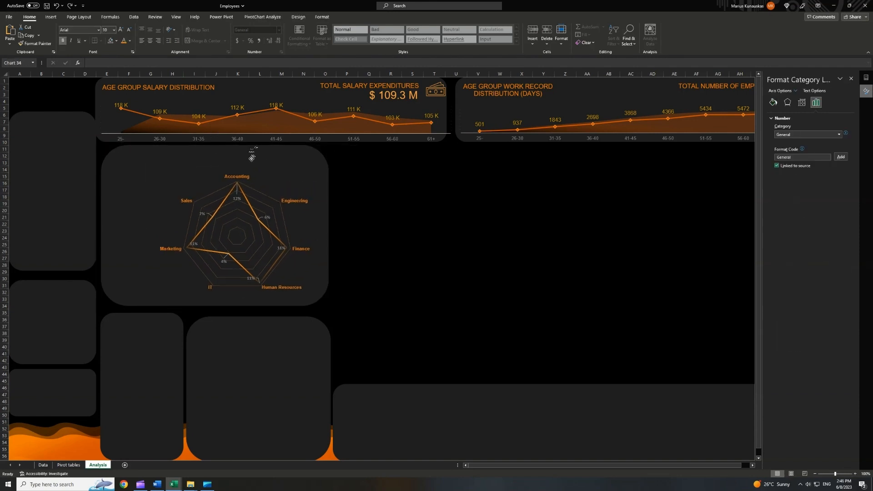
# Duplicate the salary distribution title above the radar chart and change its text to DEPARTMENT BONUSES.
pyautogui.click(179, 96)
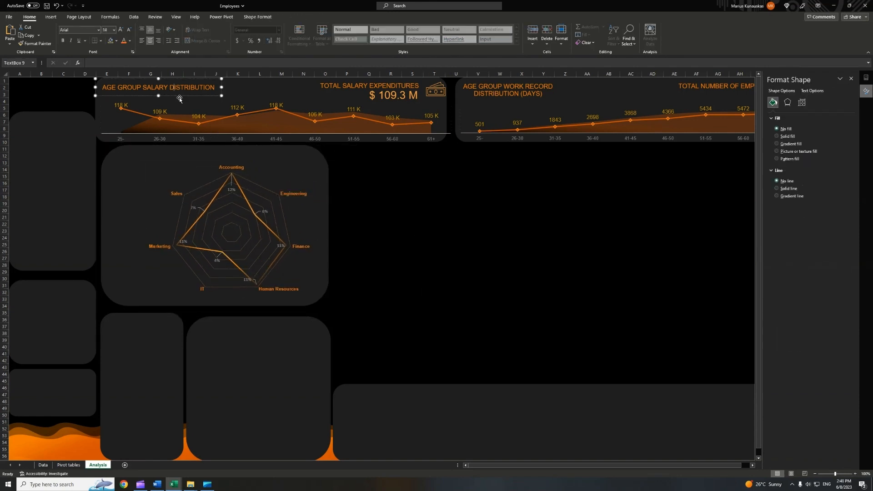
pyautogui.hotkey('ctrl', 'c')
pyautogui.hotkey('ctrl', 'v')
pyautogui.moveTo(182, 103); pyautogui.dragTo(231, 163)
pyautogui.tripleClick(244, 157)
pyautogui.write('DEPARTMENT BONUSES')
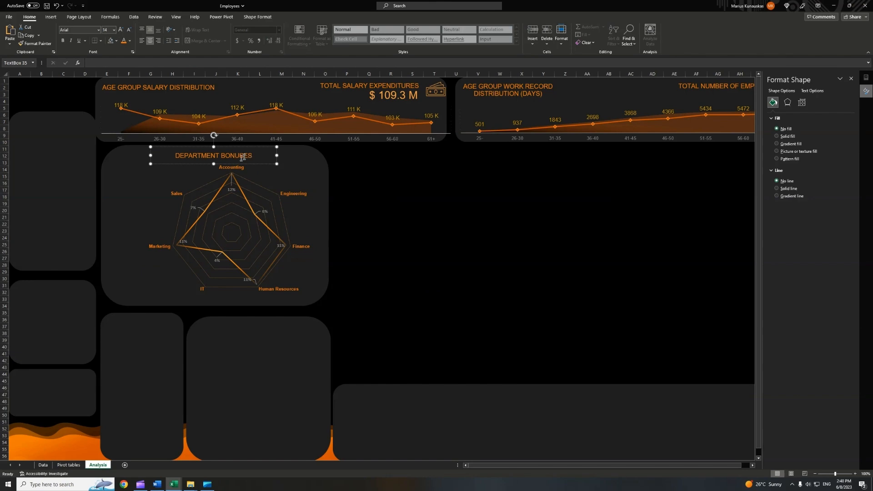
# Insert a winged banknote icon from the stock icons for money into the department bonuses panel and fill it orange.
pyautogui.click(397, 195)
pyautogui.click(51, 18)
pyautogui.click(112, 37)
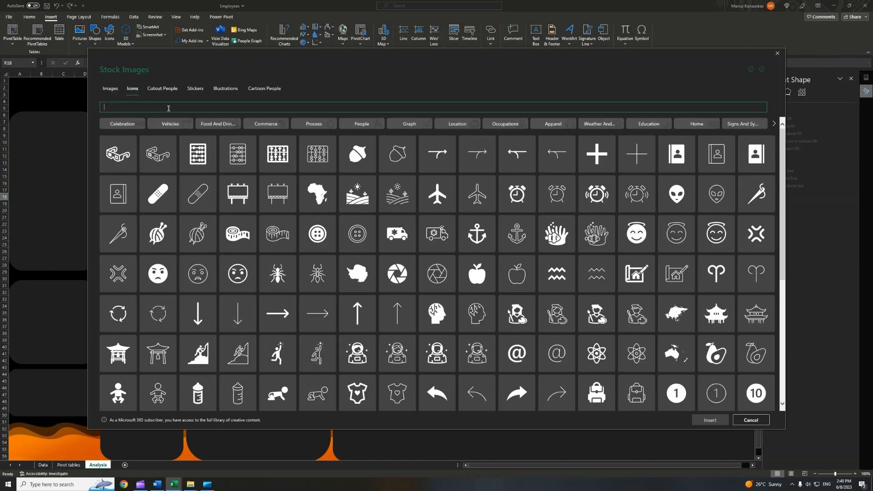
pyautogui.write('money')
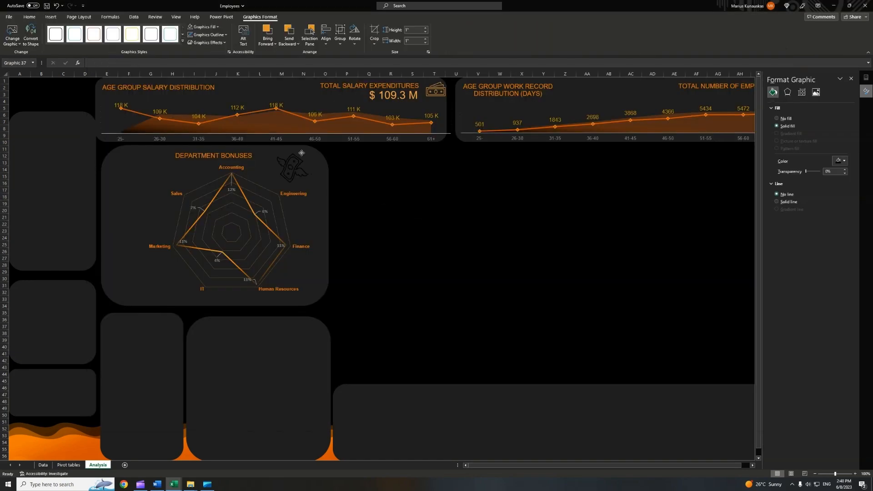
pyautogui.click(203, 27)
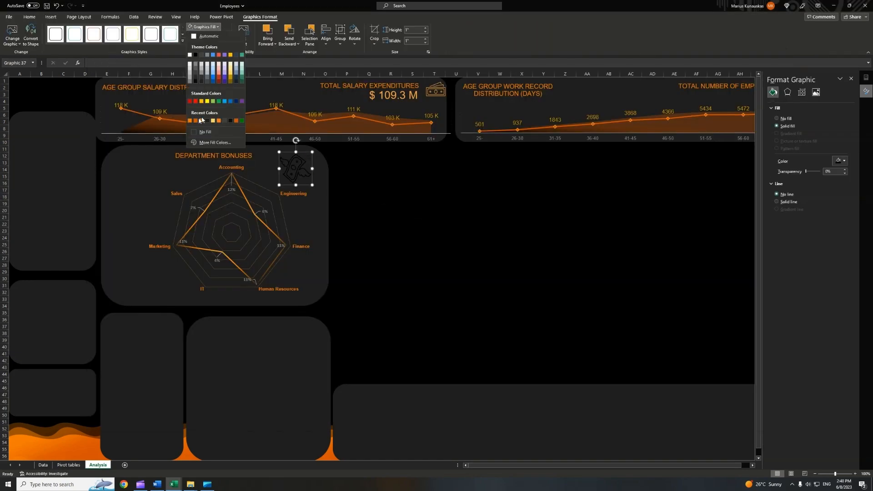
pyautogui.click(202, 123)
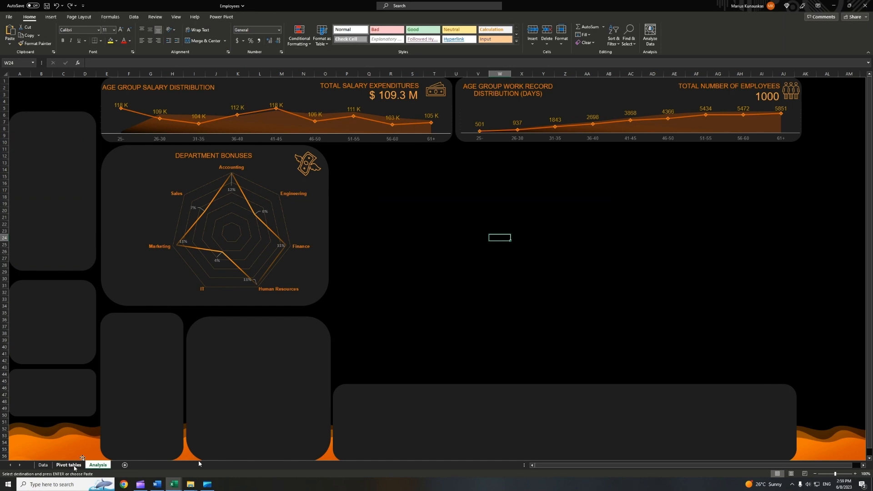
# Copy the department average bonus pivot table to cell U3 of the Pivot tables sheet.
pyautogui.click(69, 464)
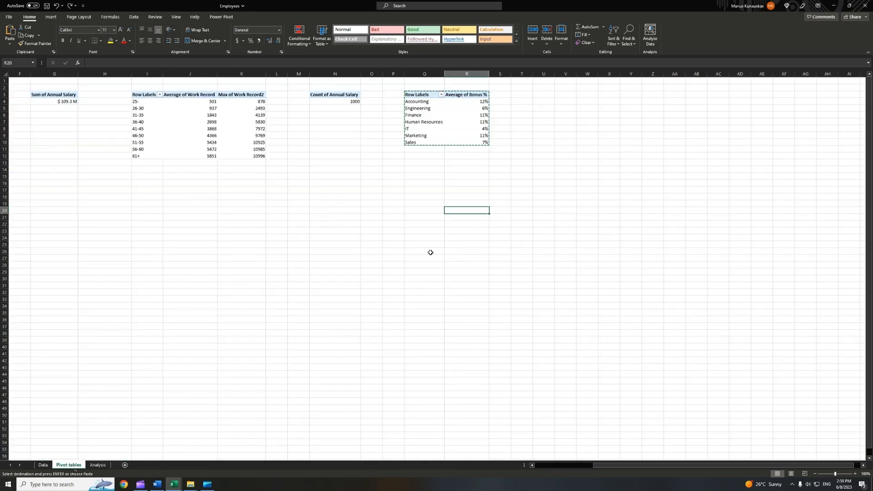
pyautogui.moveTo(407, 94); pyautogui.dragTo(479, 141)
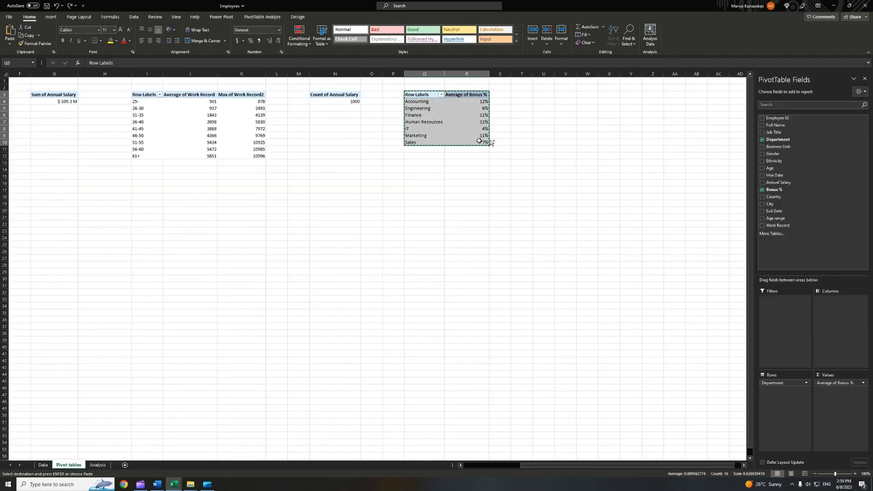
pyautogui.click(541, 99)
pyautogui.hotkey('ctrl', 'v')
pyautogui.hotkey('ctrl', 'z')
pyautogui.click(547, 95)
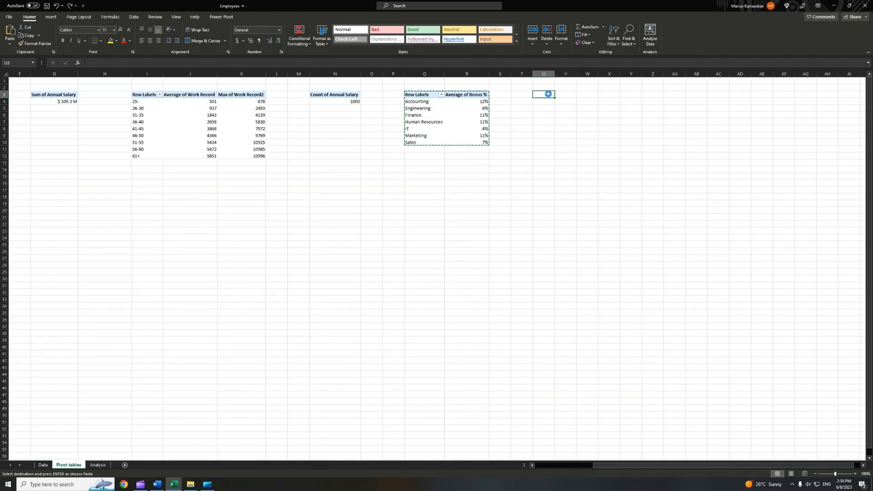
pyautogui.hotkey('ctrl', 'v')
# Rebuild the copied pivot table with Bonus % as rows and the count of Bonus % as values.
pyautogui.moveTo(785, 383); pyautogui.dragTo(698, 370)
pyautogui.moveTo(829, 382); pyautogui.dragTo(779, 386)
pyautogui.moveTo(774, 190); pyautogui.dragTo(847, 395)
pyautogui.click(864, 383)
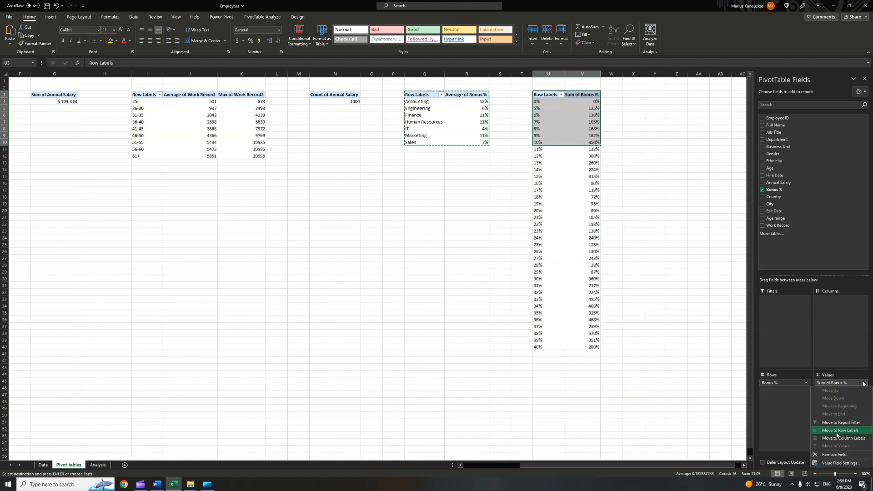
pyautogui.click(841, 460)
pyautogui.click(248, 185)
pyautogui.click(319, 222)
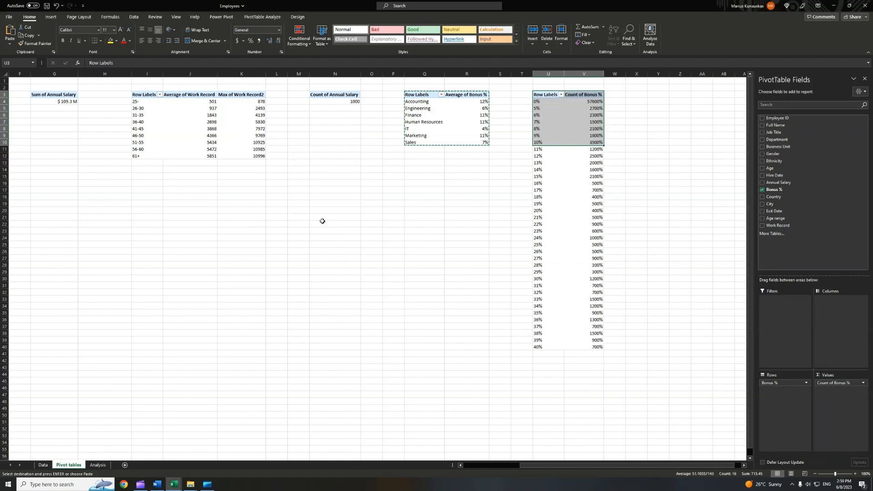
# Format the Bonus % counts as General and sort the pivot table by them from largest to smallest.
pyautogui.click(593, 101)
pyautogui.moveTo(593, 101); pyautogui.dragTo(589, 346)
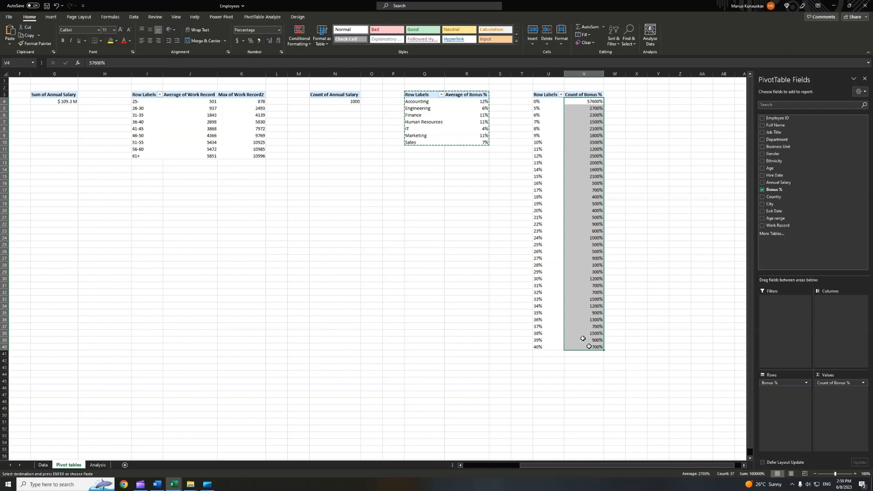
pyautogui.click(278, 30)
pyautogui.click(277, 45)
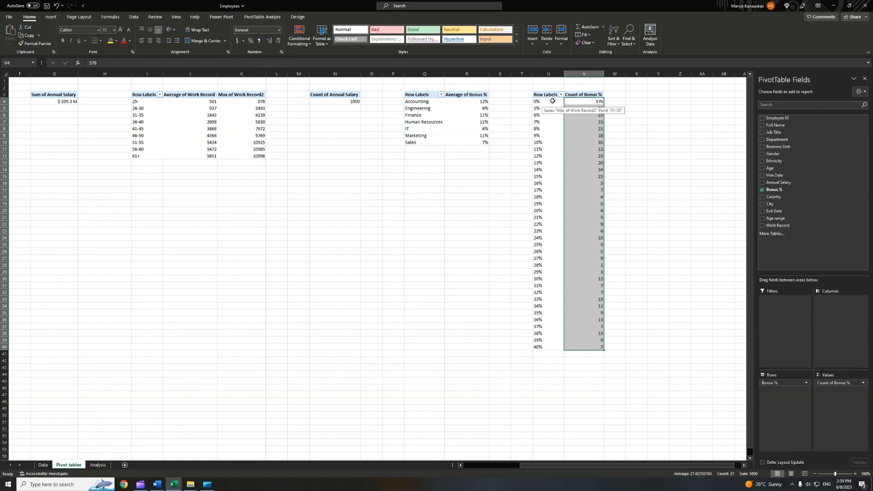
pyautogui.click(619, 44)
pyautogui.click(639, 62)
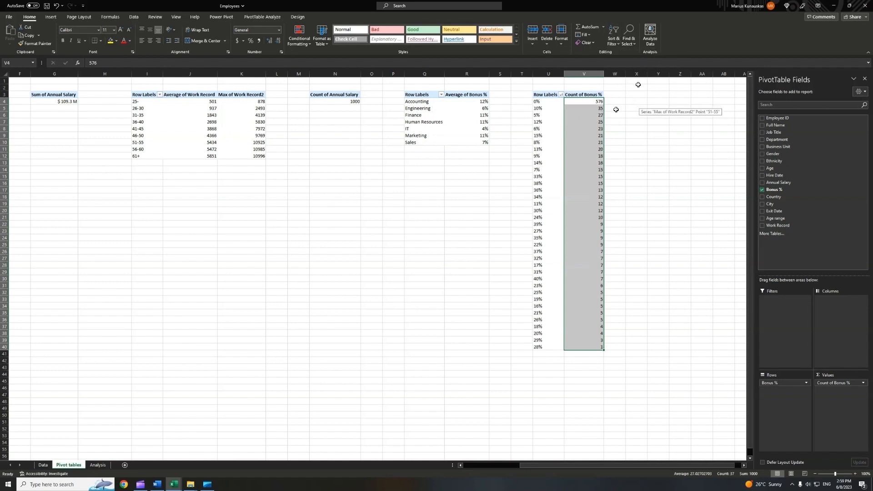
# Link cells X5:Y7 to the three most frequent non-zero bonus percentages and their counts, formatting the counts as General.
pyautogui.click(635, 109)
pyautogui.write('=')
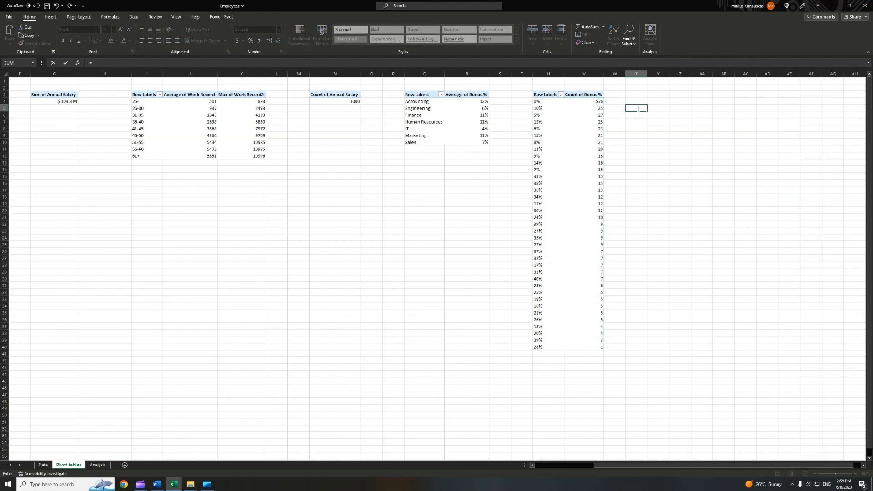
pyautogui.click(539, 108)
pyautogui.press('Return')
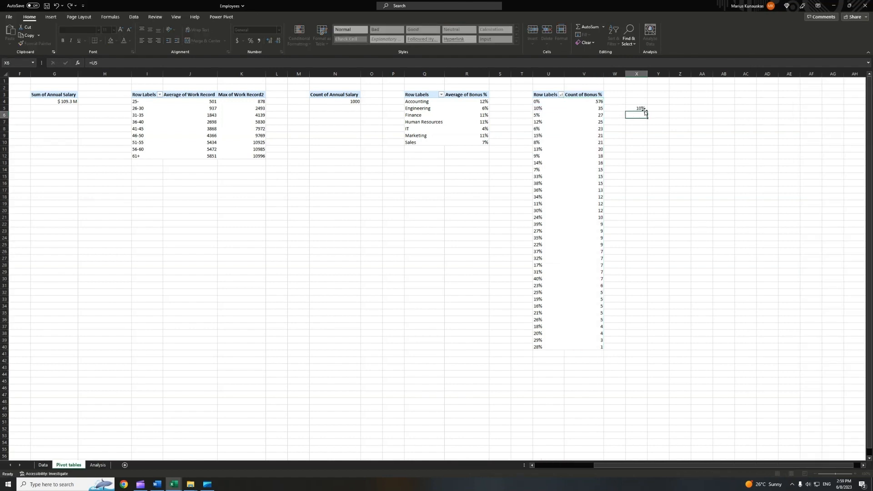
pyautogui.click(636, 107)
pyautogui.moveTo(647, 111)
pyautogui.mouseDown()
pyautogui.moveTo(647, 125)
pyautogui.moveTo(668, 126)
pyautogui.moveTo(658, 122)
pyautogui.mouseUp()
pyautogui.click(279, 30)
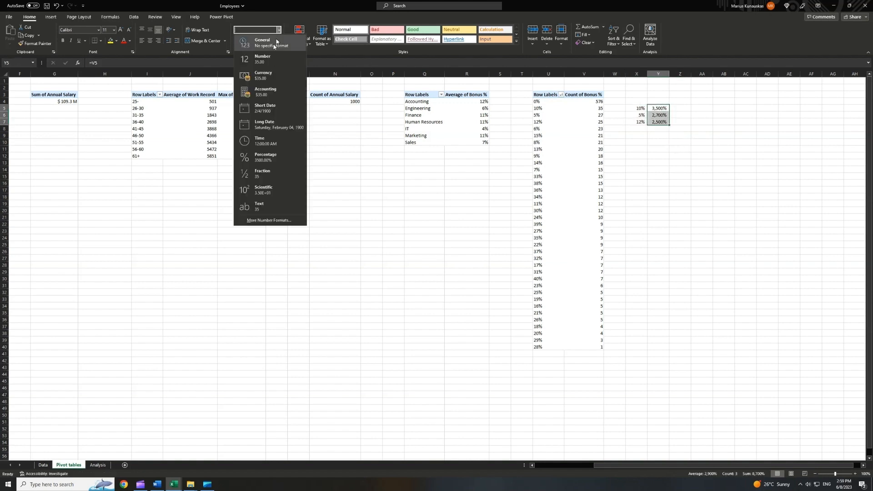
pyautogui.click(268, 72)
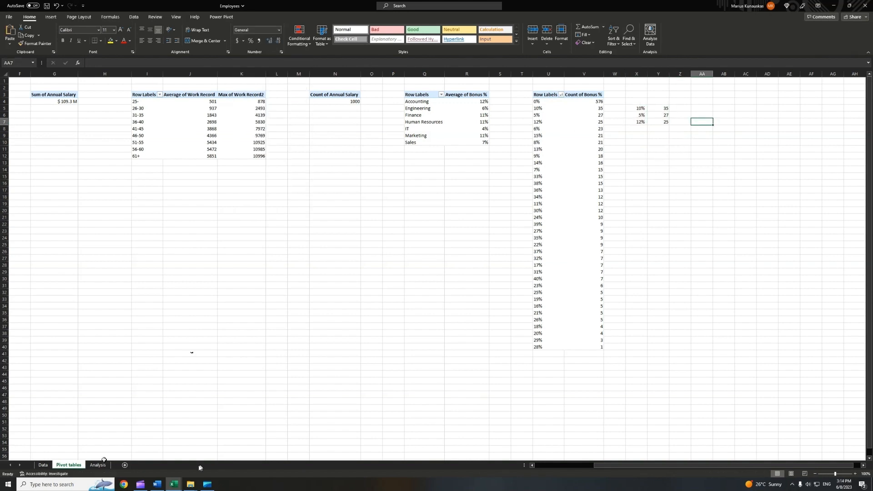
# On the Analysis sheet, duplicate the age group salary distribution title and place the copy beside the radar chart.
pyautogui.click(98, 465)
pyautogui.click(160, 87)
pyautogui.click(175, 95)
pyautogui.hotkey('ctrl', 'c')
pyautogui.hotkey('ctrl', 'v')
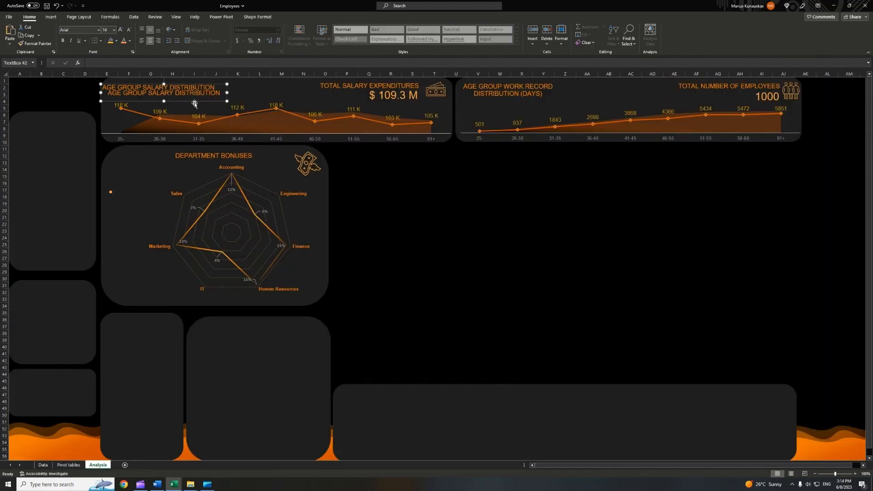
pyautogui.moveTo(181, 102); pyautogui.dragTo(177, 176)
# Set the copied title to 12 pt orange reading MOST FREQUENT BONUSES, and narrow its box so it wraps onto two lines.
pyautogui.tripleClick(172, 168)
pyautogui.click(130, 31)
pyautogui.click(129, 40)
pyautogui.click(123, 90)
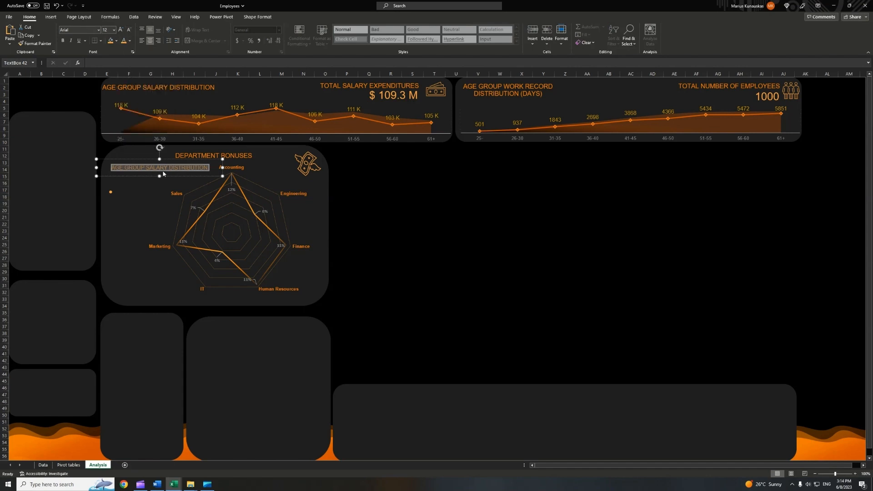
pyautogui.write('MOST FREQUENT BONUSES')
pyautogui.moveTo(222, 168); pyautogui.dragTo(157, 167)
pyautogui.moveTo(146, 159); pyautogui.dragTo(153, 164)
# Duplicate the orange bullet text box twice and arrange the three bullets in a column below the most frequent bonuses title.
pyautogui.click(120, 184)
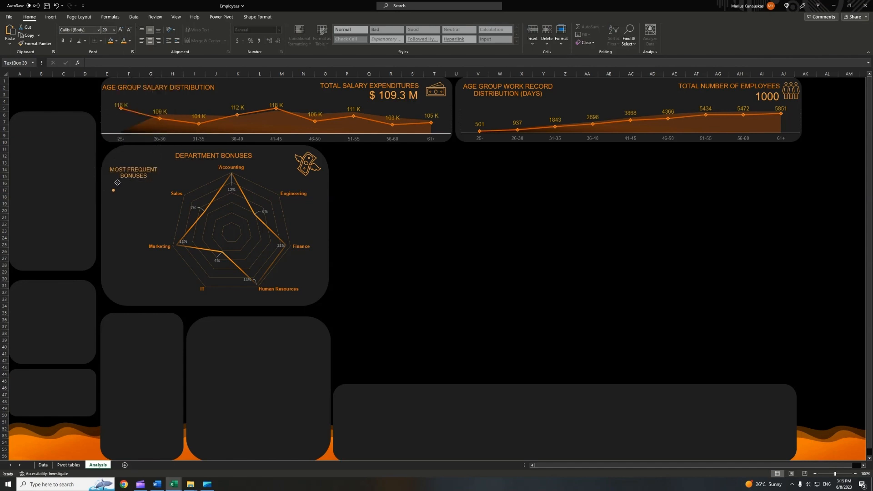
pyautogui.hotkey('ctrl', 'd')
pyautogui.hotkey('ctrl', 'd')
pyautogui.moveTo(128, 210)
pyautogui.mouseDown()
pyautogui.moveTo(118, 222)
pyautogui.moveTo(119, 209)
pyautogui.mouseUp()
pyautogui.click(118, 220)
# Distribute the three bullet text boxes vertically, align their centres and group them.
pyautogui.click(115, 200)
pyautogui.keyDown('ctrl'); pyautogui.click(116, 212); pyautogui.keyUp('ctrl')
pyautogui.keyDown('ctrl'); pyautogui.click(115, 188); pyautogui.keyUp('ctrl')
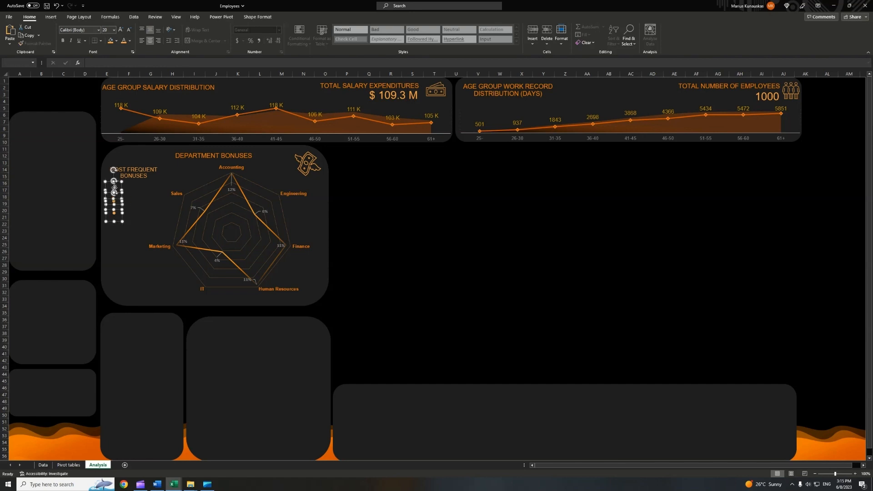
pyautogui.click(250, 18)
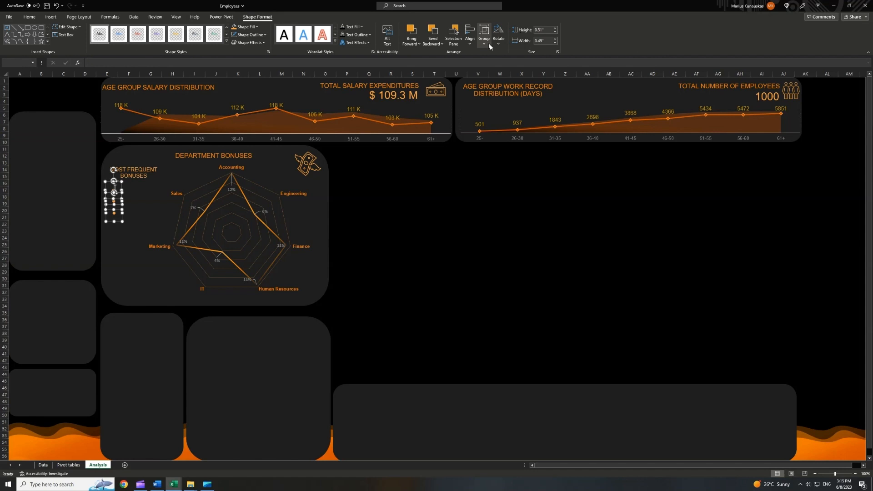
pyautogui.click(470, 39)
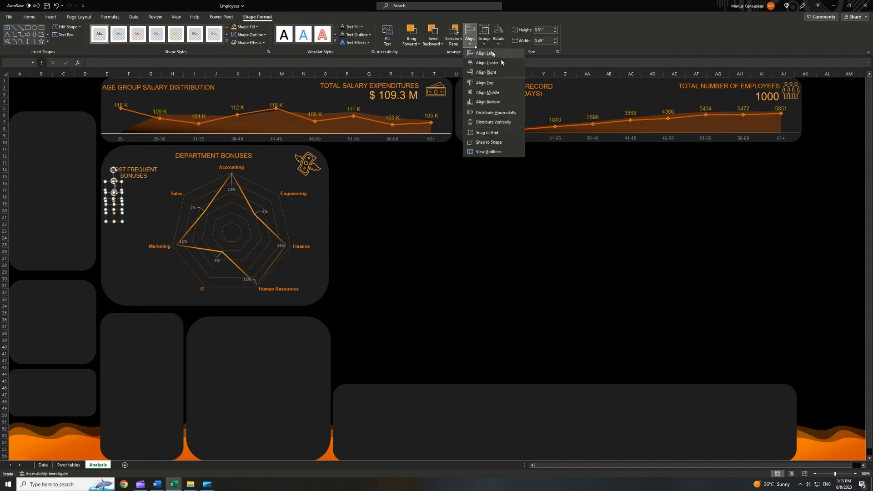
pyautogui.click(503, 122)
pyautogui.click(468, 41)
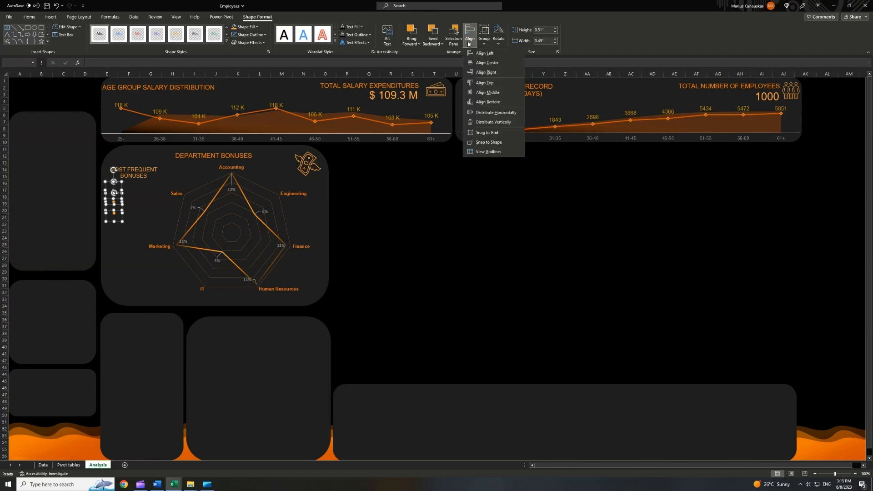
pyautogui.click(496, 64)
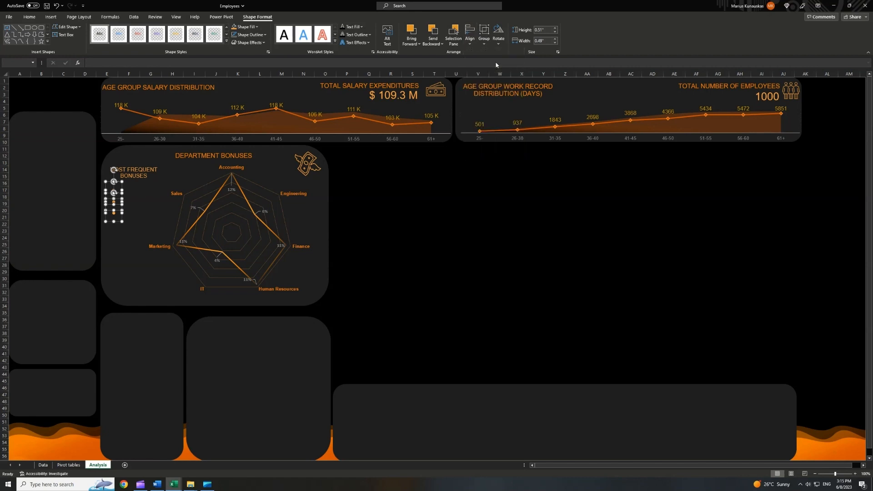
pyautogui.rightClick(119, 182)
pyautogui.moveTo(157, 237)
pyautogui.click(218, 238)
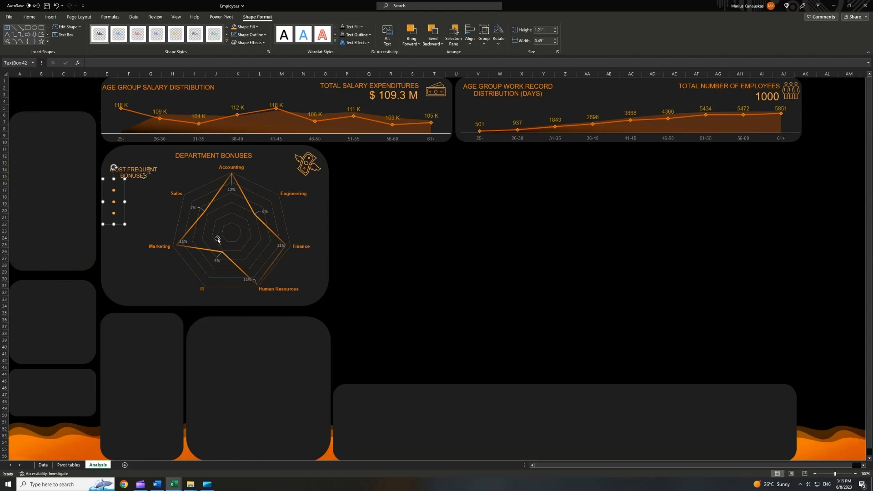
# Duplicate the most frequent bonuses title below itself, clear its text and link it to 'Pivot tables'!X5.
pyautogui.click(145, 178)
pyautogui.hotkey('ctrl', 'd')
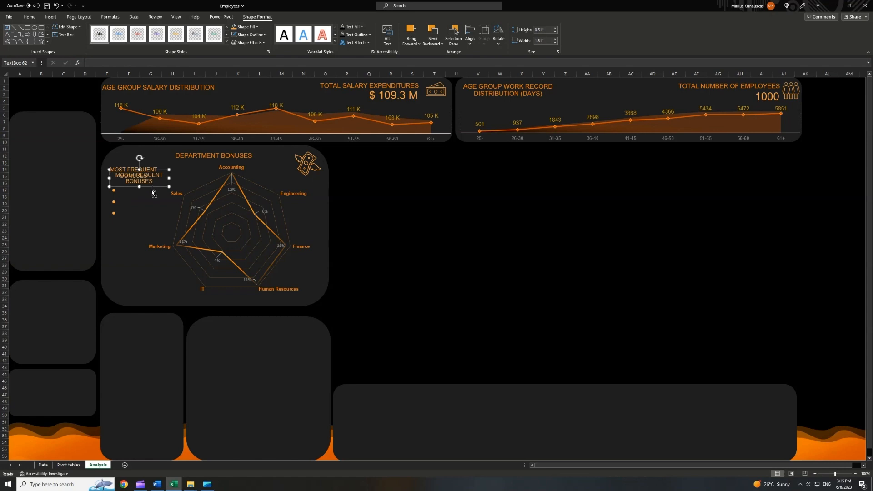
pyautogui.moveTo(153, 187)
pyautogui.mouseDown()
pyautogui.moveTo(158, 198)
pyautogui.moveTo(122, 186)
pyautogui.moveTo(152, 200)
pyautogui.mouseUp()
pyautogui.press('Delete')
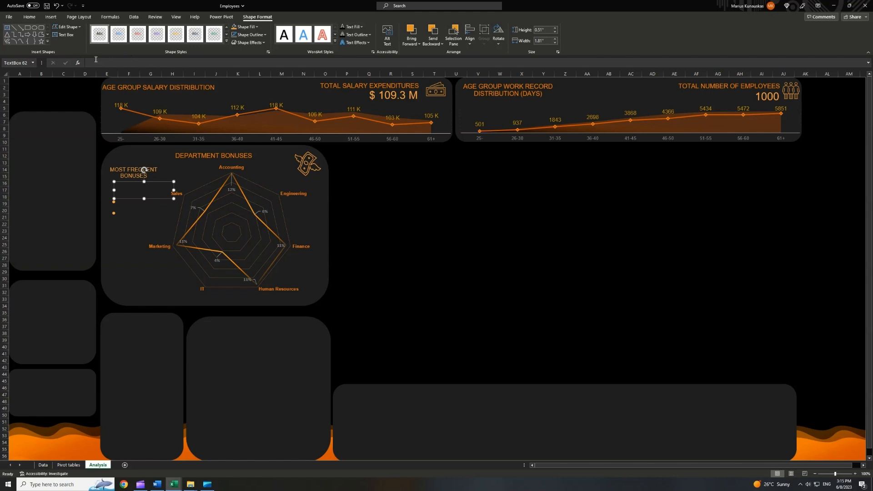
pyautogui.click(96, 59)
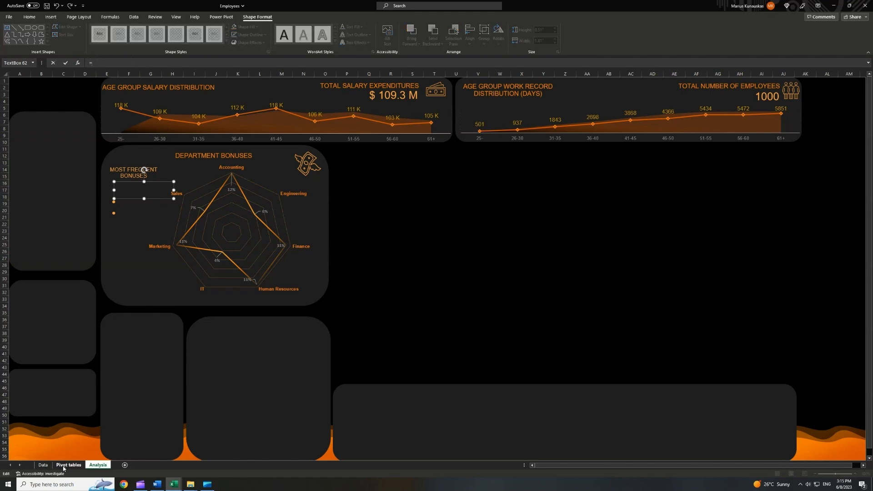
pyautogui.click(64, 466)
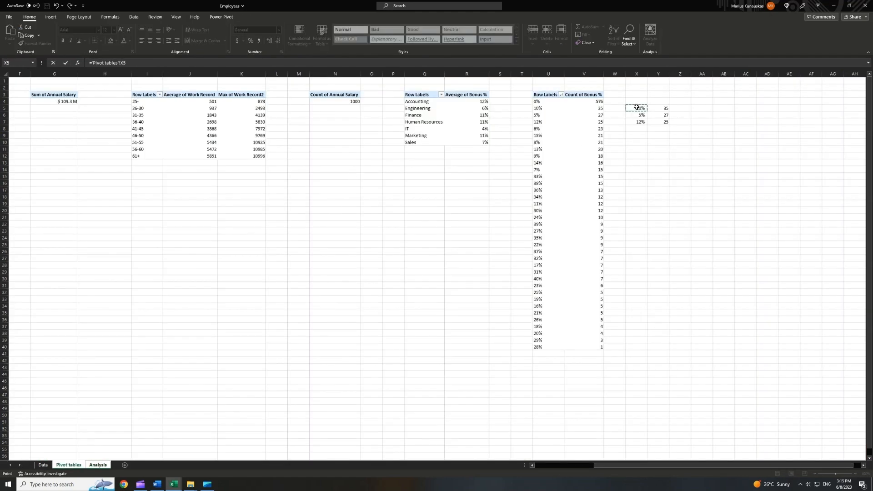
pyautogui.press('Return')
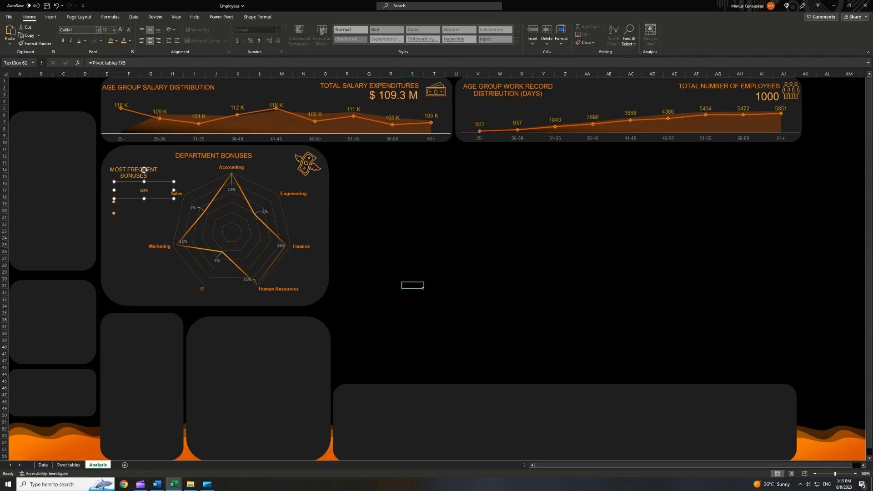
# Set the linked bonus percentage's font to Arial and enlarge it to 14 pt.
pyautogui.click(98, 30)
pyautogui.write('Arial')
pyautogui.press('Return')
pyautogui.click(120, 30)
pyautogui.click(121, 30)
# Fit the bonus percentage box beside the first bullet and place two copies of it next to the other bullets.
pyautogui.moveTo(138, 198)
pyautogui.mouseDown()
pyautogui.moveTo(139, 221)
pyautogui.moveTo(138, 209)
pyautogui.mouseUp()
pyautogui.hotkey('ctrl', 'c')
pyautogui.hotkey('ctrl', 'v')
pyautogui.hotkey('ctrl', 'v')
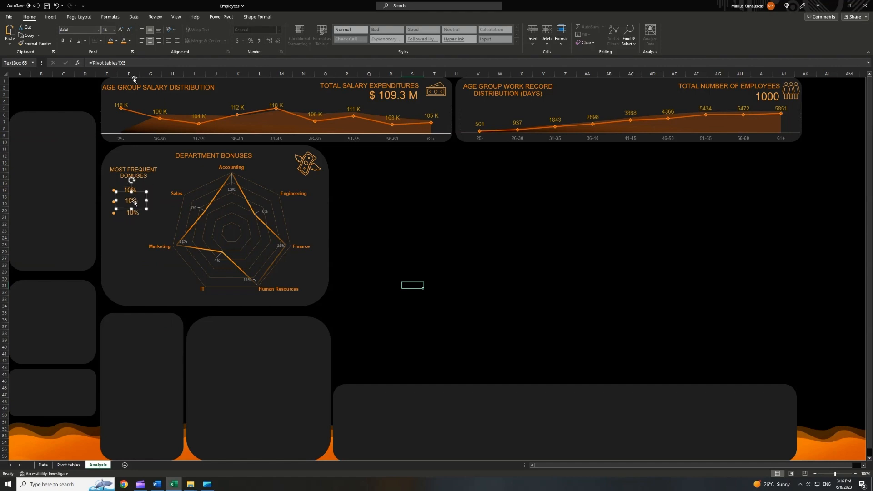
# Link the second percentage box to 'Pivot tables'!X6 and the third to 'Pivot tables'!X7.
pyautogui.click(133, 62)
pyautogui.press('BackSpace')
pyautogui.write('6')
pyautogui.press('Return')
pyautogui.click(137, 221)
pyautogui.click(138, 63)
pyautogui.press('BackSpace')
pyautogui.write('7')
pyautogui.press('Return')
# Copy the first percentage box's formatting onto the second and third percentage boxes.
pyautogui.click(137, 191)
pyautogui.click(37, 44)
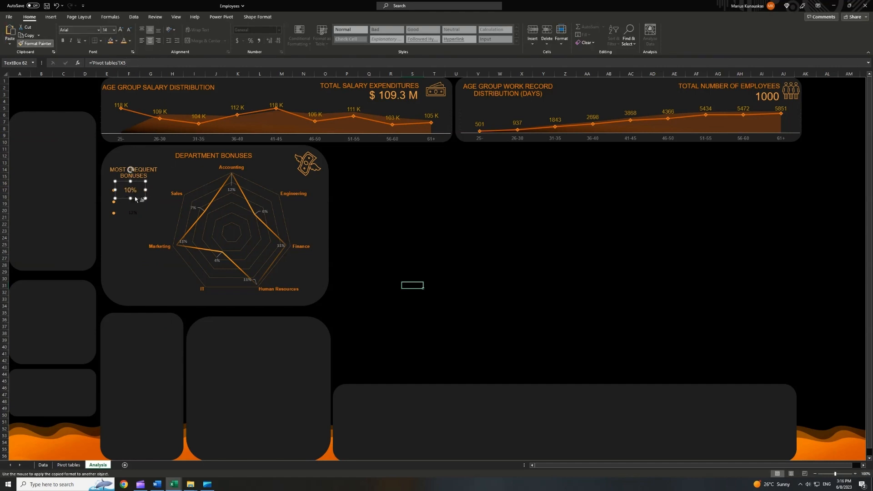
pyautogui.click(138, 201)
pyautogui.click(36, 43)
# Align the centres of the three percentage text boxes and distribute them vertically.
pyautogui.keyDown('shift'); pyautogui.click(139, 190); pyautogui.keyUp('shift')
pyautogui.click(258, 17)
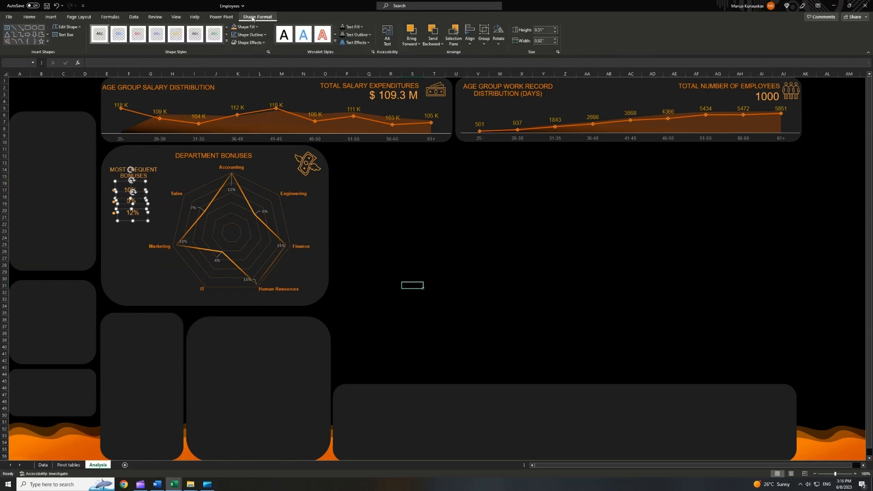
pyautogui.click(470, 40)
pyautogui.click(481, 62)
pyautogui.click(471, 42)
pyautogui.click(482, 123)
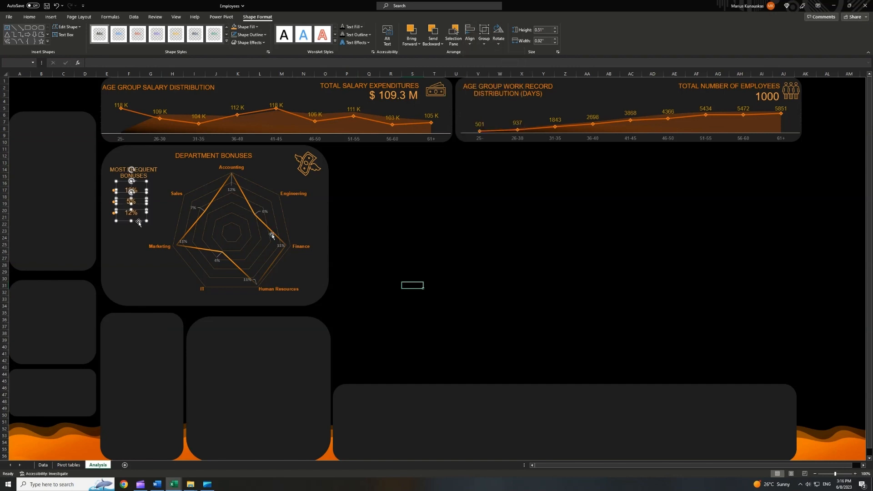
pyautogui.rightClick(136, 180)
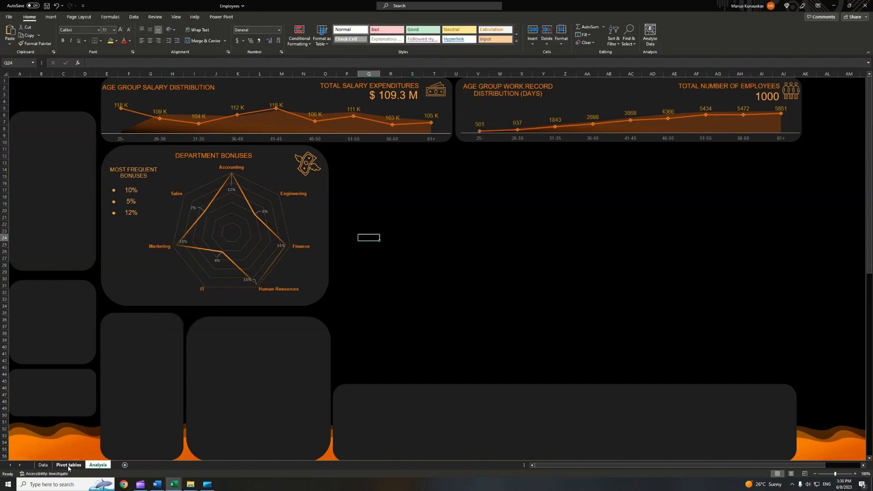
# Calculate the maximum bonus percentage from column U in cell X9 of the Pivot tables sheet with MAX(U:U).
pyautogui.click(68, 466)
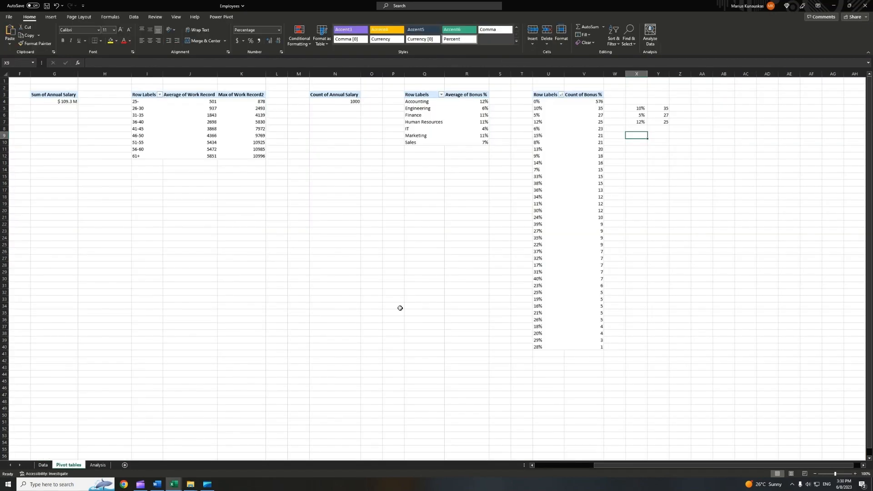
pyautogui.write('=')
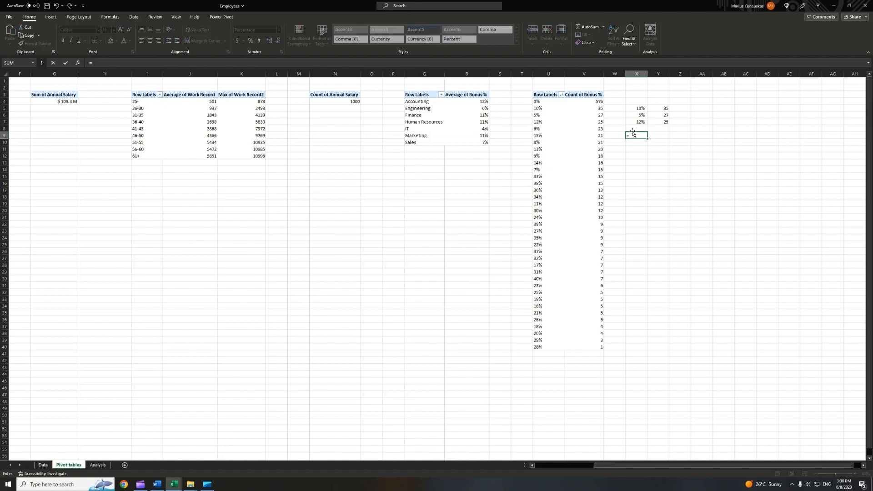
pyautogui.write('max(')
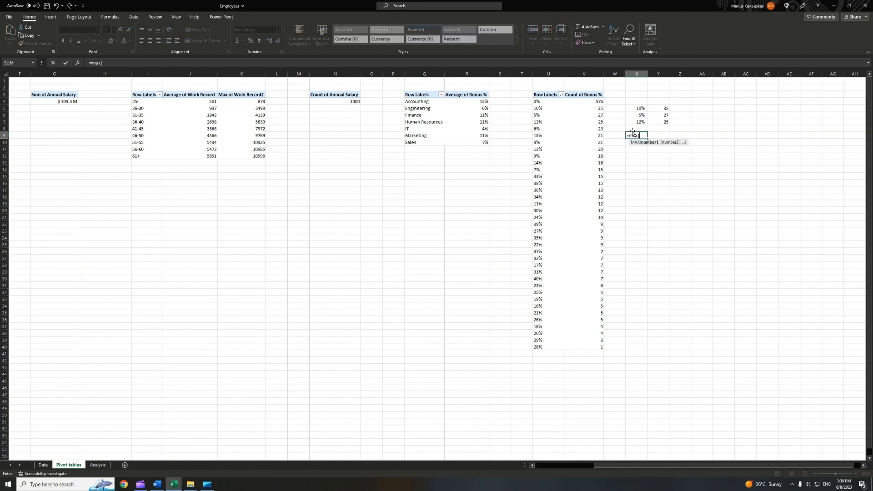
pyautogui.click(548, 74)
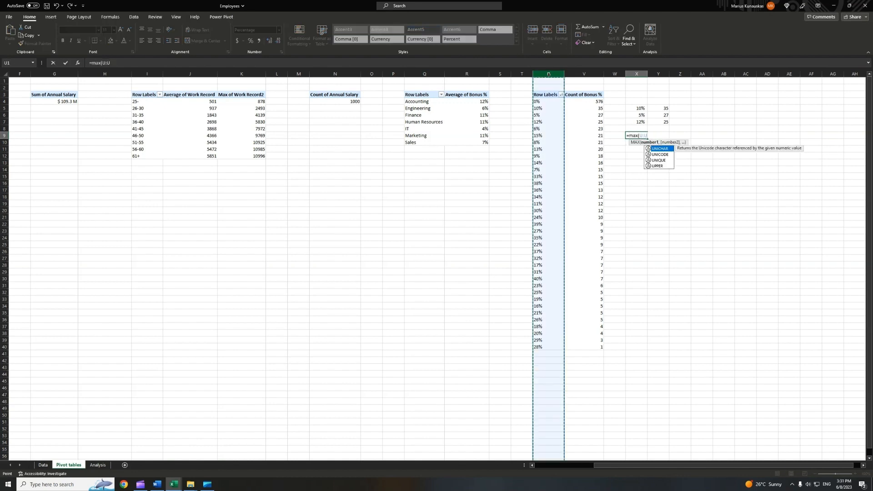
pyautogui.press('Return')
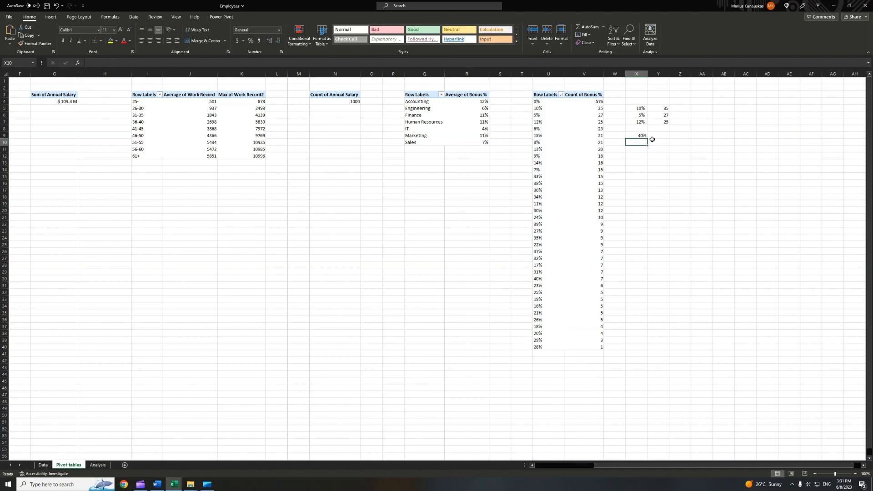
# Copy the most frequent bonuses heading on the Analysis sheet to the lower part of the bonuses panel and reword it "BIGGEST BONUS GIVEN OUT".
pyautogui.click(97, 464)
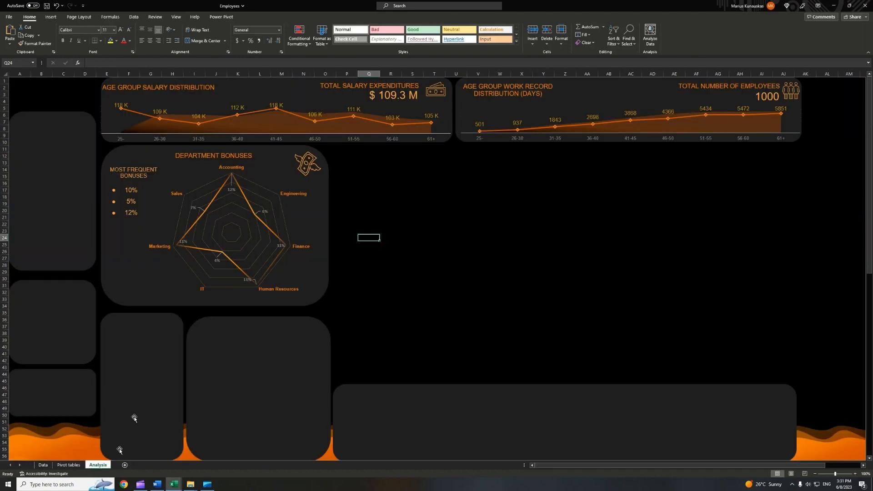
pyautogui.click(121, 166)
pyautogui.moveTo(141, 181); pyautogui.dragTo(89, 257)
pyautogui.write('BIGGEST BONUS GIVEN OUT')
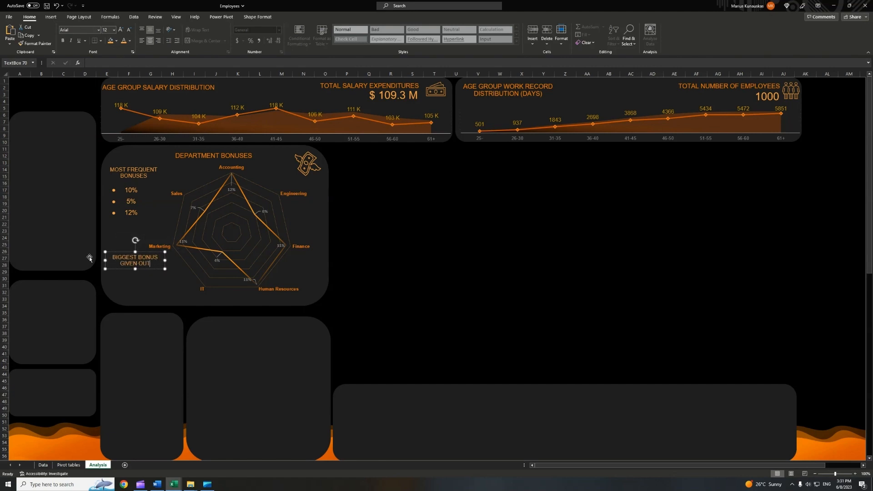
# Duplicate the biggest bonus heading directly below itself, clear its text and link the copy to 'Pivot tables'!X9.
pyautogui.hotkey('ctrl', 'd')
pyautogui.moveTo(152, 274); pyautogui.dragTo(113, 272)
pyautogui.press('BackSpace')
pyautogui.click(110, 63)
pyautogui.write('=')
pyautogui.click(71, 465)
pyautogui.click(635, 136)
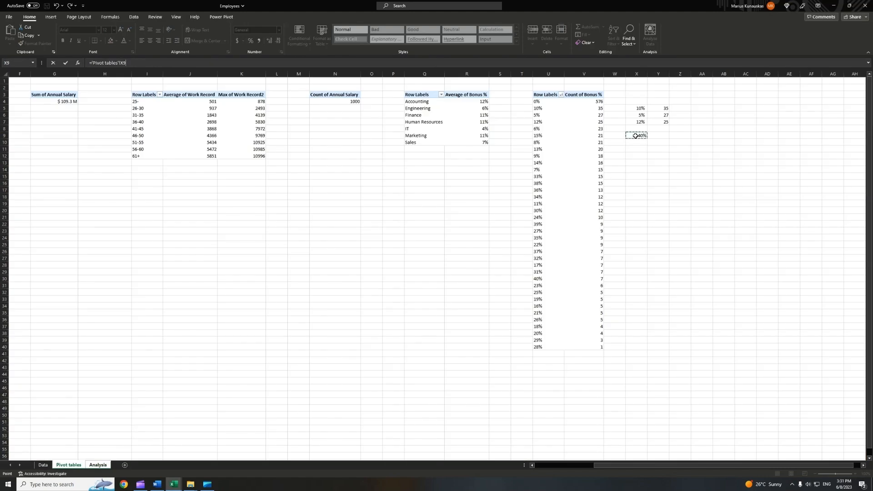
pyautogui.press('Return')
# Copy the bullet percentage formatting onto the linked biggest bonus box and enlarge its font to size 28.
pyautogui.click(135, 210)
pyautogui.click(32, 46)
pyautogui.click(151, 275)
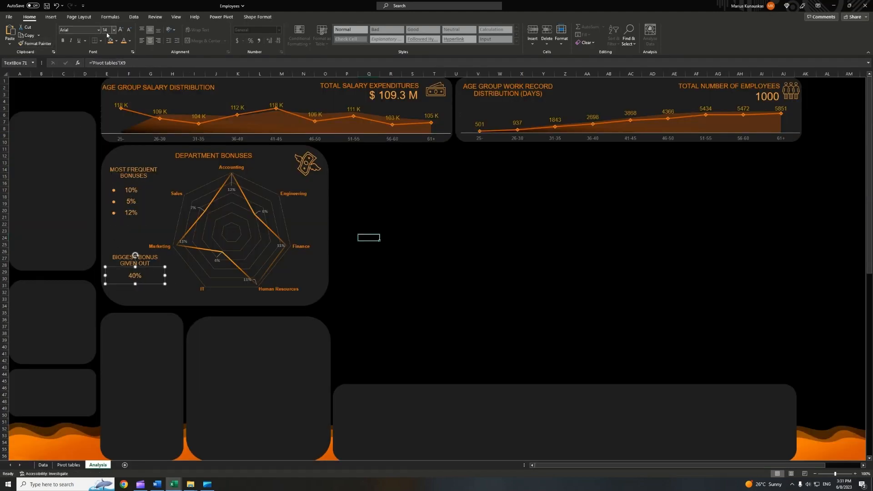
pyautogui.click(120, 31)
pyautogui.click(120, 30)
pyautogui.click(120, 30)
pyautogui.click(120, 30)
pyautogui.click(121, 31)
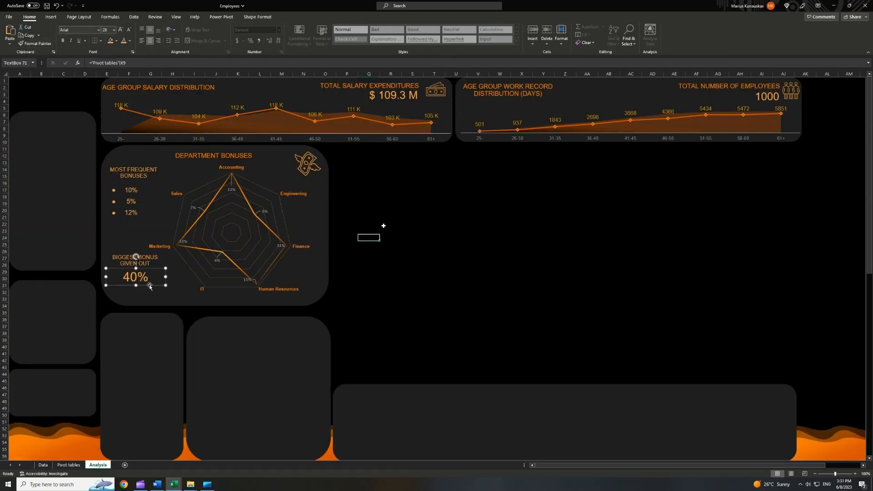
pyautogui.click(383, 224)
# Select the department average bonus pivot table, Q3:R10, on the Pivot tables sheet.
pyautogui.click(72, 465)
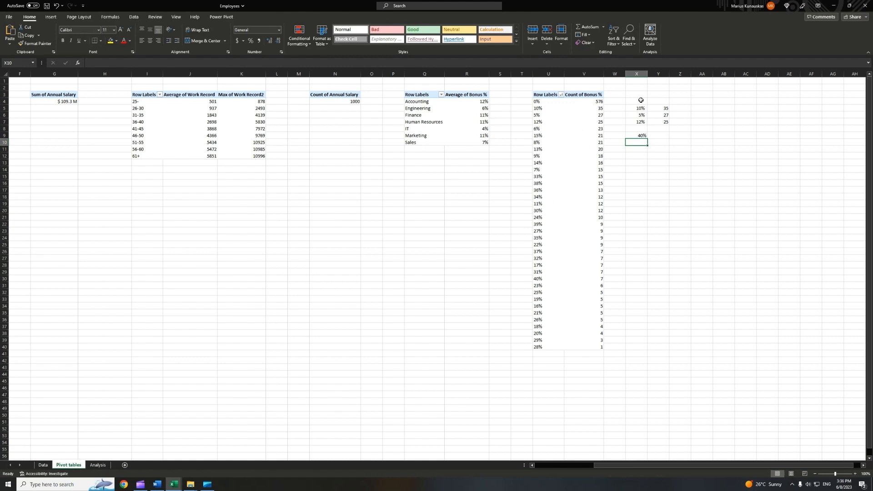
pyautogui.moveTo(411, 95); pyautogui.dragTo(485, 142)
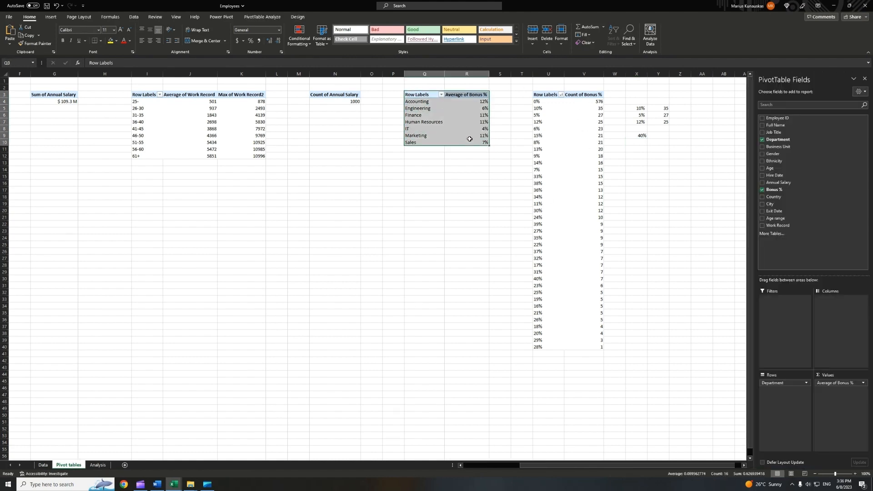
# Copy the PivotTable of average bonus by department and paste the duplicate at cell AA3.
pyautogui.hotkey('ctrl', 'c')
pyautogui.click(703, 95)
pyautogui.hotkey('ctrl', 'v')
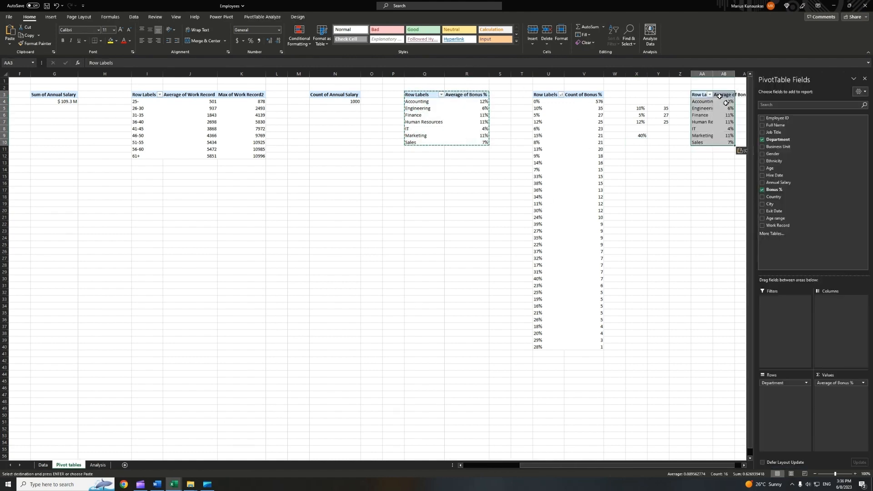
# Rebuild the duplicated PivotTable with Ethnicity as the row labels and the count of Ethnicity as the values.
pyautogui.moveTo(773, 383); pyautogui.dragTo(686, 312)
pyautogui.moveTo(774, 161); pyautogui.dragTo(784, 402)
pyautogui.moveTo(651, 466); pyautogui.dragTo(657, 466)
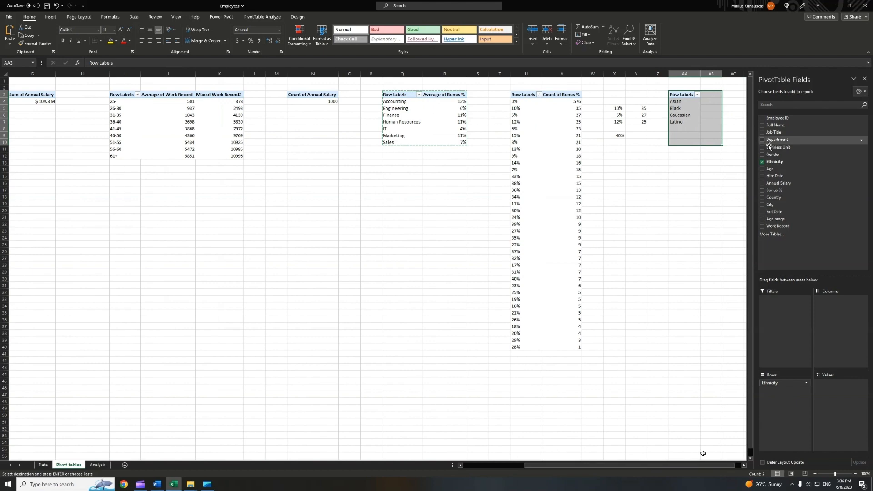
pyautogui.moveTo(774, 161); pyautogui.dragTo(825, 384)
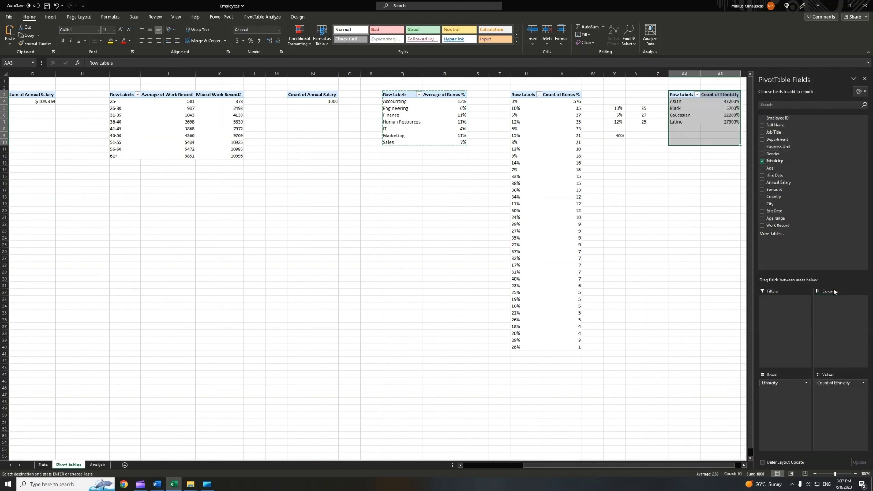
# Show the Count of Ethnicity values as percentages of the grand total.
pyautogui.click(863, 384)
pyautogui.click(834, 462)
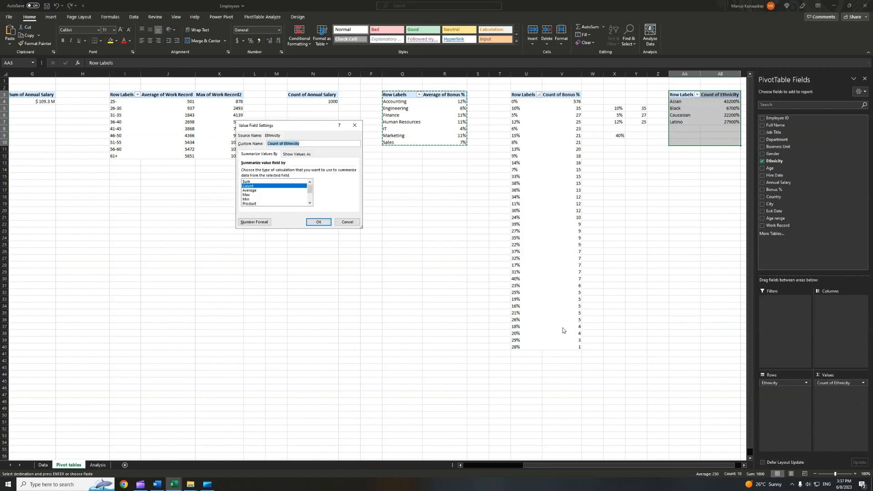
pyautogui.click(305, 155)
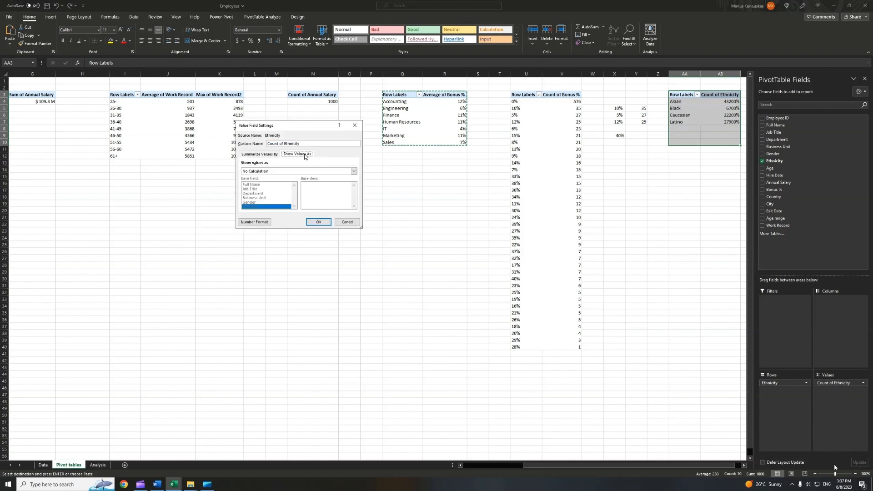
pyautogui.click(283, 171)
pyautogui.click(276, 183)
pyautogui.click(318, 222)
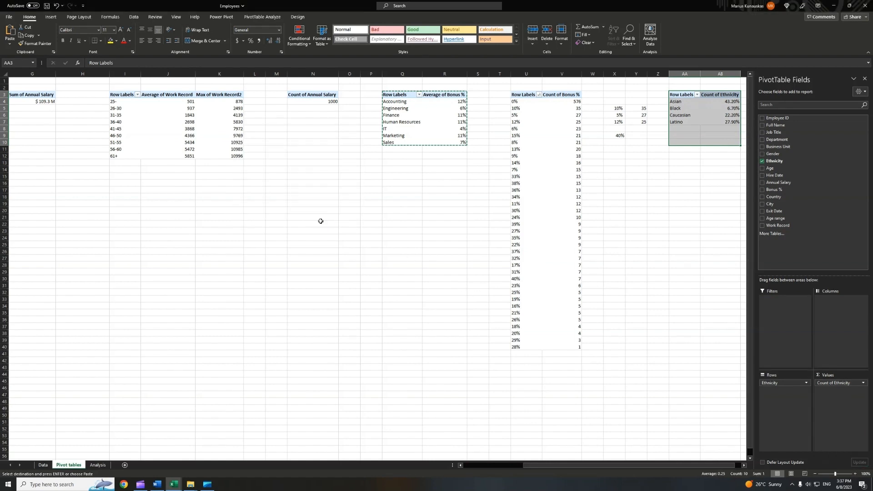
# Format the ethnicity percentages in AB4:AB7 without decimal places.
pyautogui.moveTo(732, 102); pyautogui.dragTo(732, 123)
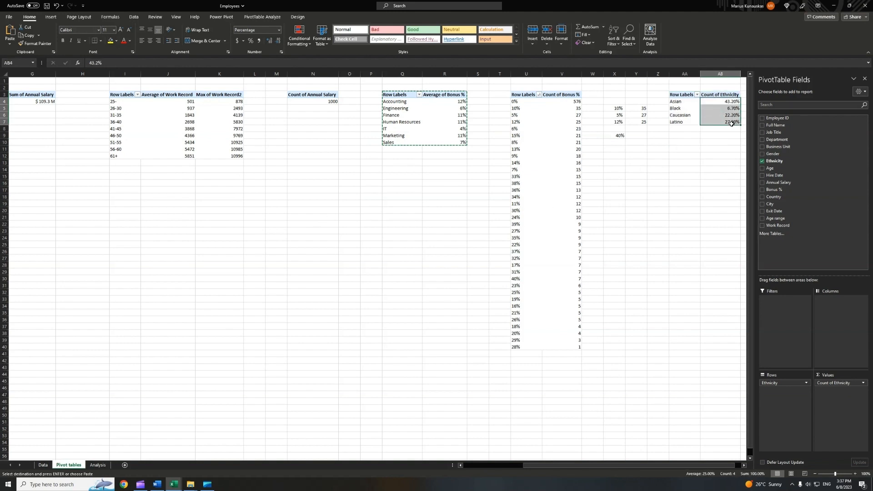
pyautogui.click(276, 43)
pyautogui.click(276, 43)
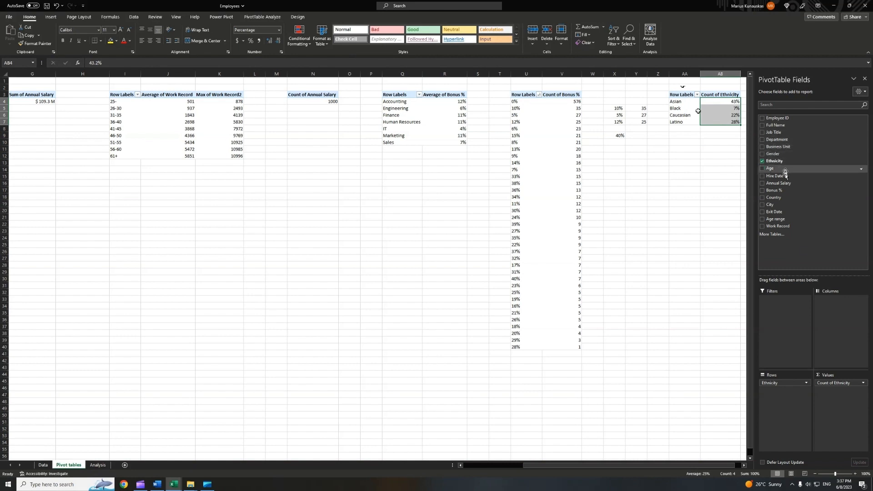
# Add Country as a report filter to the ethnicity PivotTable and filter it to United States.
pyautogui.moveTo(775, 196); pyautogui.dragTo(783, 313)
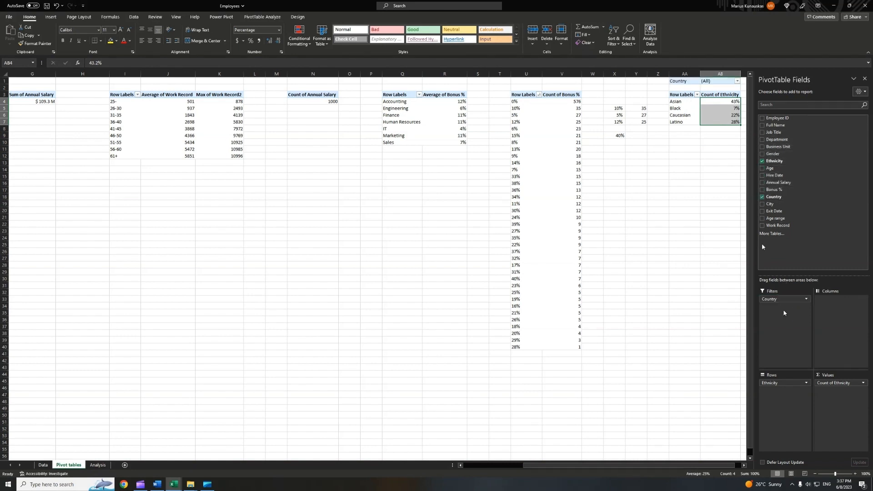
pyautogui.click(805, 299)
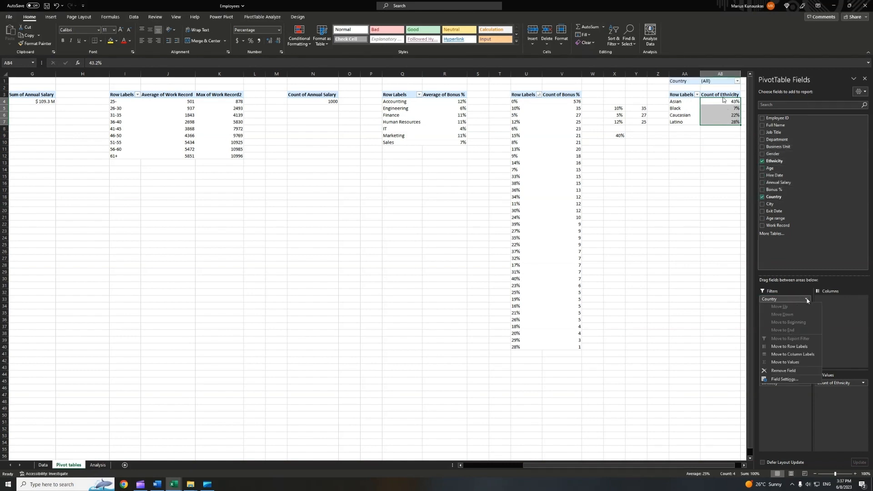
pyautogui.click(737, 81)
pyautogui.click(678, 115)
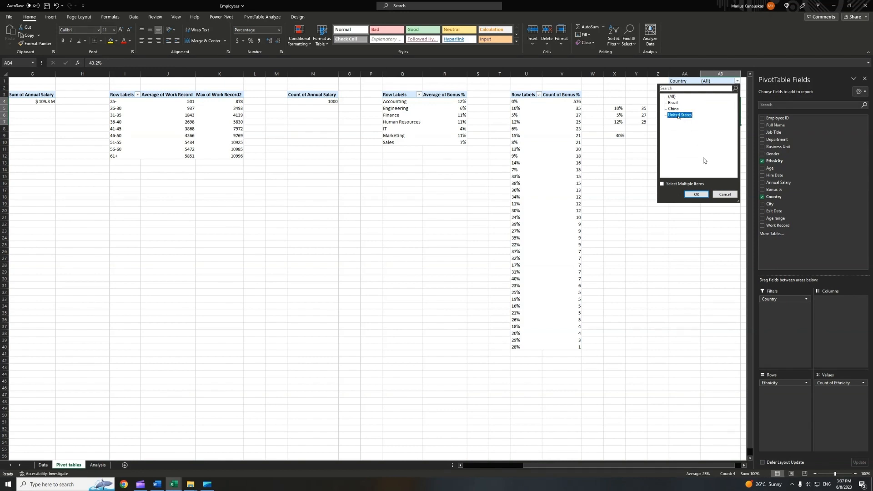
pyautogui.click(700, 194)
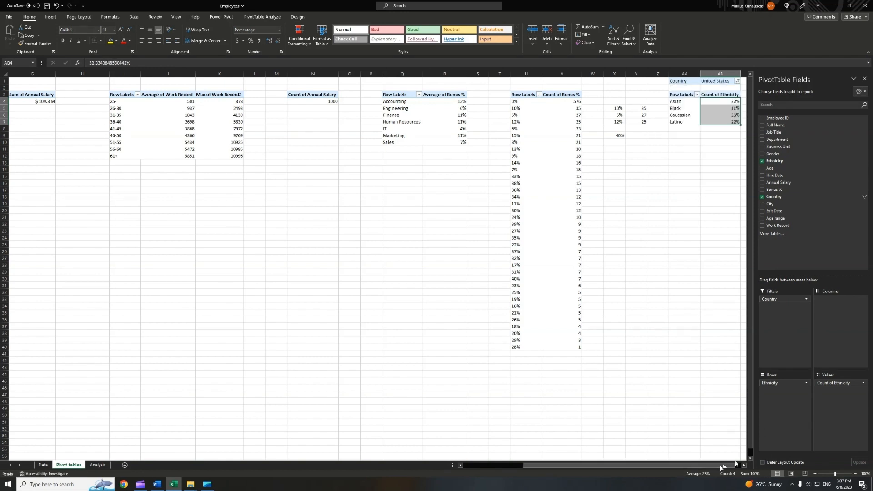
# Copy the ethnicity PivotTable with its Country filter and paste duplicates at AD1 and AG1.
pyautogui.hscroll(3, 723, 468)
pyautogui.moveTo(496, 81); pyautogui.dragTo(533, 118)
pyautogui.hotkey('ctrl', 'c')
pyautogui.click(585, 80)
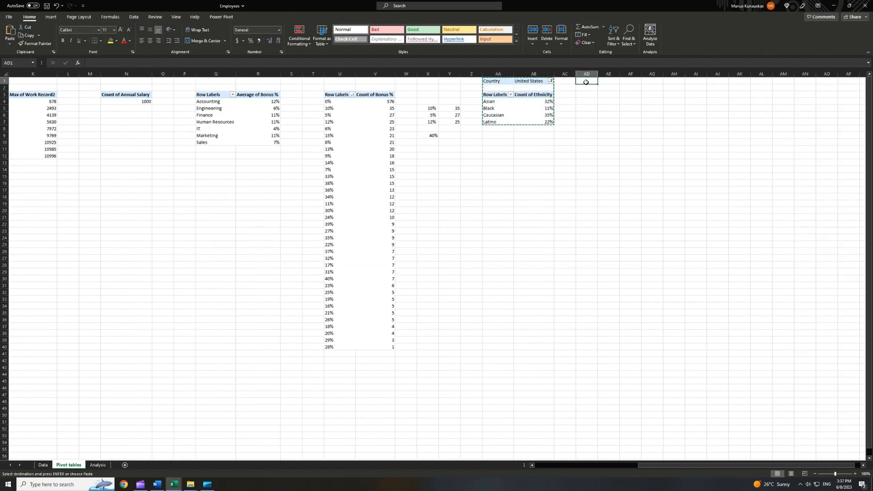
pyautogui.hotkey('ctrl', 'v')
pyautogui.click(652, 80)
pyautogui.hotkey('ctrl', 'v')
# Filter the duplicate at AD1 to China and the one at AG1 to Brazil.
pyautogui.click(617, 81)
pyautogui.click(576, 194)
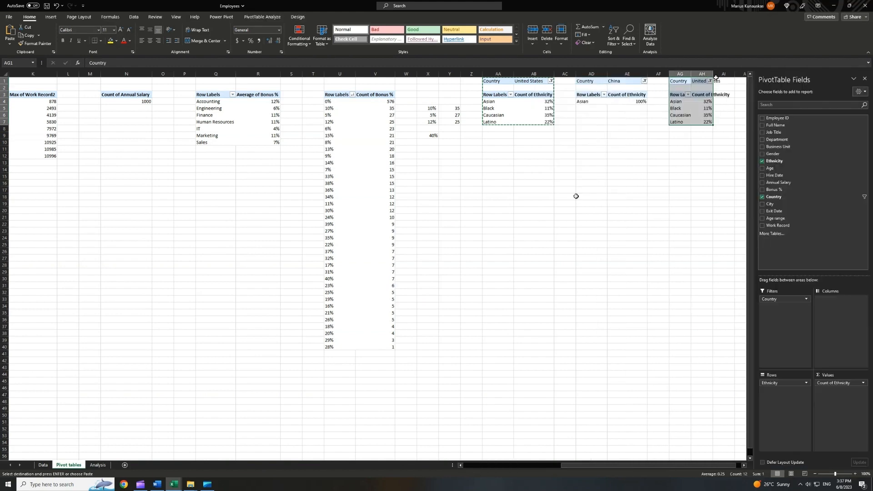
pyautogui.click(710, 81)
pyautogui.click(645, 103)
pyautogui.click(668, 194)
pyautogui.click(593, 164)
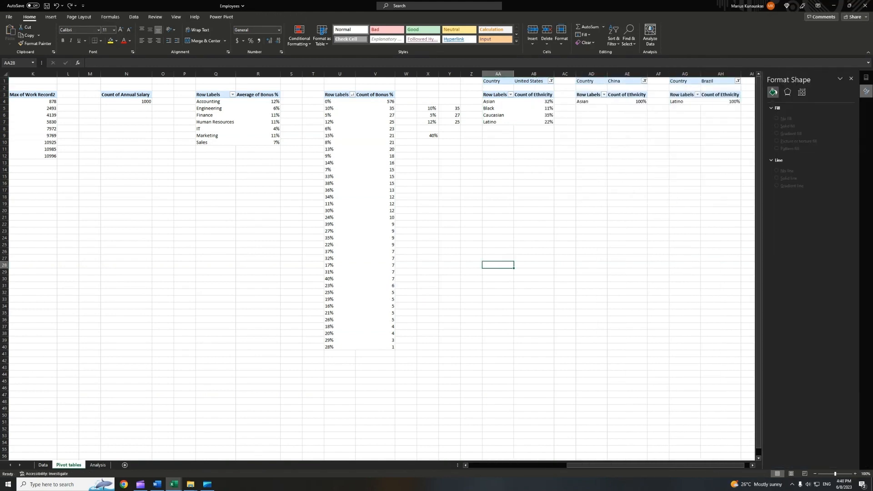
# Insert a doughnut PivotChart from the United States ethnicity PivotTable.
pyautogui.moveTo(496, 95); pyautogui.dragTo(534, 122)
pyautogui.click(51, 17)
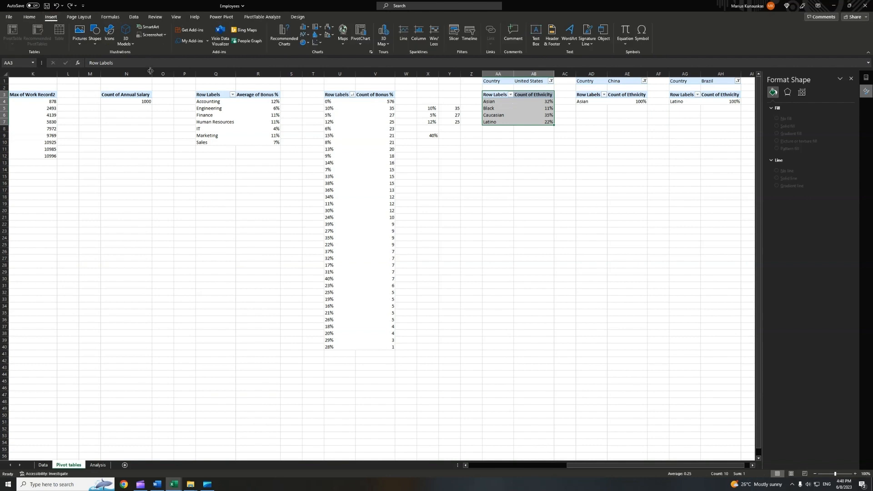
pyautogui.click(371, 52)
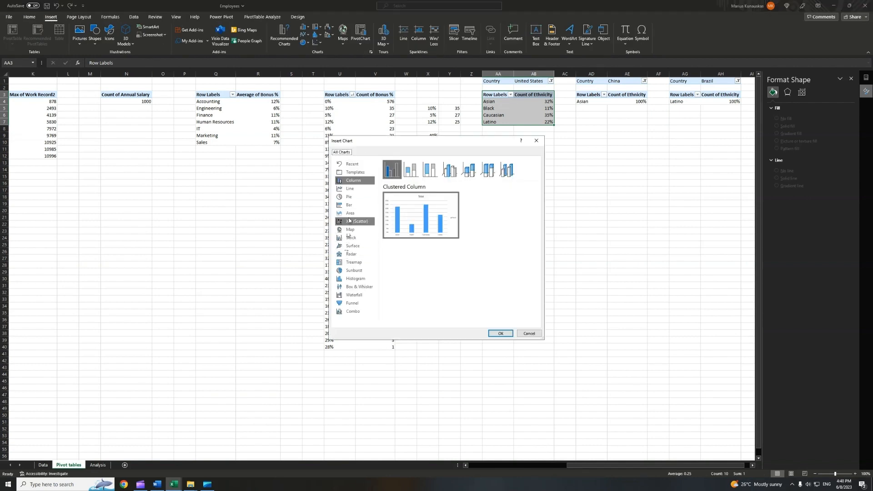
pyautogui.click(348, 196)
pyautogui.click(469, 170)
pyautogui.click(500, 333)
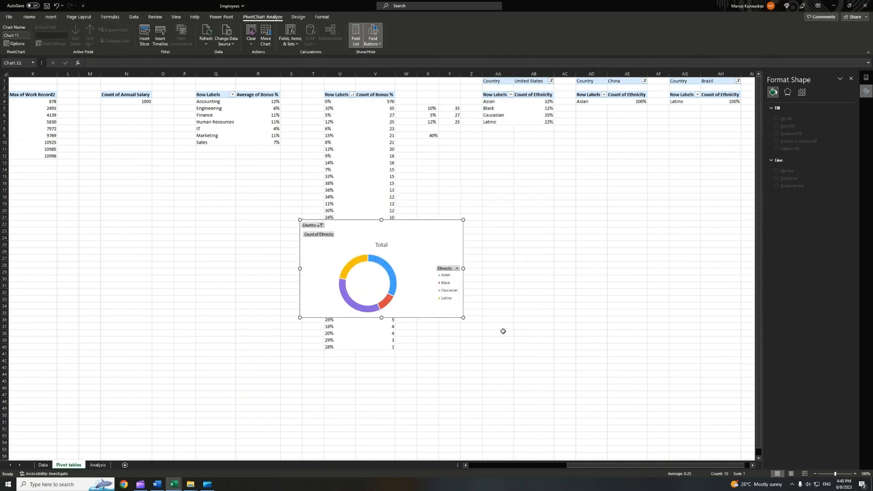
# Move the doughnut chart below the United States PivotTable and remove its title and all field buttons.
pyautogui.moveTo(421, 230); pyautogui.dragTo(543, 210)
pyautogui.click(503, 225)
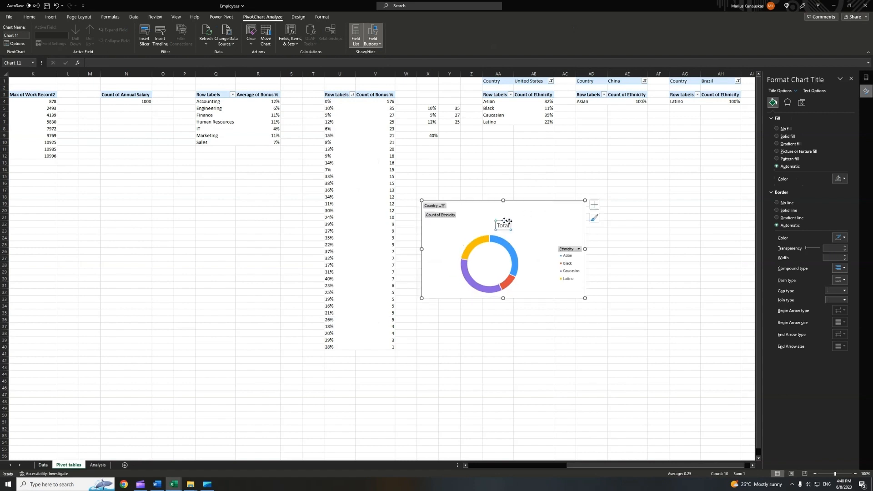
pyautogui.press('Delete')
pyautogui.rightClick(565, 242)
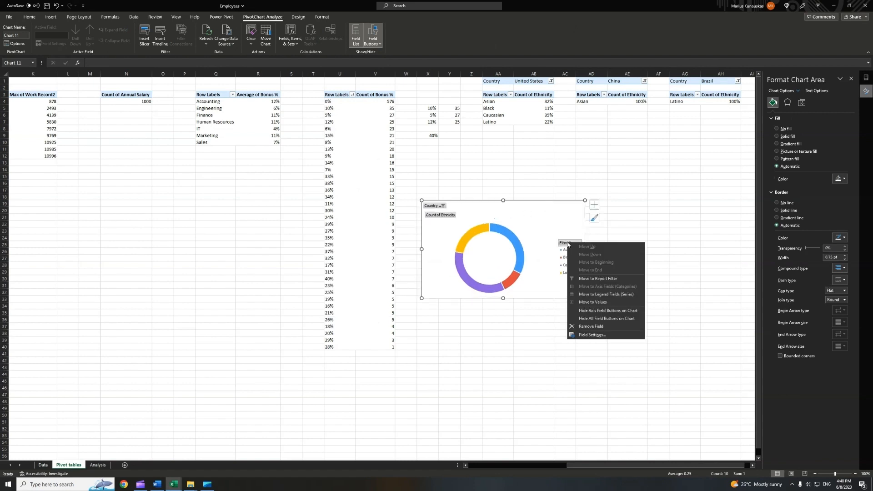
pyautogui.click(616, 319)
# Place the chart's legend at the bottom and slightly reduce the doughnut hole size.
pyautogui.click(570, 248)
pyautogui.rightClick(571, 248)
pyautogui.click(600, 299)
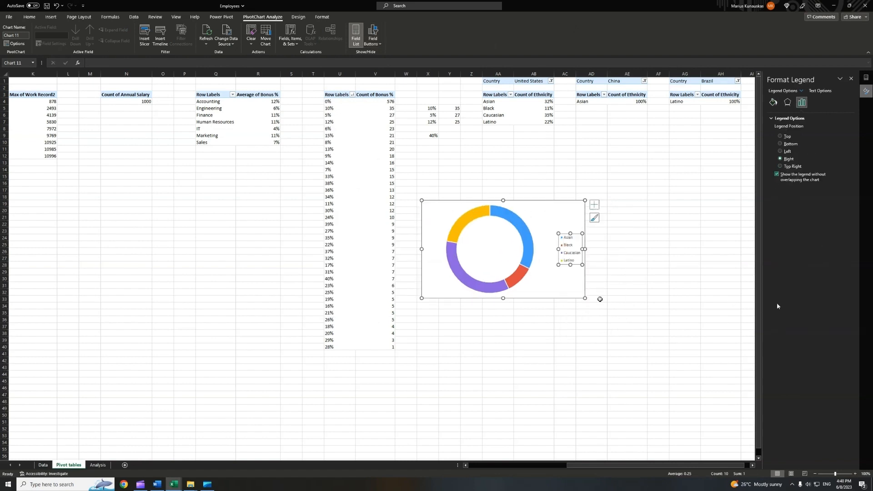
pyautogui.click(780, 144)
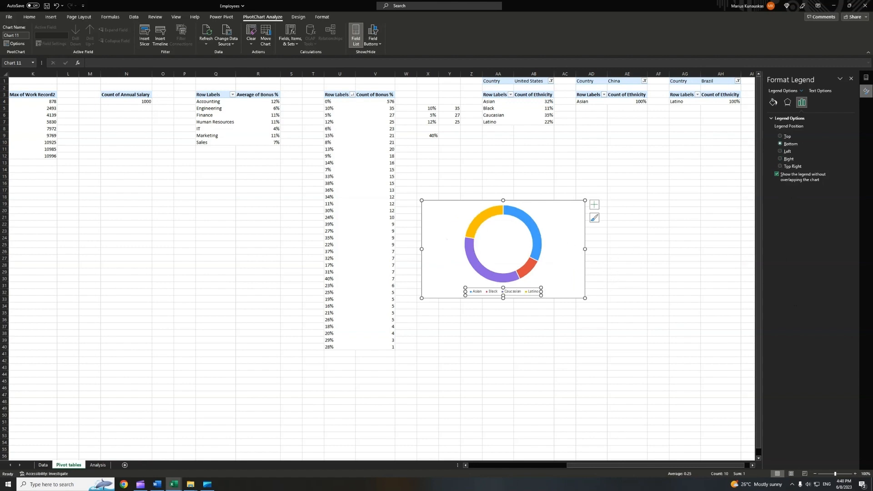
pyautogui.click(534, 224)
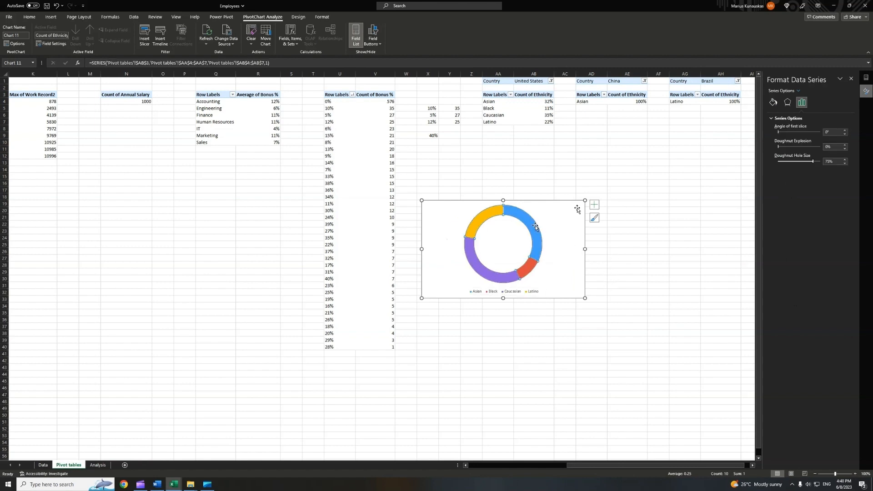
pyautogui.click(844, 163)
# Give the Asian slice a linear gradient fill with its lighter stop at 60% and coloured dark orange.
pyautogui.click(773, 102)
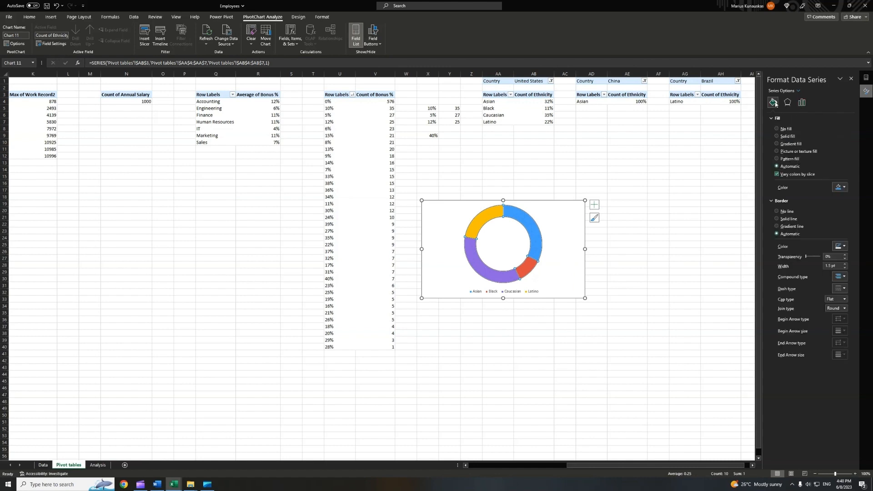
pyautogui.click(530, 230)
pyautogui.click(780, 144)
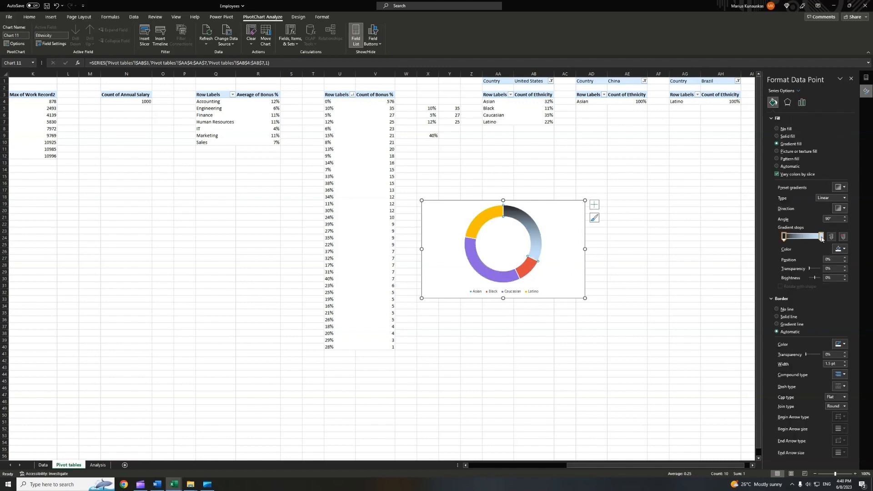
pyautogui.click(839, 259)
pyautogui.write('60')
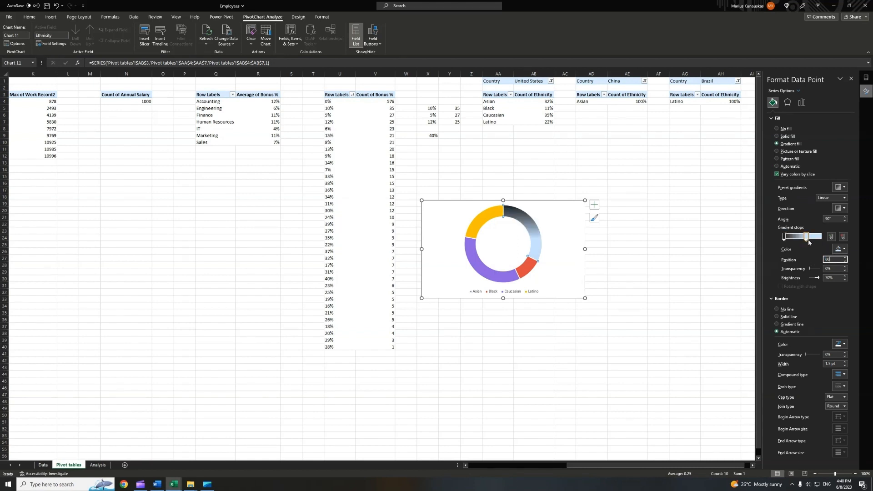
pyautogui.click(844, 249)
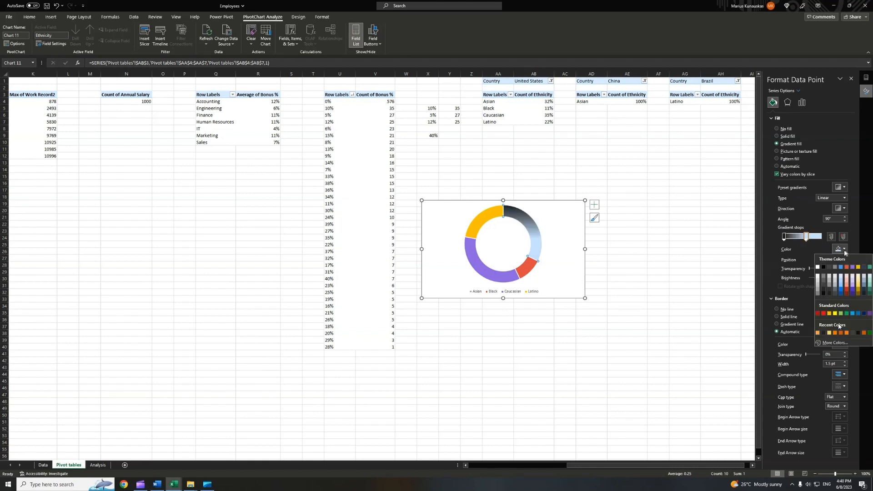
pyautogui.click(840, 333)
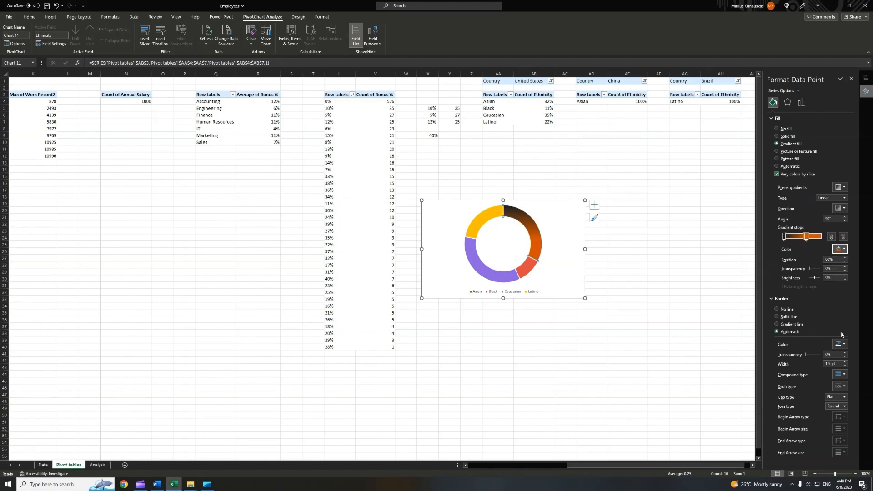
# Set the gradient angle of the Asian slice to 130°.
pyautogui.click(844, 217)
pyautogui.click(845, 217)
pyautogui.click(844, 217)
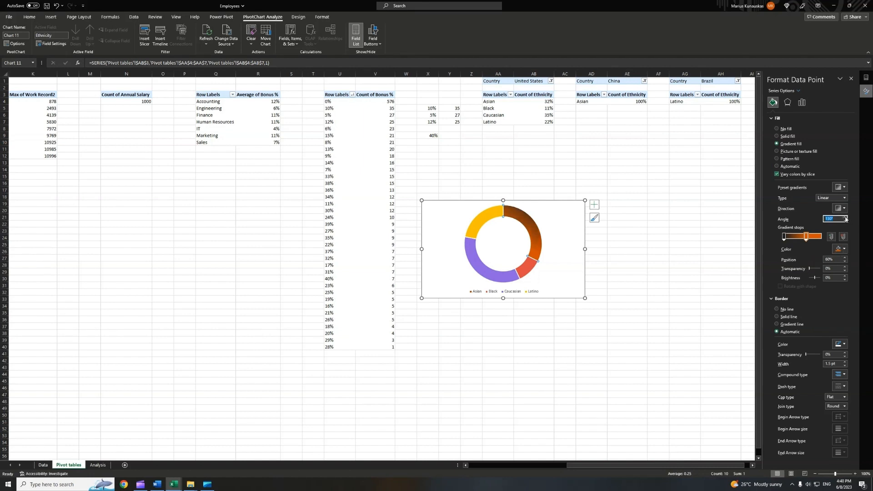
# Fill the Black slice with a gradient whose 60% stop is light orange, at an angle of 60°.
pyautogui.click(526, 263)
pyautogui.click(806, 237)
pyautogui.click(844, 250)
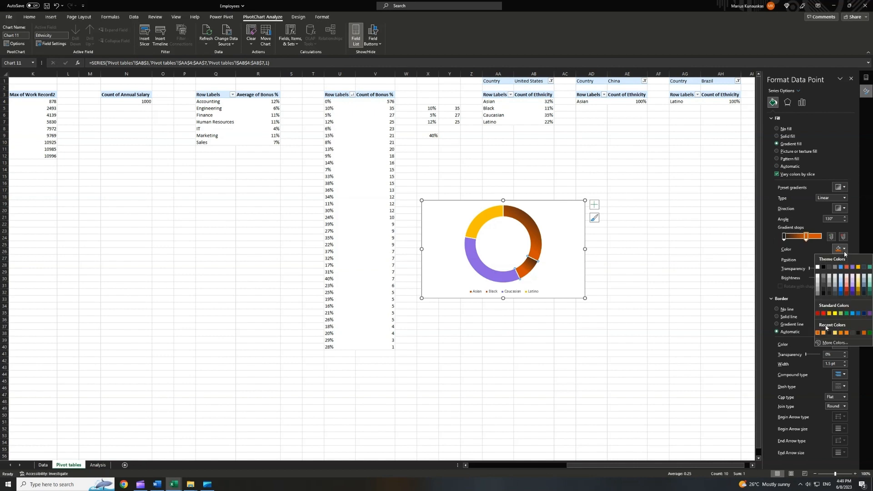
pyautogui.click(821, 332)
pyautogui.click(844, 221)
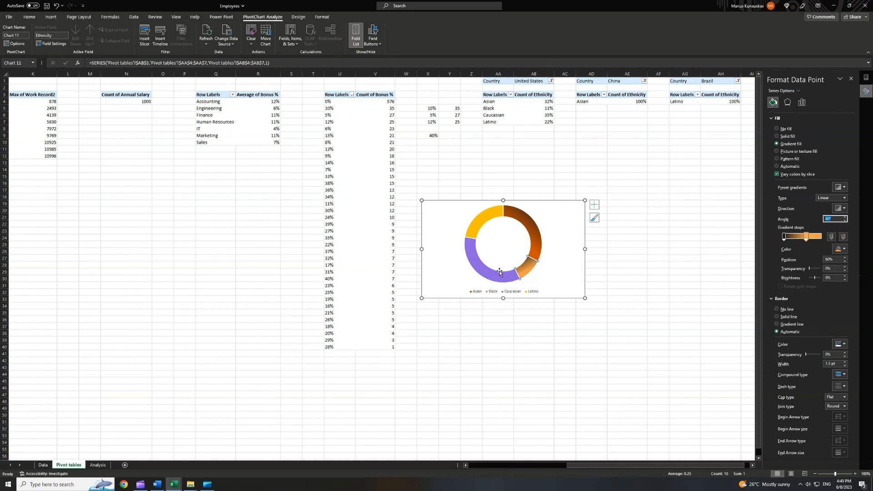
# Apply a gradient fill to the Caucasian slice and colour its 60% stop light yellow.
pyautogui.click(500, 274)
pyautogui.click(790, 144)
pyautogui.click(805, 237)
pyautogui.click(843, 249)
pyautogui.click(834, 332)
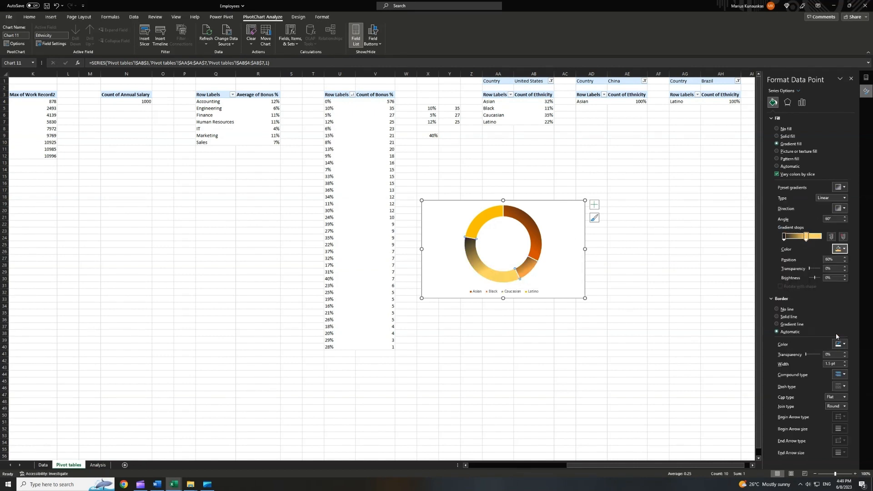
# Try different gradient angles on the Caucasian slice and settle on 350°.
pyautogui.click(845, 220)
pyautogui.click(844, 220)
pyautogui.click(844, 220)
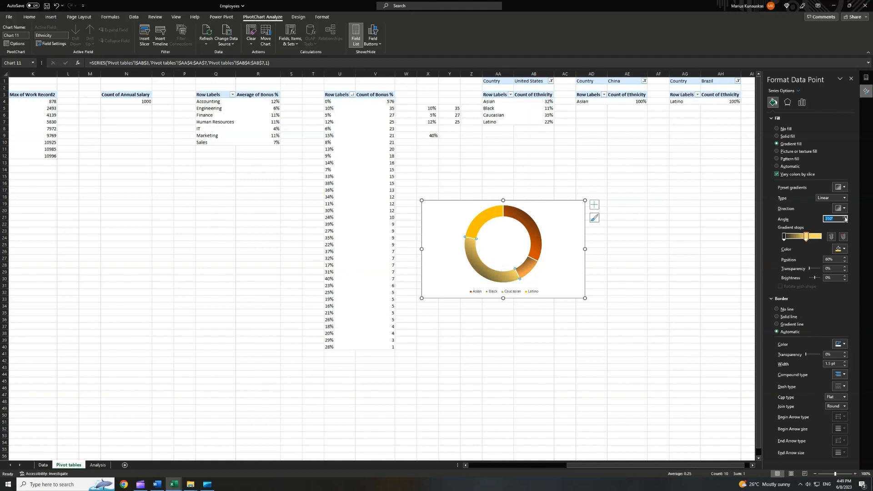
pyautogui.click(845, 220)
pyautogui.click(844, 221)
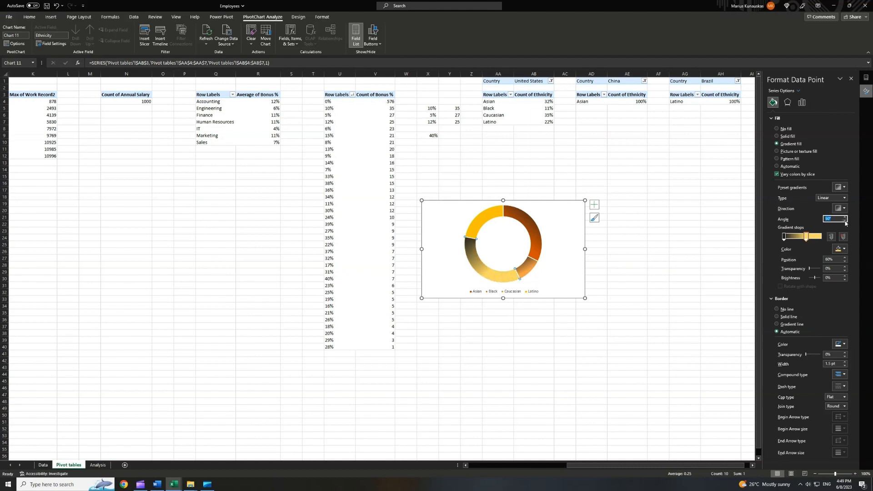
pyautogui.click(844, 218)
pyautogui.click(844, 218)
pyautogui.click(845, 217)
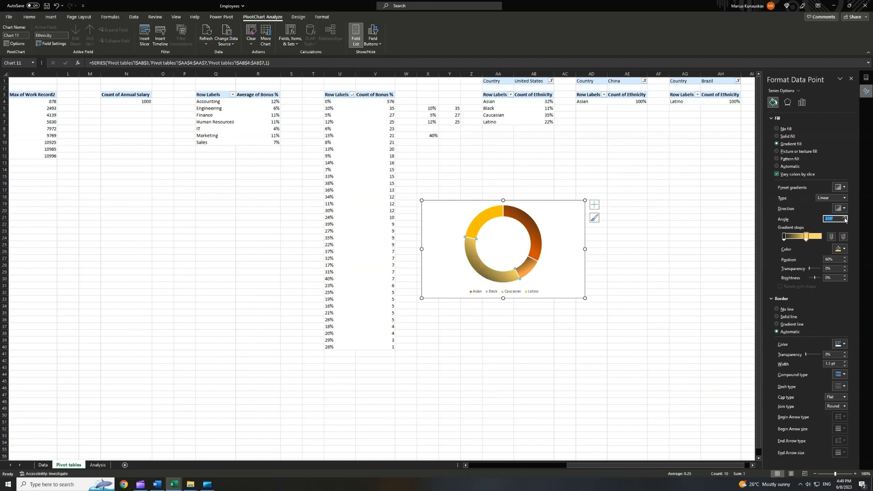
# Fill the Latino slice with a gradient whose 60% stop is dark gold, and adjust its gradient angle.
pyautogui.click(499, 214)
pyautogui.click(776, 144)
pyautogui.click(806, 237)
pyautogui.click(843, 249)
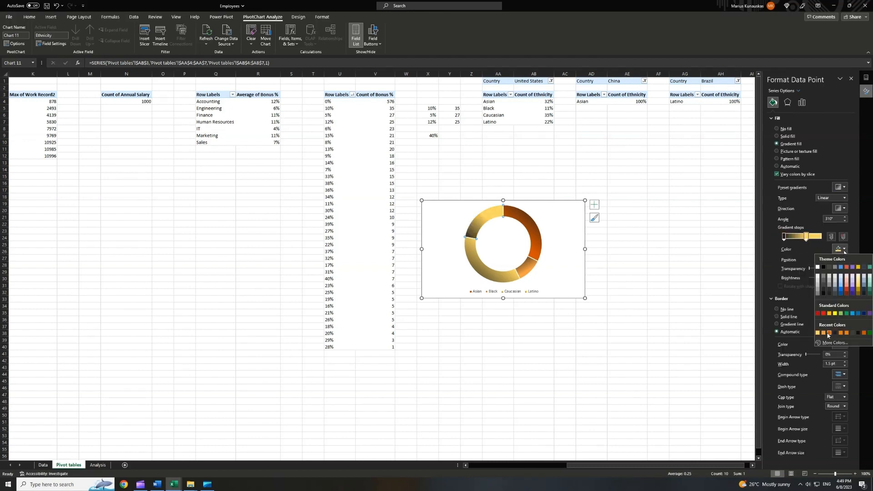
pyautogui.click(857, 298)
pyautogui.click(845, 217)
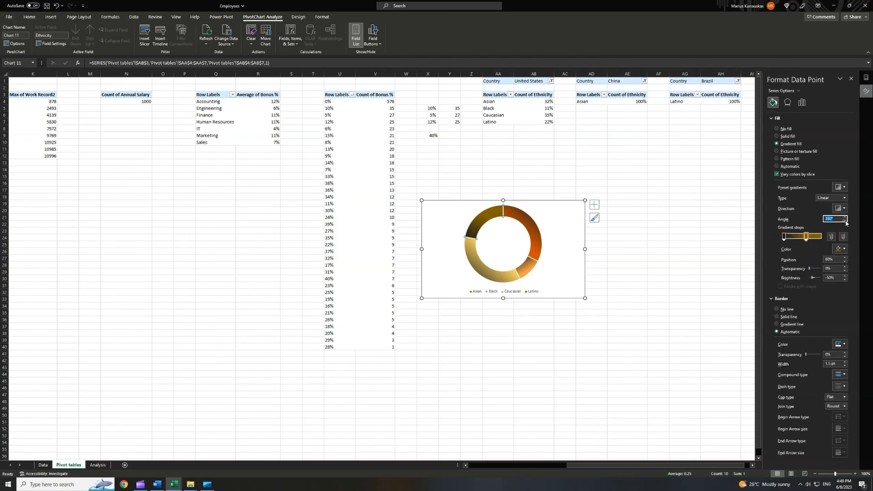
pyautogui.click(684, 263)
# Remove the fill and the outline from the doughnut chart's chart area.
pyautogui.click(563, 214)
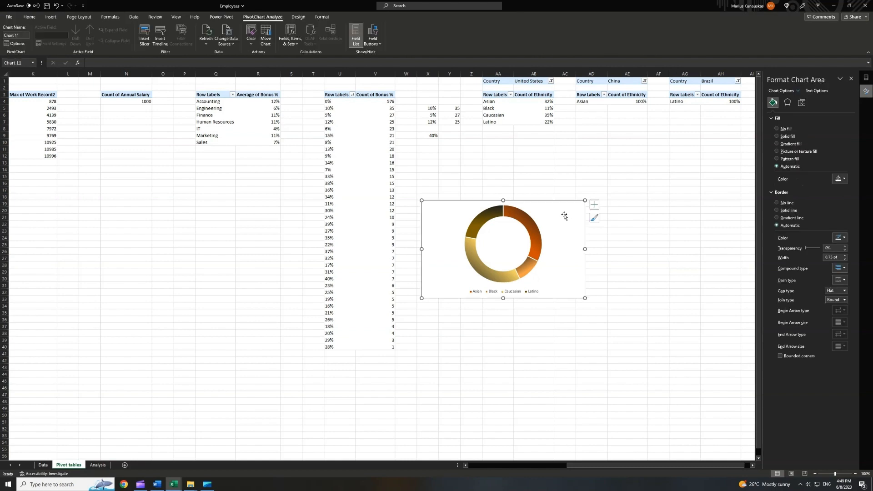
pyautogui.click(322, 17)
pyautogui.click(275, 27)
pyautogui.click(271, 131)
pyautogui.click(272, 35)
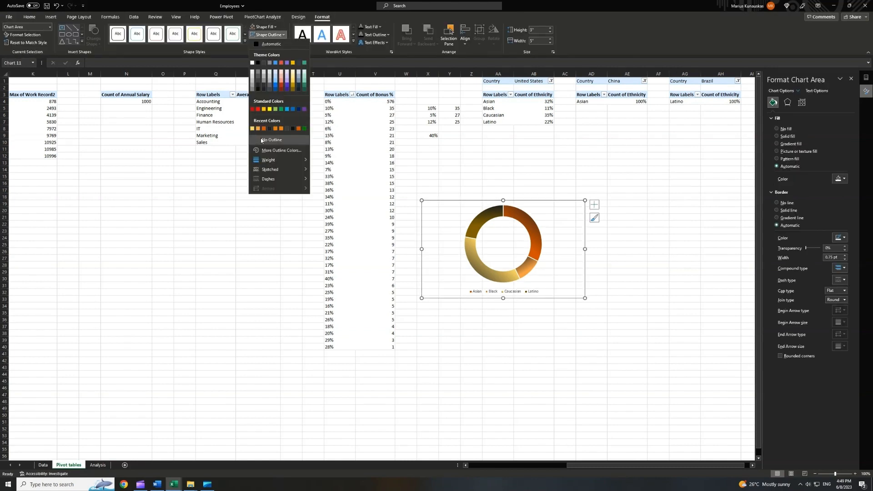
pyautogui.click(262, 140)
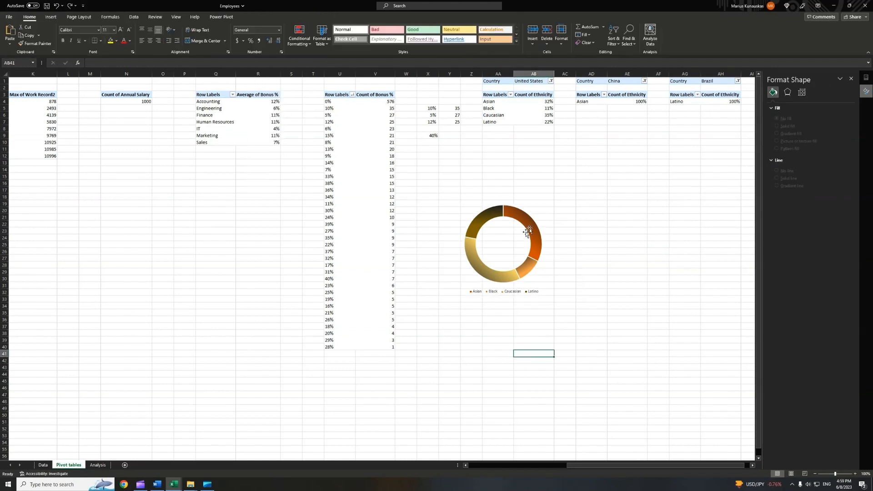
# Add data labels to the doughnut series and format them in white, bold Arial at size 10.
pyautogui.rightClick(529, 228)
pyautogui.click(559, 304)
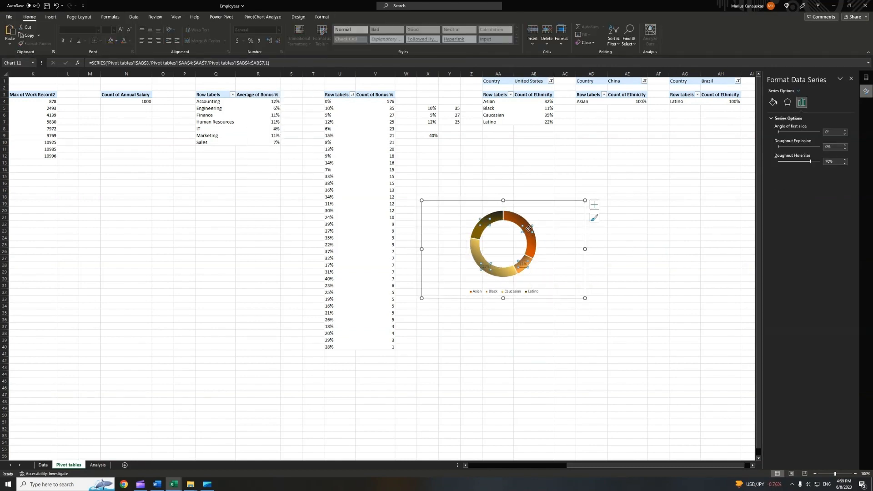
pyautogui.click(130, 41)
pyautogui.click(124, 80)
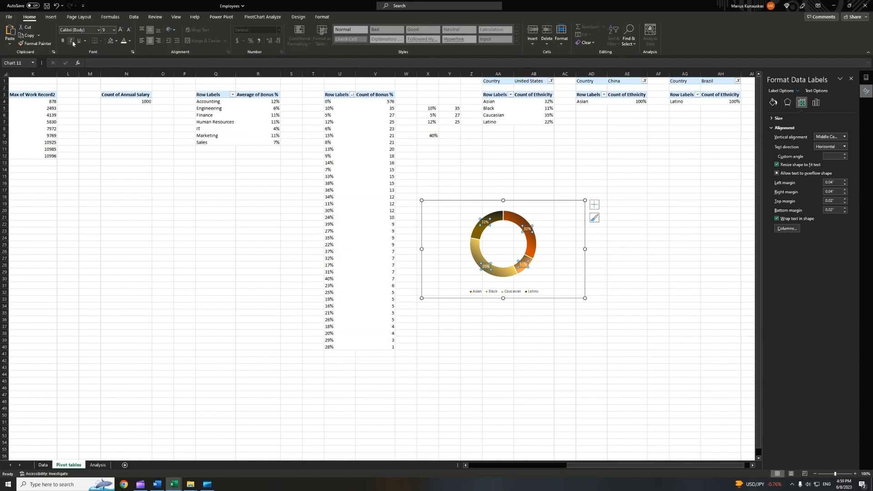
pyautogui.click(81, 30)
pyautogui.press('Return')
pyautogui.click(120, 30)
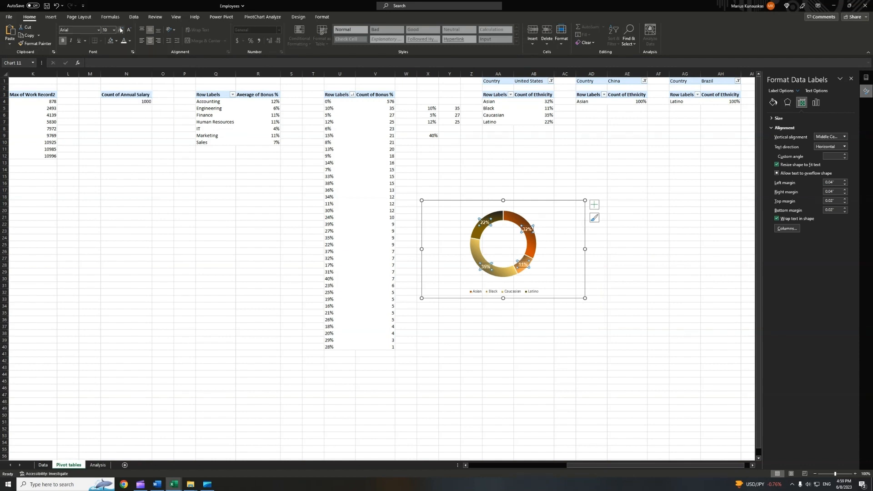
# Remove the border line from the Asian slice and from the whole doughnut series.
pyautogui.click(519, 219)
pyautogui.click(519, 218)
pyautogui.rightClick(519, 219)
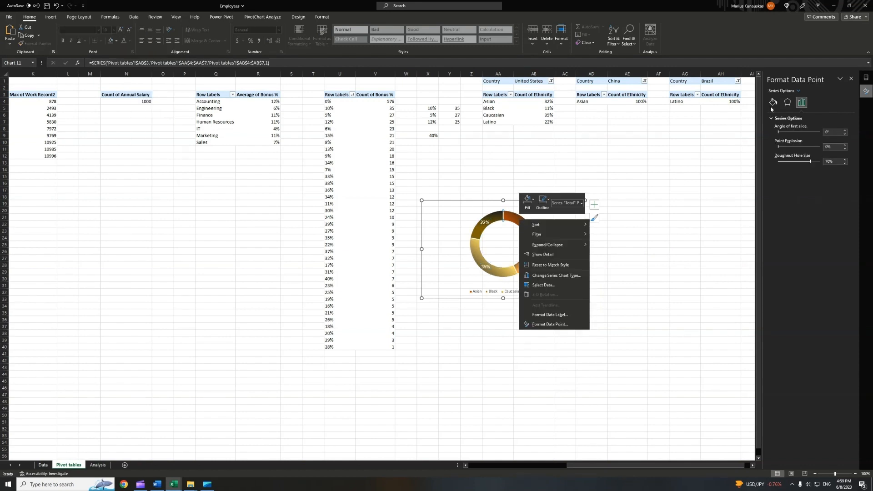
pyautogui.click(772, 104)
pyautogui.click(778, 310)
pyautogui.click(558, 182)
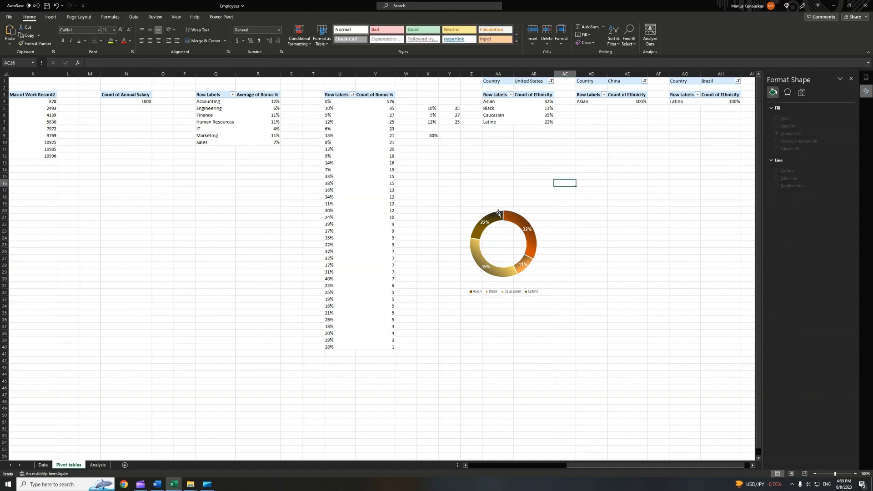
pyautogui.click(499, 214)
pyautogui.click(772, 103)
pyautogui.click(776, 212)
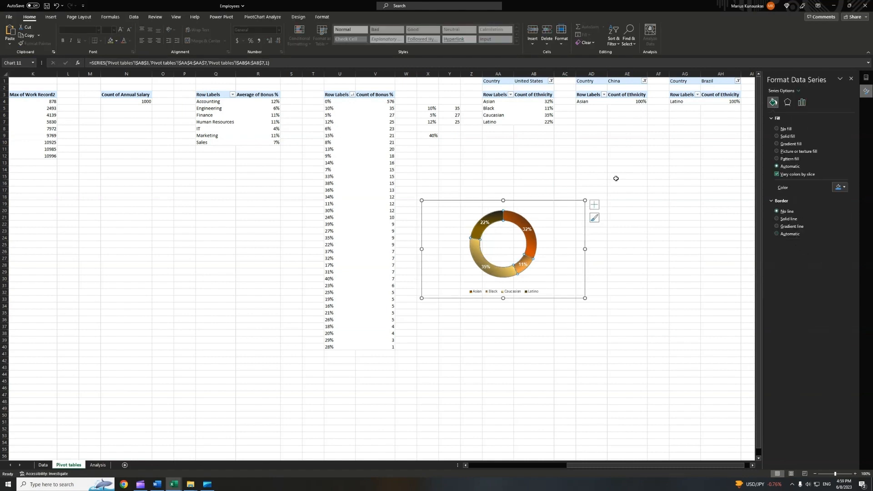
pyautogui.click(616, 176)
# Save the doughnut chart as a chart template named Pie 1, replacing the existing template.
pyautogui.click(533, 203)
pyautogui.rightClick(533, 203)
pyautogui.click(550, 311)
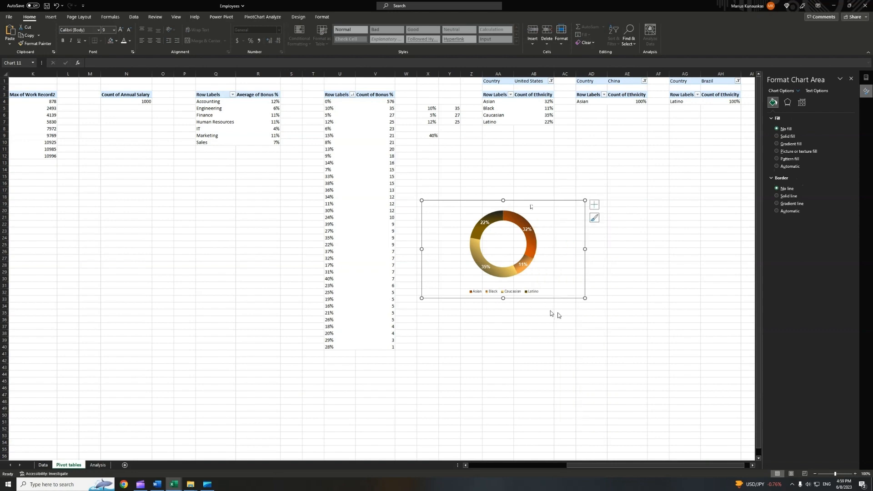
pyautogui.write('Pie 1')
pyautogui.press('Return')
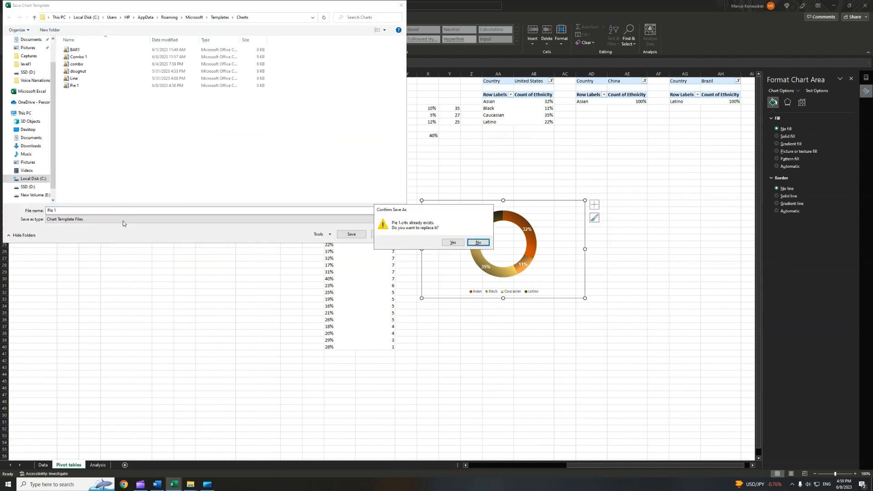
pyautogui.click(450, 241)
# Move the doughnut chart from the Pivot tables sheet to the Analysis sheet, over the narrow panel below Department Bonuses.
pyautogui.click(552, 188)
pyautogui.click(552, 208)
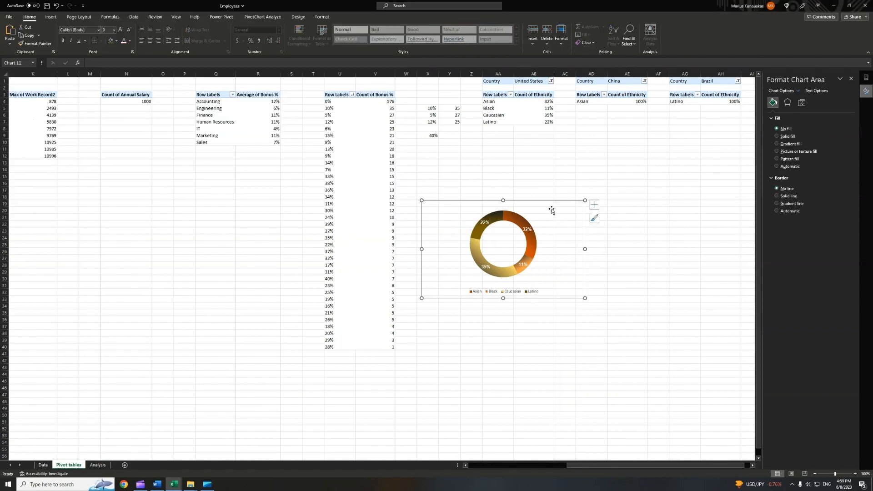
pyautogui.press('Delete')
pyautogui.click(98, 464)
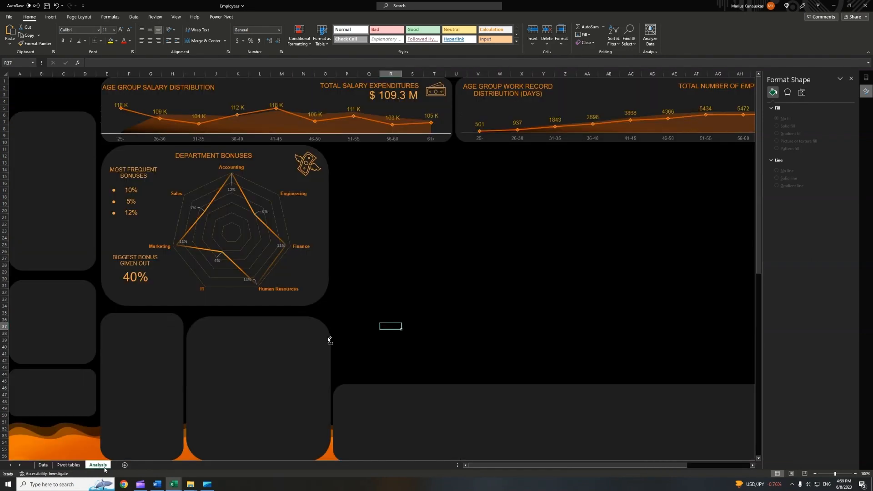
pyautogui.hotkey('ctrl', 'v')
pyautogui.moveTo(503, 325); pyautogui.dragTo(194, 371)
# Shrink the doughnut chart to fit the lower end of the narrow panel, with its legend in two rows beneath the ring.
pyautogui.scroll(-3, 228, 342)
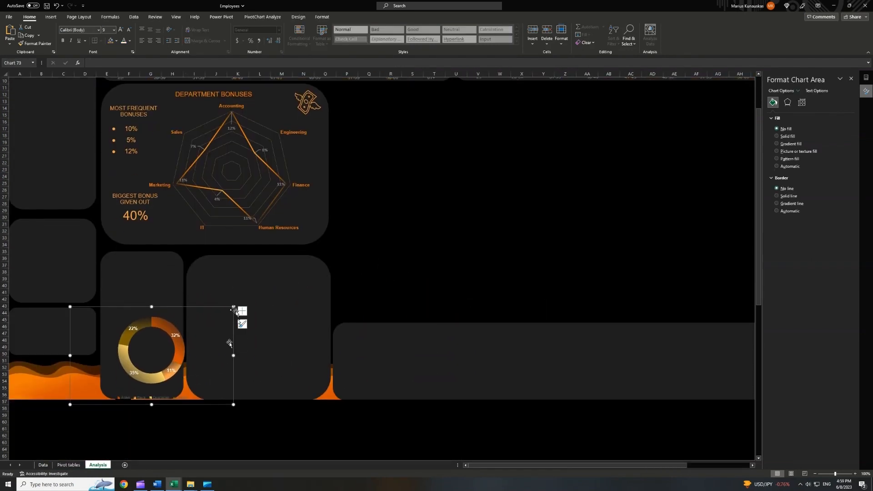
pyautogui.moveTo(233, 307); pyautogui.dragTo(176, 337)
pyautogui.moveTo(103, 402); pyautogui.dragTo(113, 390)
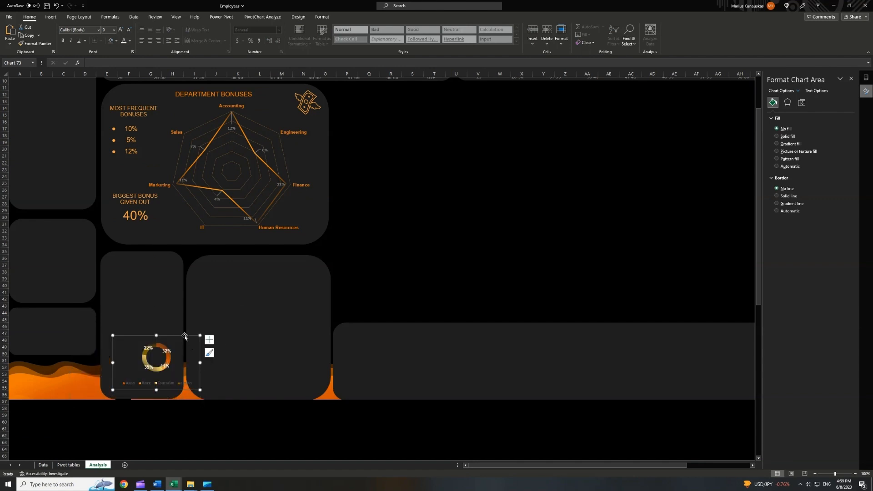
pyautogui.moveTo(185, 336); pyautogui.dragTo(184, 339)
pyautogui.click(172, 386)
pyautogui.moveTo(183, 386); pyautogui.dragTo(160, 375)
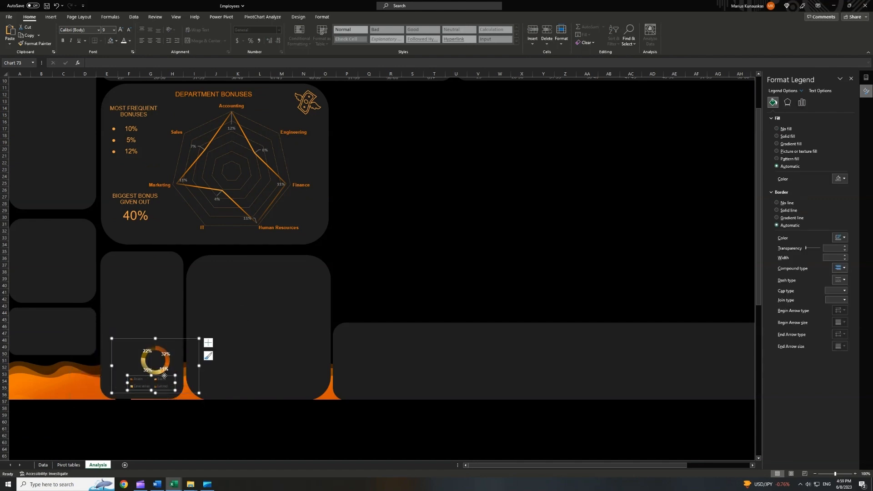
pyautogui.moveTo(198, 338); pyautogui.dragTo(174, 333)
pyautogui.hotkey('ctrl', 'z')
pyautogui.click(167, 342)
pyautogui.hotkey('ctrl', 'z')
pyautogui.click(164, 342)
pyautogui.click(165, 348)
# Format the doughnut chart's legend text in white Arial at size 10.
pyautogui.click(152, 384)
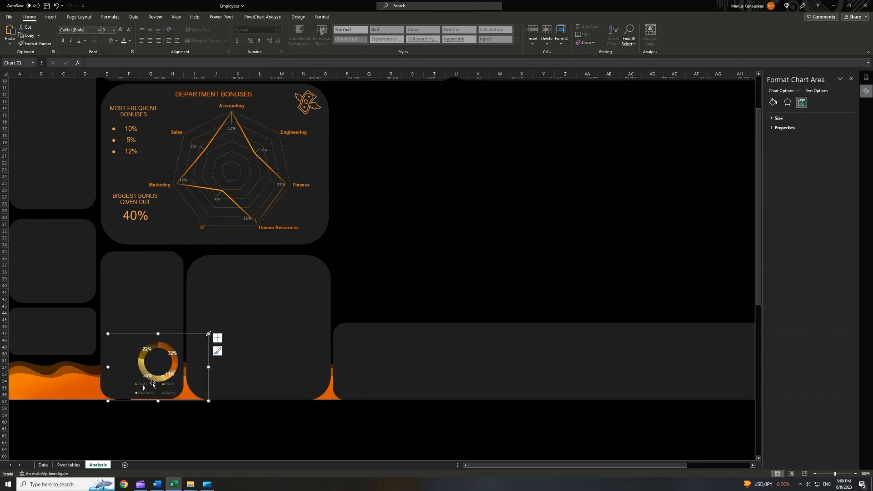
pyautogui.click(84, 33)
pyautogui.click(129, 41)
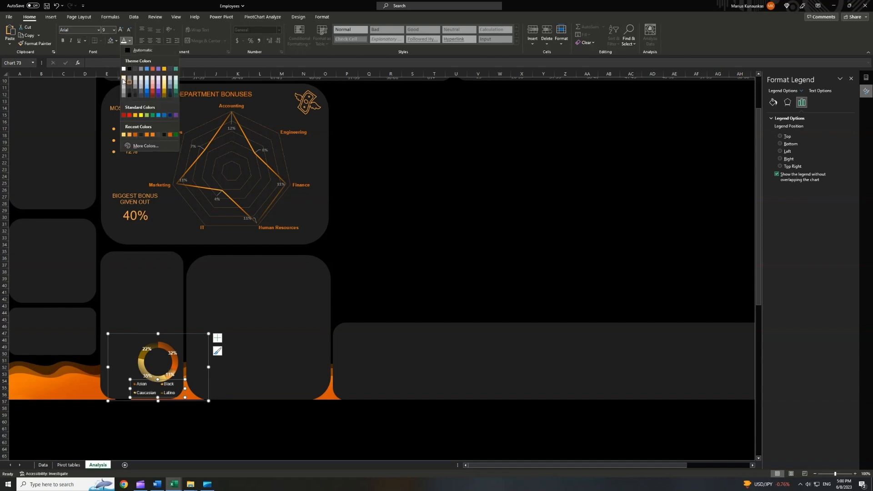
pyautogui.click(129, 41)
pyautogui.click(121, 30)
pyautogui.press('Escape')
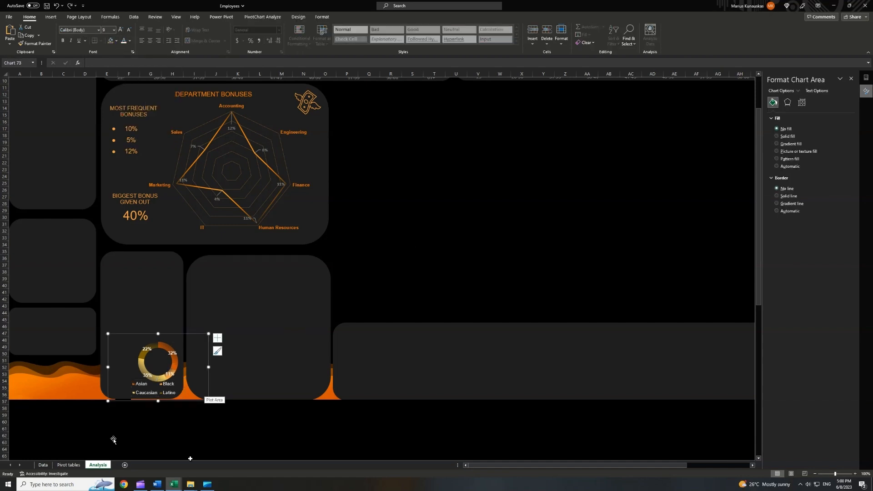
# Insert a chart for the China PivotTable using the Pie 1 template.
pyautogui.click(68, 464)
pyautogui.click(51, 17)
pyautogui.click(360, 34)
pyautogui.click(343, 172)
pyautogui.click(457, 170)
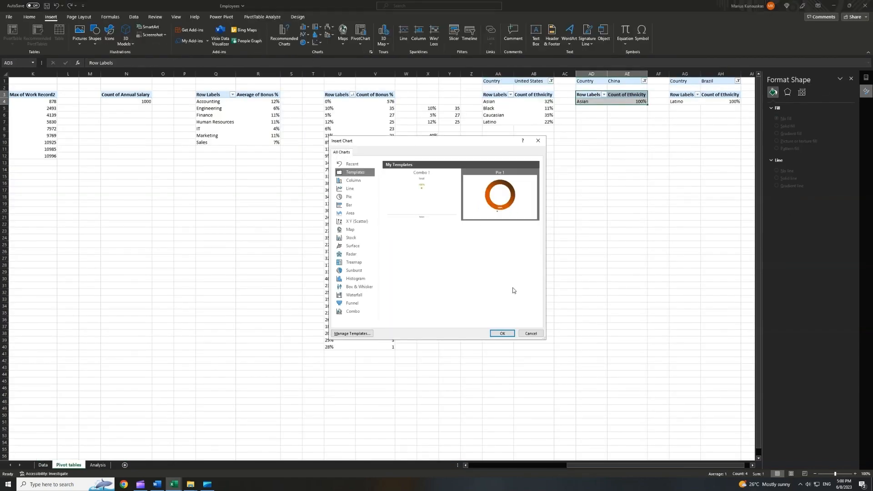
pyautogui.click(500, 333)
# Insert a chart for the Brazil PivotTable using the Pie 1 template.
pyautogui.moveTo(679, 95); pyautogui.dragTo(713, 101)
pyautogui.click(51, 17)
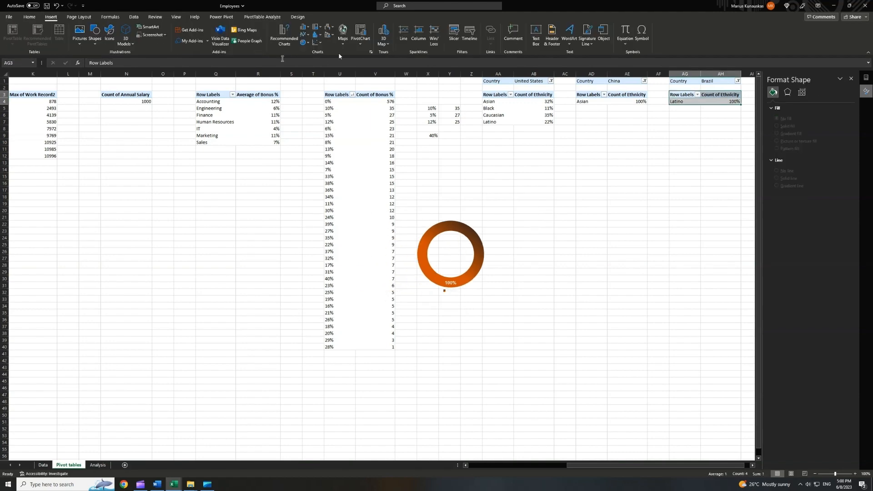
pyautogui.click(370, 52)
pyautogui.click(353, 173)
pyautogui.click(498, 192)
pyautogui.click(502, 333)
# Move the China and Brazil doughnut charts together from the Pivot tables sheet to the Analysis sheet.
pyautogui.click(498, 225)
pyautogui.click(479, 252)
pyautogui.moveTo(495, 240); pyautogui.dragTo(557, 242)
pyautogui.keyDown('ctrl'); pyautogui.click(407, 243); pyautogui.keyUp('ctrl')
pyautogui.hotkey('ctrl', 'x')
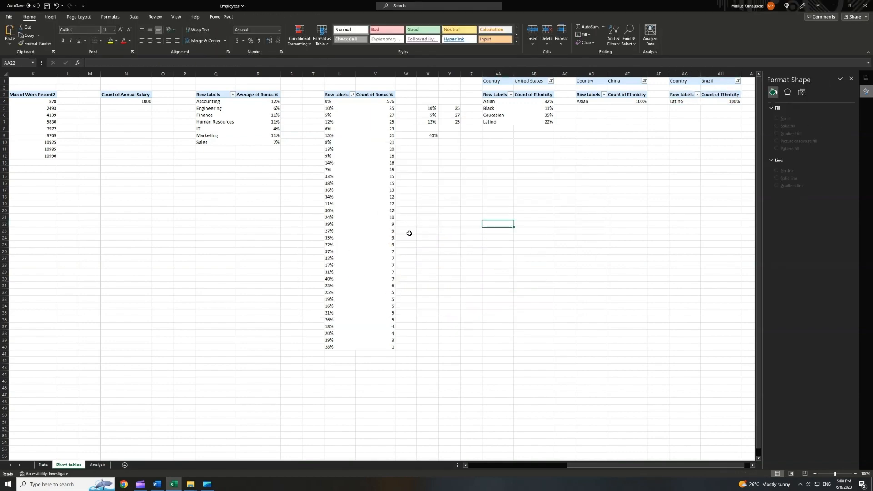
pyautogui.click(98, 465)
pyautogui.hotkey('ctrl', 'v')
# Delete the legends from the Brazil and China doughnut charts.
pyautogui.press('Delete')
pyautogui.click(599, 336)
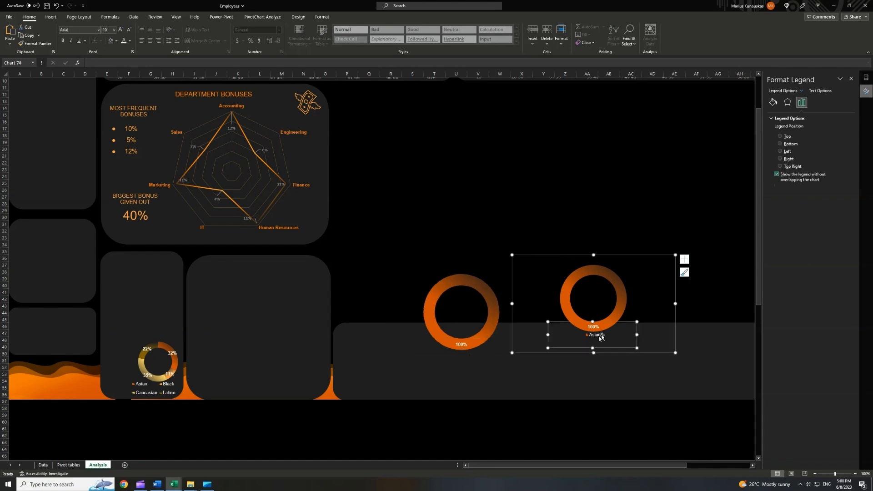
pyautogui.press('Delete')
# Shrink the Brazil doughnut chart and place it on the narrow panel directly above the United States doughnut.
pyautogui.click(485, 289)
pyautogui.moveTo(485, 270); pyautogui.dragTo(182, 318)
pyautogui.moveTo(240, 311); pyautogui.dragTo(195, 335)
pyautogui.moveTo(171, 335); pyautogui.dragTo(178, 331)
pyautogui.moveTo(203, 330); pyautogui.dragTo(179, 289)
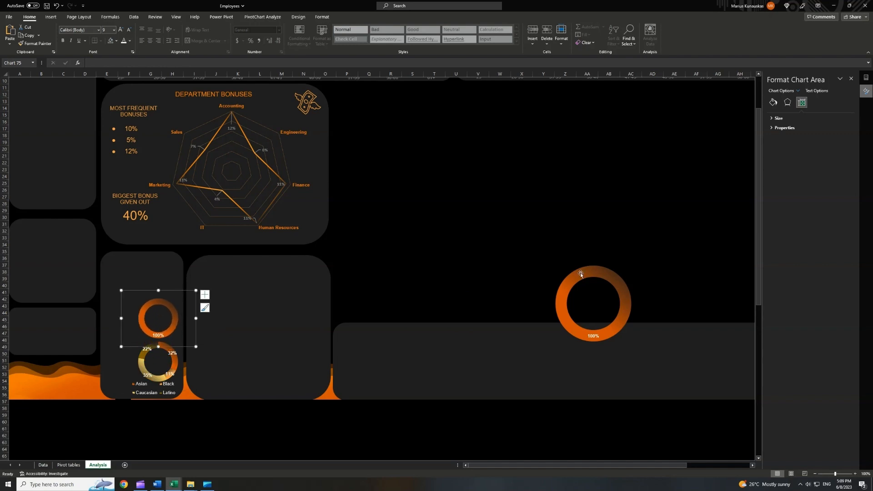
# Resize the China doughnut chart to 1.74" high by 2.29" wide and place it above the Brazil doughnut.
pyautogui.click(593, 269)
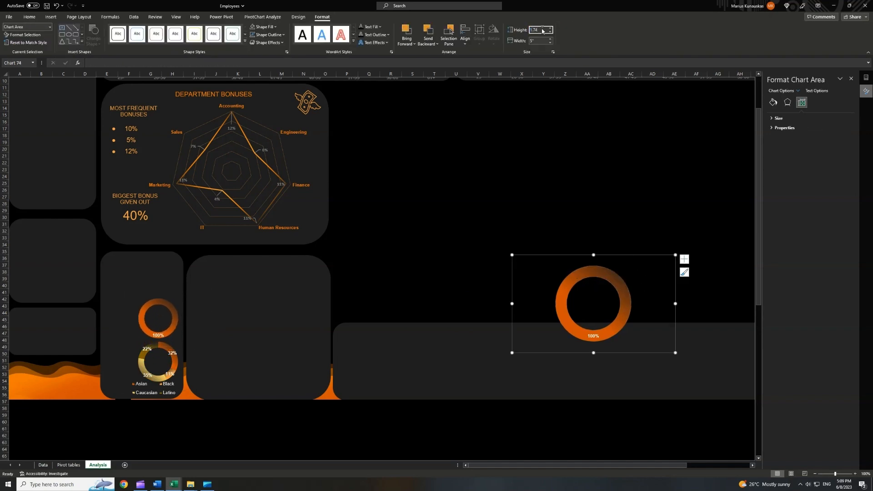
pyautogui.press('Return')
pyautogui.click(542, 41)
pyautogui.write('2.29')
pyautogui.press('Return')
pyautogui.moveTo(569, 255); pyautogui.dragTo(179, 245)
# Check the country data on the Pivot tables sheet, and give the China doughnut a gradient fill with a dark gold 60% stop.
pyautogui.click(62, 465)
pyautogui.click(92, 465)
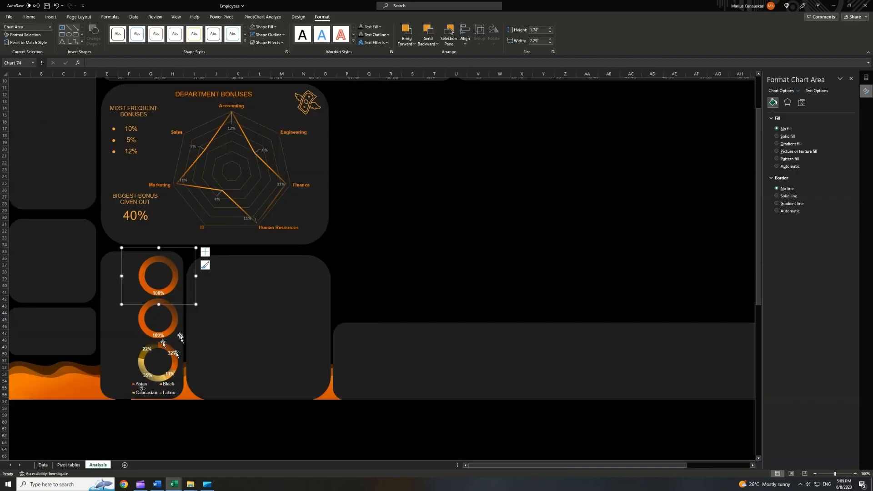
pyautogui.click(171, 266)
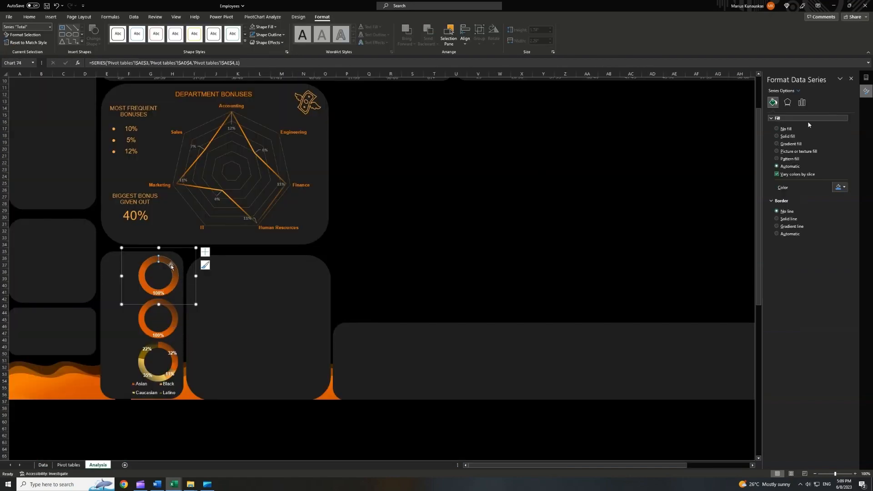
pyautogui.click(790, 143)
pyautogui.click(806, 236)
pyautogui.click(844, 249)
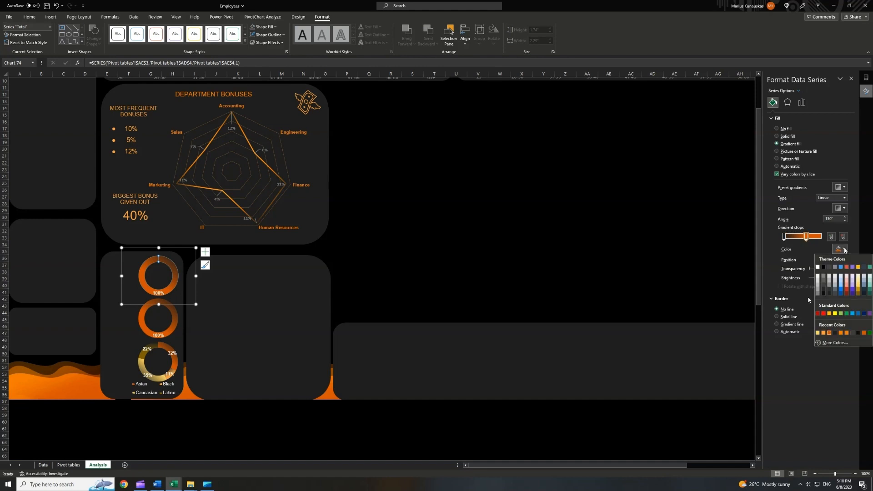
pyautogui.click(857, 296)
pyautogui.click(413, 244)
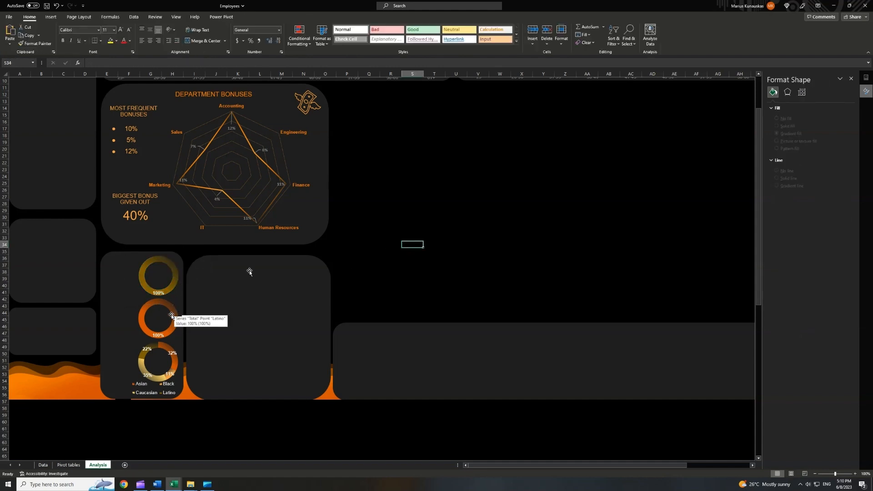
# Select the three doughnut charts on the narrow panel and align them with one another.
pyautogui.click(173, 311)
pyautogui.keyDown('ctrl'); pyautogui.click(170, 351); pyautogui.keyUp('ctrl')
pyautogui.keyDown('ctrl'); pyautogui.click(173, 276); pyautogui.keyUp('ctrl')
pyautogui.click(257, 16)
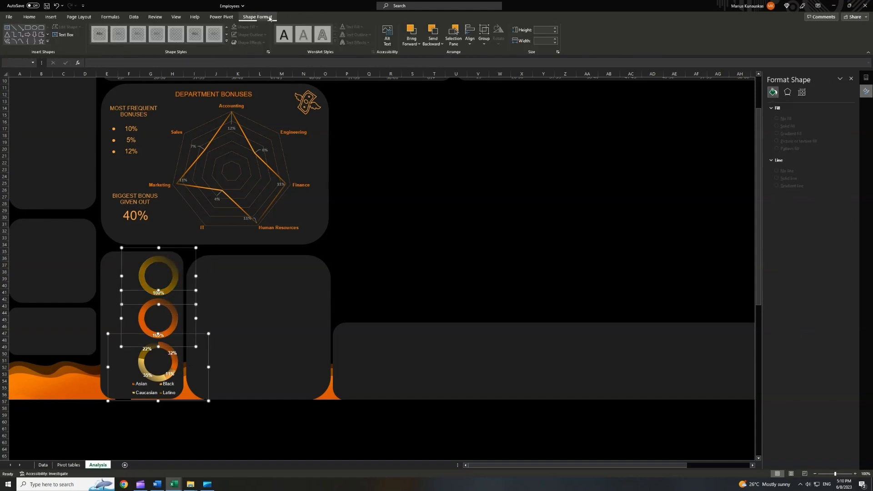
pyautogui.click(470, 34)
pyautogui.click(504, 111)
pyautogui.click(469, 35)
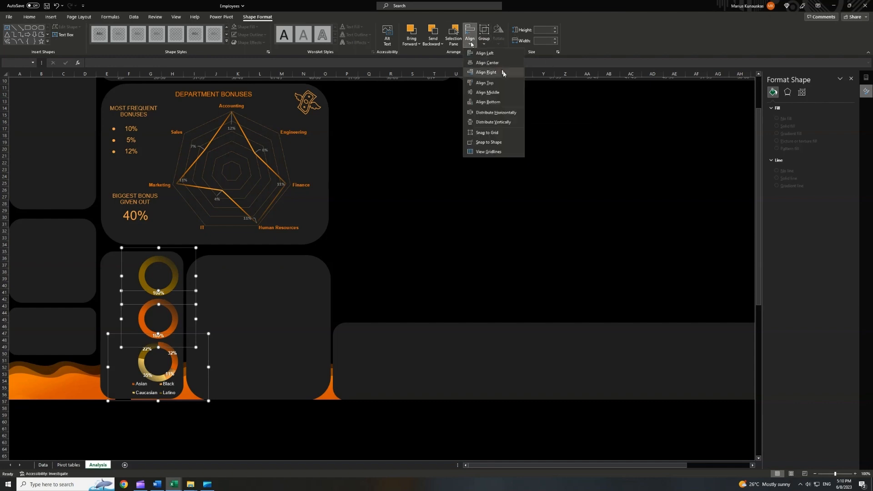
pyautogui.click(496, 92)
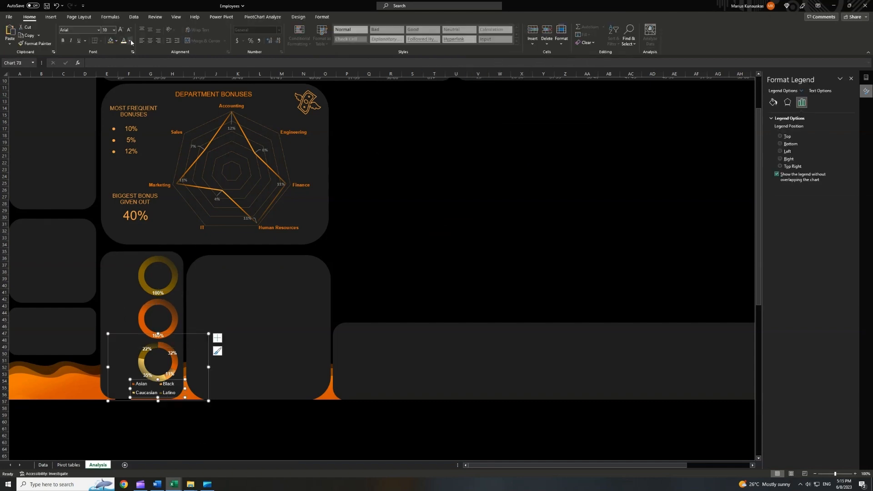
# Recolour the United States doughnut's legend text light orange and place a copy of a bonuses text box over that doughnut.
pyautogui.click(130, 42)
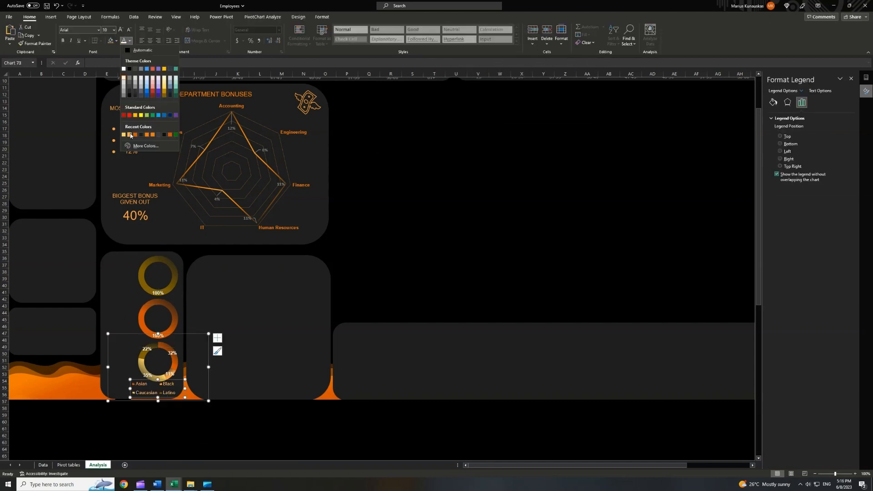
pyautogui.click(131, 135)
pyautogui.click(145, 103)
pyautogui.hotkey('ctrl', 'c')
pyautogui.hotkey('ctrl', 'v')
pyautogui.moveTo(145, 108); pyautogui.dragTo(165, 356)
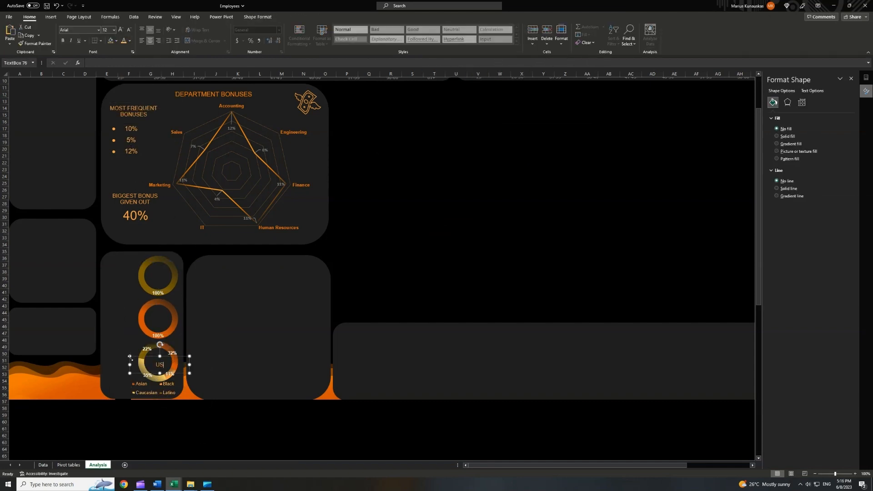
# Replace the copied text with US, enlarge it to 24 pt bold orange, and fit the label inside the United States doughnut.
pyautogui.hotkey('ctrl', 'a')
pyautogui.write('US')
pyautogui.click(120, 30)
pyautogui.click(120, 30)
pyautogui.click(121, 30)
pyautogui.click(121, 30)
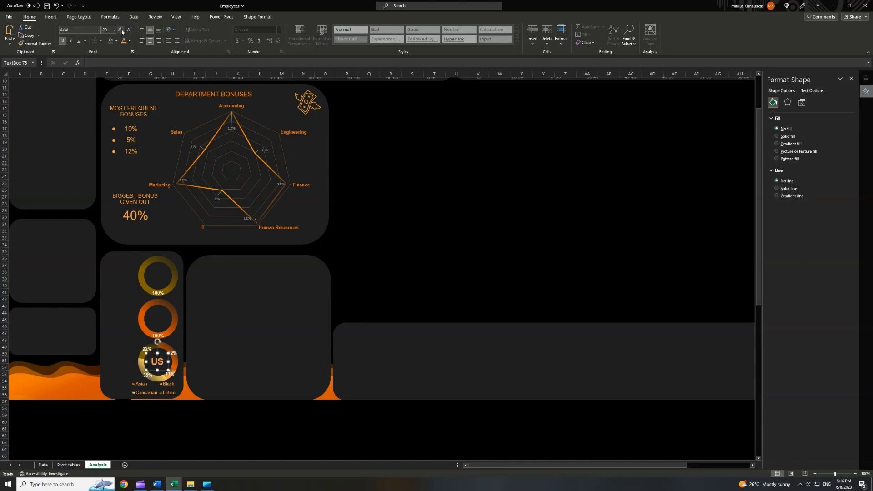
pyautogui.click(120, 30)
pyautogui.moveTo(161, 353); pyautogui.dragTo(172, 276)
pyautogui.click(130, 41)
pyautogui.click(153, 136)
# Duplicate the US label twice and use the copies as CN and BR labels inside the other two doughnuts.
pyautogui.hotkey('ctrl', 'c')
pyautogui.hotkey('ctrl', 'v')
pyautogui.hotkey('ctrl', 'v')
pyautogui.doubleClick(158, 276)
pyautogui.write('BR')
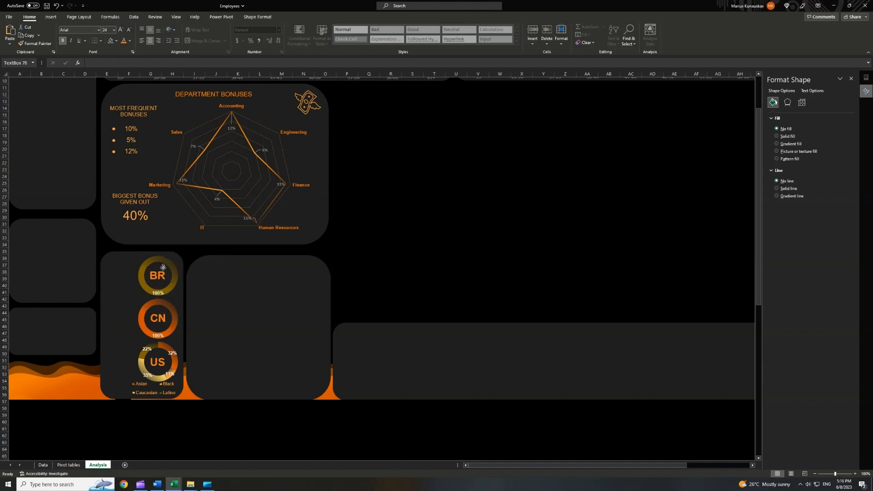
# Duplicate the DEPARTMENT BONUSES title, turn it vertical as COUNTRY ETHNICITY DISTRIBUTION and place it beside the three doughnuts.
pyautogui.click(188, 91)
pyautogui.hotkey('ctrl', 'v')
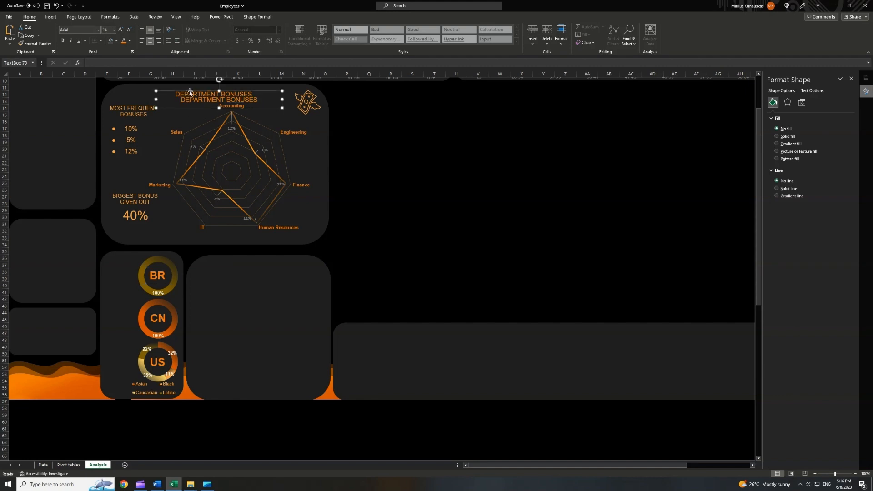
pyautogui.moveTo(190, 91); pyautogui.dragTo(119, 277)
pyautogui.hotkey('ctrl', 'a')
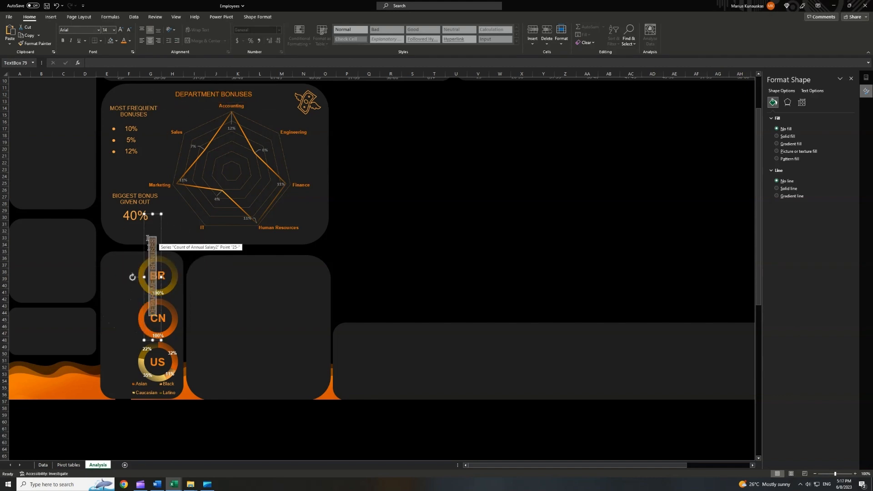
pyautogui.write('COUNTRY ETHNICI')
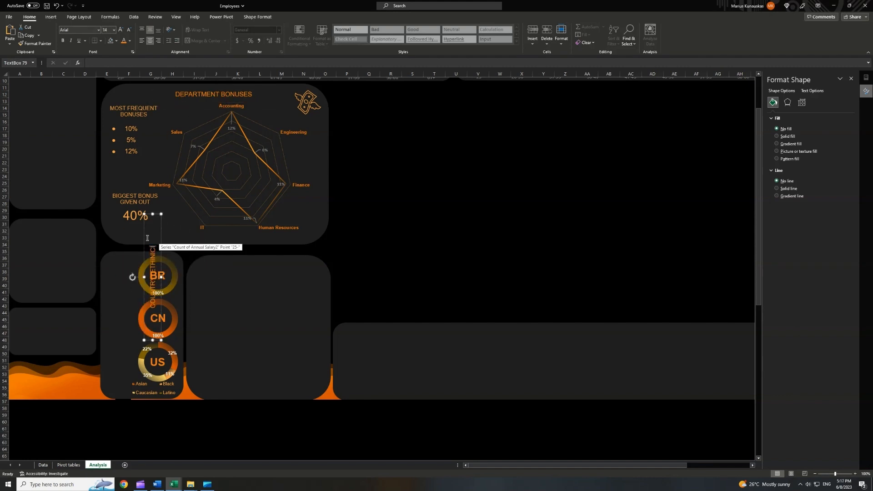
pyautogui.write('TY DISTRIBUTION')
pyautogui.moveTo(144, 264); pyautogui.dragTo(109, 310)
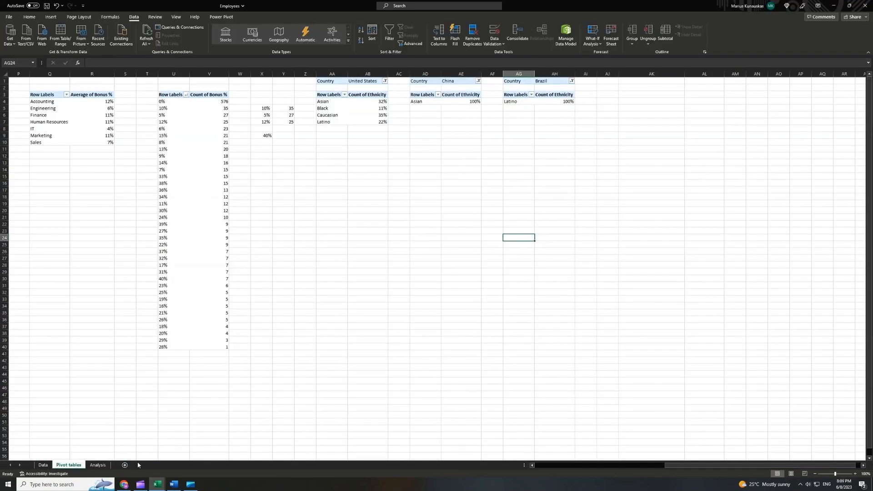
# On the Pivot tables sheet, copy the Count of Bonus % pivot table in columns U:V to cell AK3.
pyautogui.moveTo(170, 94); pyautogui.dragTo(218, 347)
pyautogui.hotkey('ctrl', 'c')
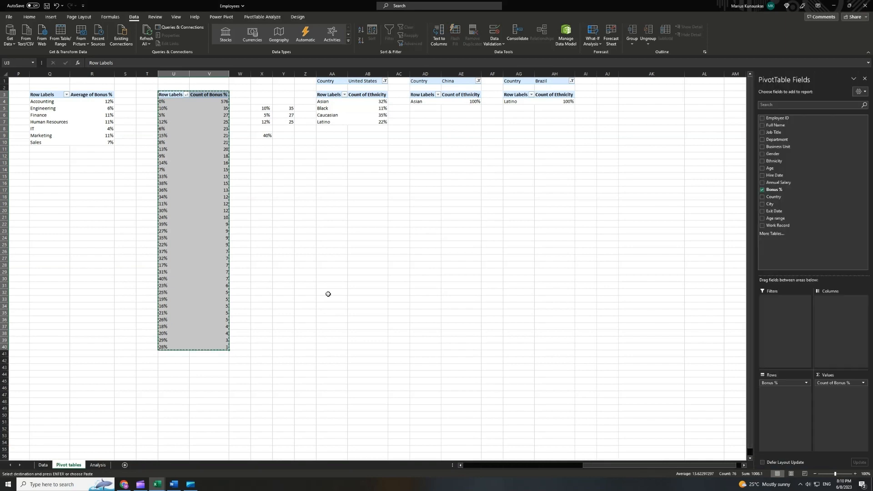
pyautogui.click(630, 94)
pyautogui.hotkey('ctrl', 'v')
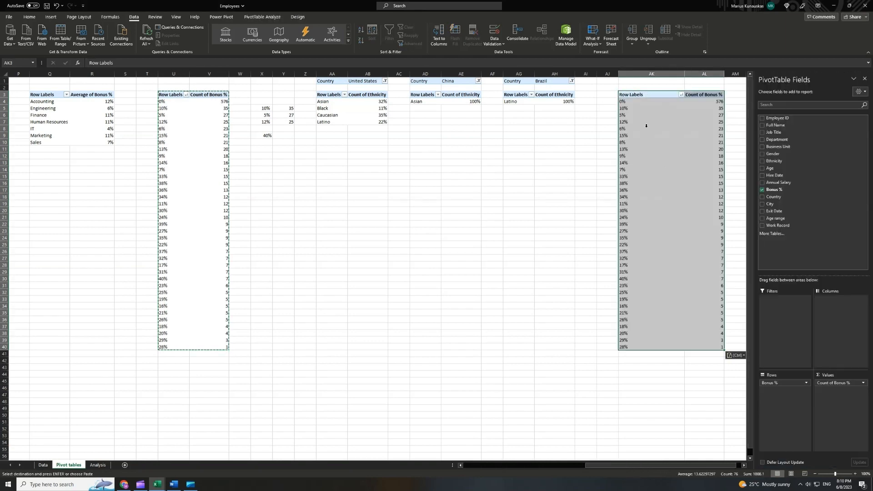
# Remove the Bonus % fields from the copied pivot table and use Job Title for both its rows and its counted values.
pyautogui.moveTo(782, 382); pyautogui.dragTo(633, 348)
pyautogui.moveTo(839, 383); pyautogui.dragTo(571, 305)
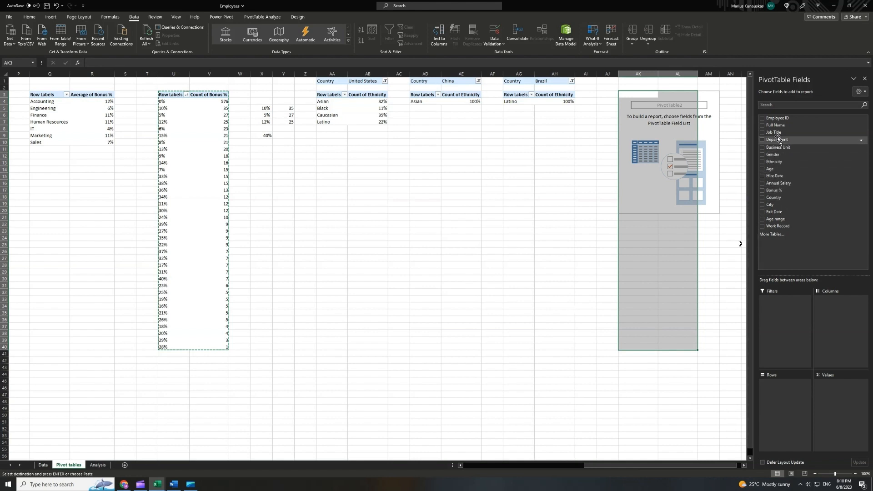
pyautogui.moveTo(774, 133); pyautogui.dragTo(841, 400)
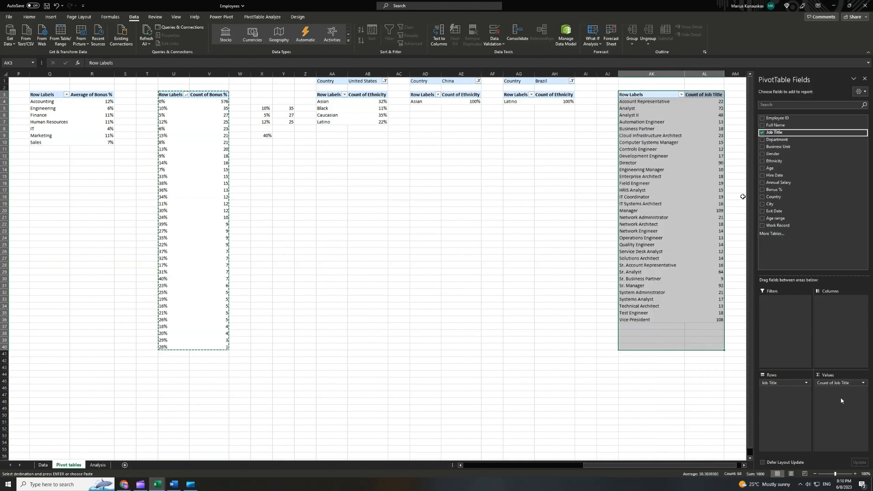
# Sort the job title pivot table by Count of Job Title from largest to smallest.
pyautogui.click(713, 101)
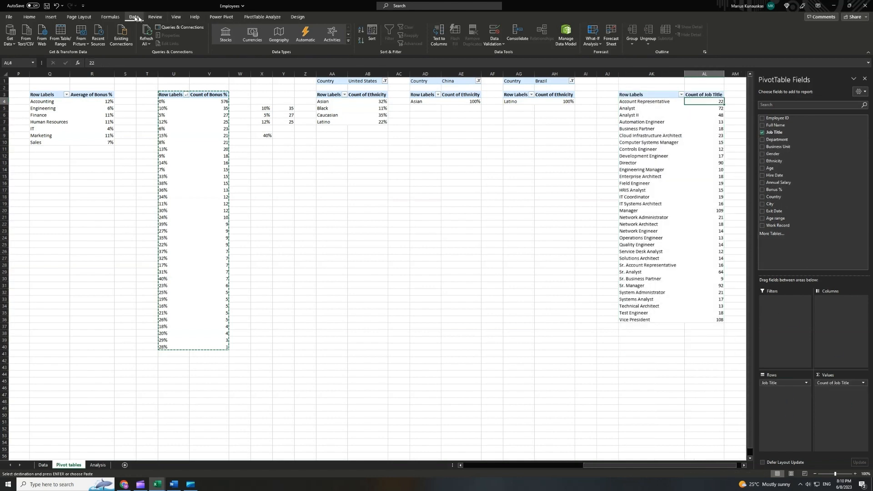
pyautogui.click(371, 38)
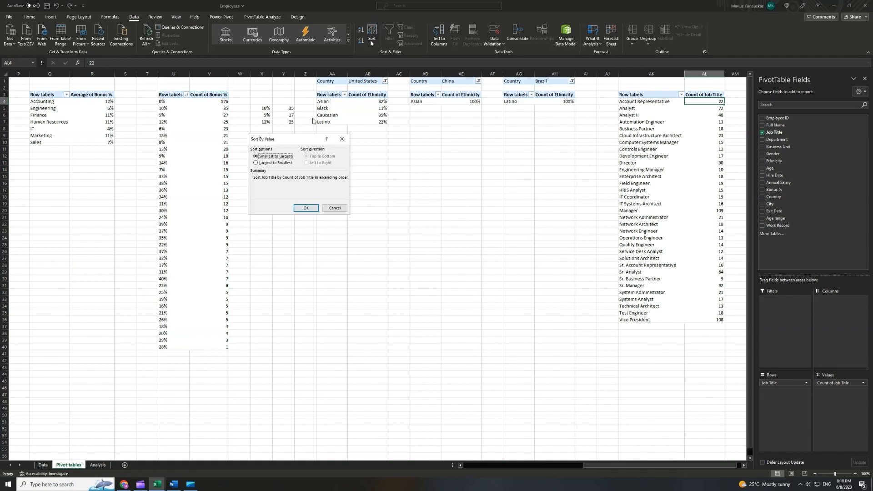
pyautogui.click(256, 163)
pyautogui.click(306, 208)
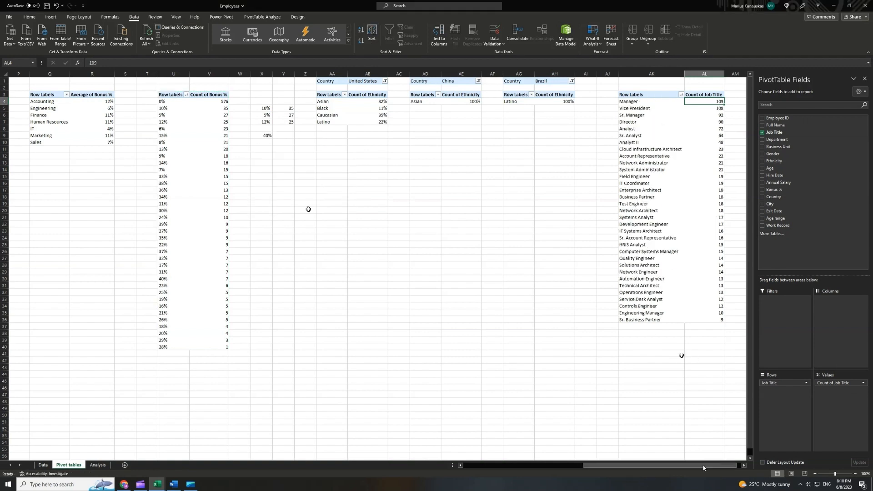
# Reference the pivot table's first five job titles and their counts in AN4:AO8, starting with =AK4 in AN4.
pyautogui.moveTo(704, 466); pyautogui.dragTo(735, 467)
pyautogui.click(744, 465)
pyautogui.click(744, 465)
pyautogui.click(743, 465)
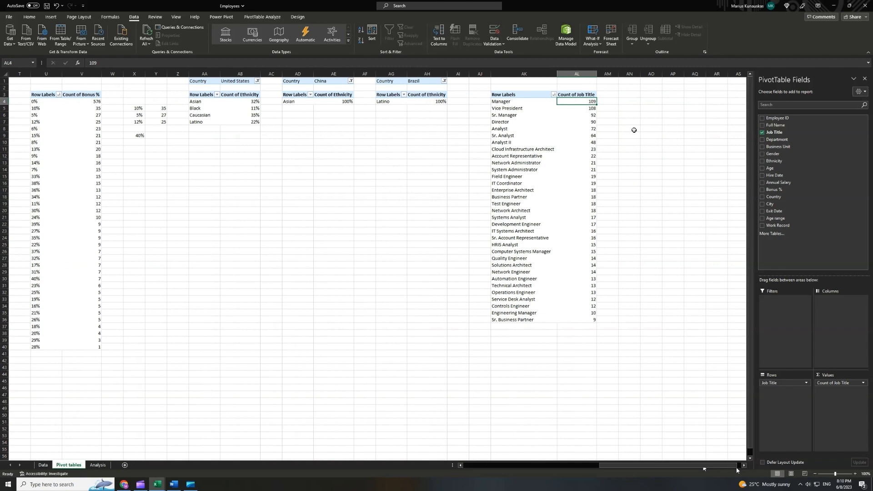
pyautogui.click(634, 102)
pyautogui.write('=')
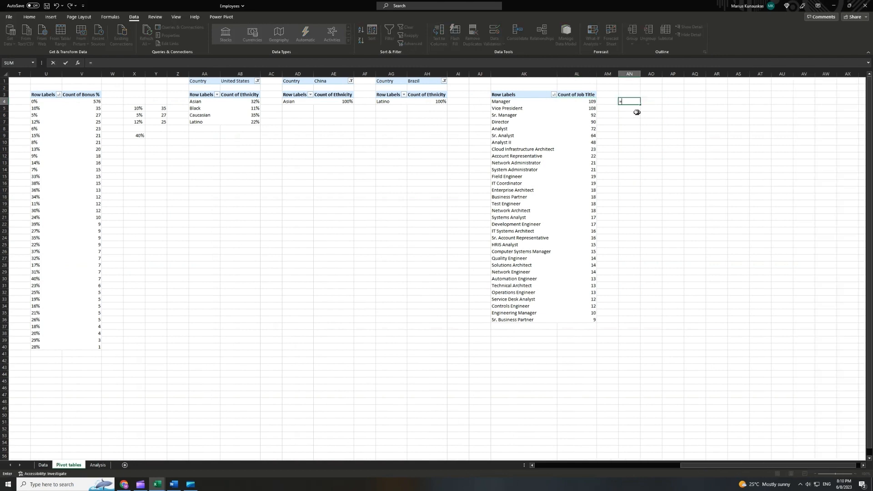
pyautogui.click(525, 102)
pyautogui.press('Return')
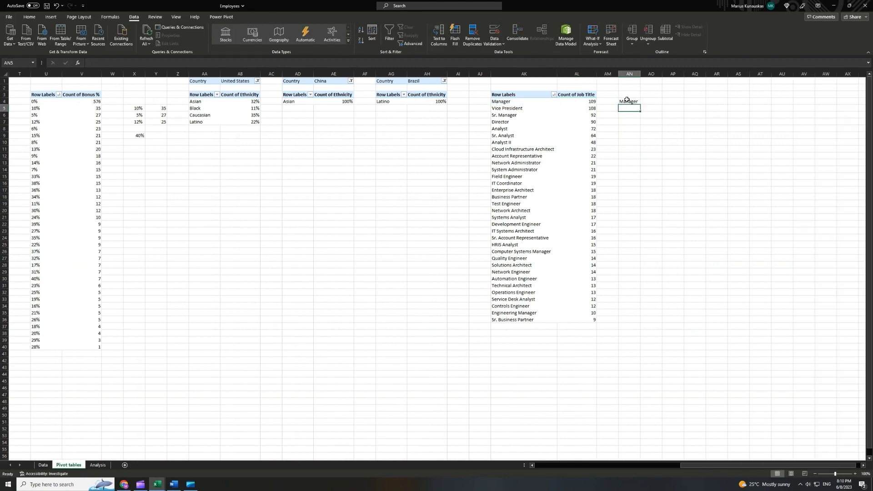
pyautogui.moveTo(637, 122); pyautogui.dragTo(662, 133)
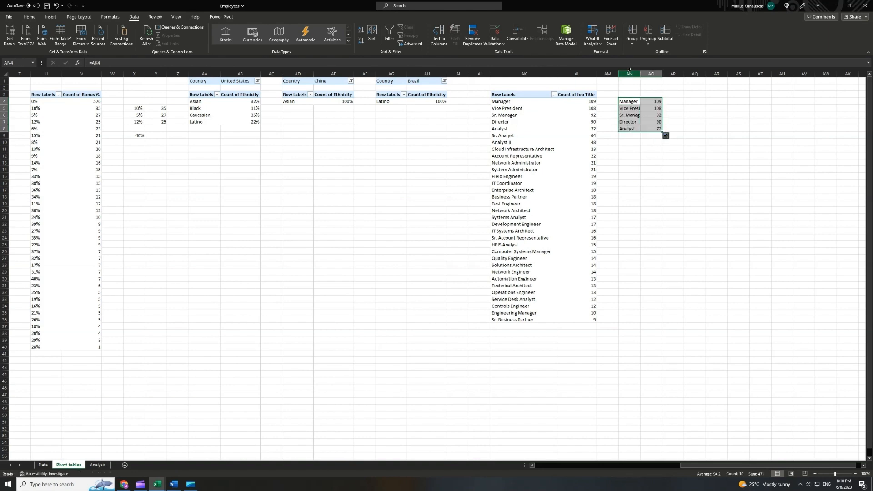
# Autofit the widths of columns AN and AO to the job titles and counts.
pyautogui.moveTo(629, 74); pyautogui.dragTo(647, 73)
pyautogui.doubleClick(639, 74)
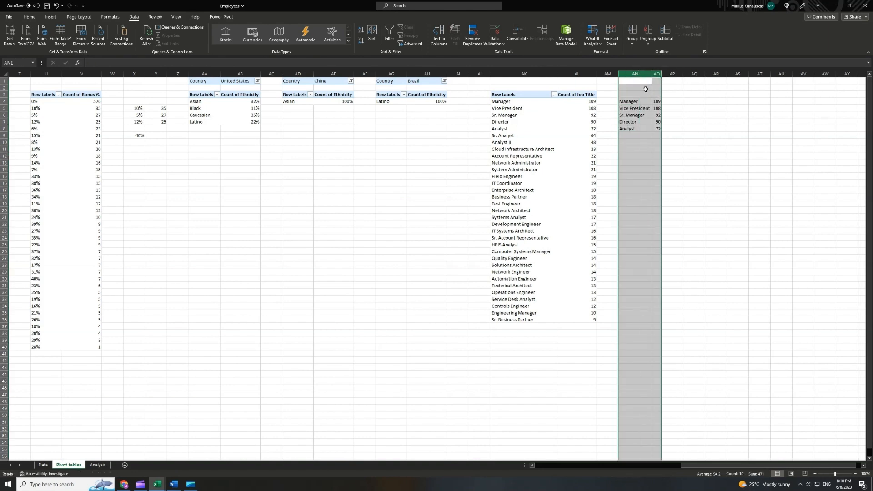
pyautogui.click(649, 138)
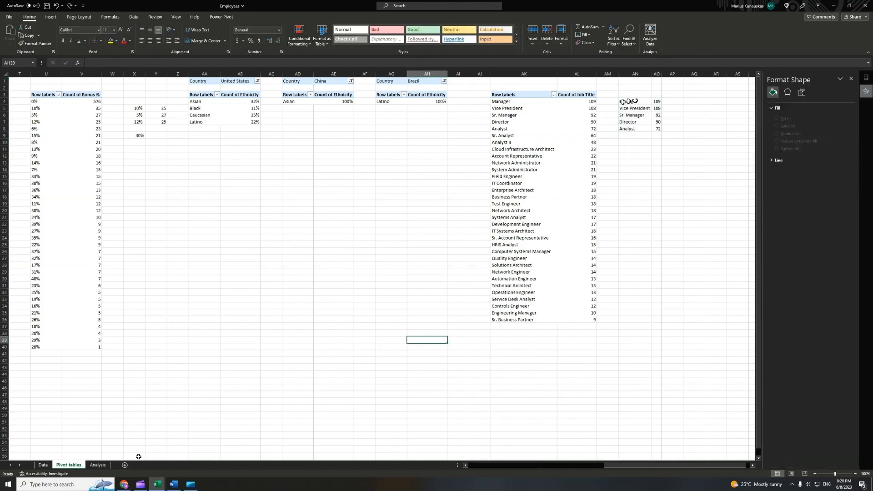
# Insert a clustered bar chart from the five job titles and counts in AN4:AO8.
pyautogui.moveTo(627, 101); pyautogui.dragTo(658, 130)
pyautogui.click(50, 16)
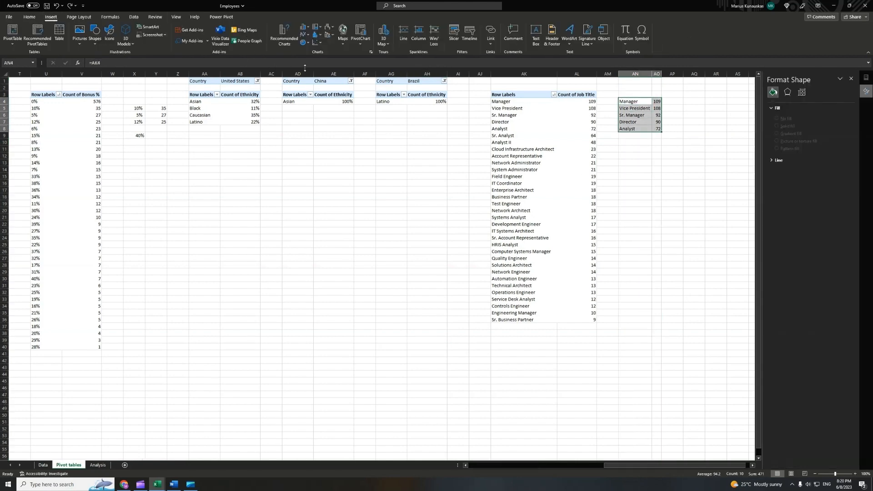
pyautogui.click(370, 52)
pyautogui.click(384, 151)
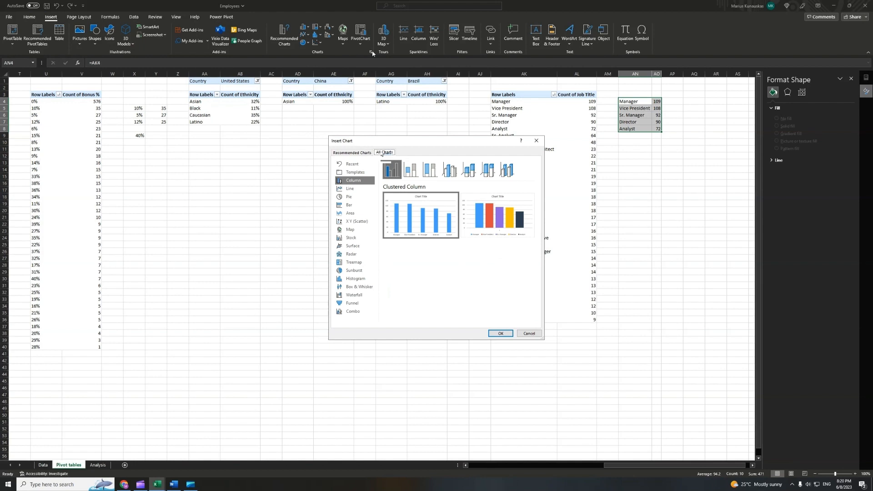
pyautogui.click(349, 204)
pyautogui.click(499, 333)
# Delete the bar chart's title, gridlines and horizontal value axis.
pyautogui.click(386, 228)
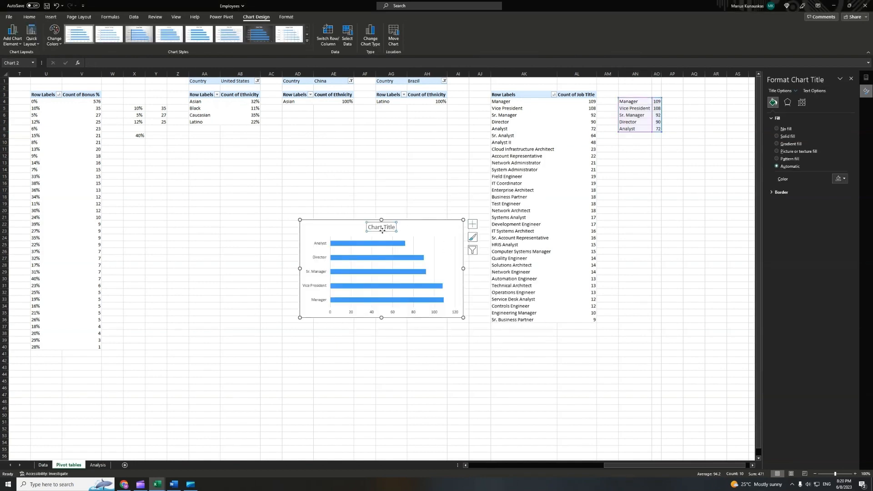
pyautogui.press('Delete')
pyautogui.click(392, 288)
pyautogui.press('Delete')
pyautogui.click(373, 312)
pyautogui.press('Delete')
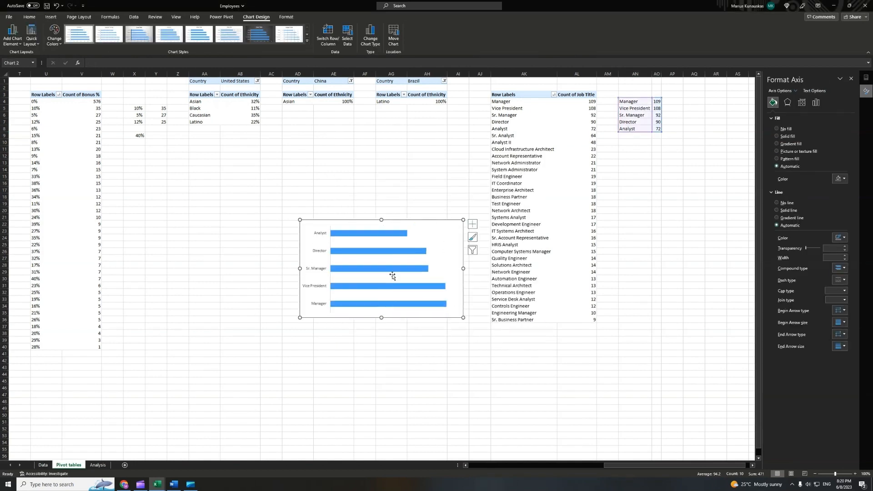
# Set the gap width of the job title bars to 50%.
pyautogui.click(395, 235)
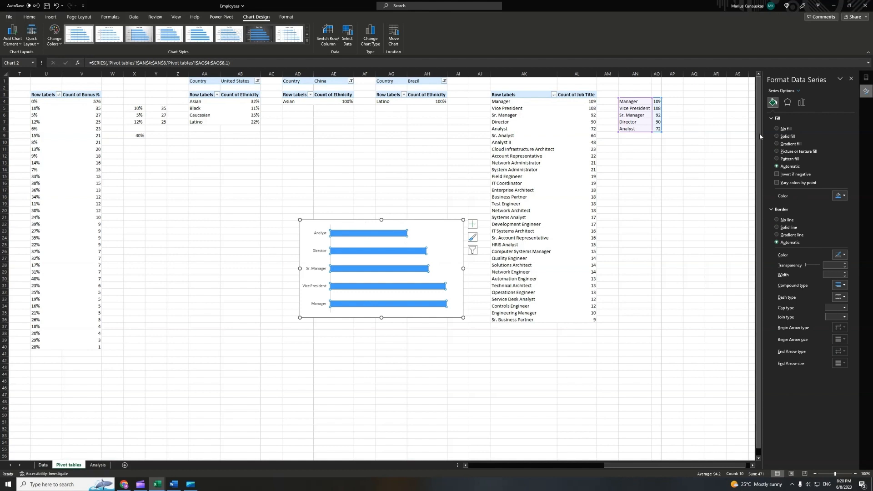
pyautogui.click(801, 103)
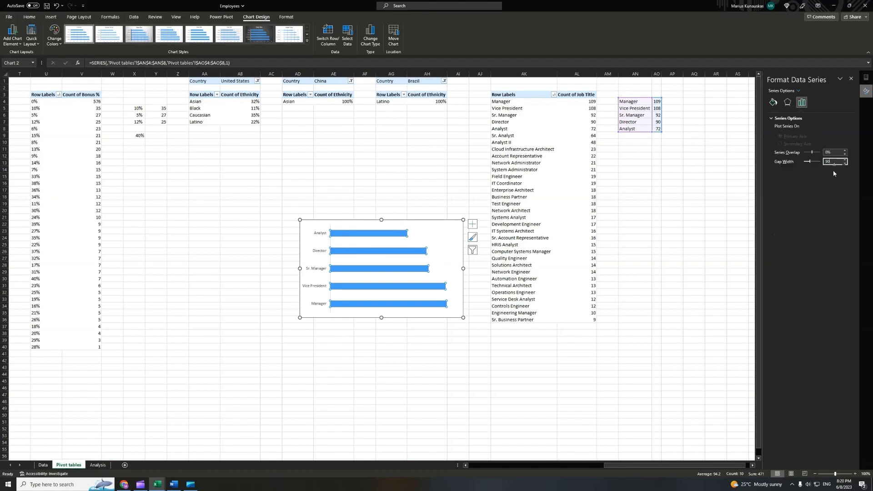
pyautogui.write('50')
pyautogui.press('Return')
# Give the bars a linear dark-to-orange gradient fill and shift the chart slightly along the sheet.
pyautogui.click(773, 103)
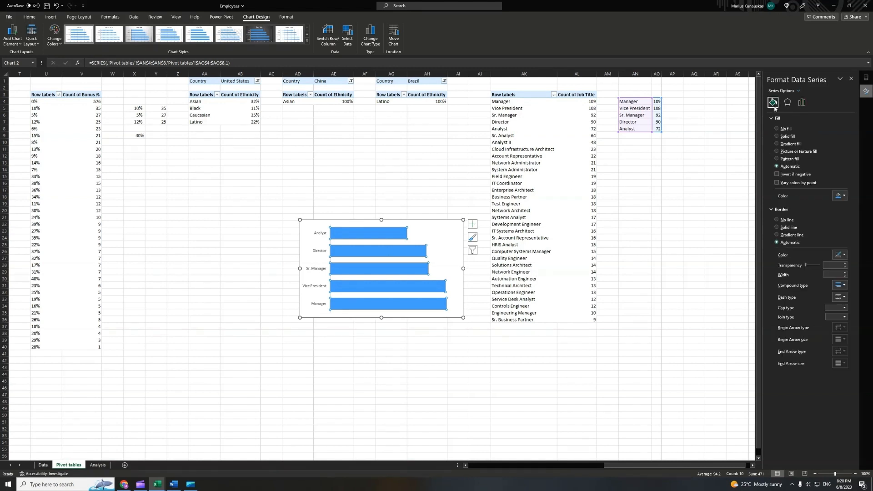
pyautogui.click(784, 144)
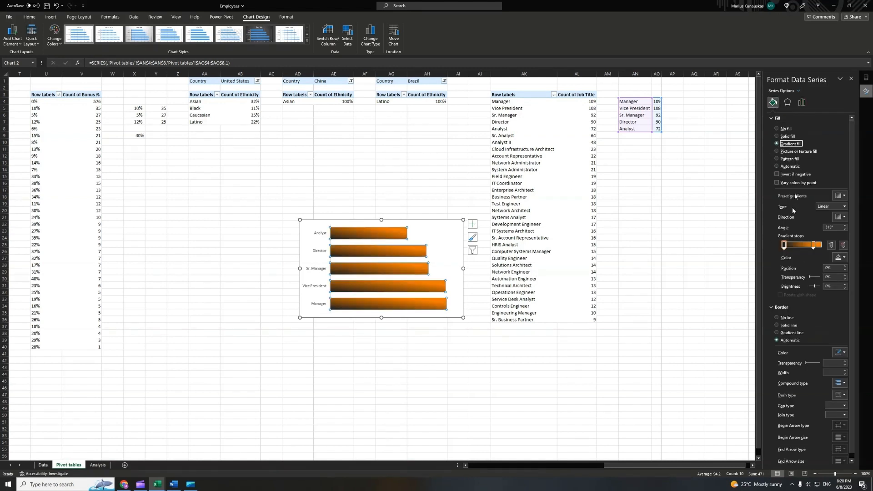
pyautogui.click(783, 246)
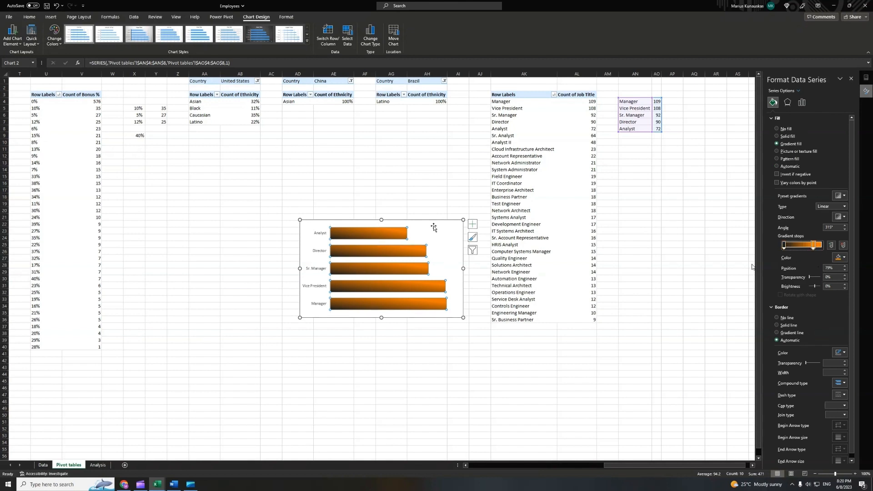
pyautogui.moveTo(414, 222); pyautogui.dragTo(371, 224)
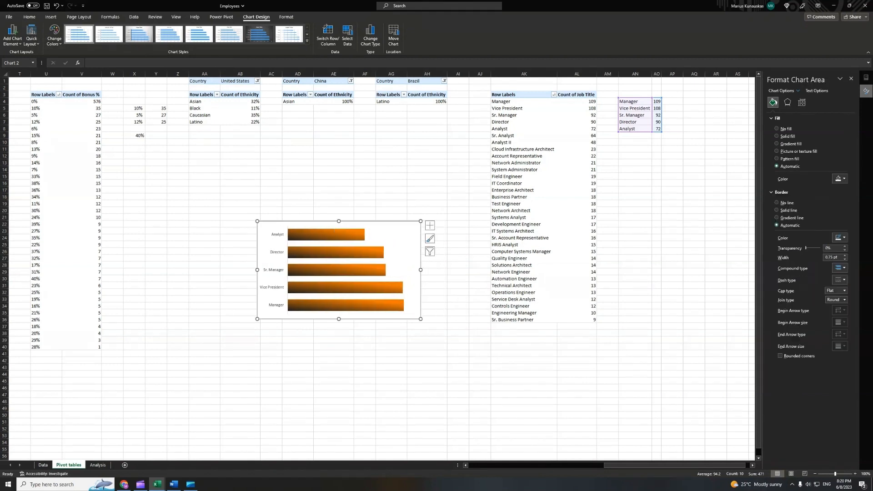
# Add data labels to the job title bars and set their label position to Inside Base.
pyautogui.click(340, 245)
pyautogui.rightClick(339, 241)
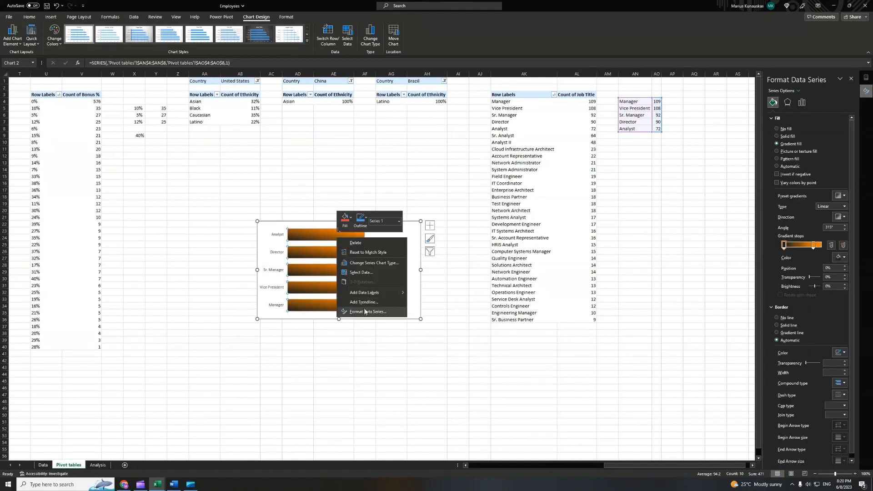
pyautogui.click(365, 293)
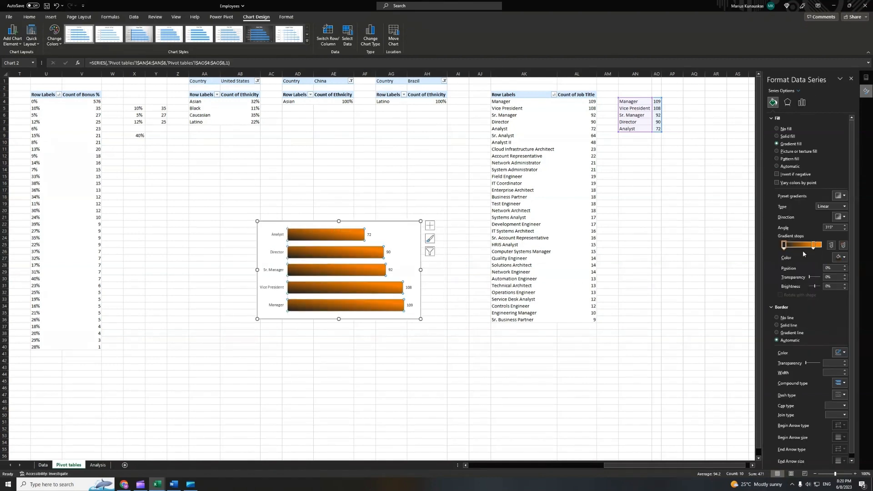
pyautogui.click(389, 250)
pyautogui.rightClick(388, 252)
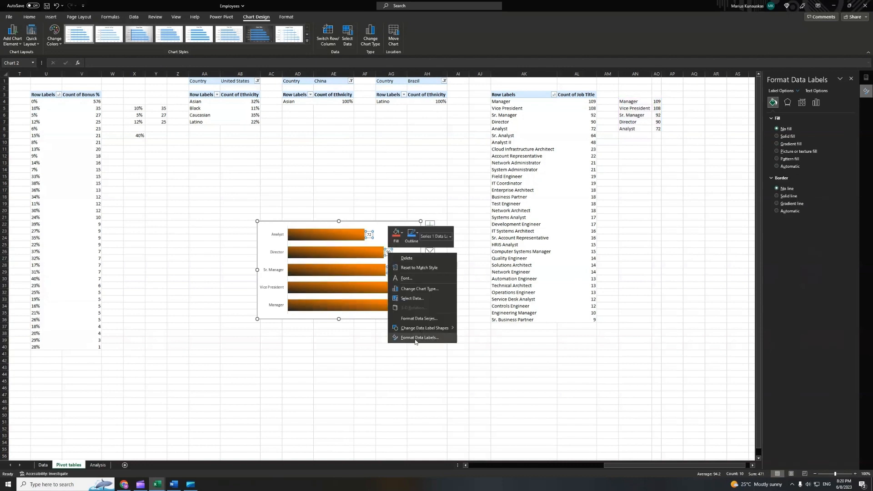
pyautogui.click(415, 338)
pyautogui.click(785, 229)
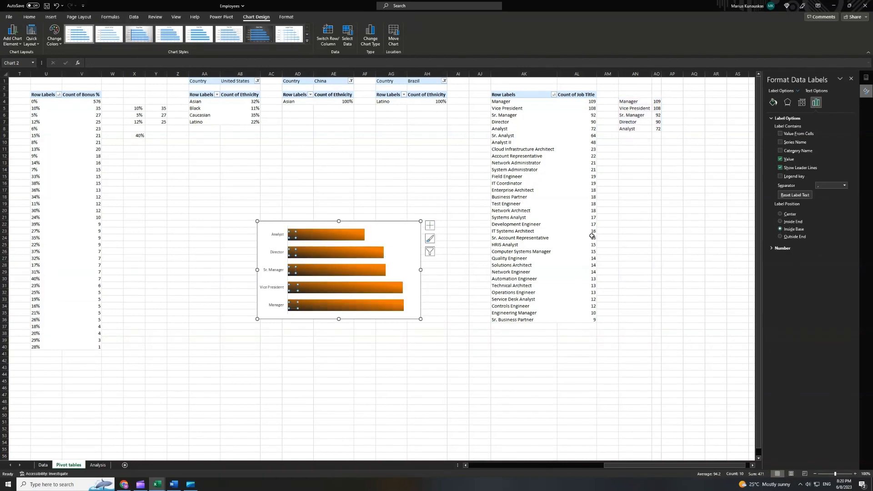
# Format the bar chart's data labels with a light font colour, the Arial font and a larger font size.
pyautogui.click(30, 17)
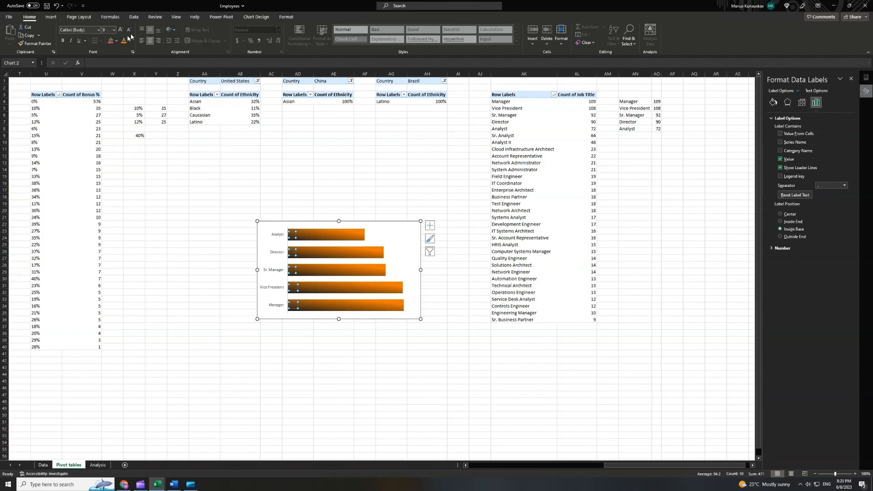
pyautogui.click(130, 41)
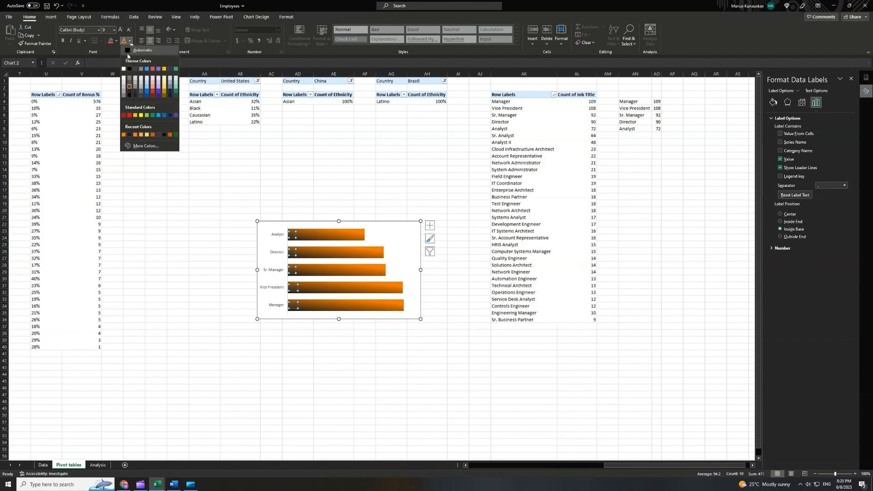
pyautogui.click(125, 86)
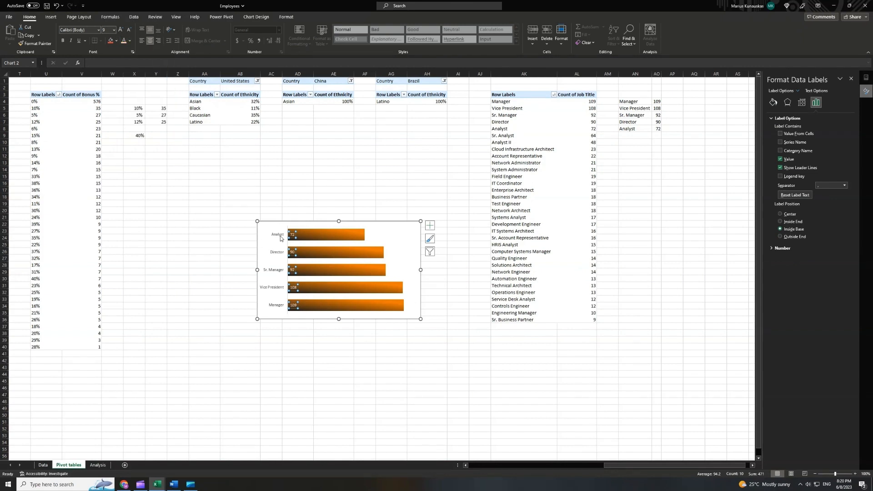
pyautogui.click(98, 30)
pyautogui.press('Down')
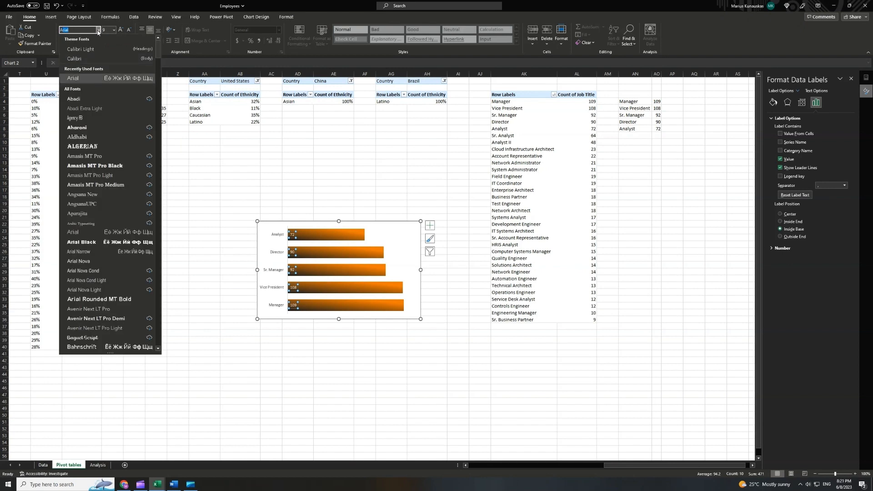
pyautogui.press('Return')
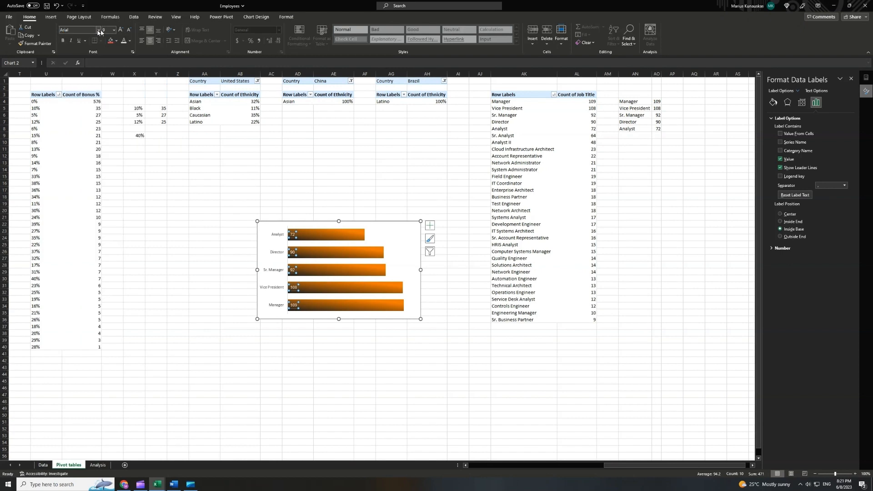
pyautogui.click(120, 30)
# Format the job title axis labels as bold orange Arial at size 10.
pyautogui.click(278, 237)
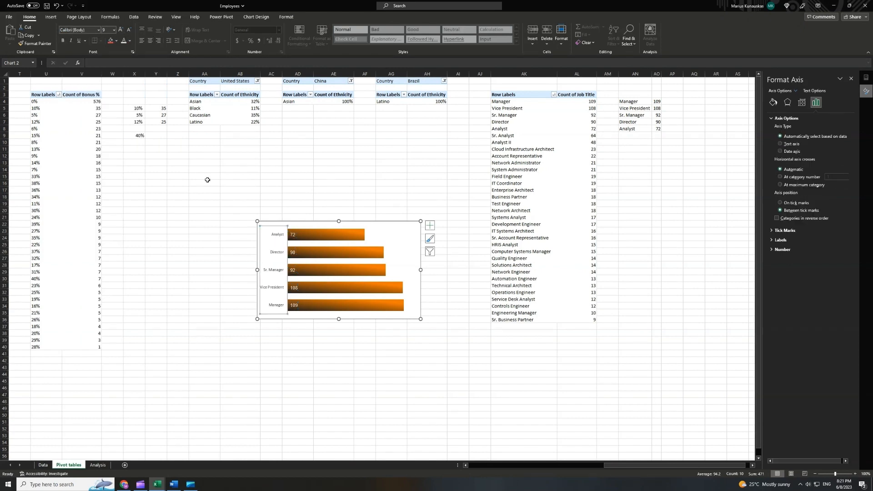
pyautogui.click(78, 30)
pyautogui.press('Return')
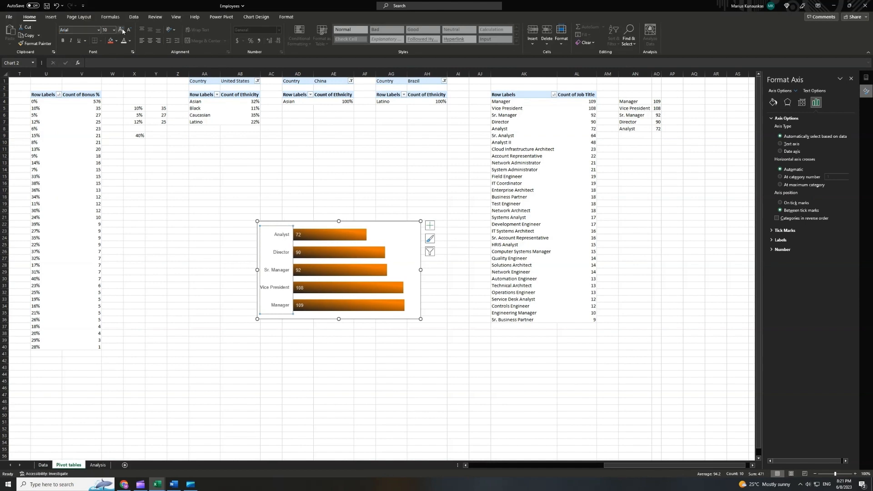
pyautogui.click(117, 42)
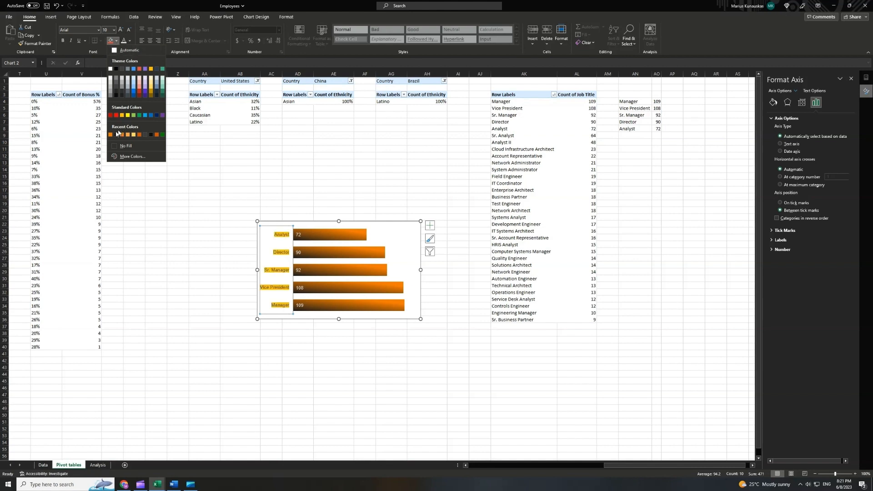
pyautogui.click(130, 41)
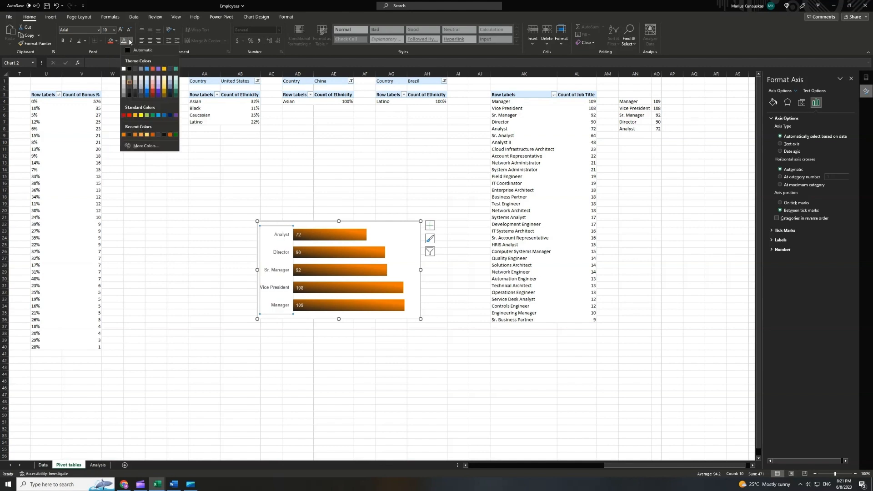
pyautogui.click(124, 135)
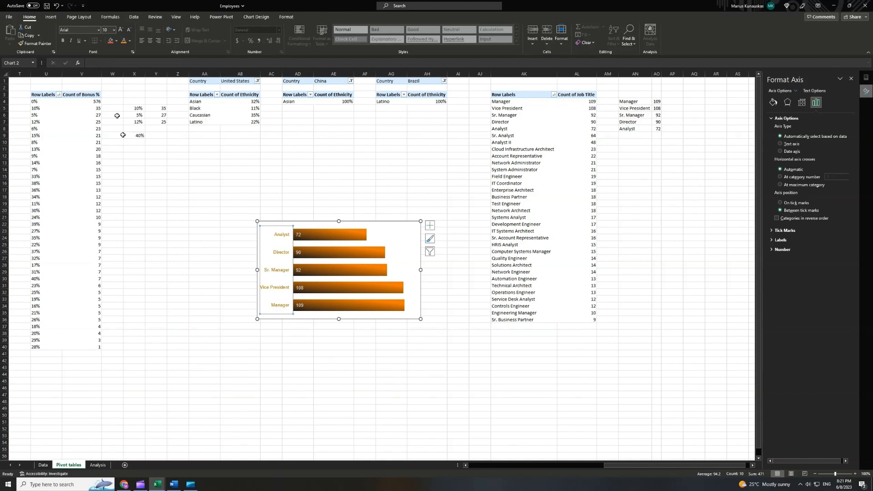
pyautogui.click(64, 41)
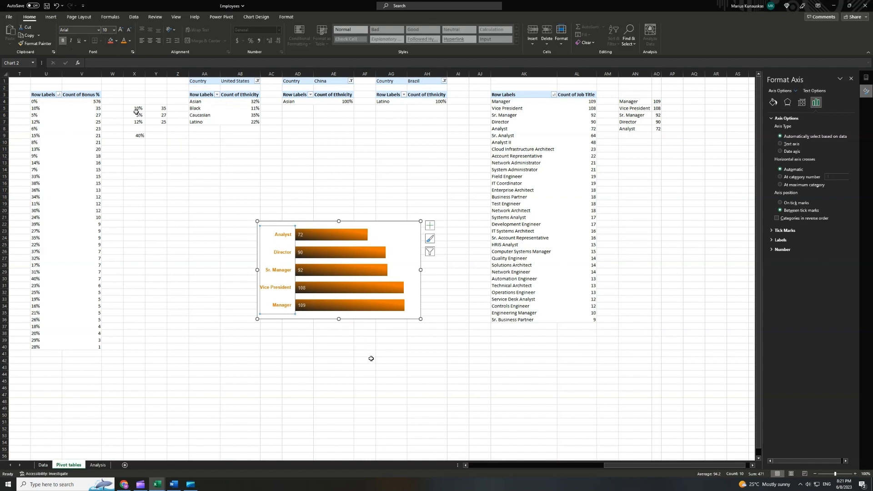
# Set the bar chart's area to no fill and no outline.
pyautogui.click(391, 222)
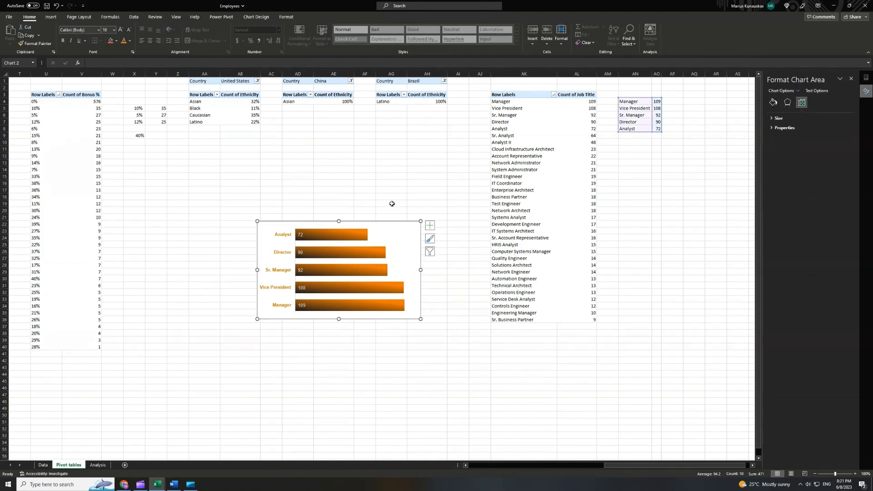
pyautogui.click(286, 17)
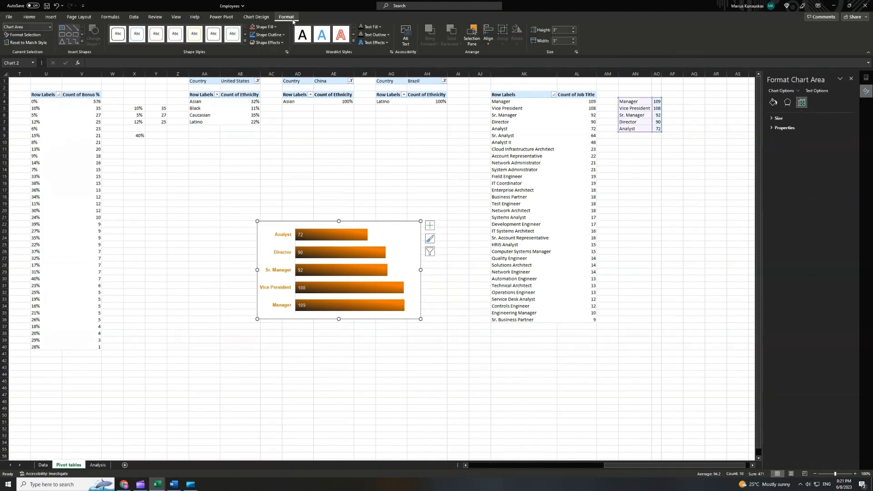
pyautogui.click(276, 27)
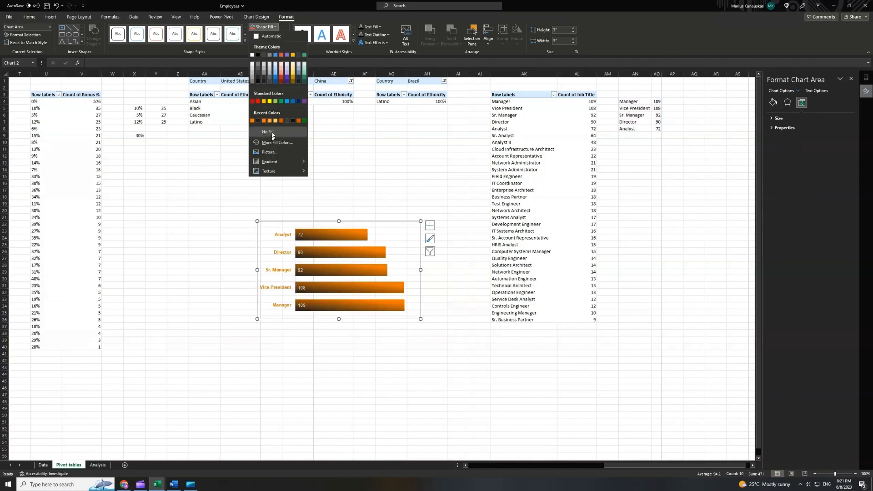
pyautogui.click(272, 133)
pyautogui.click(283, 36)
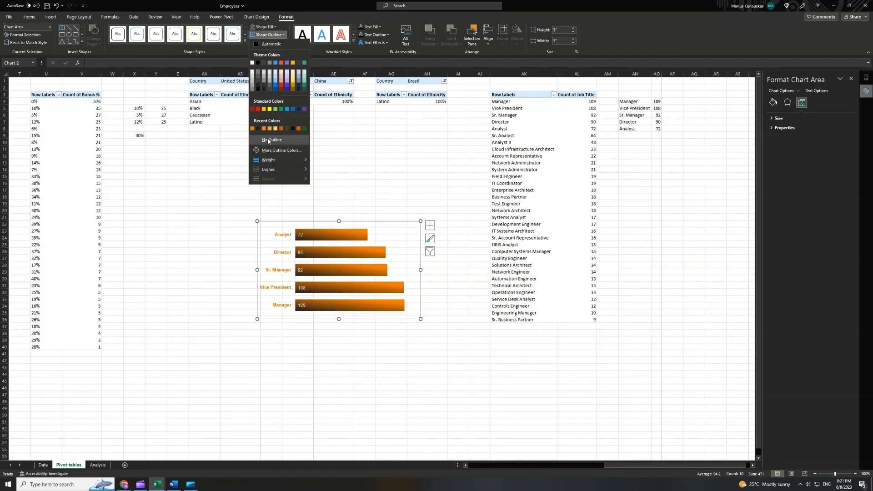
pyautogui.click(271, 140)
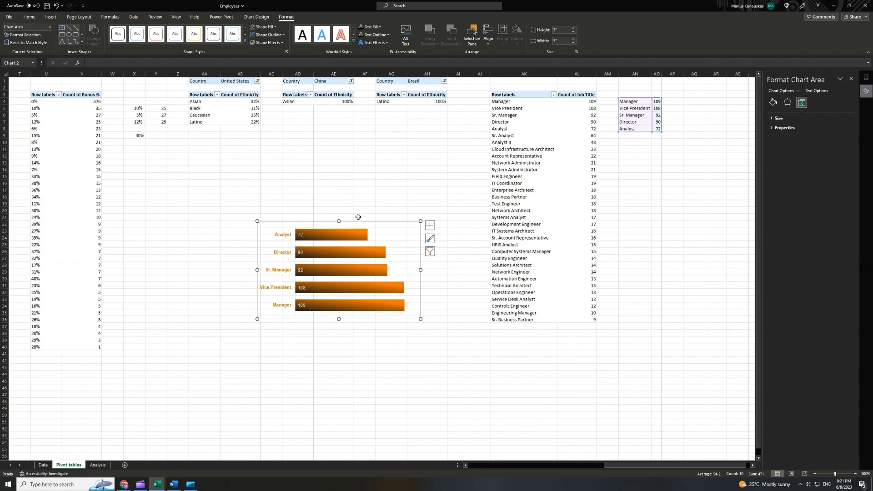
# Put the vertical axis categories in reverse order so Manager comes first and Analyst last.
pyautogui.click(355, 236)
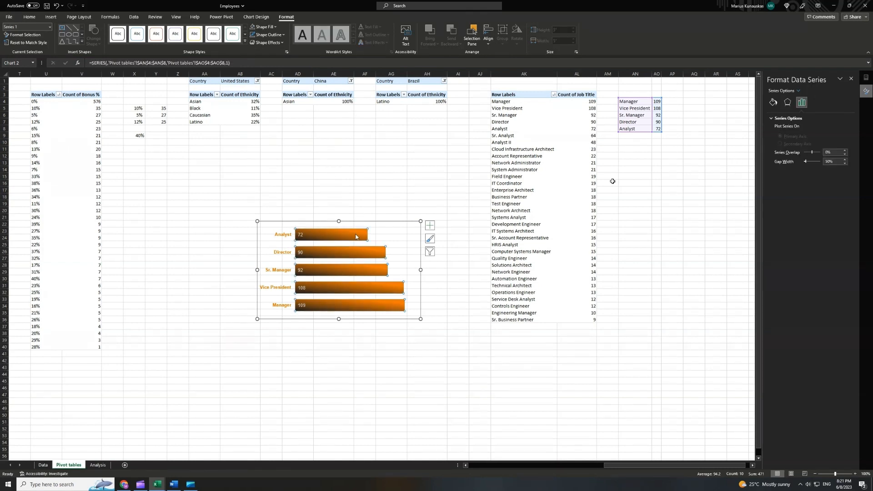
pyautogui.click(50, 27)
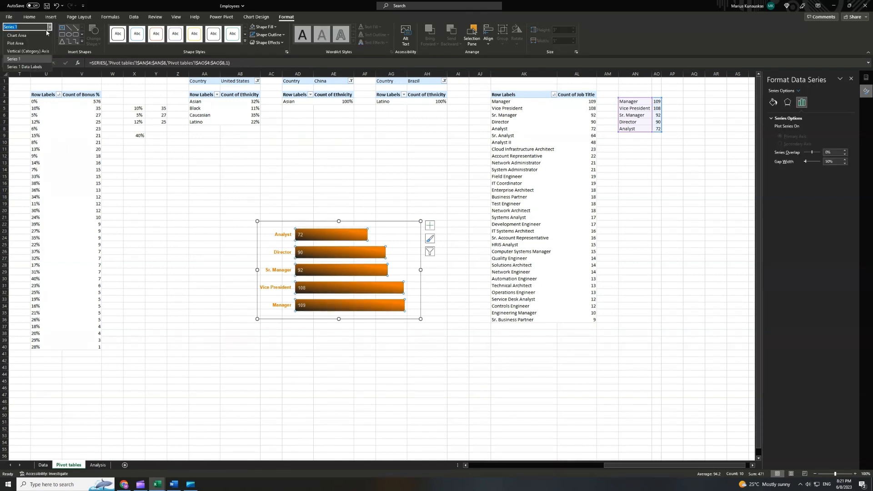
pyautogui.click(41, 53)
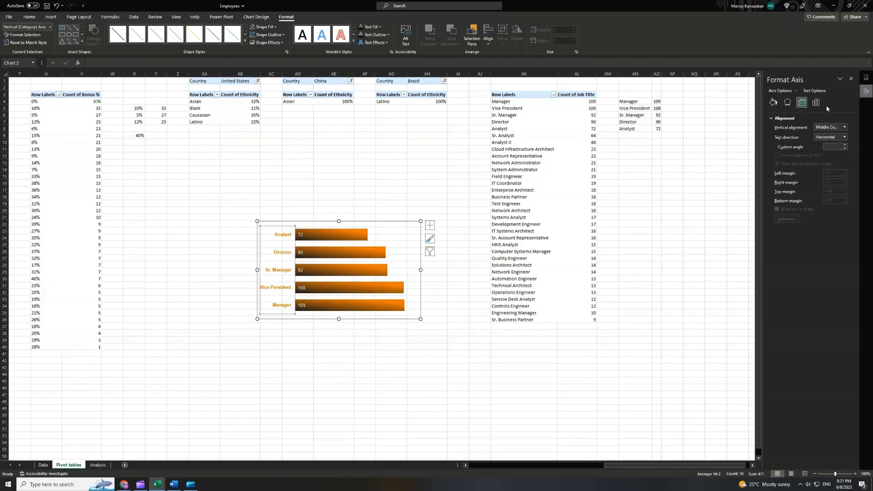
pyautogui.click(815, 102)
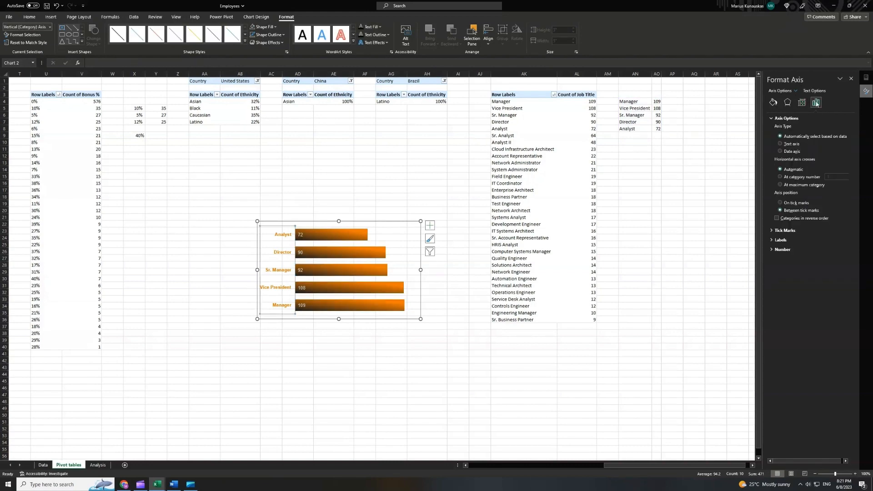
pyautogui.click(776, 219)
pyautogui.click(422, 333)
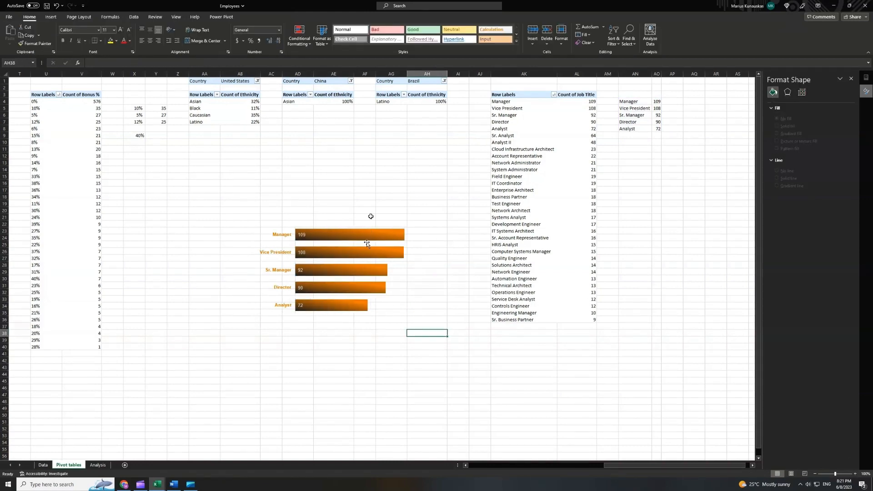
# Cut the job title bar chart, paste it into the Analysis sheet and place it on the empty panel beside the ethnicity doughnuts.
pyautogui.click(375, 223)
pyautogui.hotkey('ctrl', 'x')
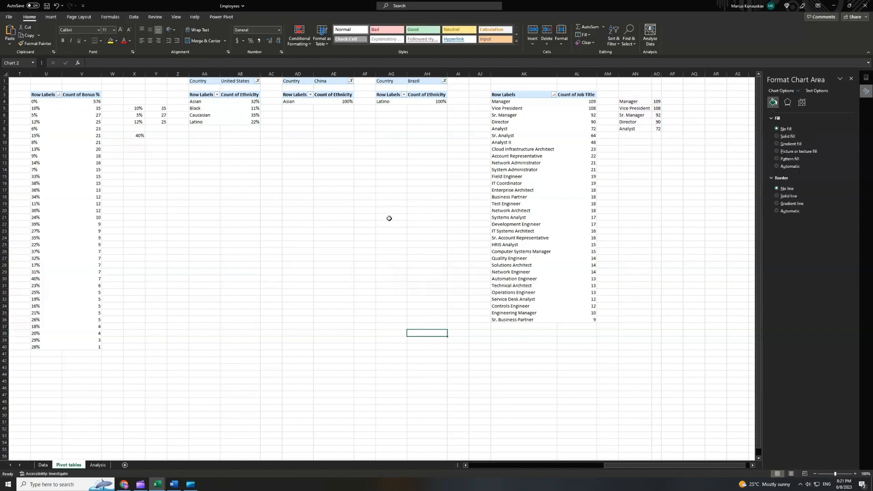
pyautogui.click(98, 465)
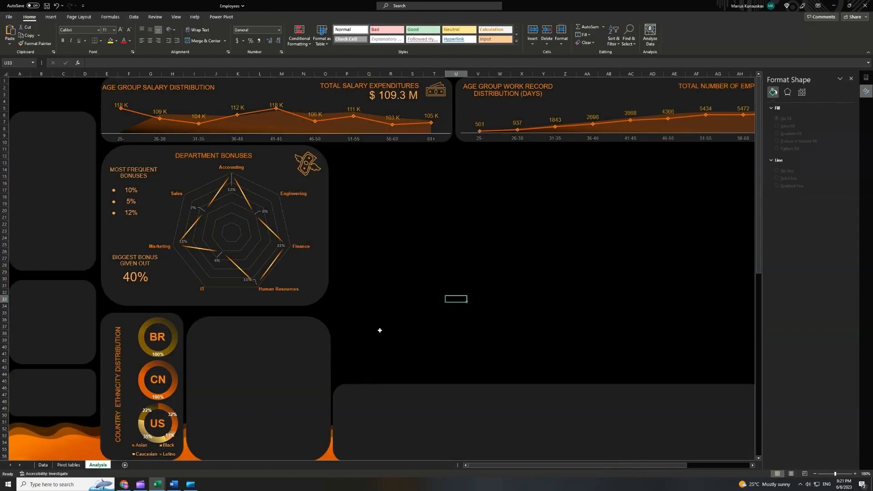
pyautogui.hotkey('ctrl', 'v')
pyautogui.moveTo(564, 296); pyautogui.dragTo(267, 319)
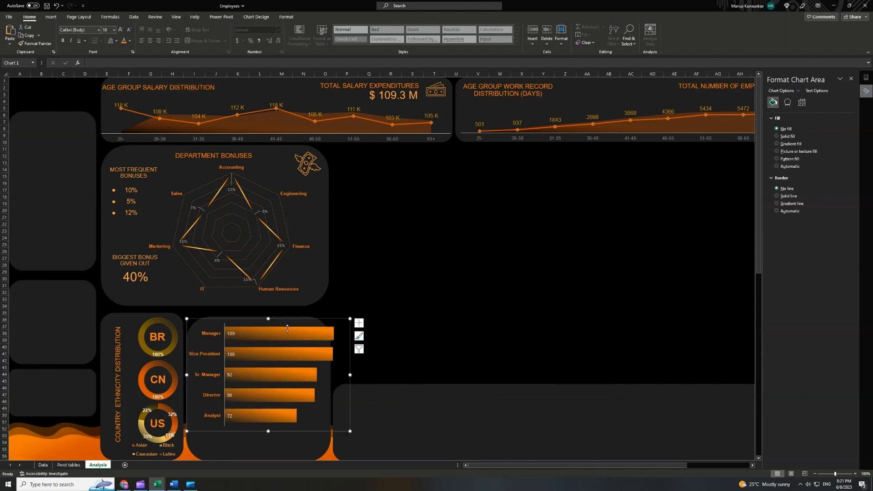
# Resize the bar chart to fill its panel, leaving space above the bars for a title.
pyautogui.moveTo(350, 374); pyautogui.dragTo(328, 374)
pyautogui.moveTo(257, 431); pyautogui.dragTo(257, 464)
pyautogui.scroll(-1, 393, 366)
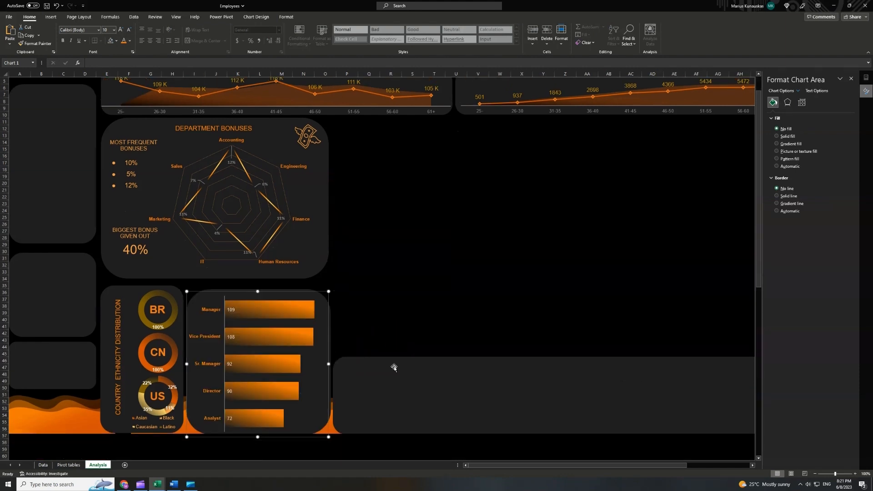
pyautogui.moveTo(257, 292); pyautogui.dragTo(256, 312)
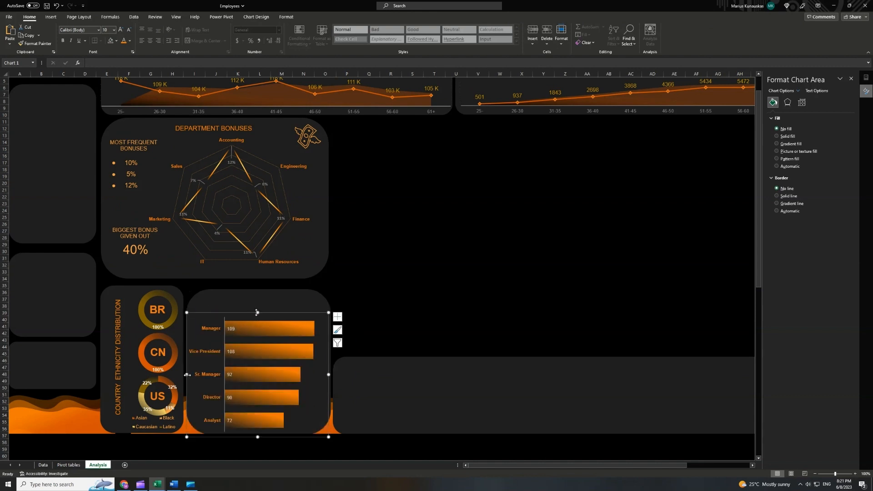
pyautogui.moveTo(187, 375); pyautogui.dragTo(189, 375)
pyautogui.moveTo(328, 375); pyautogui.dragTo(334, 375)
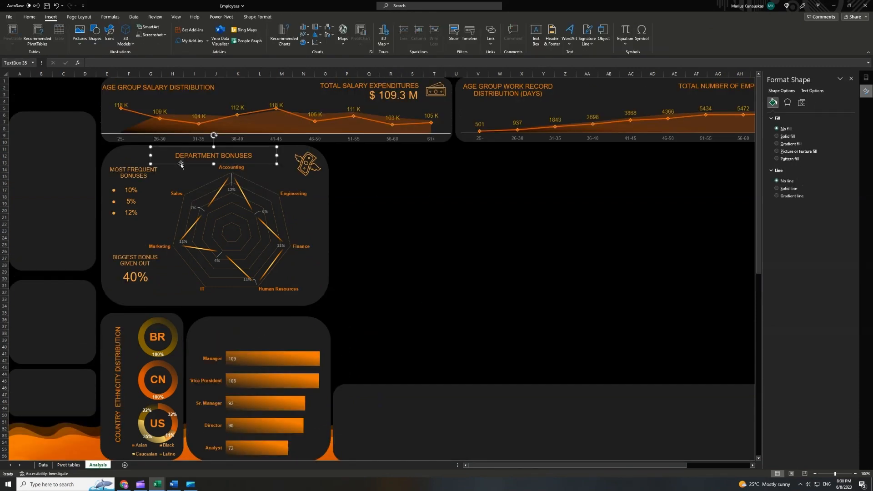
# Duplicate the DEPARTMENT BONUSES title, move the copy above the bar chart and change its text to TOP 5 JOB TITLES.
pyautogui.hotkey('ctrl', 'v')
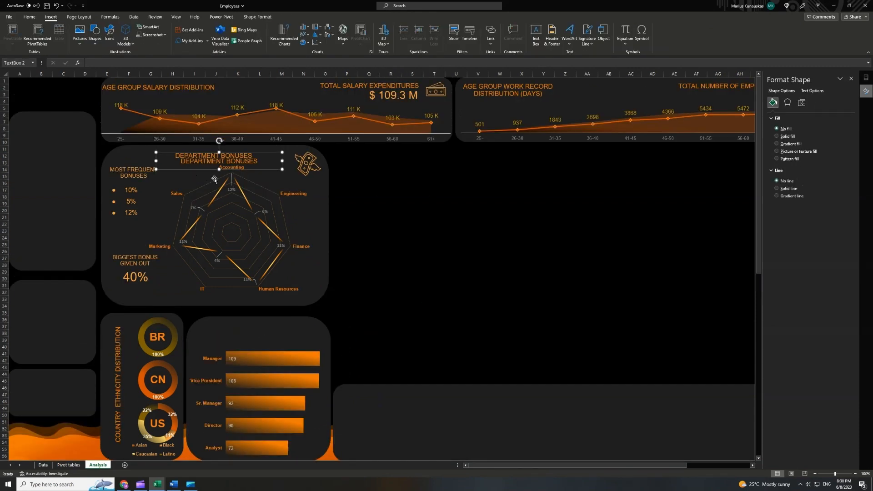
pyautogui.moveTo(189, 169); pyautogui.dragTo(222, 341)
pyautogui.tripleClick(237, 332)
pyautogui.write('TOP 5 JOB TIT')
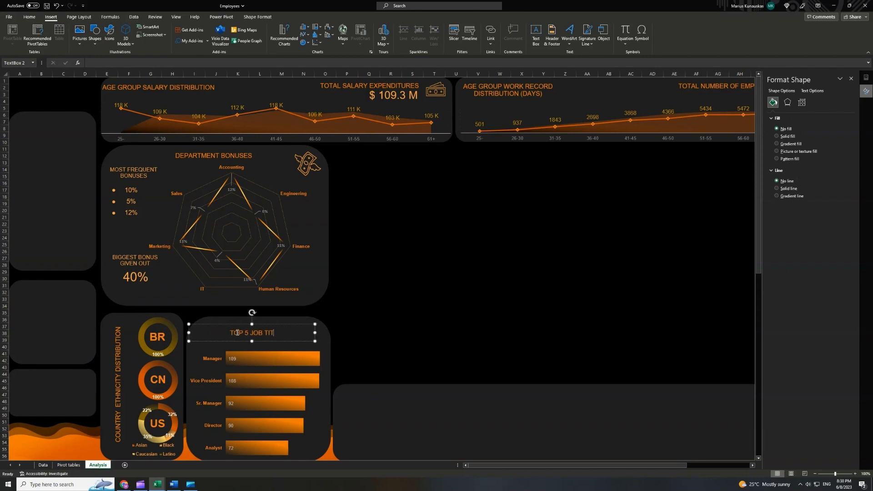
pyautogui.write('LES')
# Extend the bar chart upward so its bars start just below the TOP 5 JOB TITLES heading.
pyautogui.click(269, 347)
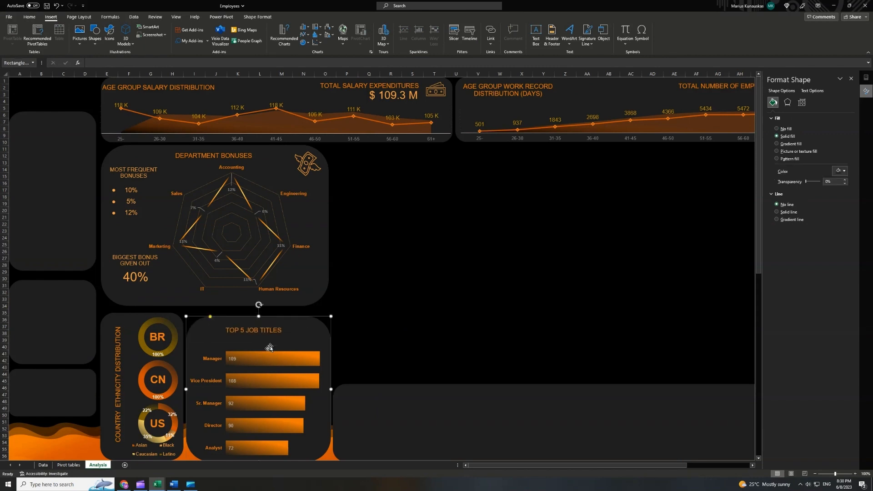
pyautogui.click(270, 349)
pyautogui.moveTo(260, 340); pyautogui.dragTo(261, 332)
pyautogui.click(364, 308)
# Search the stock icons for "work" and insert the briefcase icon.
pyautogui.click(112, 39)
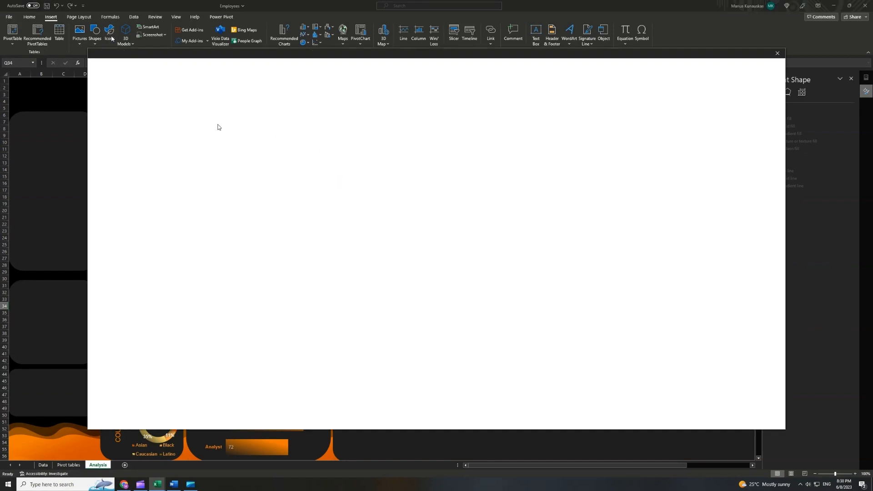
pyautogui.click(137, 108)
pyautogui.write('work')
pyautogui.click(355, 135)
pyautogui.click(703, 420)
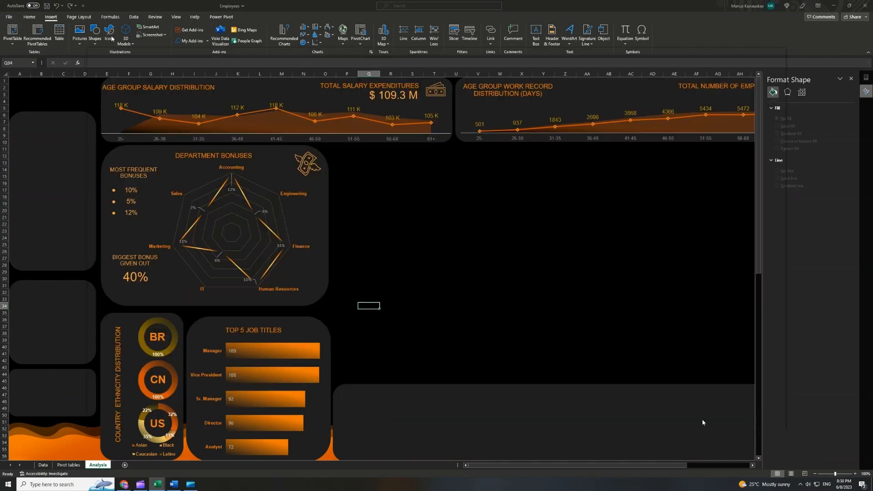
# Move the briefcase icon beside the TOP 5 JOB TITLES heading, shrink it to fit and fill it with orange.
pyautogui.moveTo(380, 303); pyautogui.dragTo(318, 310)
pyautogui.moveTo(287, 347); pyautogui.dragTo(293, 342)
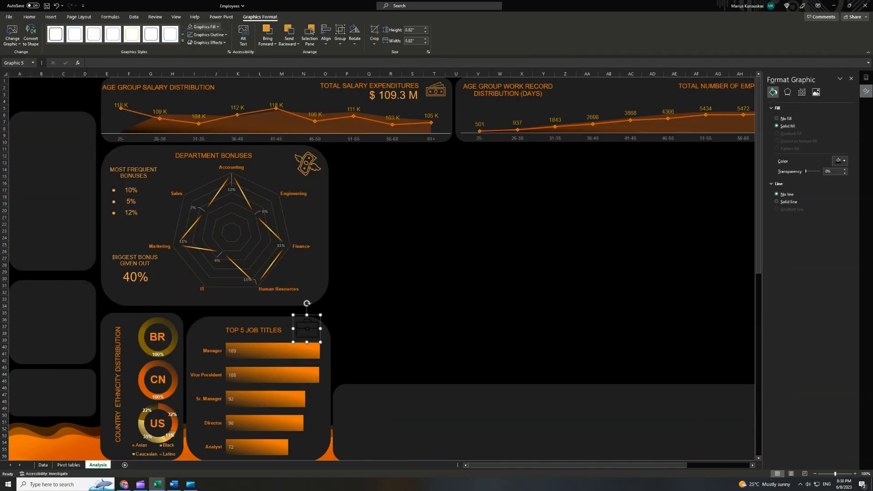
pyautogui.click(203, 26)
pyautogui.click(202, 122)
pyautogui.moveTo(293, 341); pyautogui.dragTo(296, 347)
pyautogui.click(347, 316)
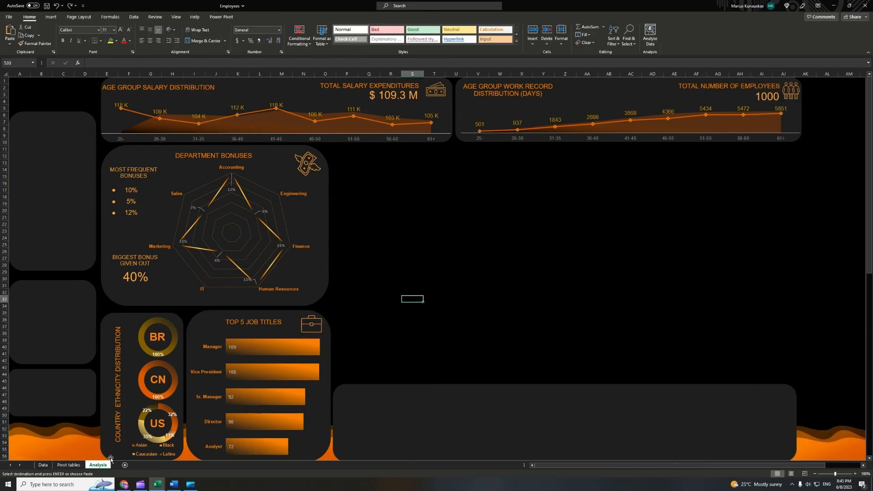
# On the Pivot tables sheet, duplicate the job title pivot table at AR3 and remove its Job Title row and value fields.
pyautogui.click(69, 464)
pyautogui.moveTo(389, 95); pyautogui.dragTo(464, 321)
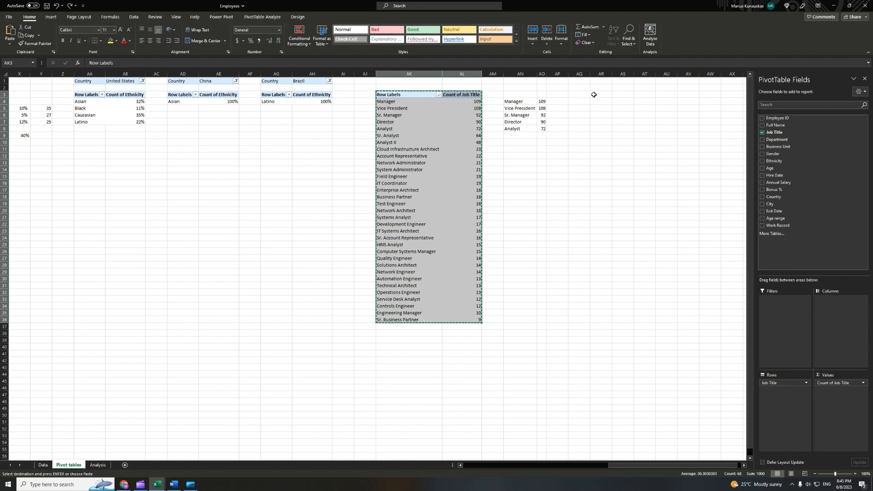
pyautogui.click(593, 94)
pyautogui.hotkey('ctrl', 'v')
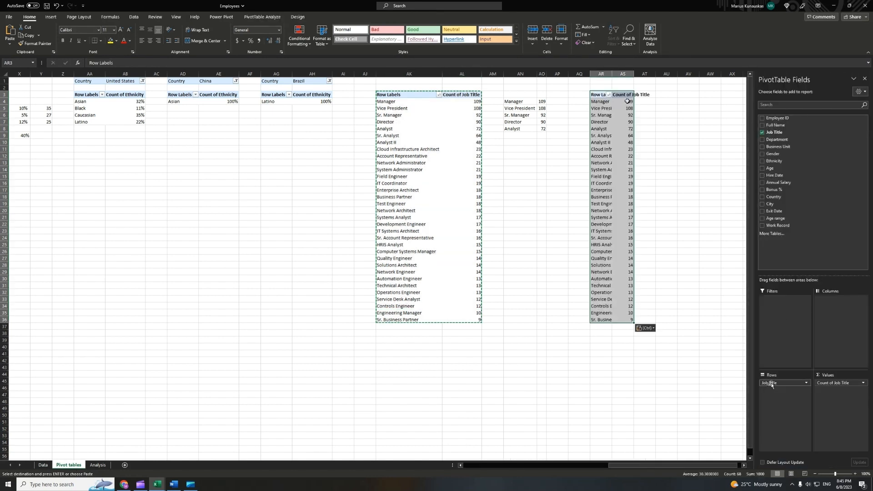
pyautogui.moveTo(770, 384); pyautogui.dragTo(727, 382)
pyautogui.moveTo(839, 383); pyautogui.dragTo(641, 351)
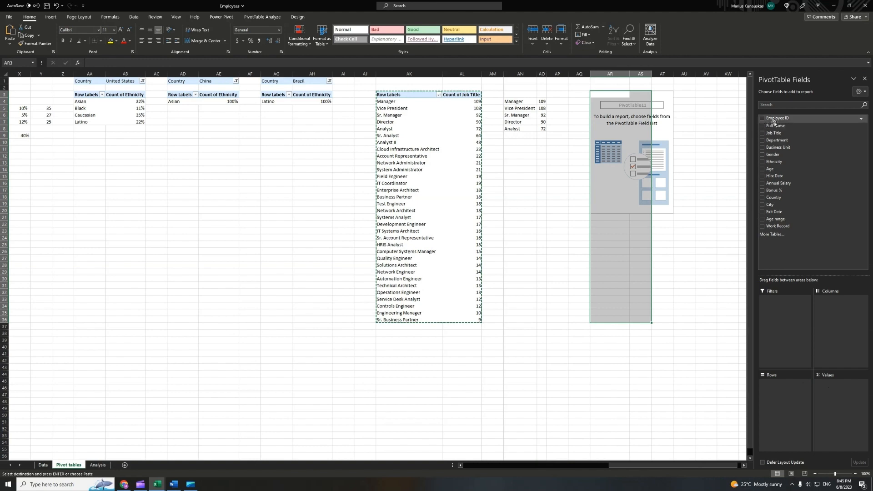
# Add City as rows and Annual Salary twice as values in the copied pivot table, summarizing the first salary field by Average.
pyautogui.moveTo(770, 204); pyautogui.dragTo(773, 391)
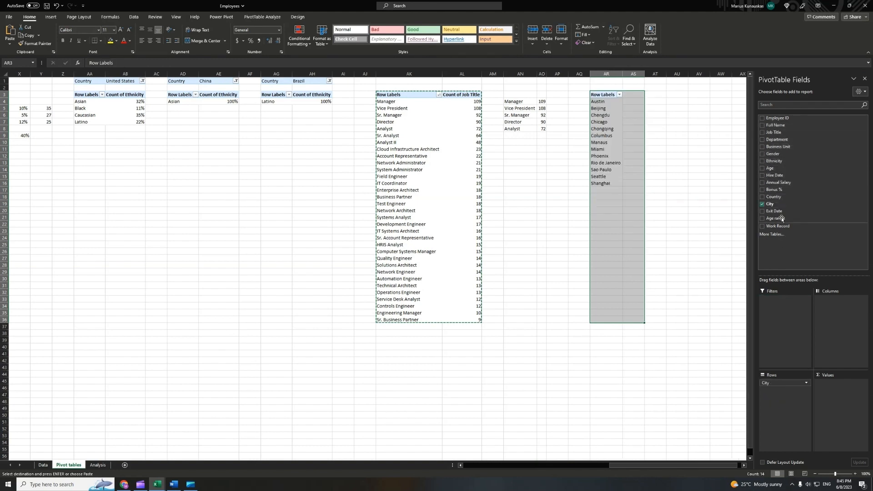
pyautogui.moveTo(778, 182); pyautogui.dragTo(828, 406)
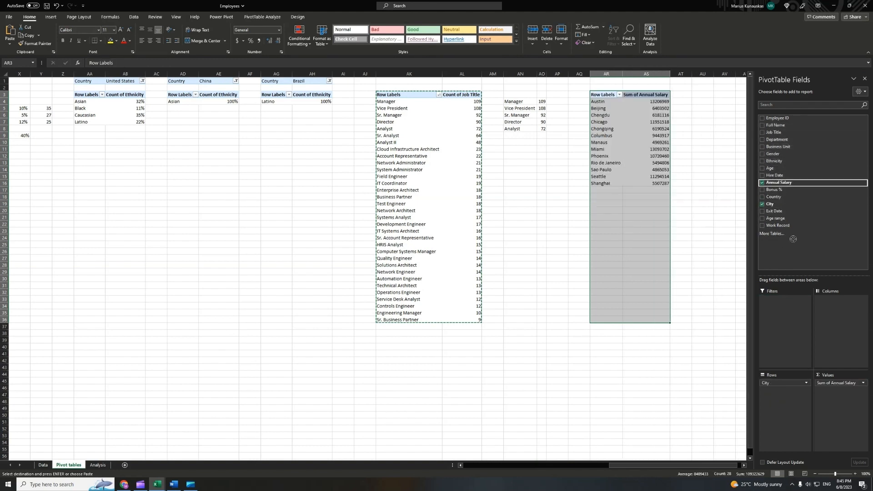
pyautogui.moveTo(792, 239); pyautogui.dragTo(836, 404)
pyautogui.click(863, 383)
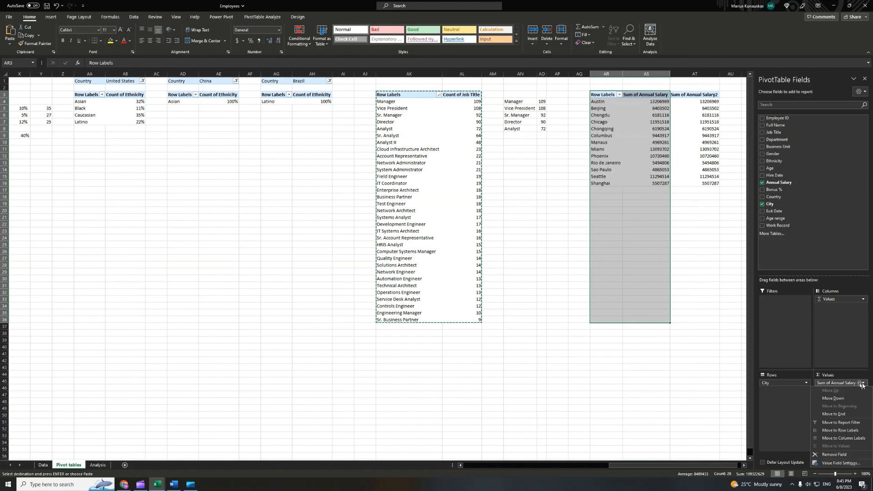
pyautogui.click(820, 463)
pyautogui.click(251, 190)
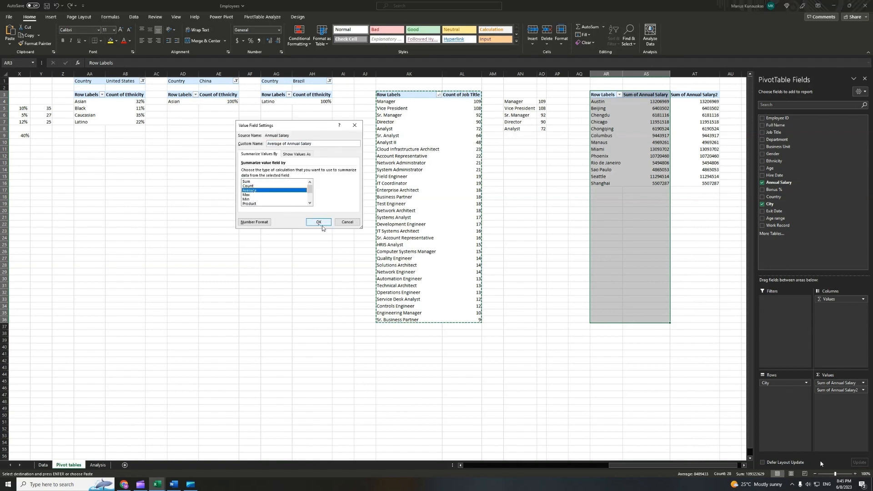
pyautogui.click(318, 221)
# Format the Average of Annual Salary values with the custom thousands format that has a K suffix.
pyautogui.moveTo(655, 104); pyautogui.dragTo(664, 184)
pyautogui.click(278, 30)
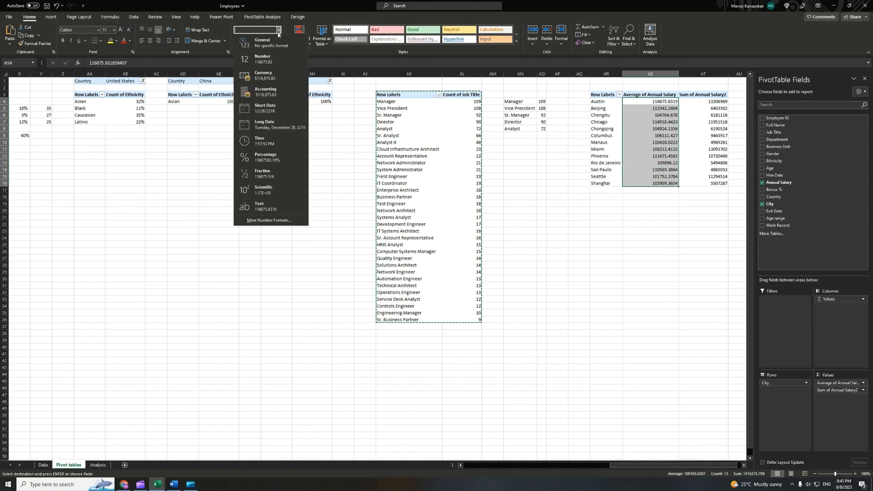
pyautogui.click(272, 222)
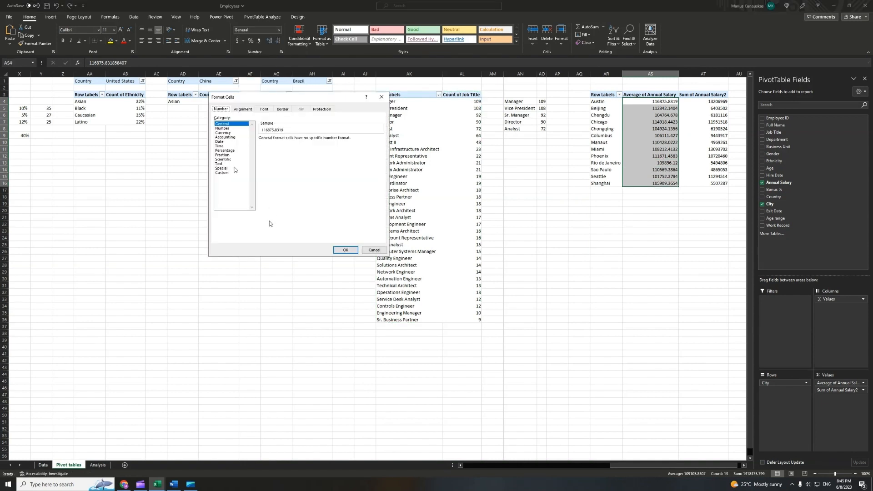
pyautogui.click(225, 173)
pyautogui.moveTo(380, 160); pyautogui.dragTo(382, 208)
pyautogui.click(292, 187)
pyautogui.click(350, 250)
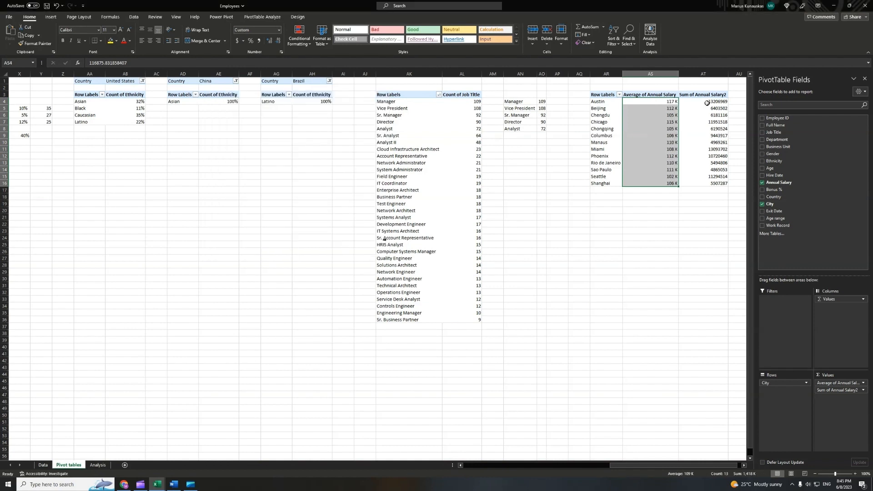
# Format the Sum of Annual Salary2 values with the custom dollar format in millions with an M suffix.
pyautogui.moveTo(707, 102); pyautogui.dragTo(692, 182)
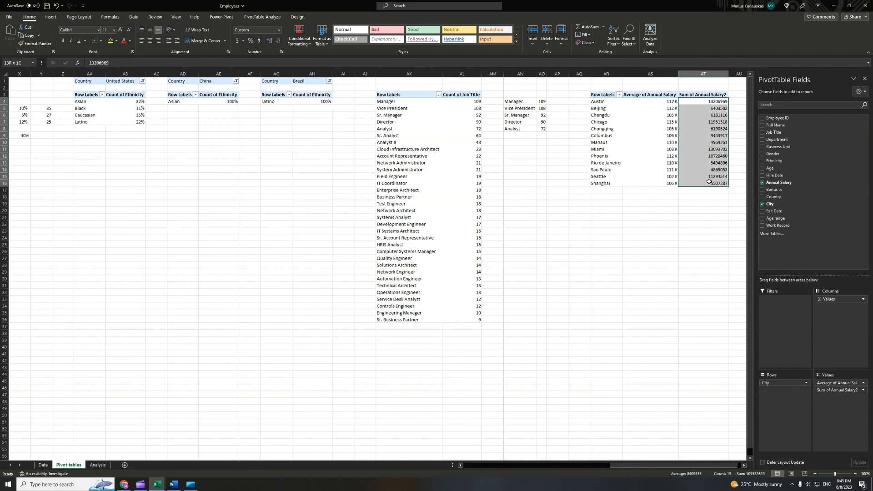
pyautogui.click(278, 30)
pyautogui.click(274, 222)
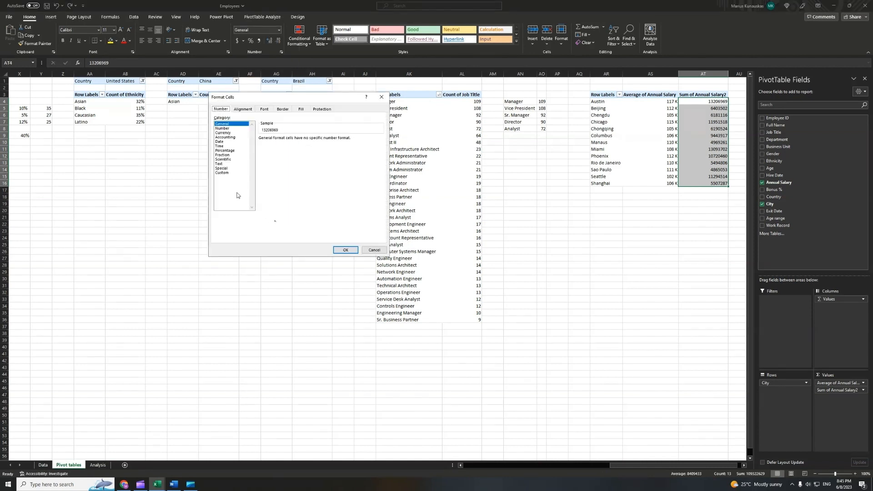
pyautogui.click(223, 173)
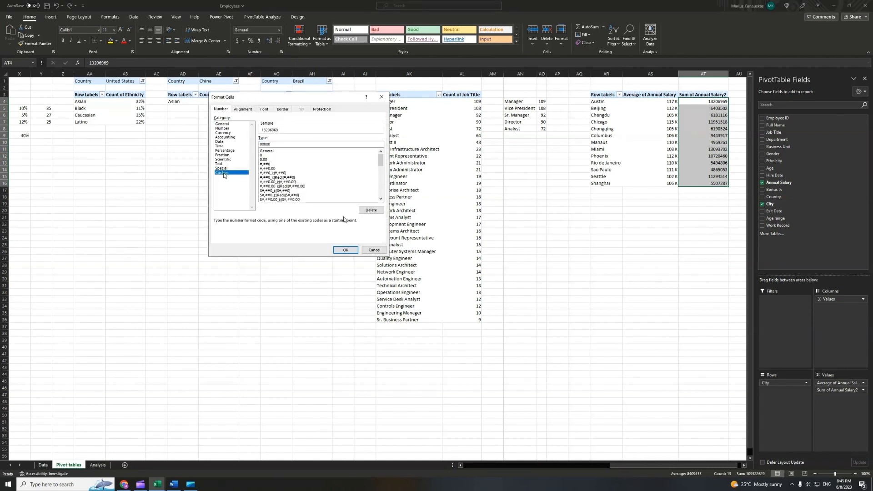
pyautogui.scroll(-10, 280, 187)
pyautogui.click(281, 190)
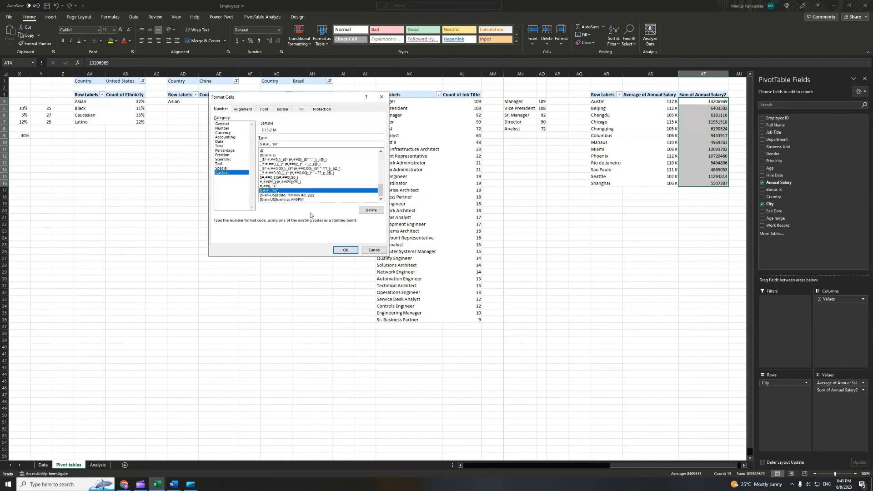
pyautogui.click(345, 250)
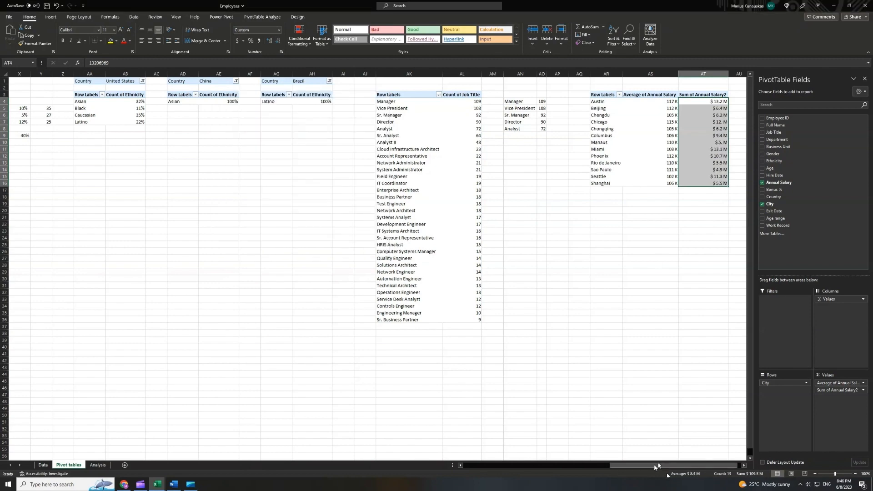
# Insert a chart of the whole city salary pivot table from the saved line-and-area template and place it below the table.
pyautogui.moveTo(656, 465); pyautogui.dragTo(662, 465)
pyautogui.moveTo(505, 94); pyautogui.dragTo(615, 184)
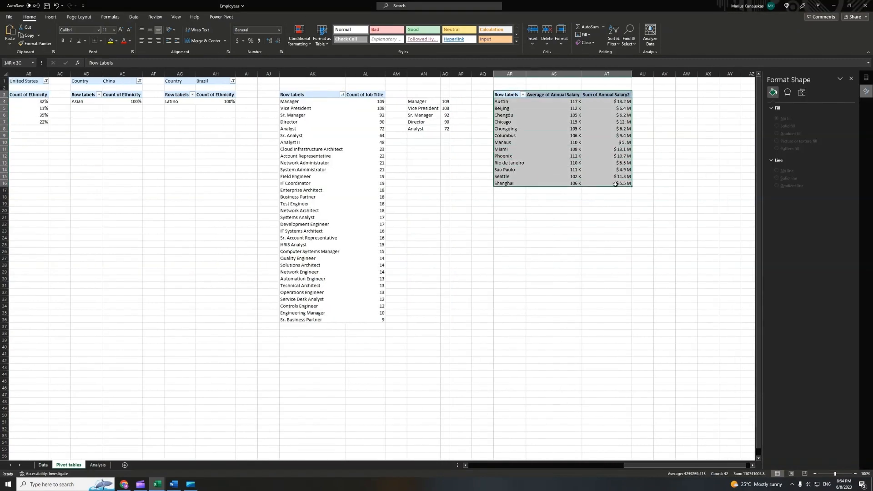
pyautogui.click(50, 16)
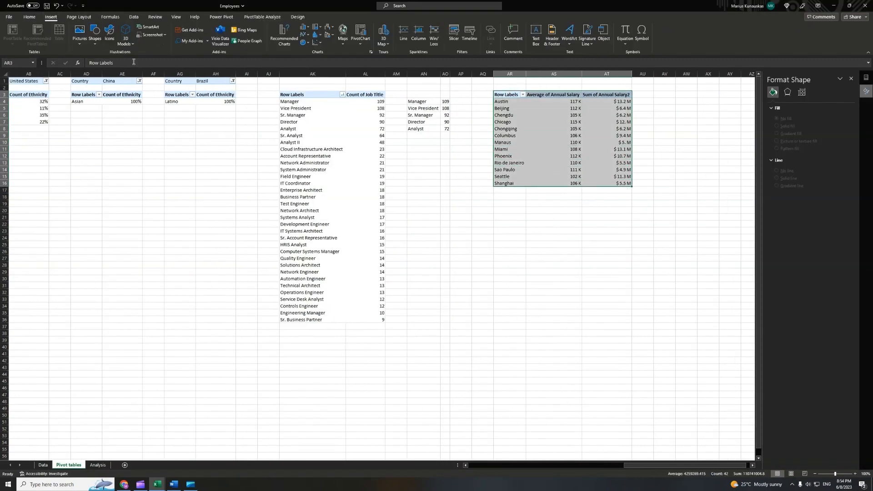
pyautogui.click(371, 52)
pyautogui.click(355, 172)
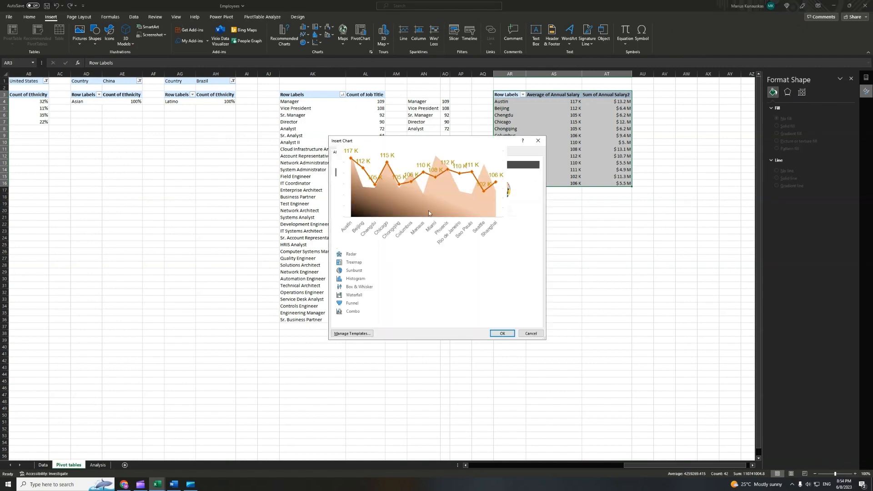
pyautogui.click(500, 333)
pyautogui.moveTo(425, 220); pyautogui.dragTo(587, 221)
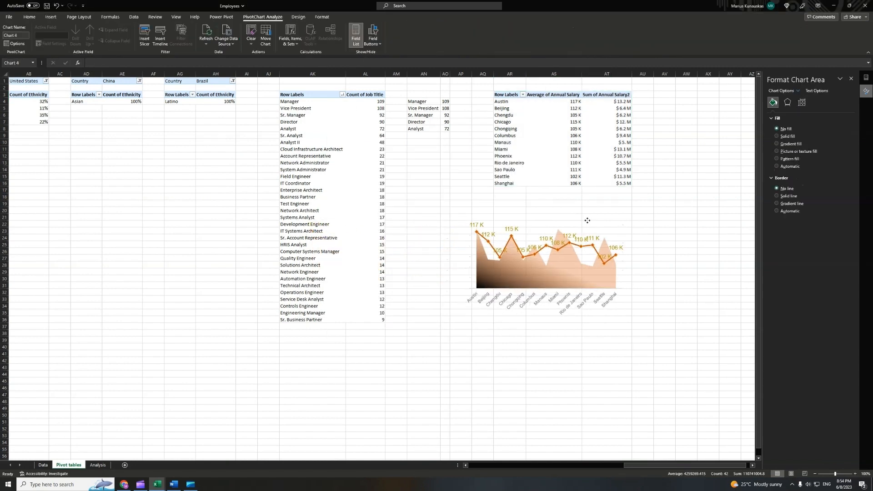
# Change the Sum of Annual Salary2 series to Clustered Column and widen the chart so the columns spread out.
pyautogui.click(564, 270)
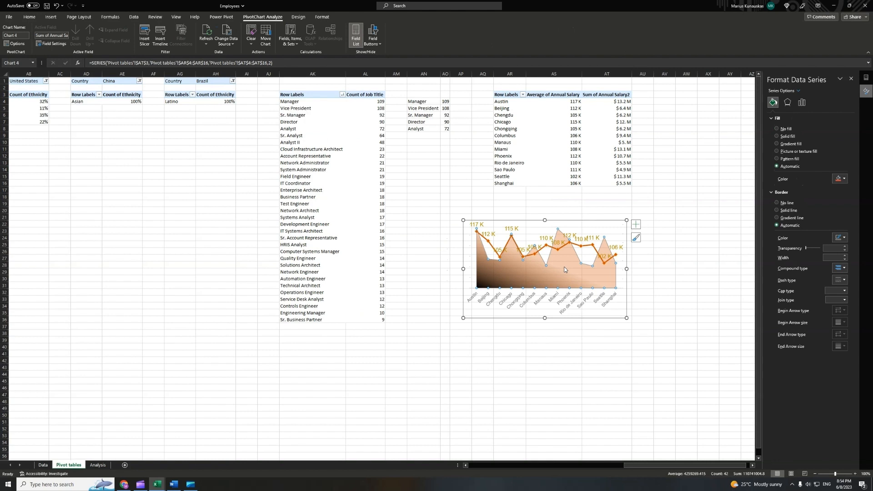
pyautogui.click(322, 17)
pyautogui.click(298, 16)
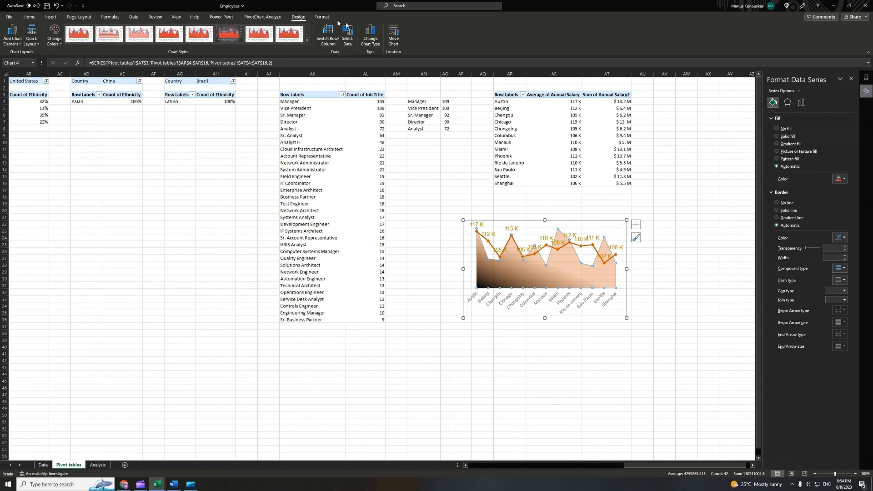
pyautogui.click(369, 40)
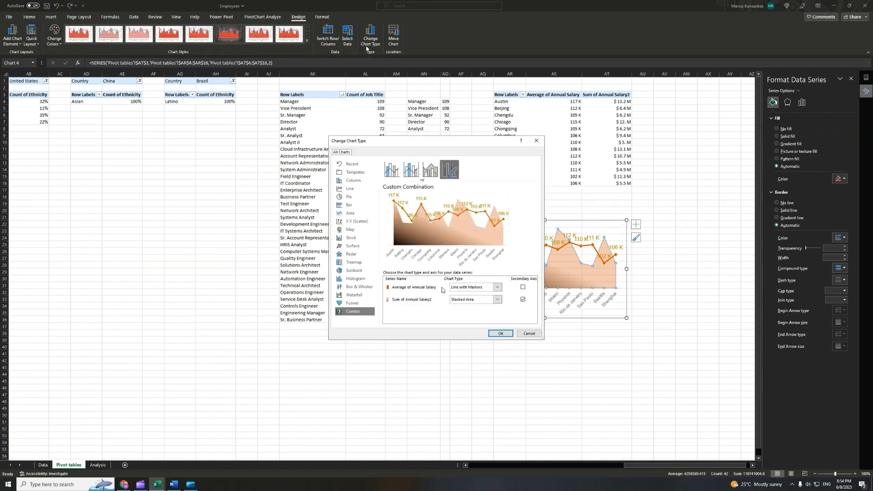
pyautogui.click(498, 300)
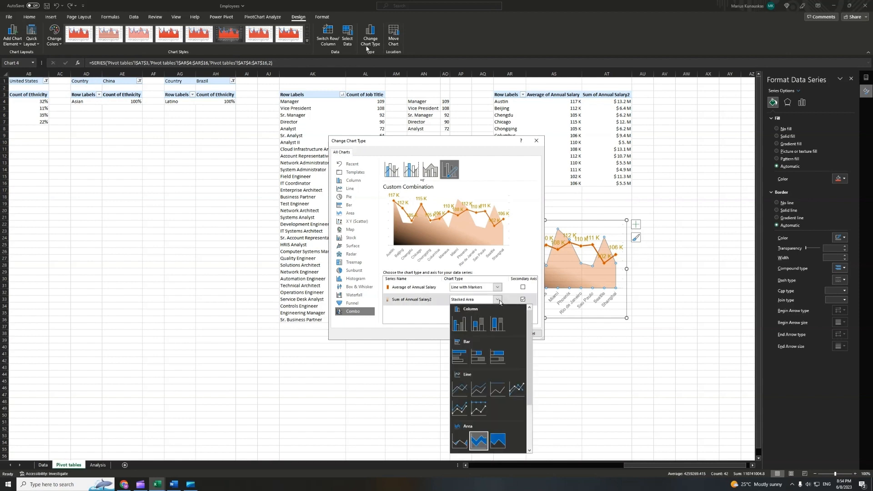
pyautogui.click(460, 323)
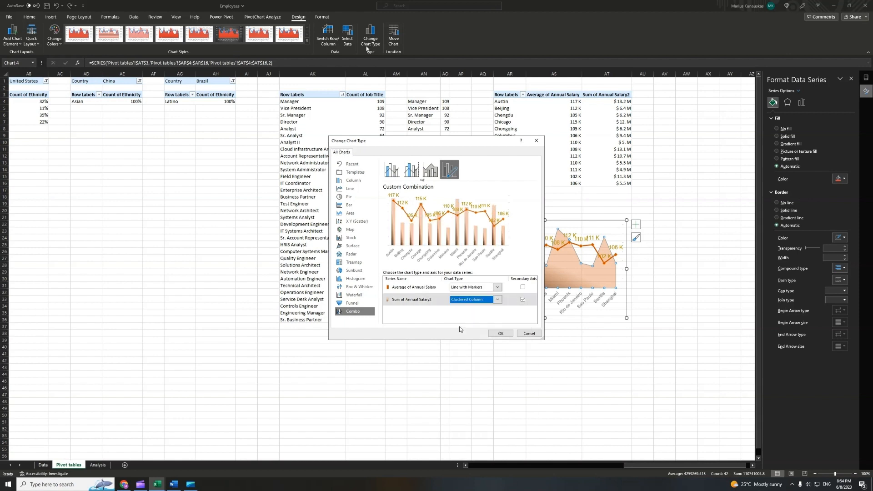
pyautogui.click(500, 335)
pyautogui.moveTo(626, 268); pyautogui.dragTo(720, 268)
pyautogui.click(593, 275)
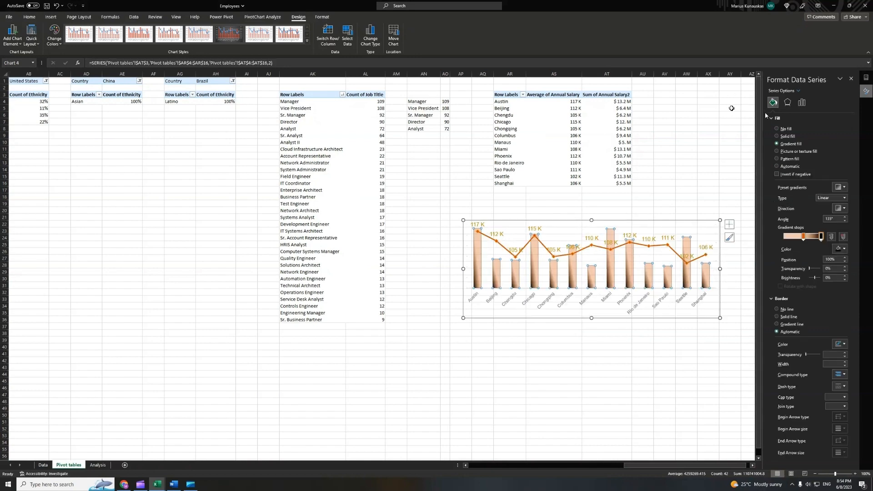
pyautogui.click(802, 236)
# Cut the city salary chart, paste it into the Analysis sheet and move it onto the empty panel beside TOP 5 JOB TITLES.
pyautogui.click(652, 222)
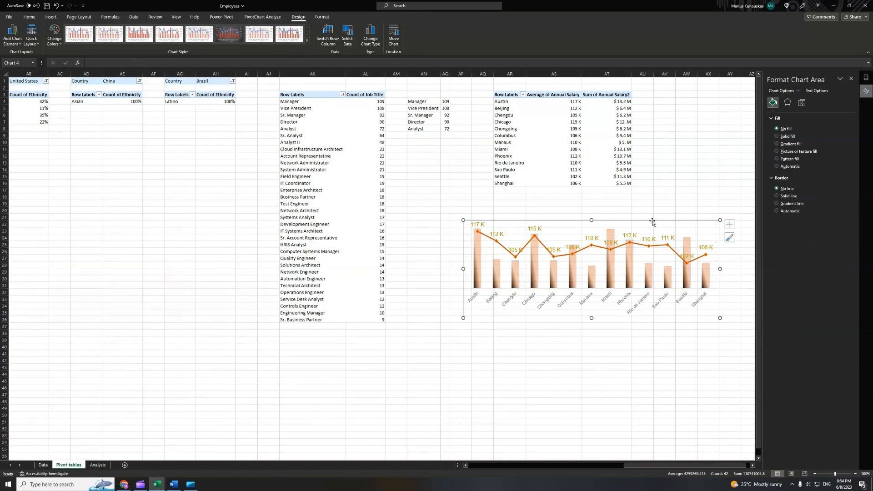
pyautogui.hotkey('ctrl', 'x')
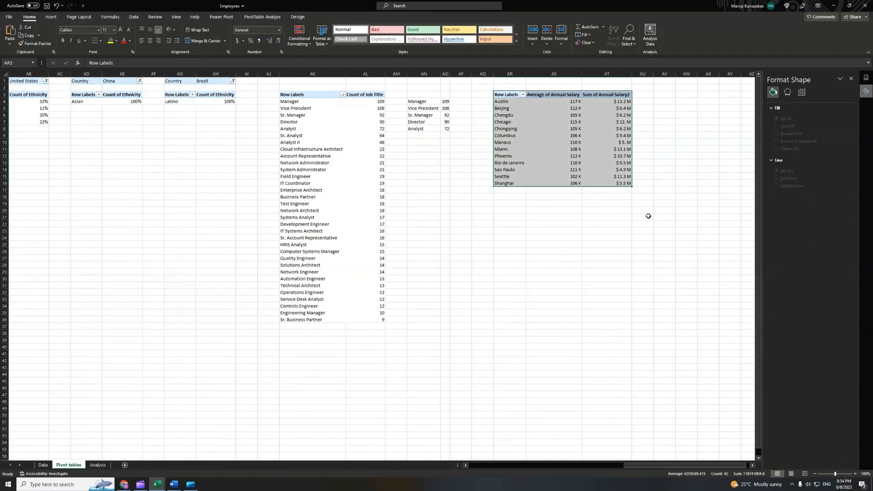
pyautogui.click(98, 464)
pyautogui.hotkey('ctrl', 'v')
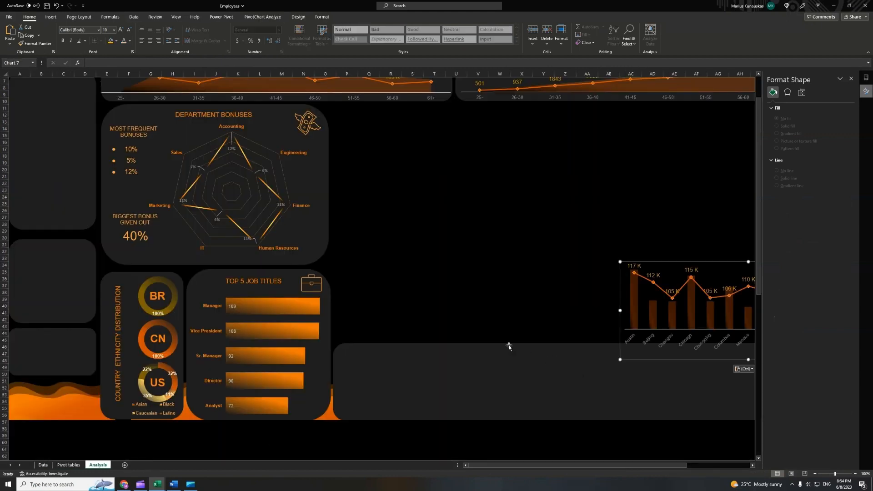
pyautogui.moveTo(674, 262); pyautogui.dragTo(436, 341)
pyautogui.moveTo(510, 340); pyautogui.dragTo(510, 365)
pyautogui.moveTo(488, 364); pyautogui.dragTo(441, 357)
# Stretch the city salary chart across the full width of its panel and adjust its height and vertical position.
pyautogui.moveTo(482, 465); pyautogui.dragTo(576, 459)
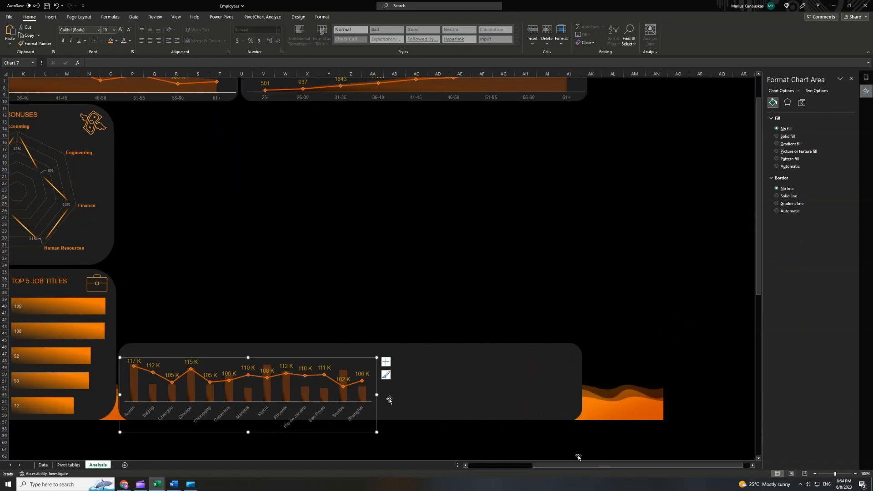
pyautogui.moveTo(377, 395); pyautogui.dragTo(579, 394)
pyautogui.moveTo(494, 359); pyautogui.dragTo(493, 353)
pyautogui.moveTo(351, 352); pyautogui.dragTo(351, 365)
# Duplicate the AGE GROUP WORK RECORD title above the city chart and change its text to CITY SALARY DISTRIBUTION (AVERAGE AND TOTAL).
pyautogui.moveTo(577, 465); pyautogui.dragTo(548, 464)
pyautogui.scroll(2, 498, 357)
pyautogui.click(404, 101)
pyautogui.keyDown('ctrl'); pyautogui.moveTo(404, 100); pyautogui.dragTo(297, 406); pyautogui.keyUp('ctrl')
pyautogui.moveTo(317, 400); pyautogui.dragTo(225, 384)
pyautogui.write('CITY SALARY DISTRIBUTION ')
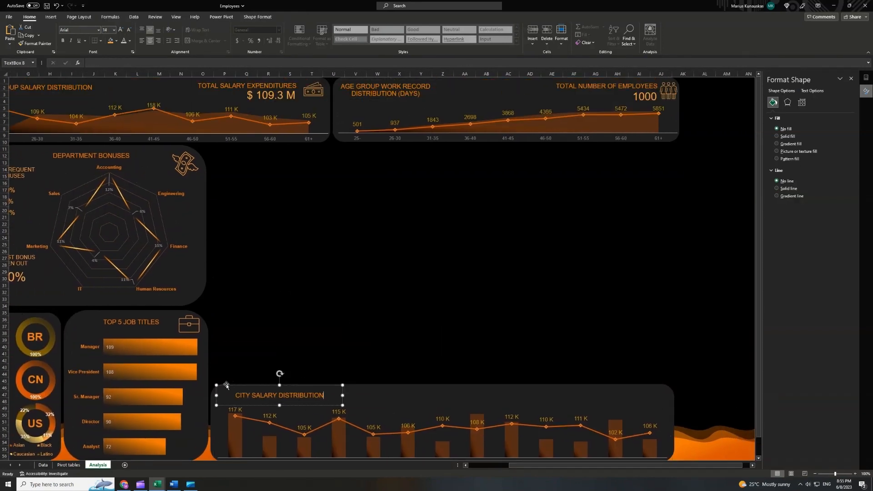
pyautogui.write('(AVERAGE AND TOTAL)')
pyautogui.click(306, 407)
pyautogui.click(399, 353)
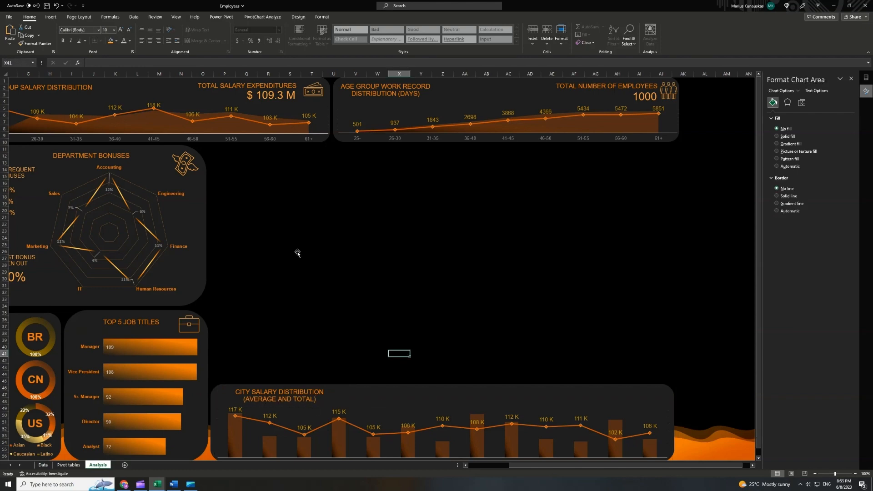
# Search the stock icons for "city" and insert a city icon.
pyautogui.click(50, 17)
pyautogui.click(109, 33)
pyautogui.click(214, 108)
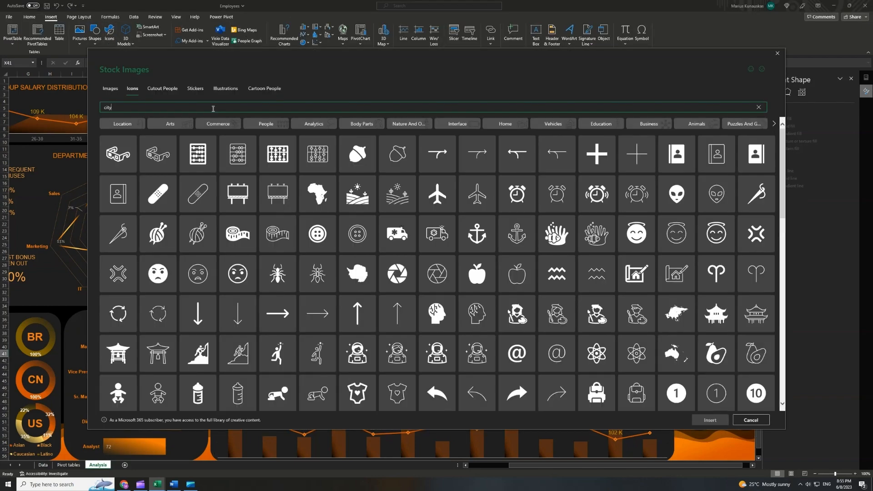
pyautogui.write('city')
pyautogui.click(164, 141)
pyautogui.click(710, 420)
# Move the city icon to the far end of the CITY SALARY DISTRIBUTION panel, shrink it to fit and apply the graphics fill.
pyautogui.moveTo(411, 353); pyautogui.dragTo(656, 388)
pyautogui.moveTo(634, 419); pyautogui.dragTo(649, 412)
pyautogui.click(190, 27)
# Close the formatting pane and deselect the city icon.
pyautogui.scroll(-1, 649, 411)
pyautogui.scroll(1, 649, 412)
pyautogui.moveTo(637, 465); pyautogui.dragTo(594, 464)
pyautogui.click(851, 78)
pyautogui.click(826, 251)
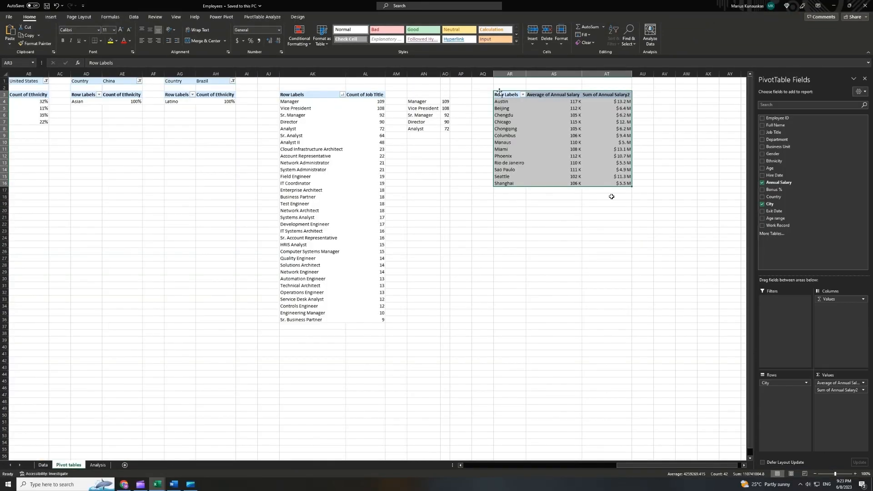
# Copy the city salary pivot table and paste the duplicate starting at cell AW3.
pyautogui.hotkey('ctrl', 'c')
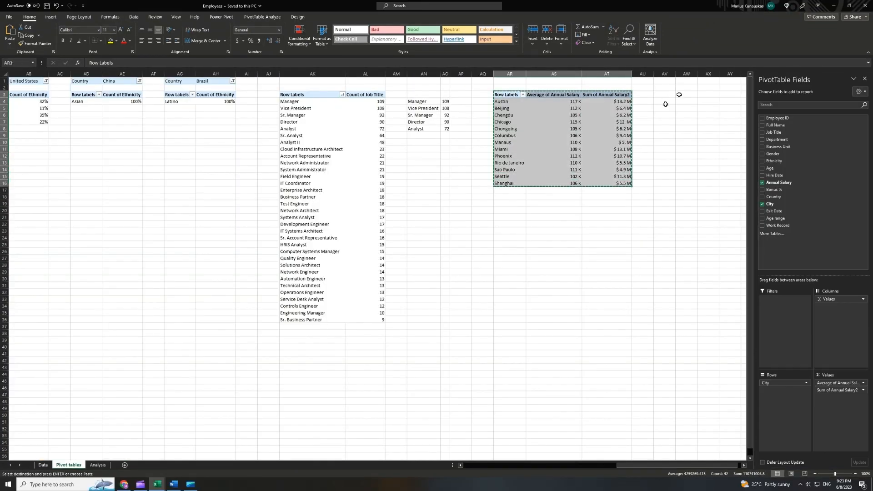
pyautogui.click(679, 94)
pyautogui.hotkey('ctrl', 'v')
# Remove the salary values from the copied pivot table and replace City with Country in its rows.
pyautogui.moveTo(853, 382); pyautogui.dragTo(696, 327)
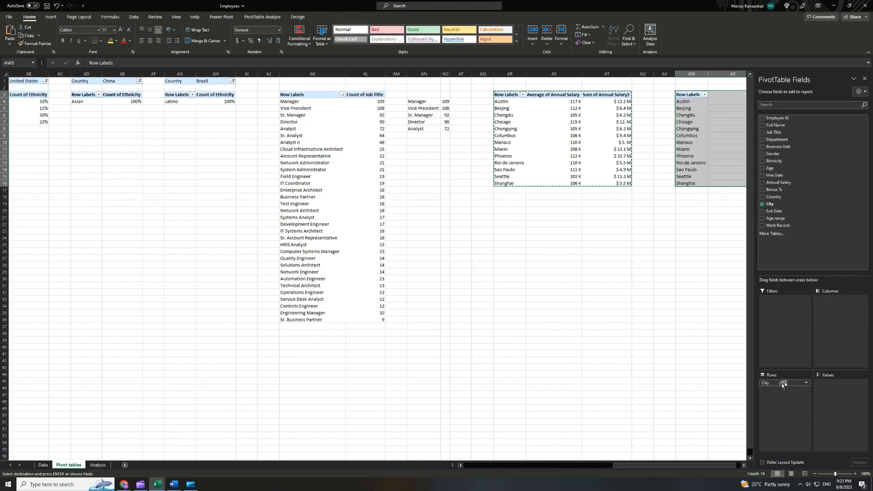
pyautogui.moveTo(781, 383); pyautogui.dragTo(717, 256)
pyautogui.moveTo(772, 198); pyautogui.dragTo(785, 387)
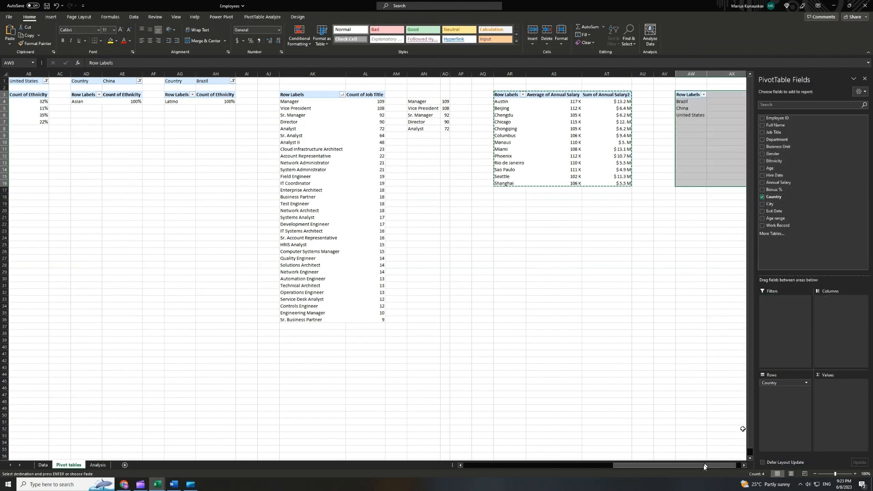
# Add Work Record to the country pivot table's values and summarize it by Average.
pyautogui.click(863, 382)
pyautogui.click(836, 463)
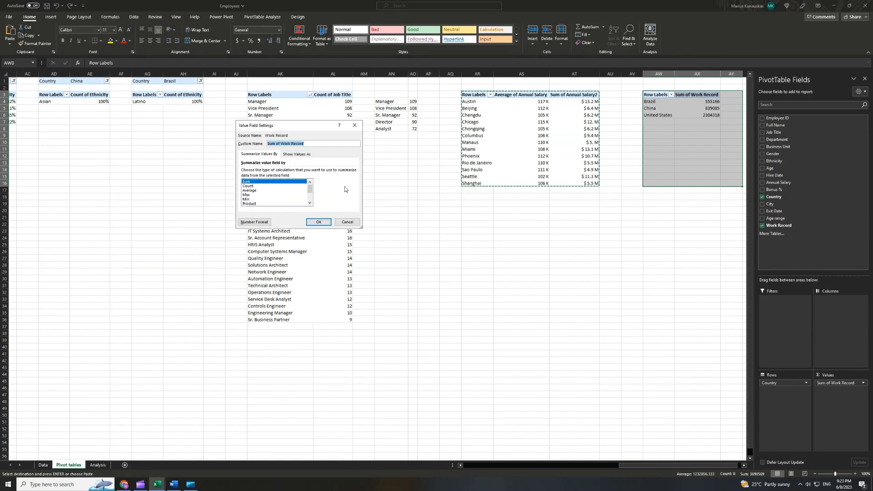
pyautogui.click(254, 194)
pyautogui.click(323, 223)
# Format the country pivot table's average work record values to show no decimals.
pyautogui.moveTo(721, 106); pyautogui.dragTo(723, 115)
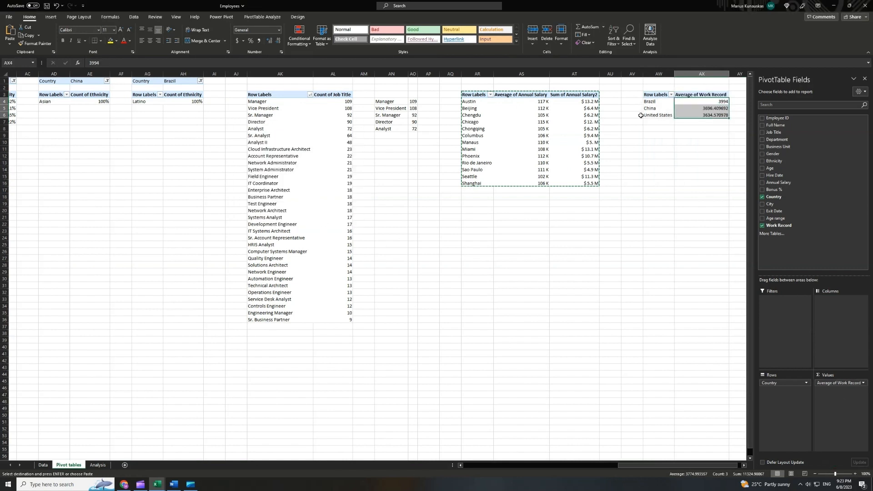
pyautogui.click(278, 40)
pyautogui.click(278, 40)
pyautogui.click(658, 156)
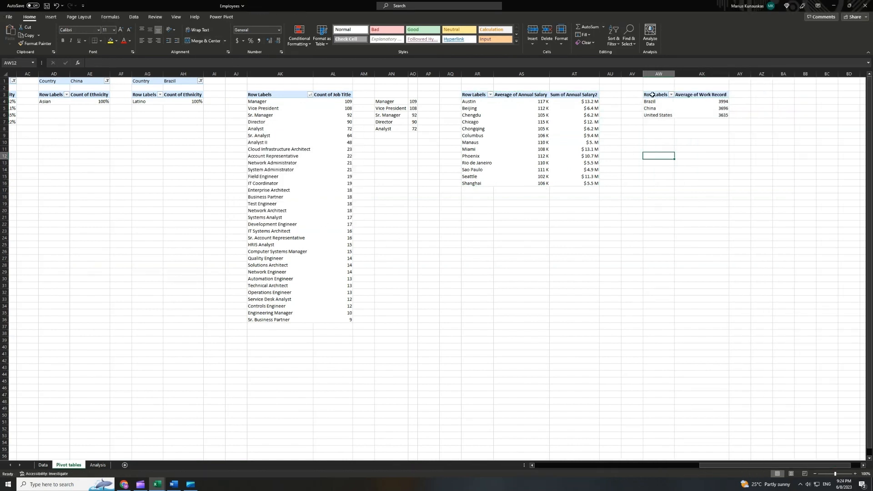
# Link cell AZ4 to AW4 and fill the formula through AZ4:BA6 to mirror the country pivot table.
pyautogui.click(767, 102)
pyautogui.write('=')
pyautogui.click(657, 101)
pyautogui.press('Return')
pyautogui.click(772, 102)
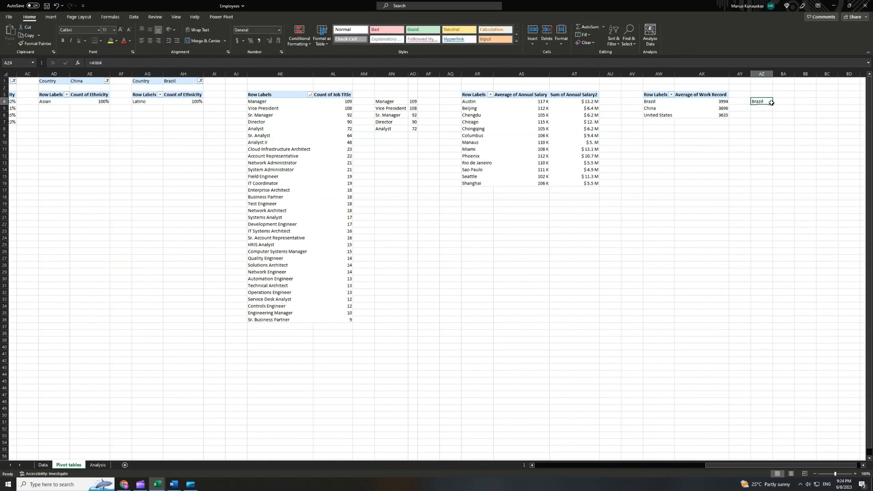
pyautogui.moveTo(771, 102); pyautogui.dragTo(793, 120)
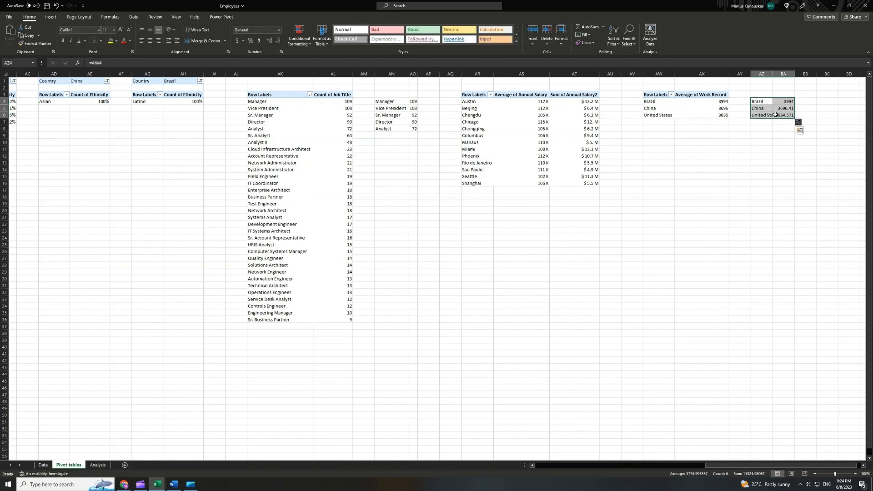
# Format the linked work record values in BA4:BA6 to show no decimals.
pyautogui.click(783, 73)
pyautogui.click(785, 101)
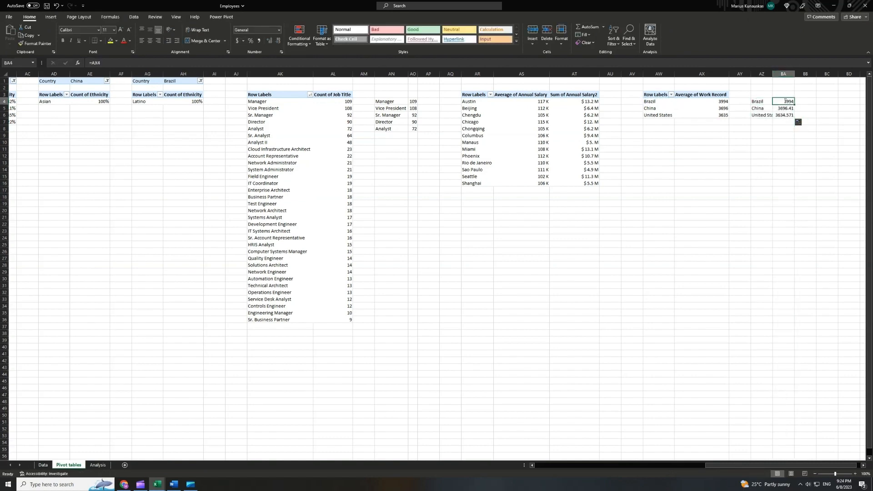
pyautogui.moveTo(785, 101); pyautogui.dragTo(778, 114)
pyautogui.tripleClick(278, 41)
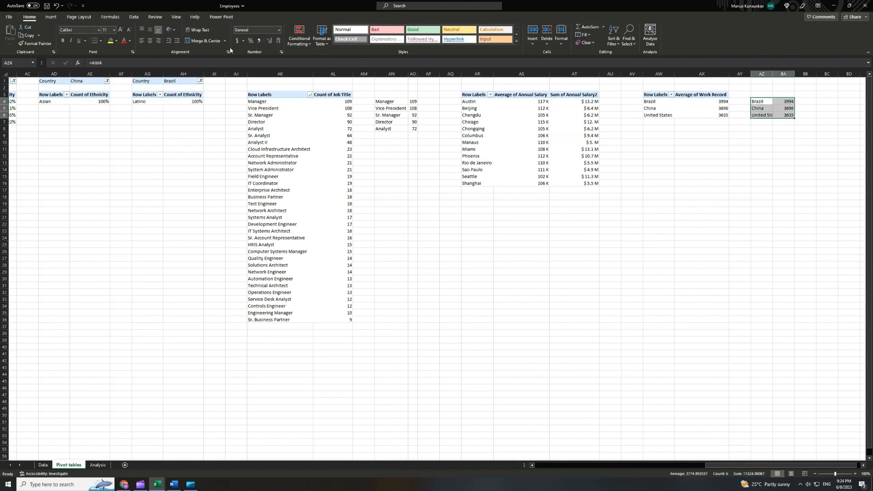
# Insert a filled map chart from AZ4:BA6 and move it into the empty area below the salary pivot table.
pyautogui.click(51, 17)
pyautogui.click(343, 32)
pyautogui.click(349, 73)
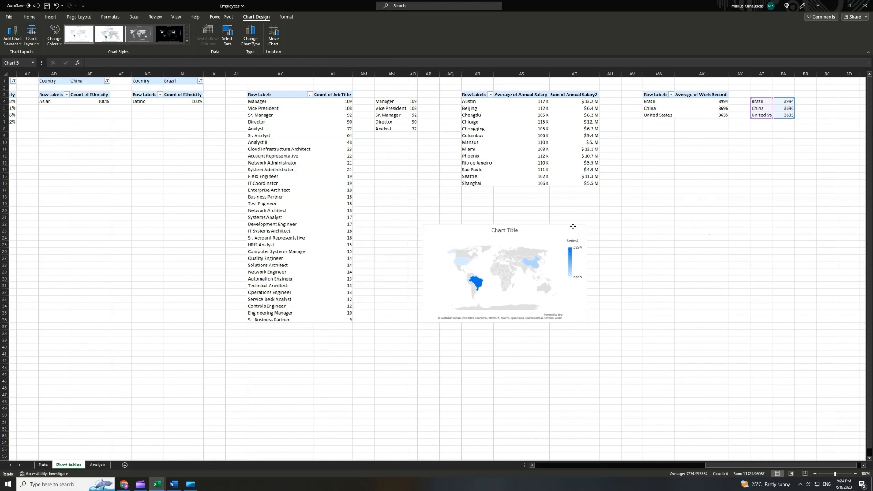
pyautogui.moveTo(573, 226); pyautogui.dragTo(697, 214)
# Delete the title from the map chart.
pyautogui.click(637, 220)
pyautogui.press('Delete')
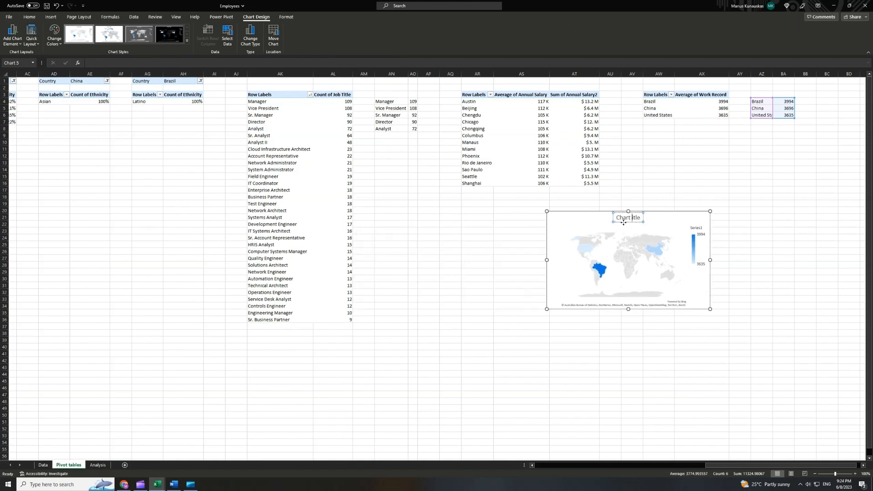
pyautogui.doubleClick(618, 221)
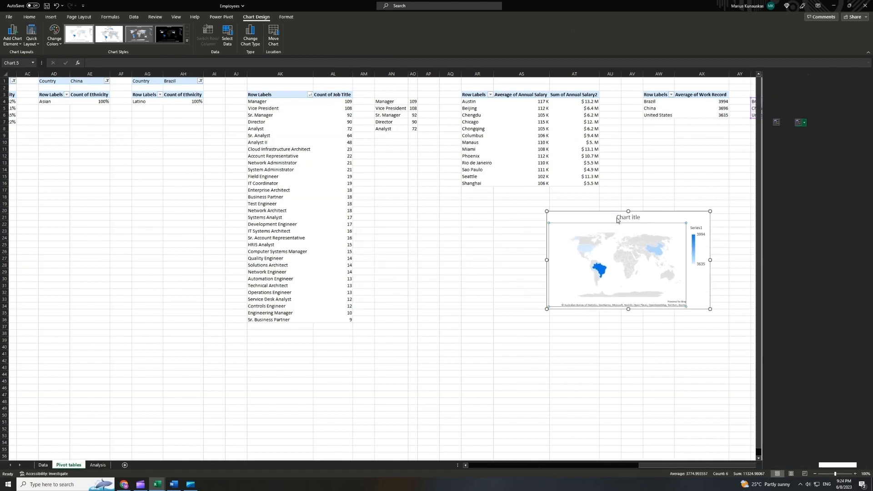
pyautogui.press('Delete')
pyautogui.click(614, 218)
pyautogui.hotkey('ctrl', 'z')
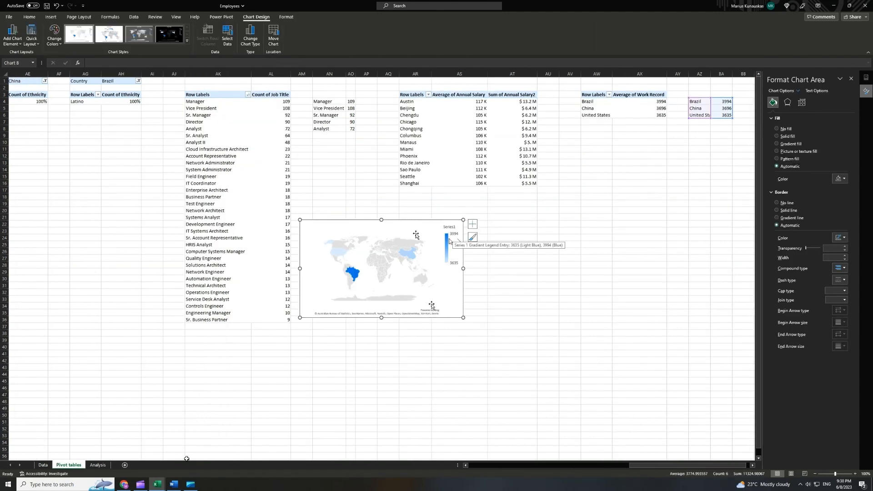
# Set the map's two-color series scale to light orange for the lowest value and dark orange for the highest.
pyautogui.click(448, 241)
pyautogui.click(801, 91)
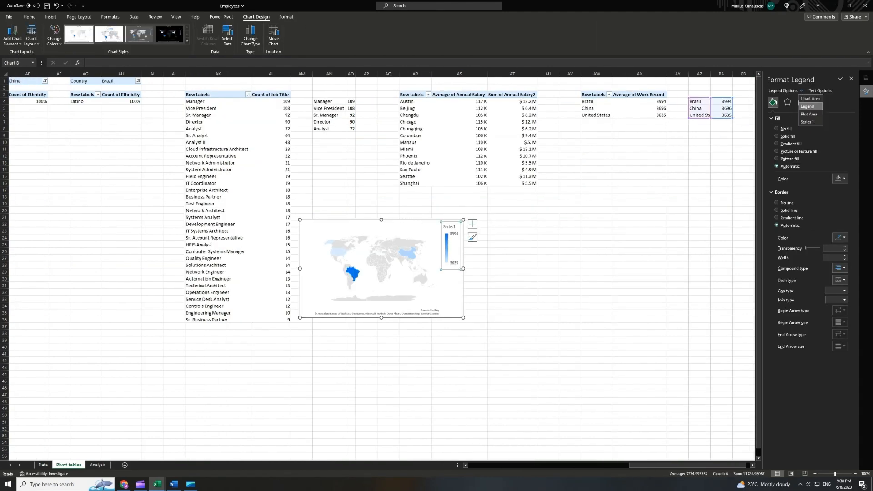
pyautogui.click(807, 122)
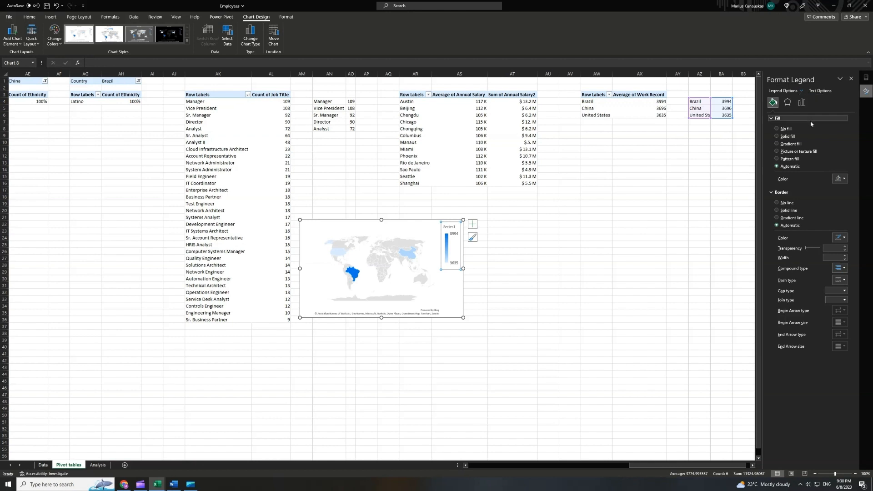
pyautogui.click(801, 102)
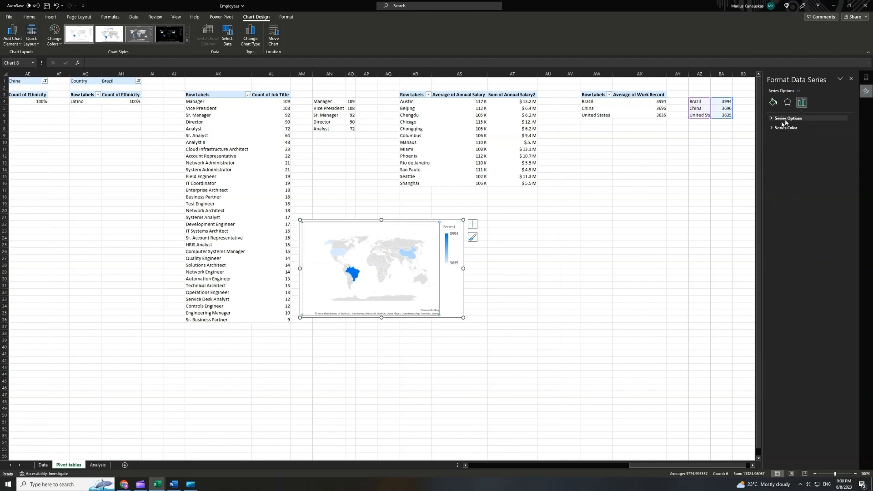
pyautogui.click(784, 128)
pyautogui.click(845, 159)
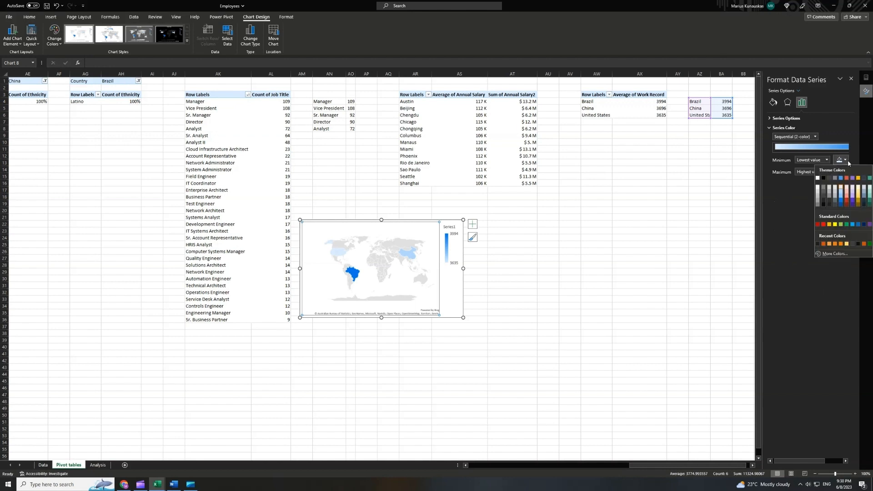
pyautogui.click(828, 246)
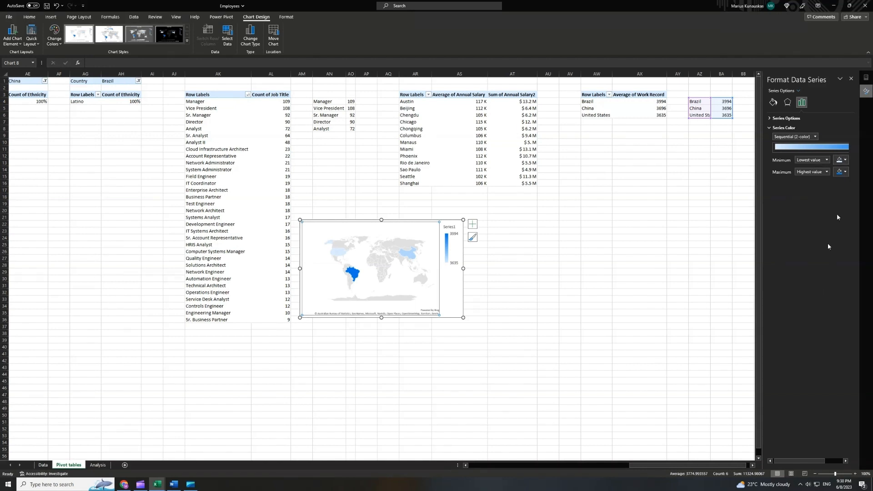
pyautogui.click(844, 172)
pyautogui.click(830, 255)
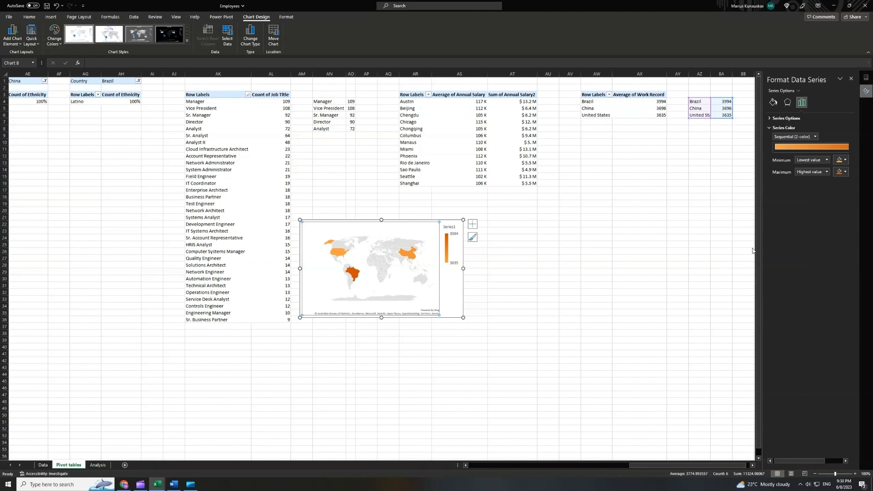
# Delete the map chart's legend and add data labels to the countries.
pyautogui.click(452, 268)
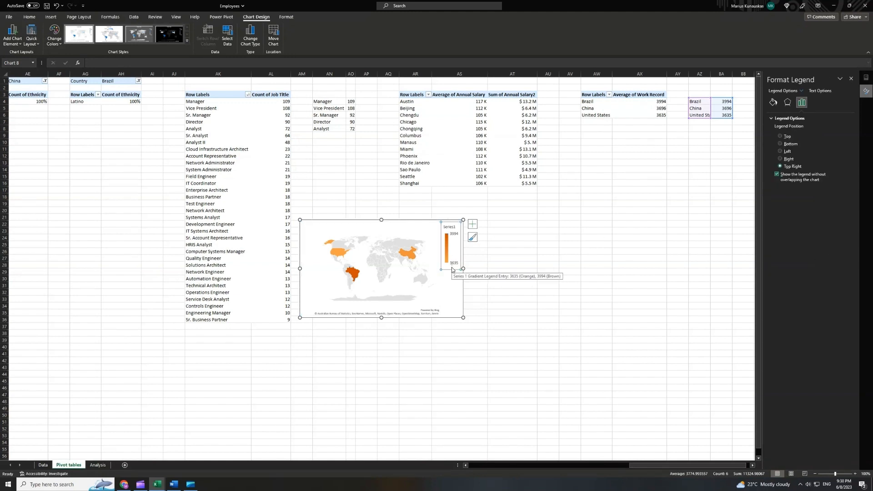
pyautogui.press('Delete')
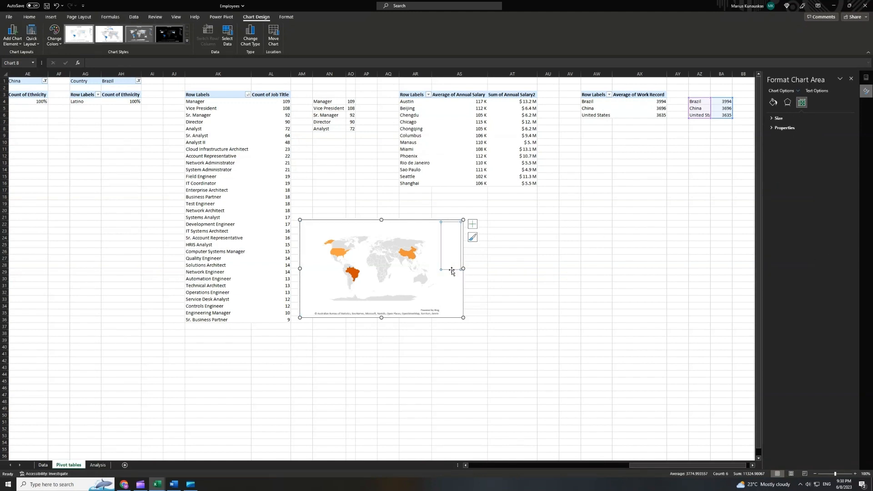
pyautogui.click(427, 257)
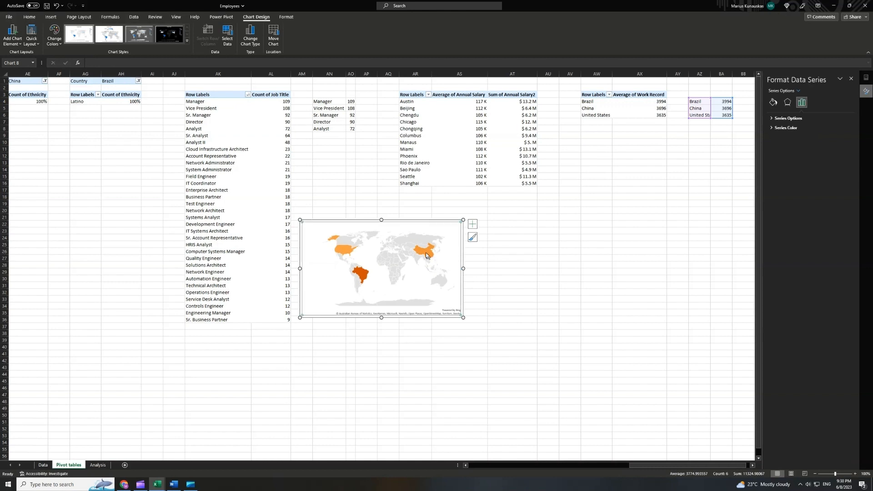
pyautogui.rightClick(428, 254)
pyautogui.click(456, 308)
pyautogui.click(427, 254)
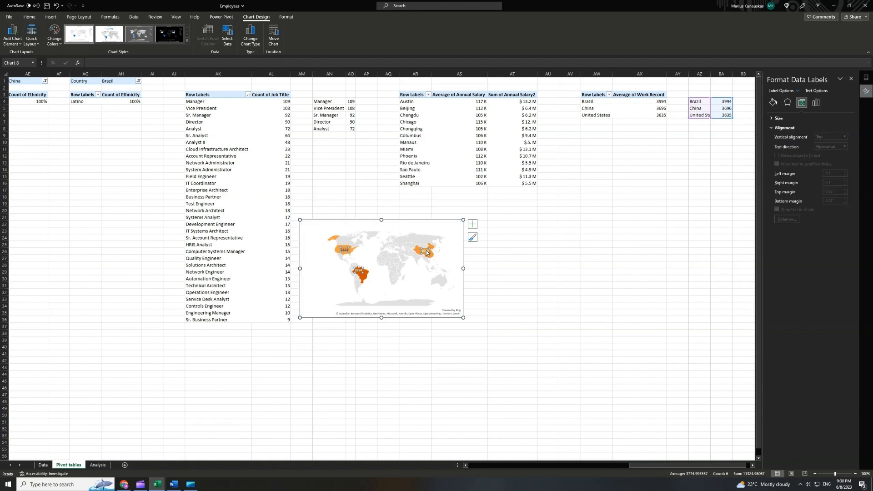
# Change the map's data label text to white.
pyautogui.click(29, 17)
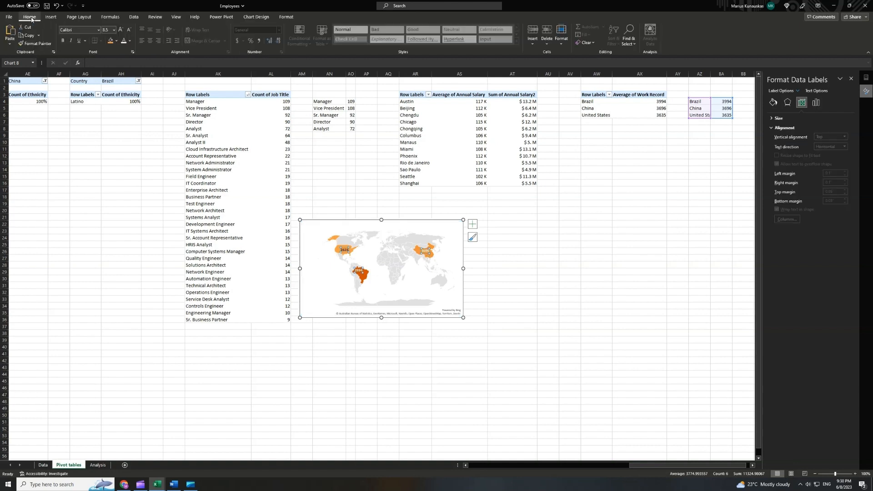
pyautogui.click(129, 41)
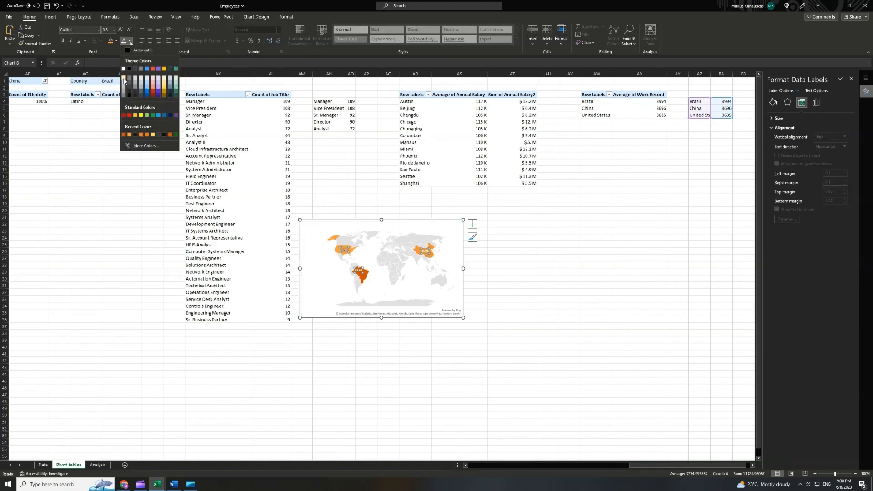
pyautogui.click(122, 75)
pyautogui.click(76, 31)
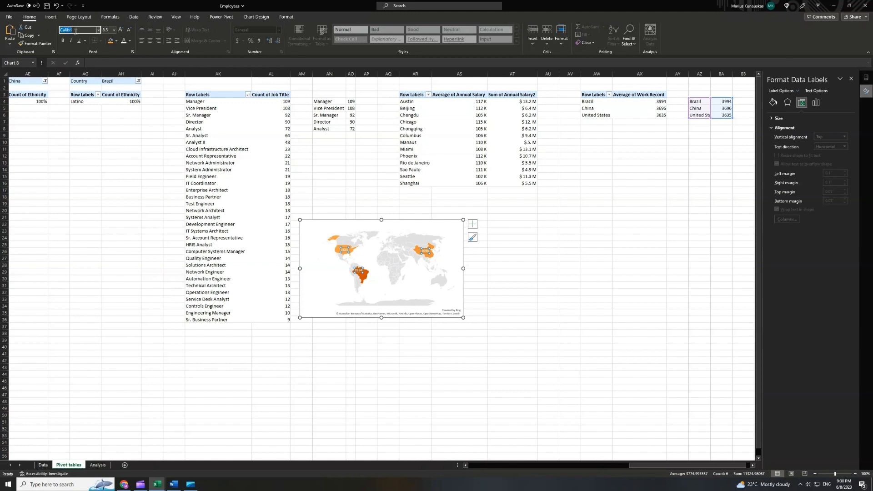
pyautogui.press('Return')
# Remove the outline from the map chart area.
pyautogui.click(256, 17)
pyautogui.click(286, 17)
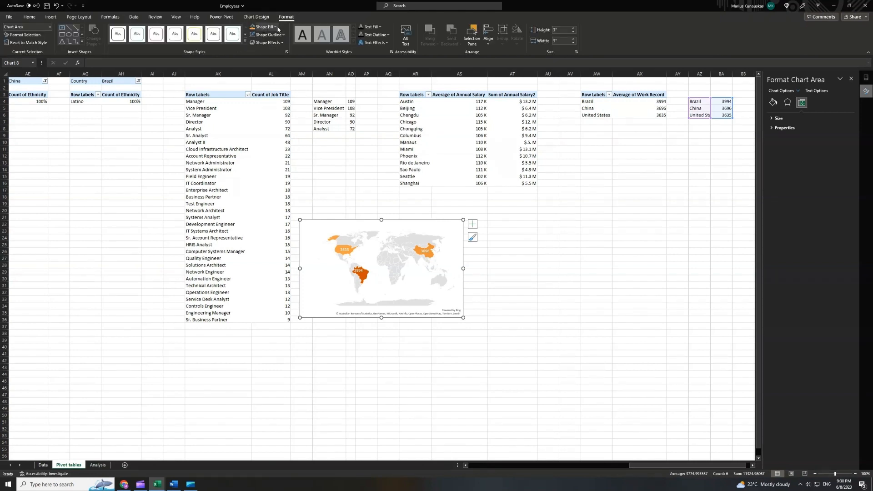
pyautogui.click(277, 27)
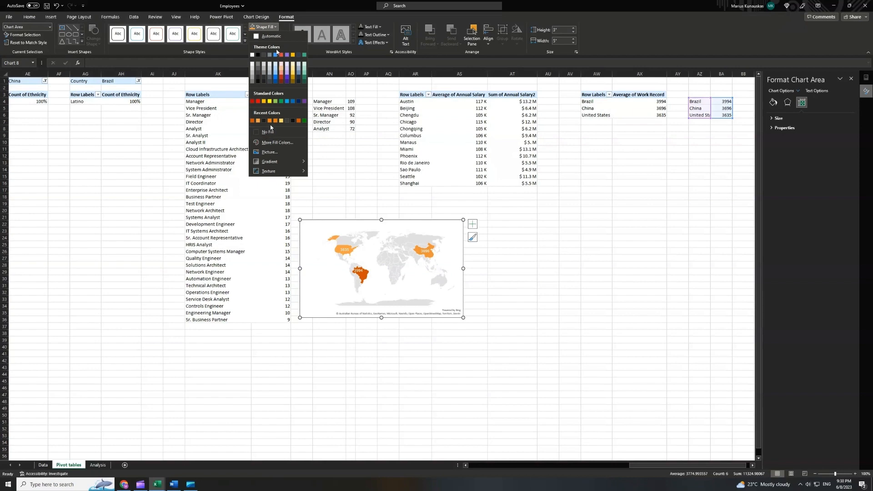
pyautogui.click(284, 28)
pyautogui.click(282, 36)
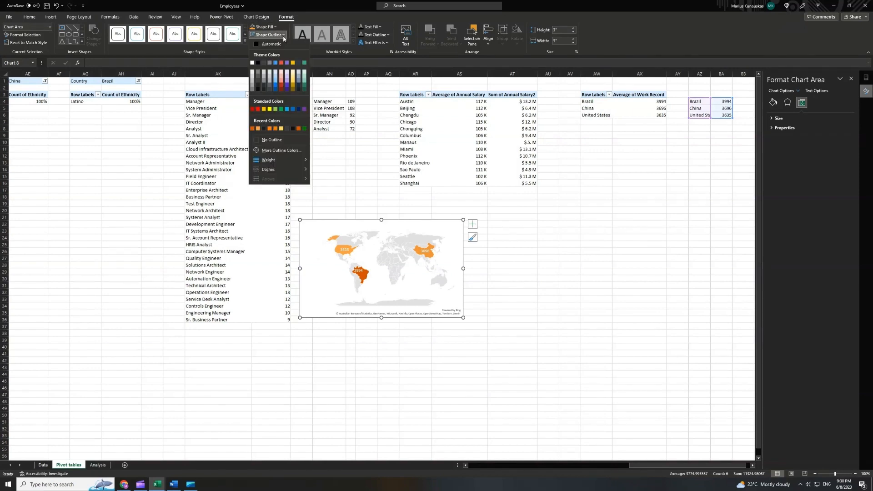
pyautogui.click(277, 139)
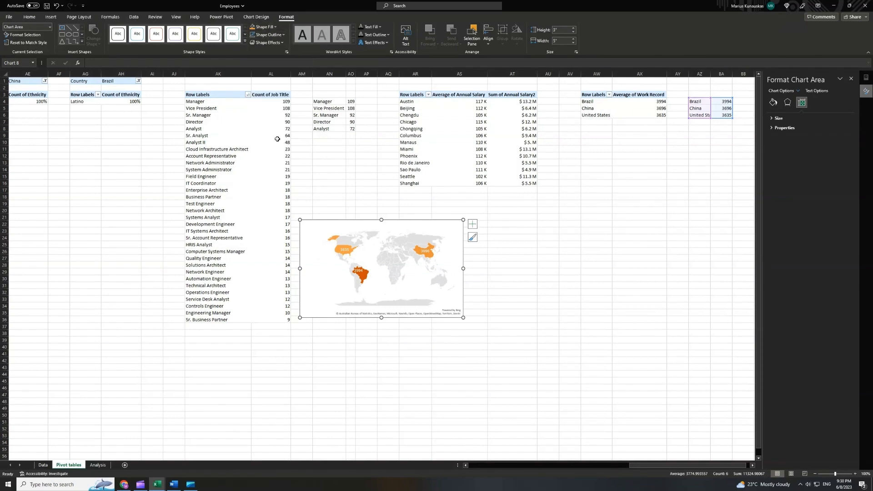
# Fill the map chart area with a custom near-black color.
pyautogui.click(275, 28)
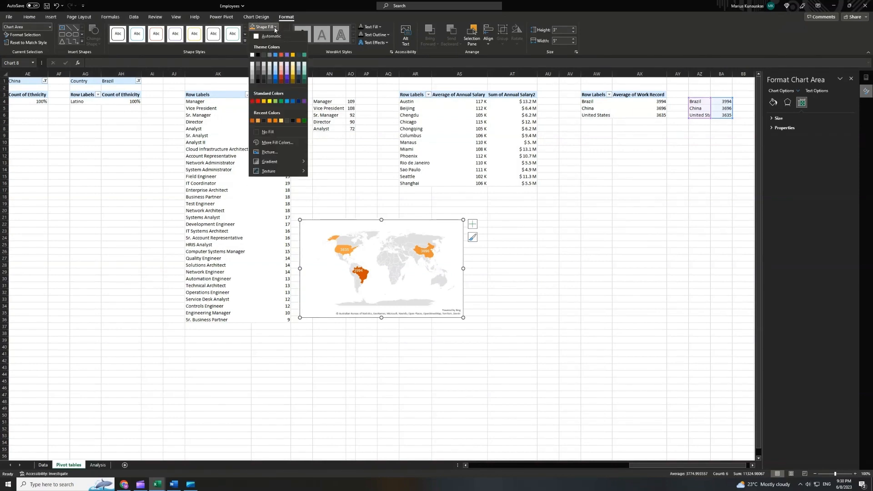
pyautogui.click(277, 143)
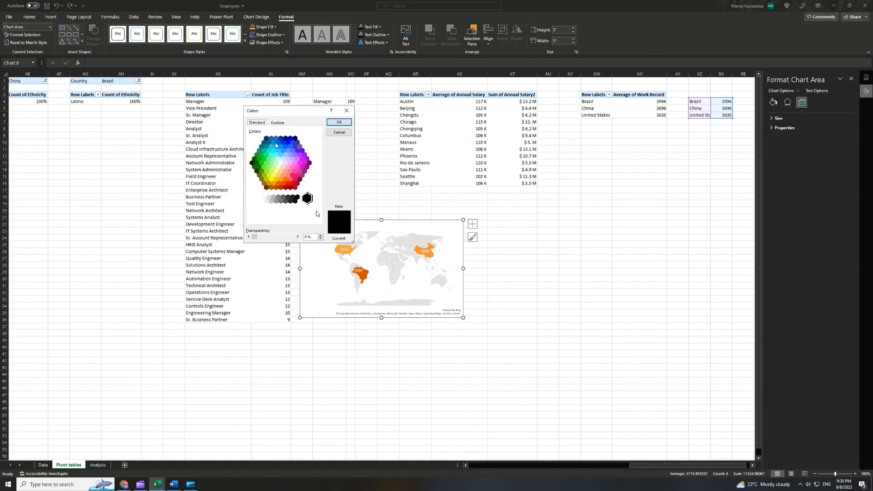
pyautogui.click(277, 123)
pyautogui.moveTo(292, 222); pyautogui.dragTo(269, 221)
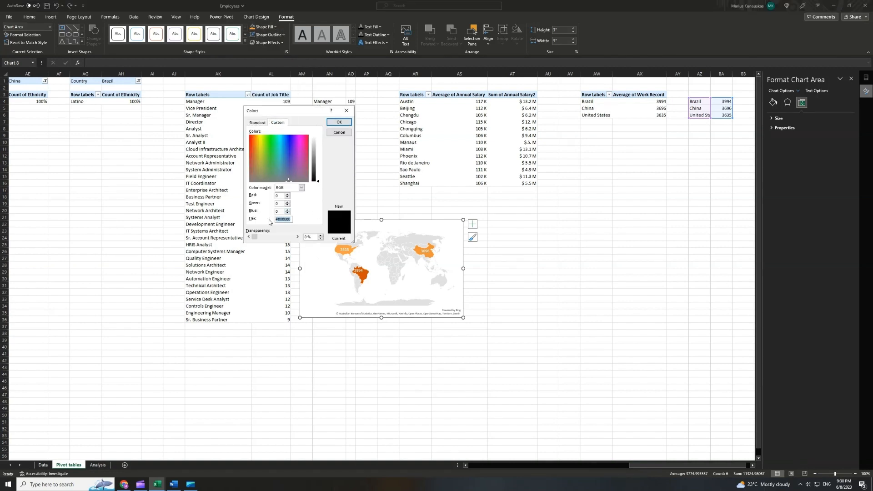
pyautogui.click(337, 122)
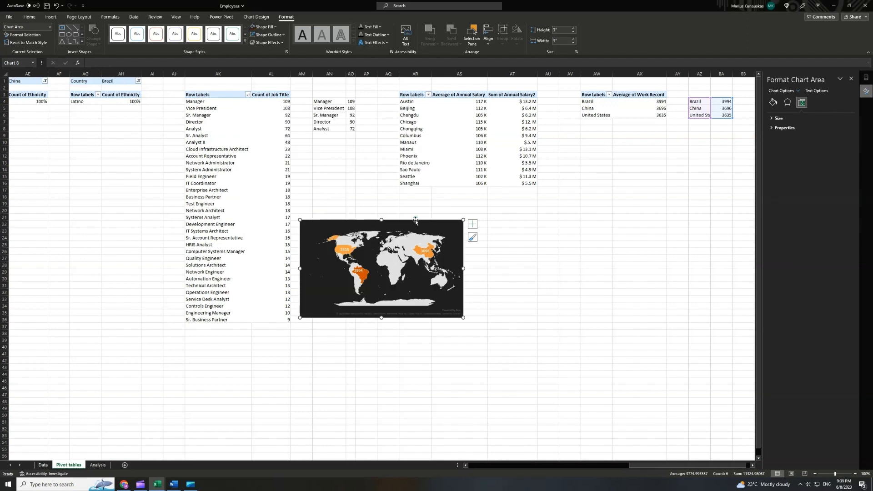
# Move the map chart to the Analysis sheet and resize it to about 7.21" by 14.02" to fill the empty area above the city salary panel.
pyautogui.hotkey('ctrl', 'x')
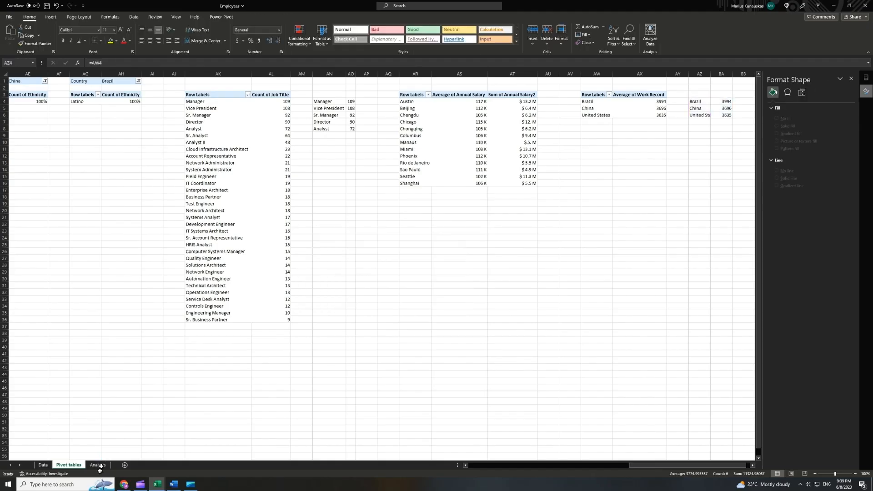
pyautogui.click(98, 464)
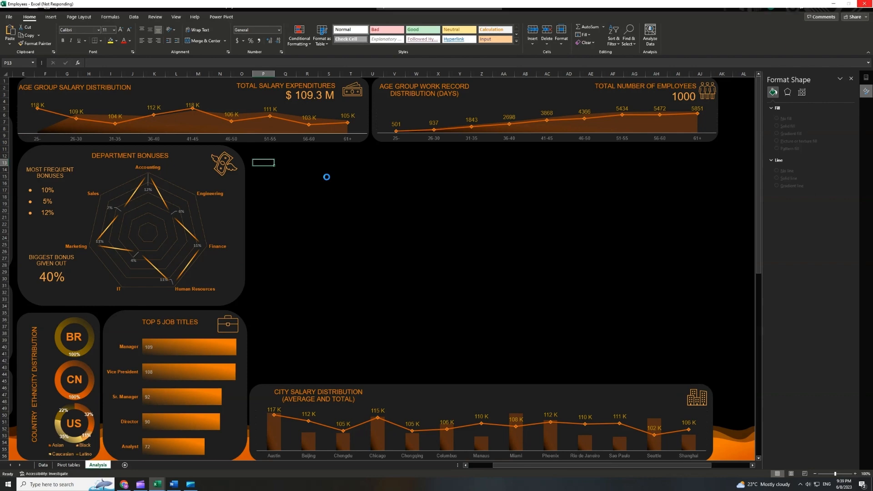
pyautogui.moveTo(416, 257); pyautogui.dragTo(708, 380)
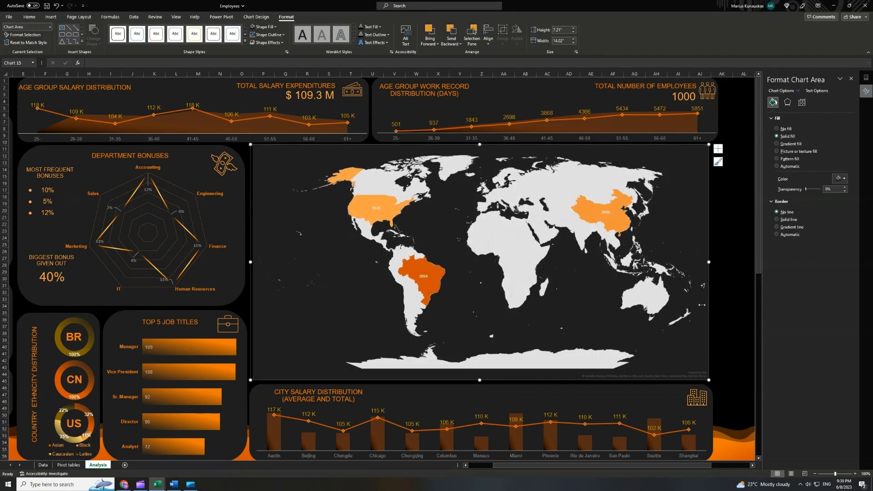
# Enlarge the map chart's data label text to 20 pt.
pyautogui.click(374, 208)
pyautogui.click(29, 17)
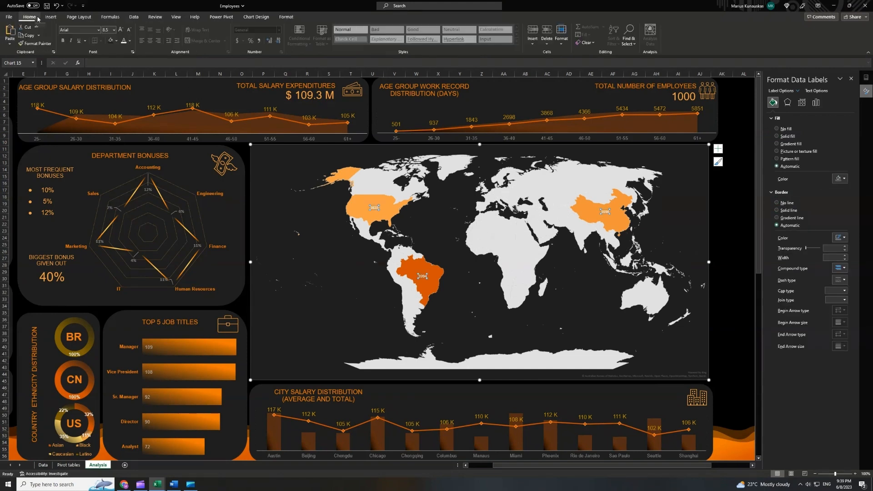
pyautogui.click(121, 30)
pyautogui.click(121, 30)
pyautogui.click(121, 30)
pyautogui.click(121, 30)
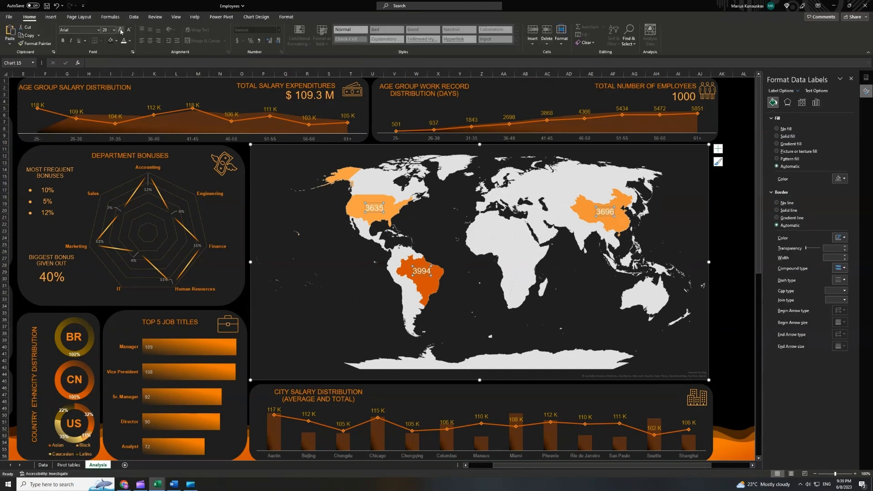
pyautogui.click(121, 30)
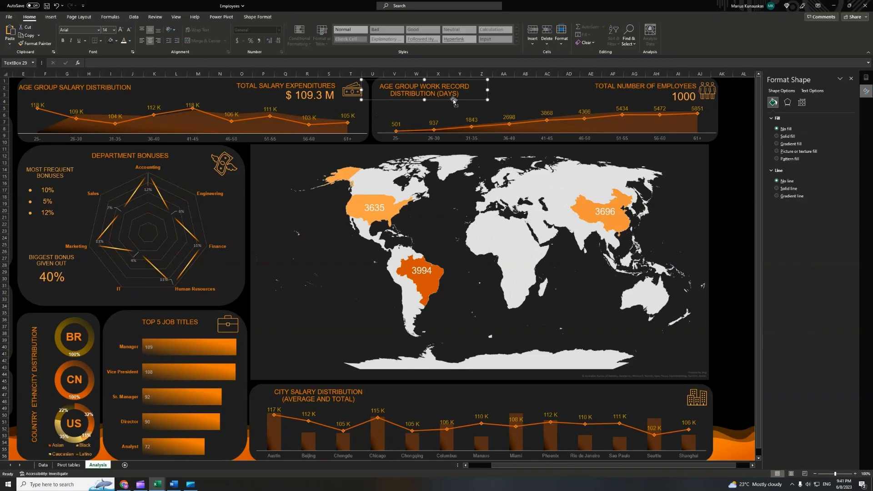
# Duplicate the age group work record title onto the map chart's upper edge, reword it AVERAGE WORK RECORD PER COUNTRY, and widen it to one line.
pyautogui.moveTo(453, 97); pyautogui.dragTo(454, 152)
pyautogui.write('WORK RECORD PER COUNTRY')
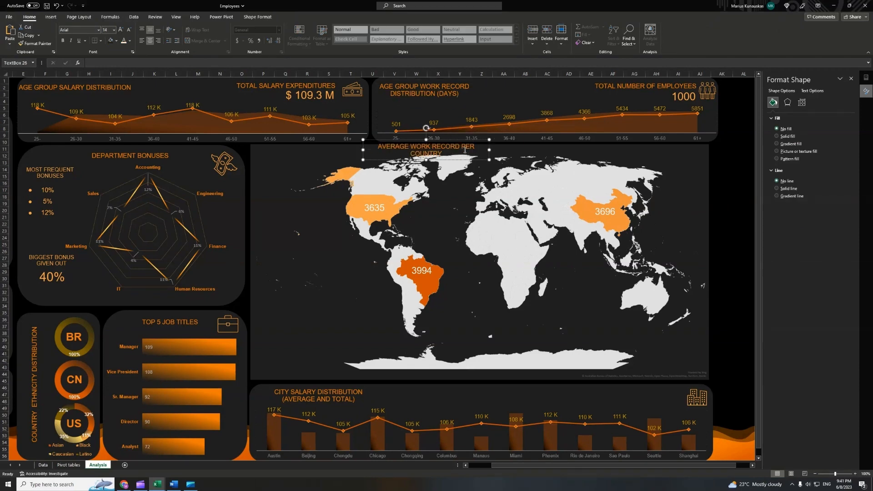
pyautogui.moveTo(522, 148); pyautogui.dragTo(547, 148)
pyautogui.click(721, 161)
# Insert the wireframe desk globe from a stock icon search for "globe" and place it in the map chart's upper-right corner.
pyautogui.click(51, 17)
pyautogui.click(109, 33)
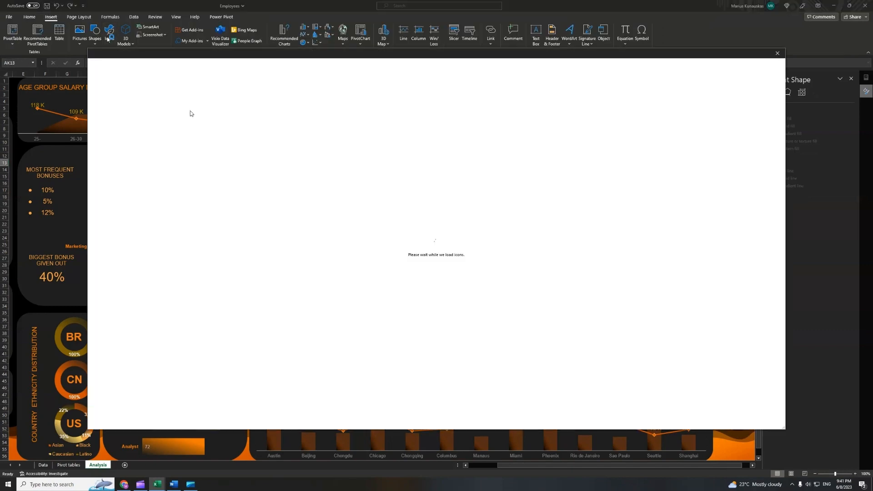
pyautogui.click(152, 108)
pyautogui.write('globe')
pyautogui.click(355, 136)
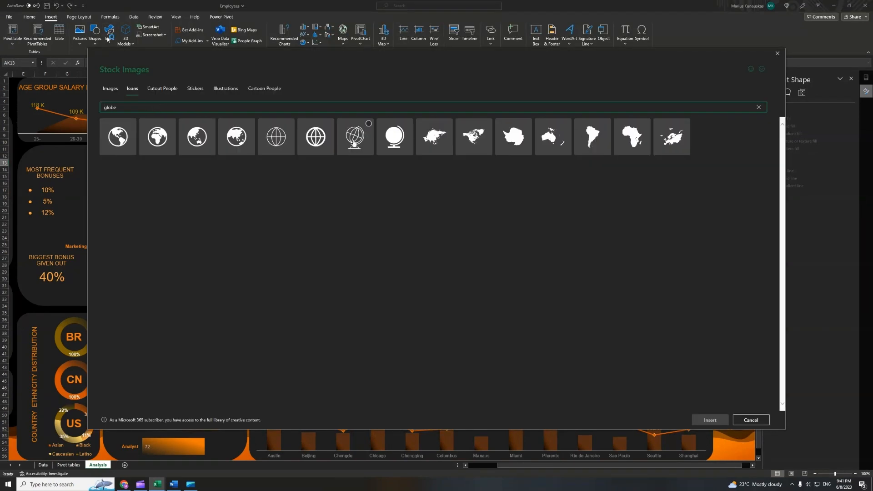
pyautogui.click(710, 419)
pyautogui.moveTo(725, 167); pyautogui.dragTo(687, 164)
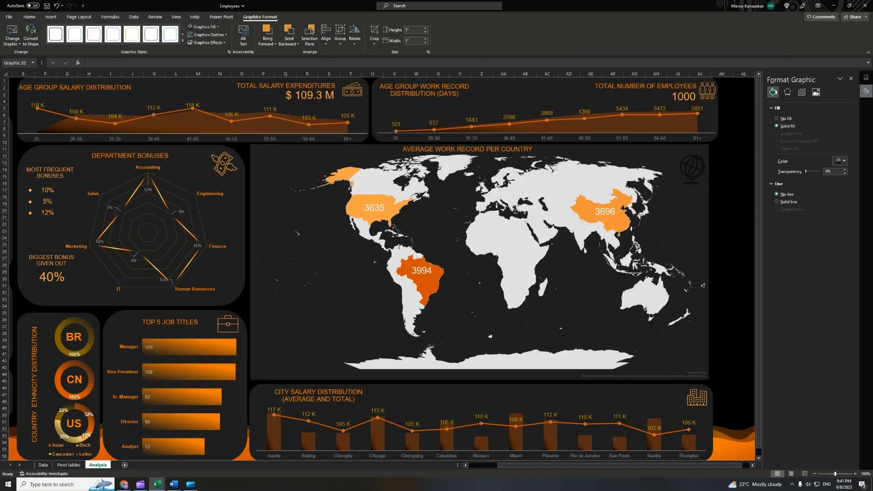
# Fill the globe icon with orange, nudge it further into the map's corner, and close the formatting pane.
pyautogui.click(206, 27)
pyautogui.click(202, 123)
pyautogui.moveTo(691, 178); pyautogui.dragTo(688, 172)
pyautogui.click(723, 176)
pyautogui.moveTo(518, 465); pyautogui.dragTo(482, 465)
pyautogui.click(851, 79)
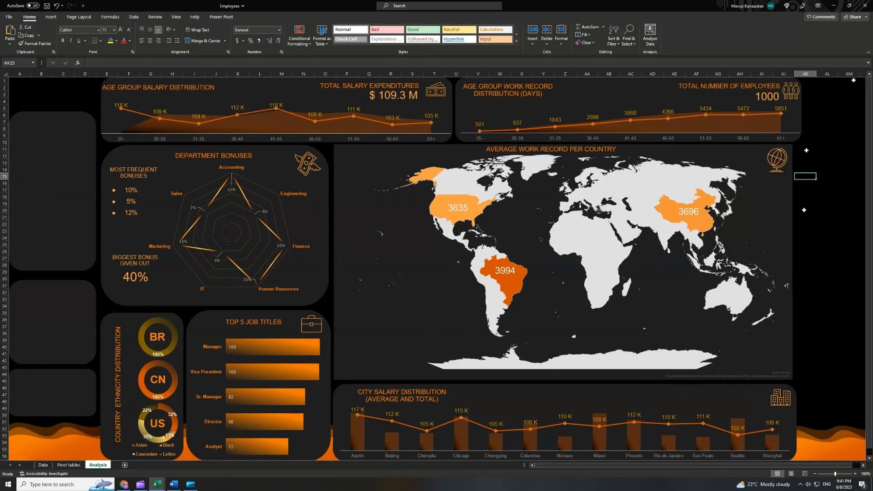
# Widen the map chart slightly to the right and shift the globe icon and map title right to match.
pyautogui.click(790, 213)
pyautogui.moveTo(791, 261); pyautogui.dragTo(798, 261)
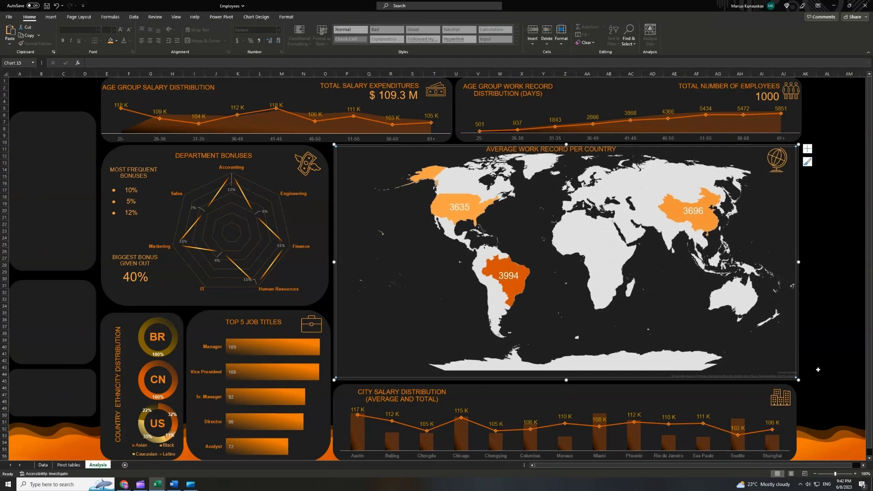
pyautogui.click(825, 326)
pyautogui.moveTo(776, 164); pyautogui.dragTo(783, 163)
pyautogui.click(590, 149)
pyautogui.moveTo(602, 137); pyautogui.dragTo(621, 137)
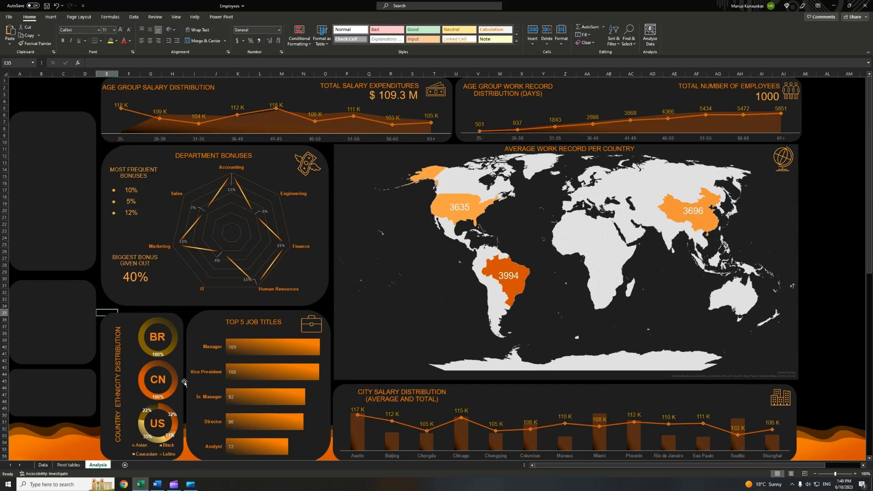
# Insert a Gender slicer for the city salary pivot table on the Pivot tables sheet.
pyautogui.click(68, 464)
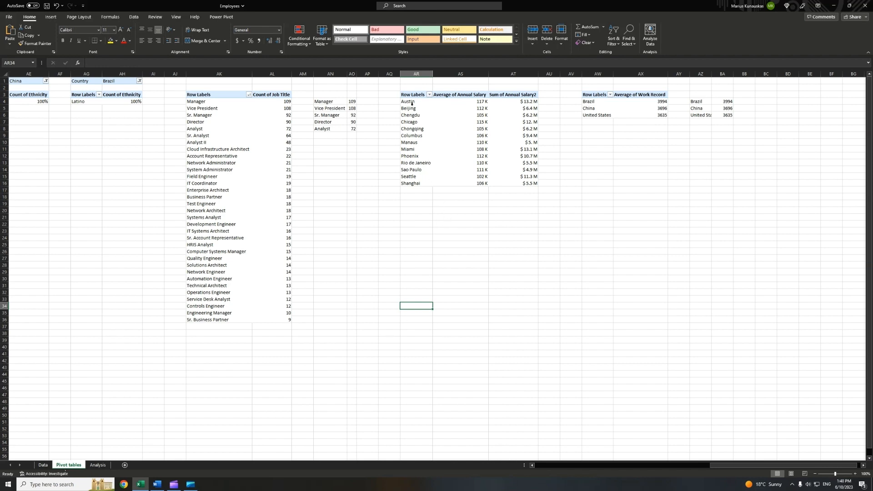
pyautogui.moveTo(406, 94); pyautogui.dragTo(531, 183)
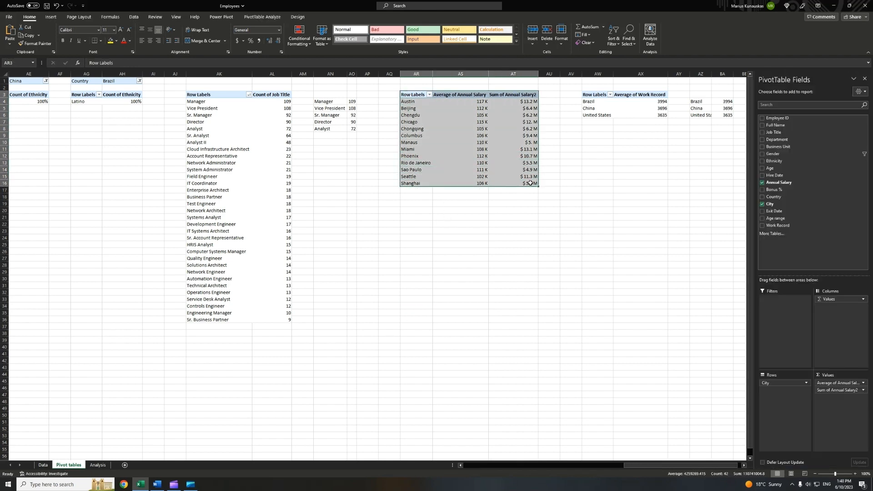
pyautogui.click(51, 18)
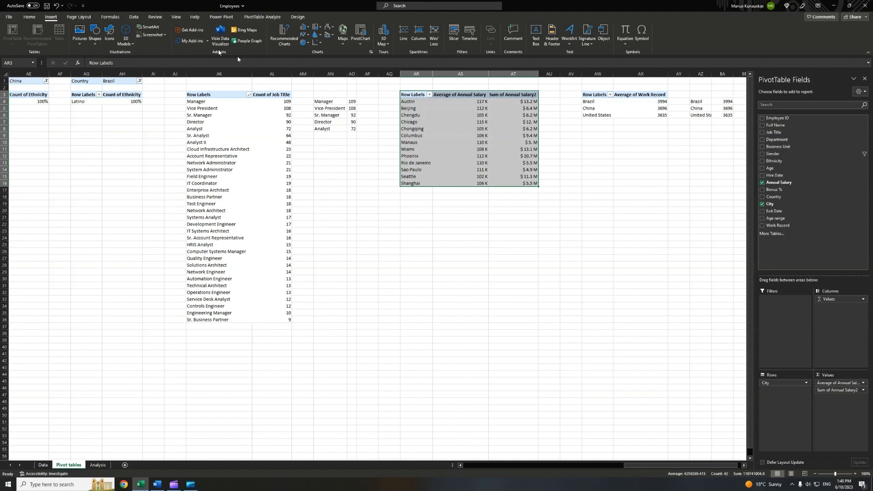
pyautogui.click(453, 38)
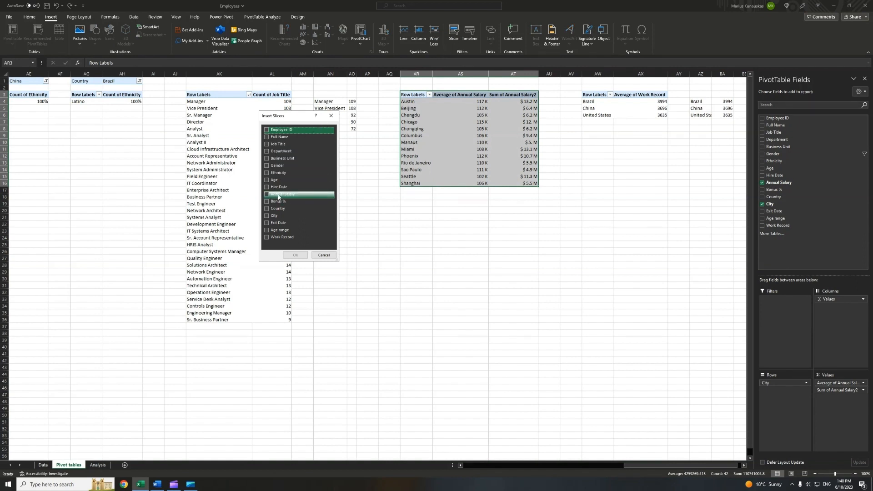
pyautogui.click(277, 165)
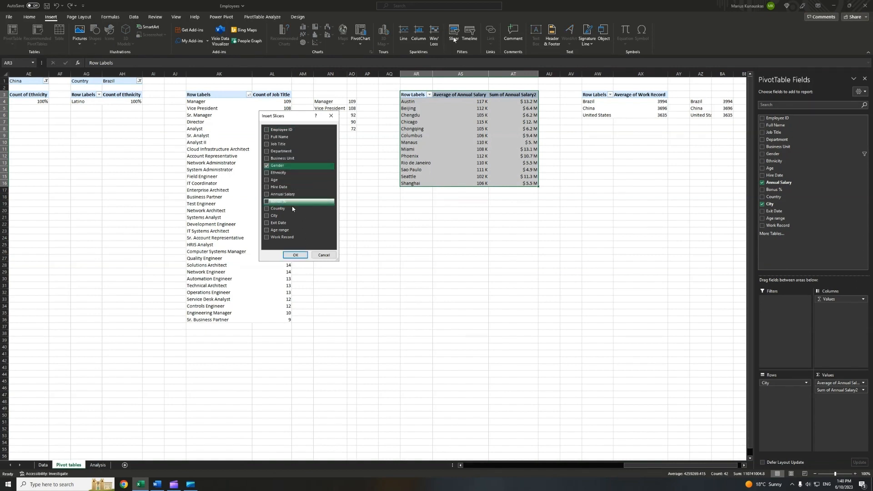
pyautogui.click(295, 255)
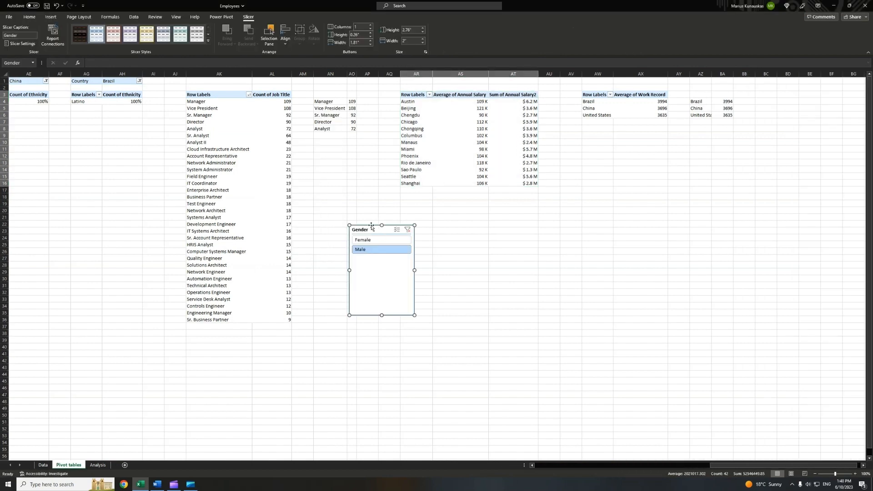
# Move the Gender slicer to the Analysis sheet and shrink it to fit inside the small lower-left panel.
pyautogui.press('Delete')
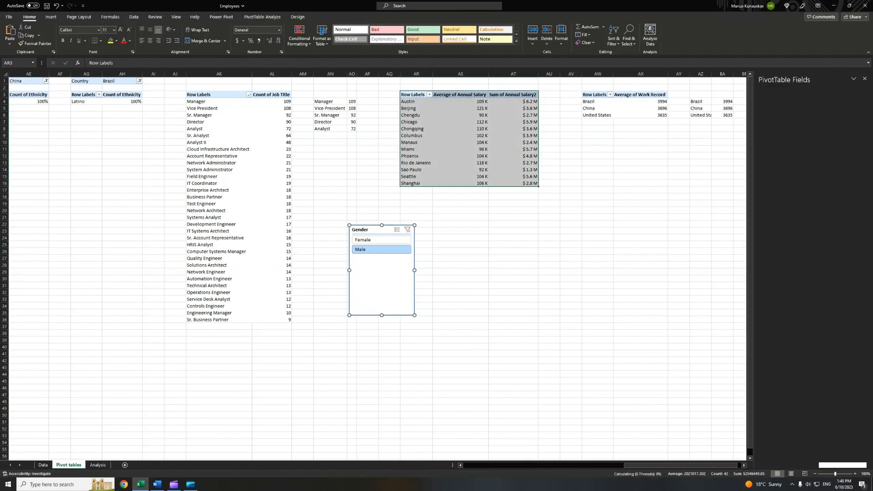
pyautogui.click(97, 465)
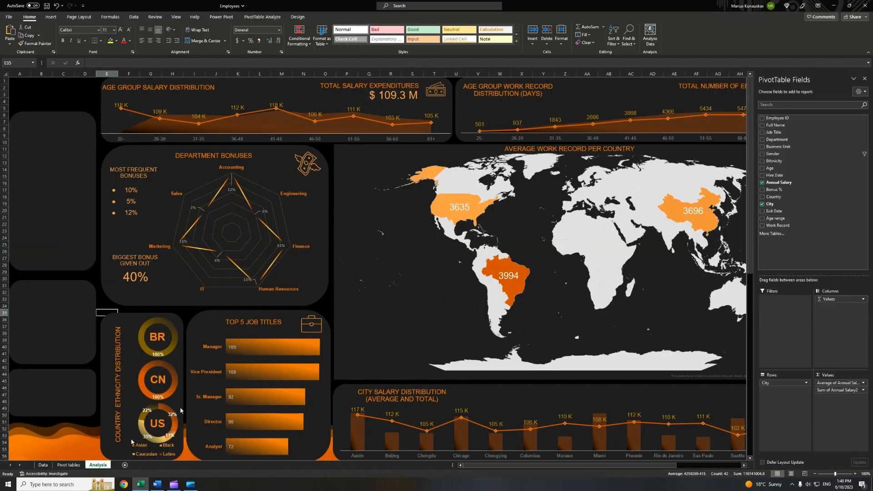
pyautogui.hotkey('ctrl', 'v')
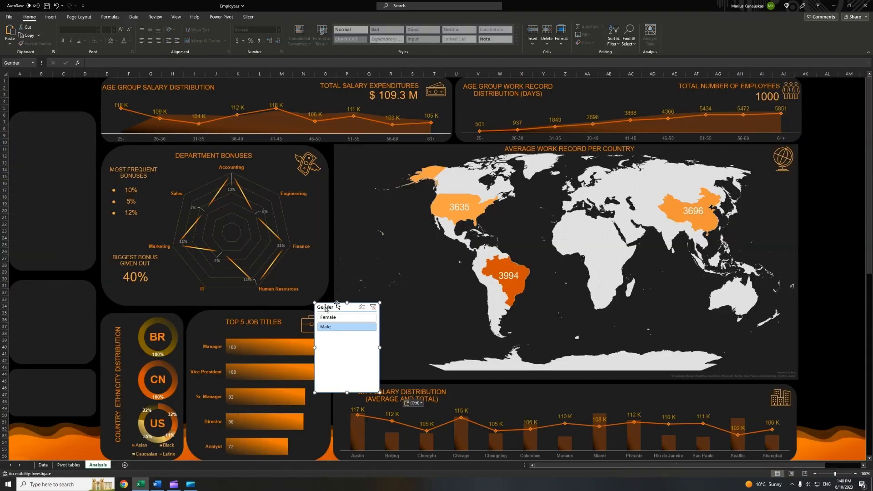
pyautogui.moveTo(335, 305); pyautogui.dragTo(39, 358)
pyautogui.moveTo(50, 449); pyautogui.dragTo(70, 409)
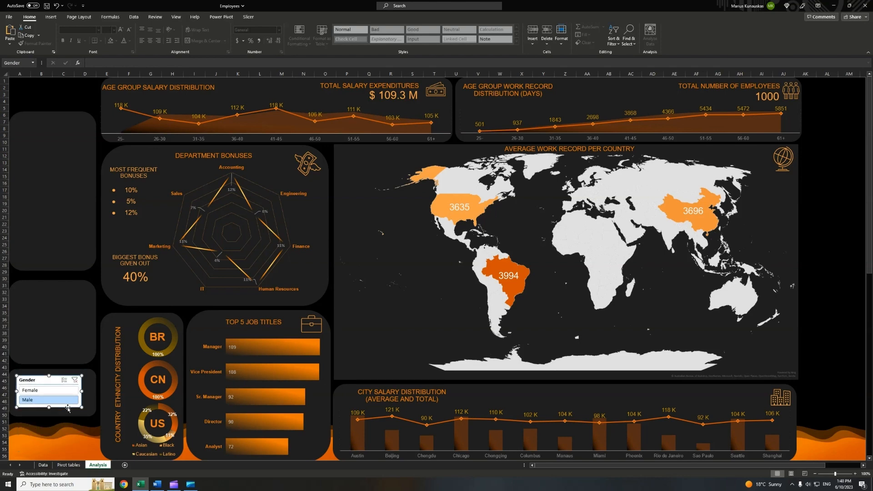
# Switch the Gender slicer between Female and Male to check how the city salary chart responds.
pyautogui.click(51, 390)
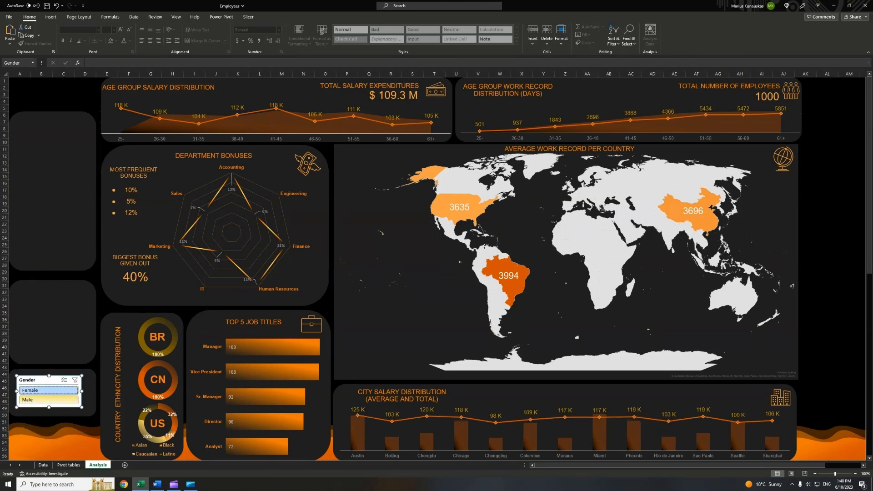
pyautogui.click(54, 401)
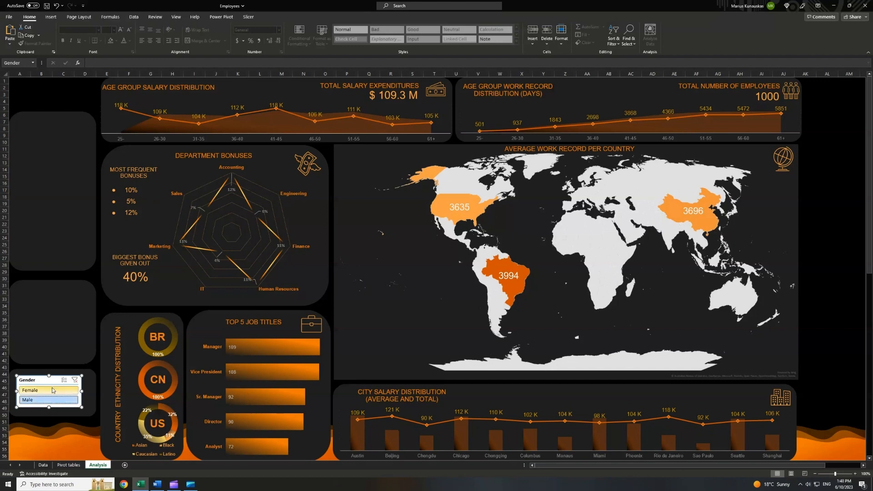
pyautogui.click(50, 390)
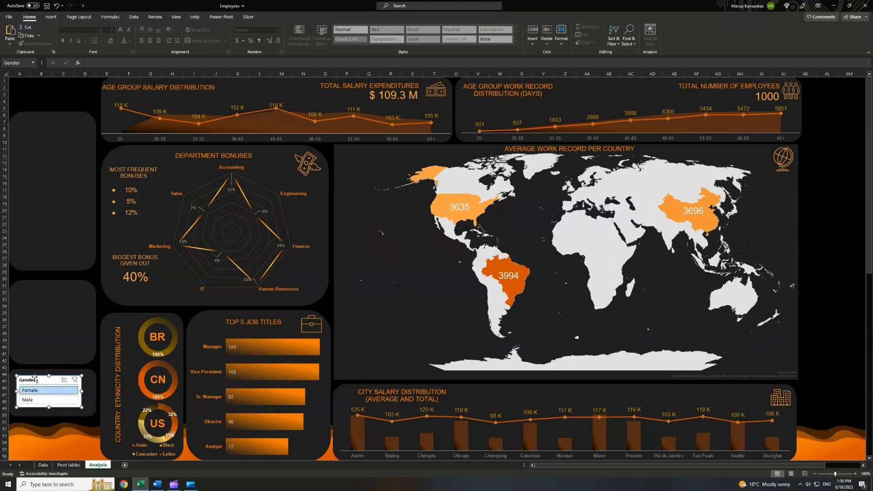
# Connect the Gender slicer to every listed pivot table on the Pivot tables sheet through its report connections.
pyautogui.rightClick(35, 378)
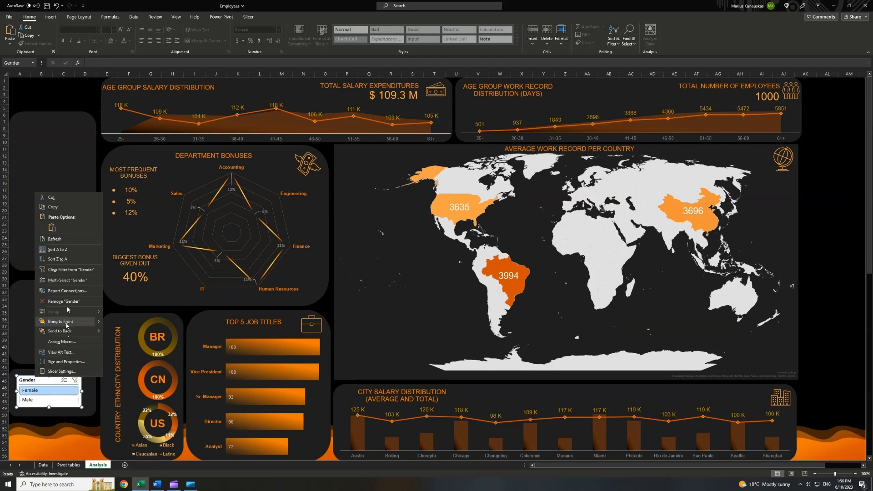
pyautogui.click(67, 290)
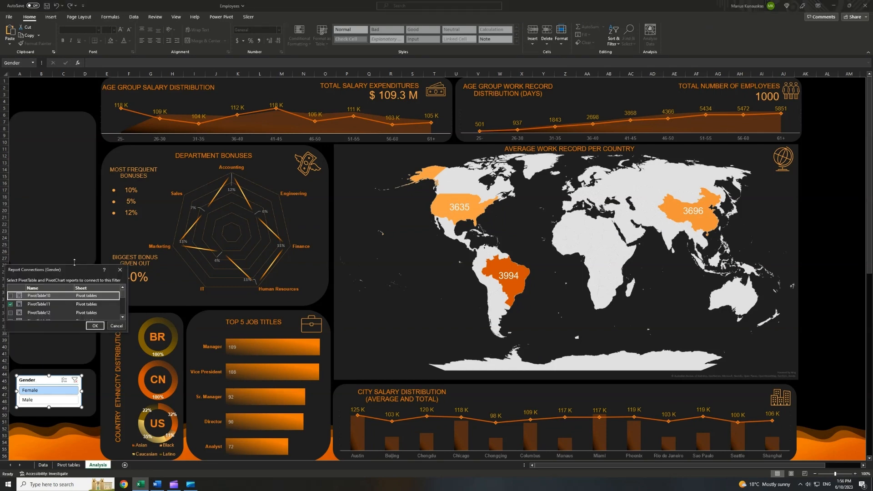
pyautogui.moveTo(74, 262); pyautogui.dragTo(219, 90)
pyautogui.click(148, 117)
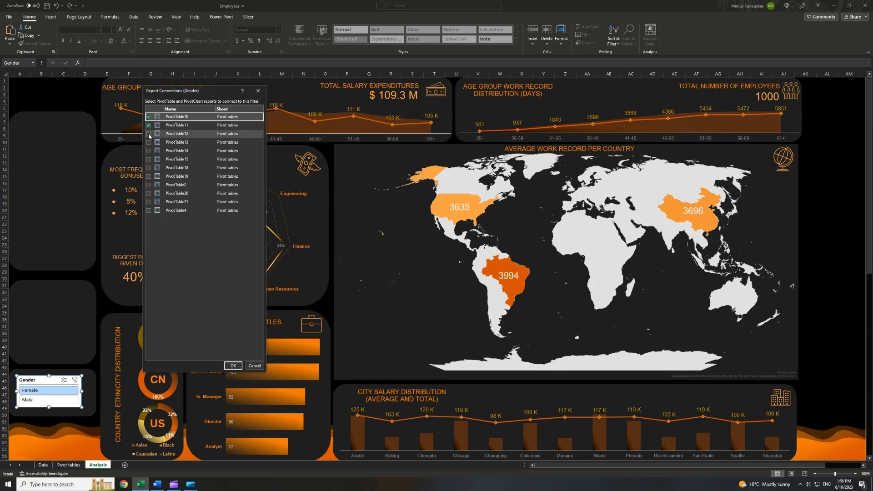
pyautogui.click(148, 134)
pyautogui.click(149, 143)
pyautogui.click(149, 151)
pyautogui.click(149, 159)
pyautogui.click(149, 168)
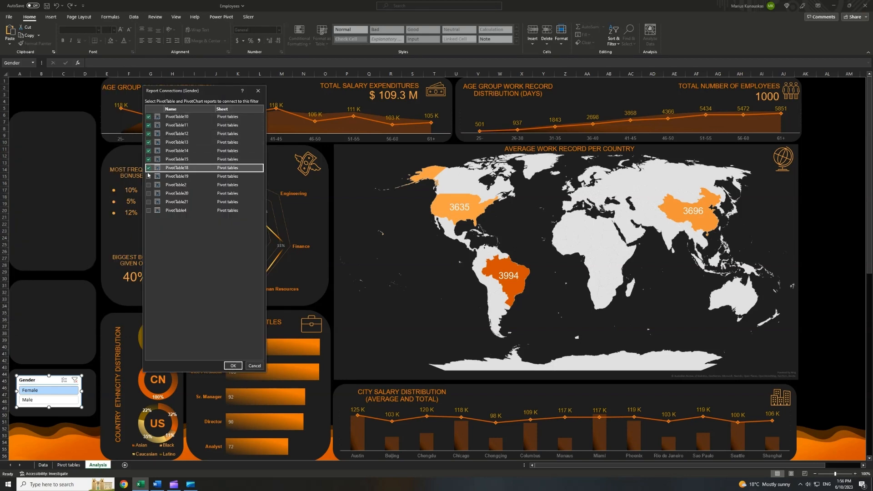
pyautogui.click(148, 177)
pyautogui.click(148, 185)
pyautogui.click(149, 193)
pyautogui.click(148, 202)
pyautogui.click(148, 210)
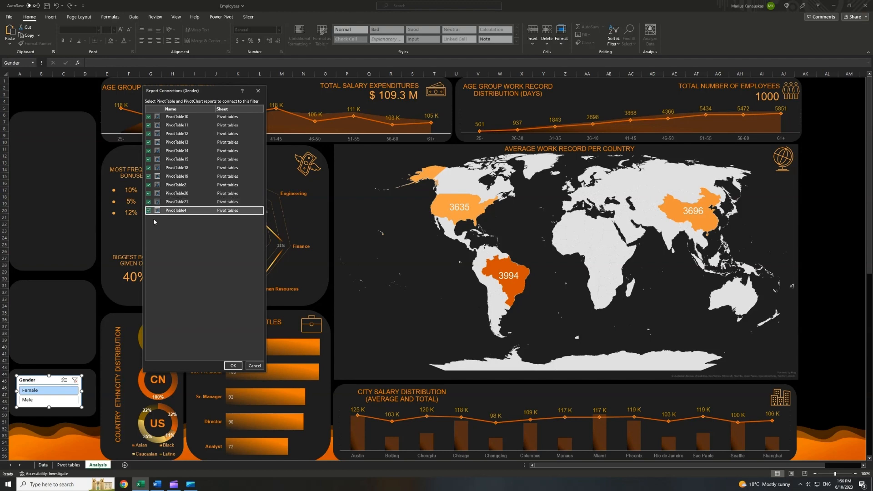
pyautogui.click(233, 366)
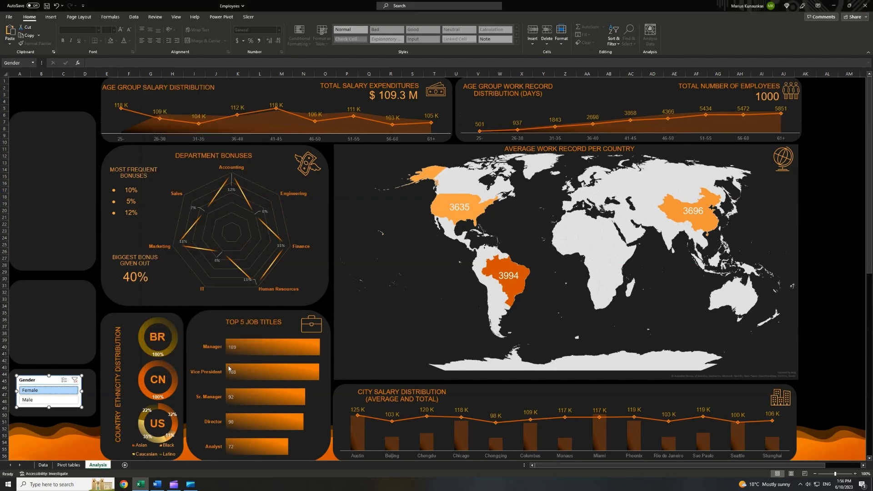
# Filter the whole dashboard by Male and by Female to test the slicer, and clear the Gender filter.
pyautogui.click(34, 403)
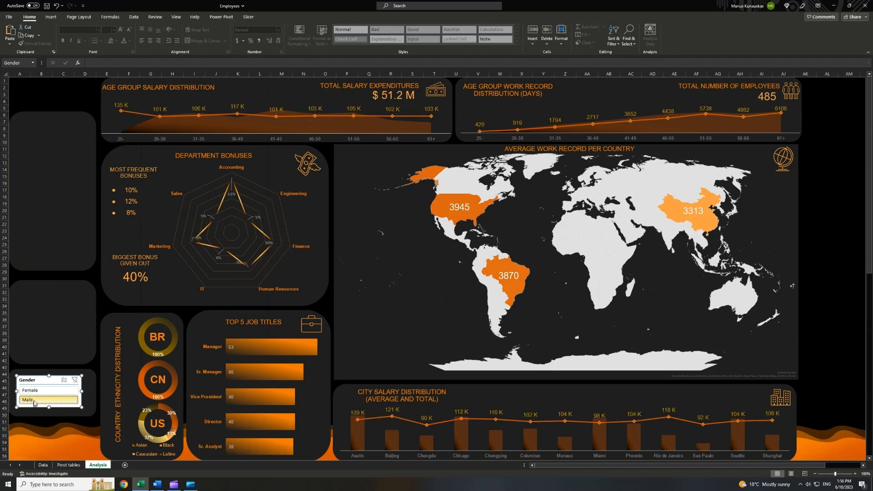
pyautogui.click(35, 390)
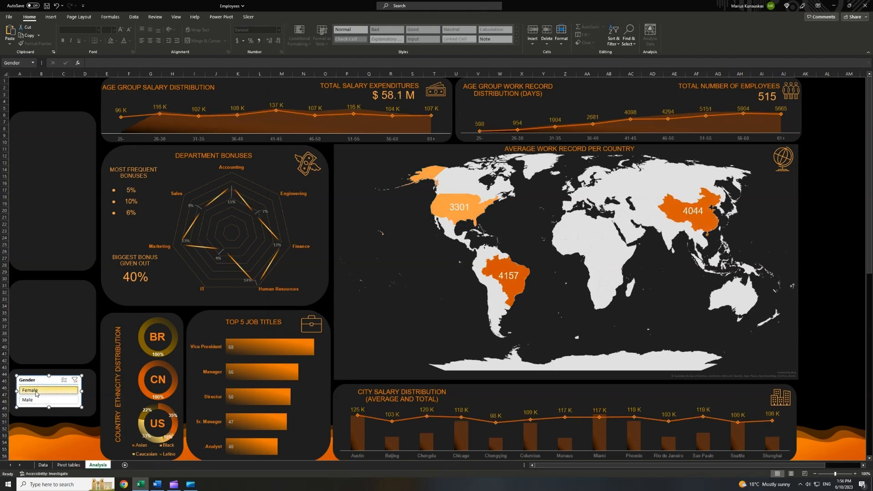
pyautogui.click(74, 380)
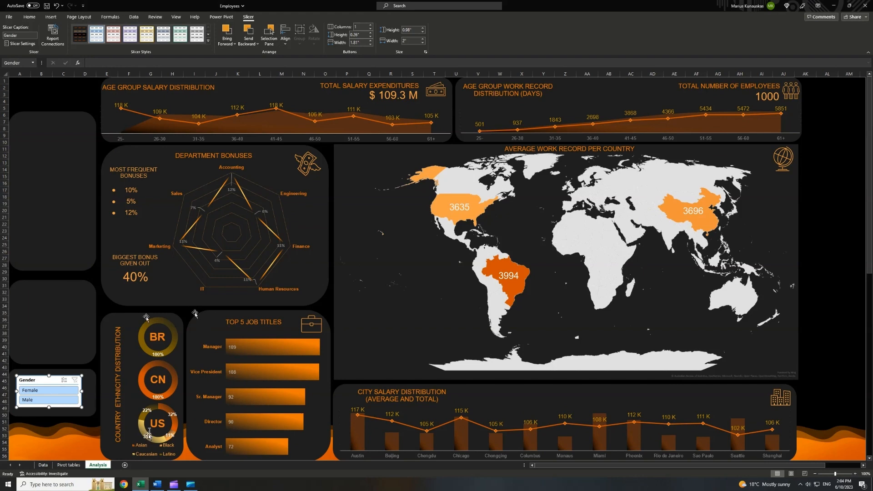
# Open the custom Slicer Style 1 for modification with the Gender slicer selected, and review its selected, unselected and hovered item elements.
pyautogui.click(106, 309)
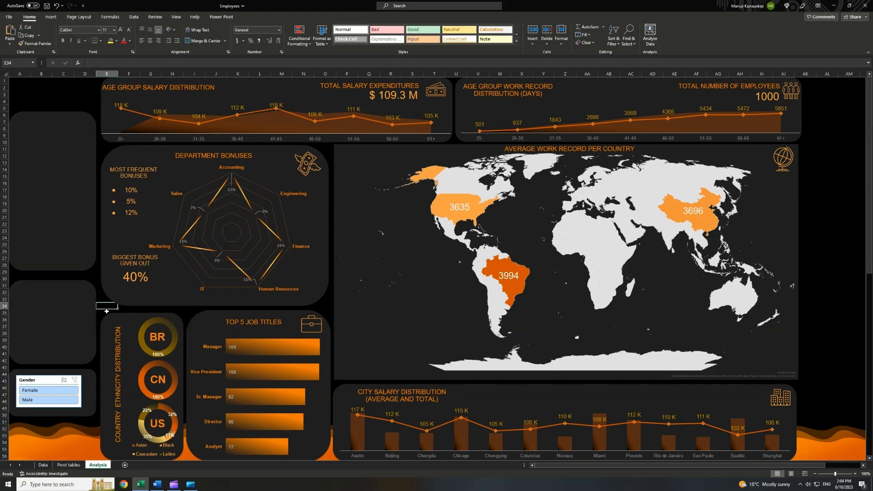
pyautogui.click(47, 377)
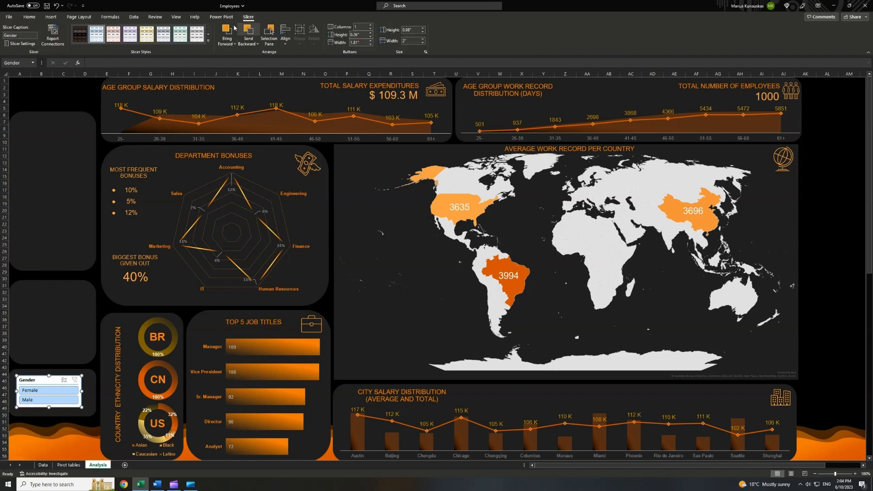
pyautogui.click(208, 42)
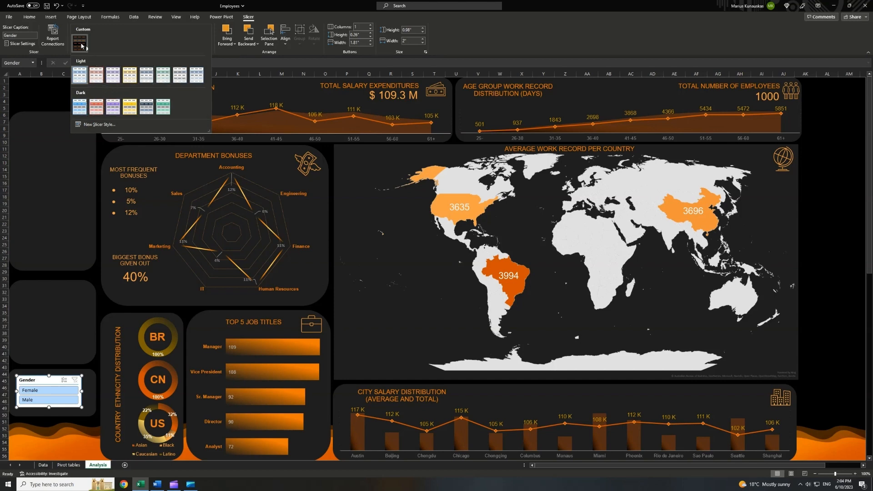
pyautogui.rightClick(82, 45)
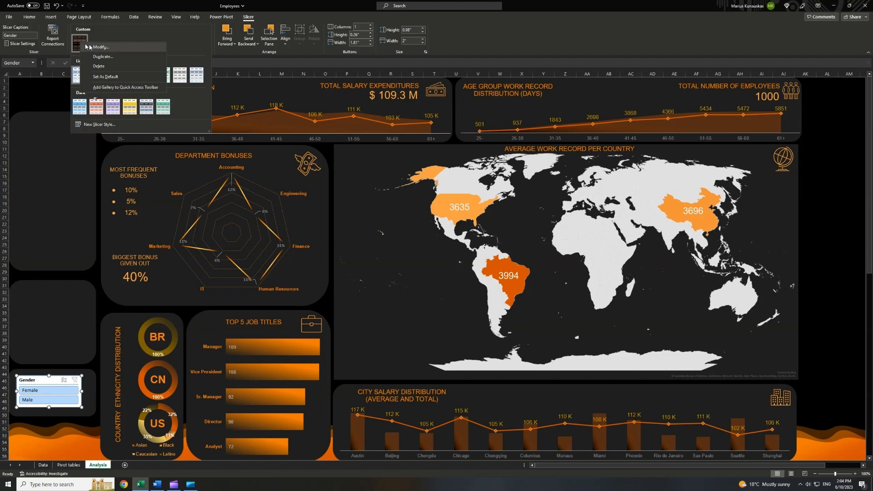
pyautogui.click(100, 47)
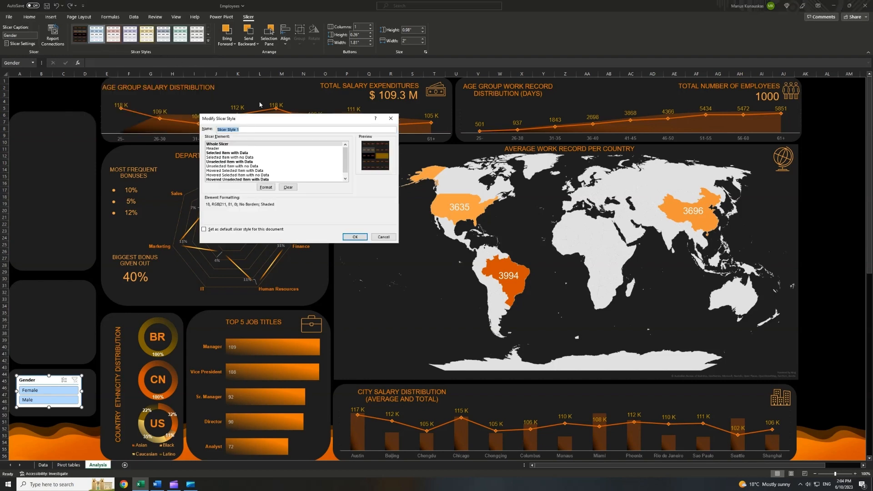
pyautogui.moveTo(262, 119); pyautogui.dragTo(351, 172)
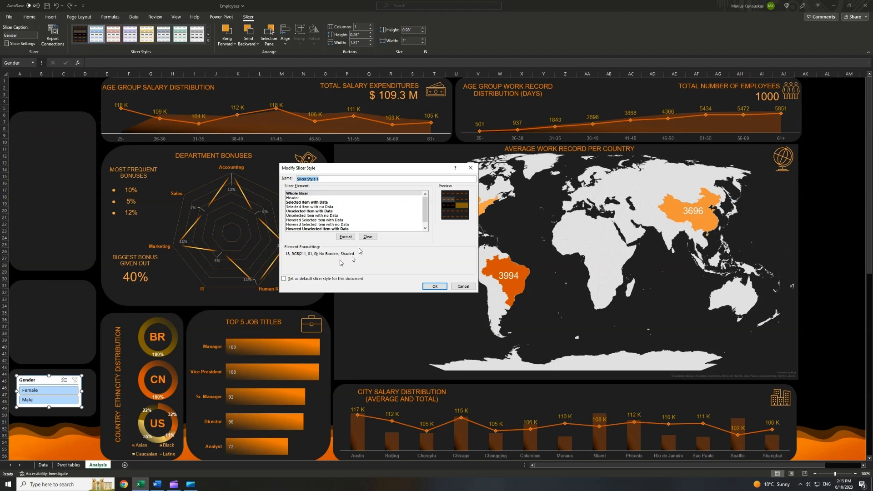
pyautogui.click(318, 202)
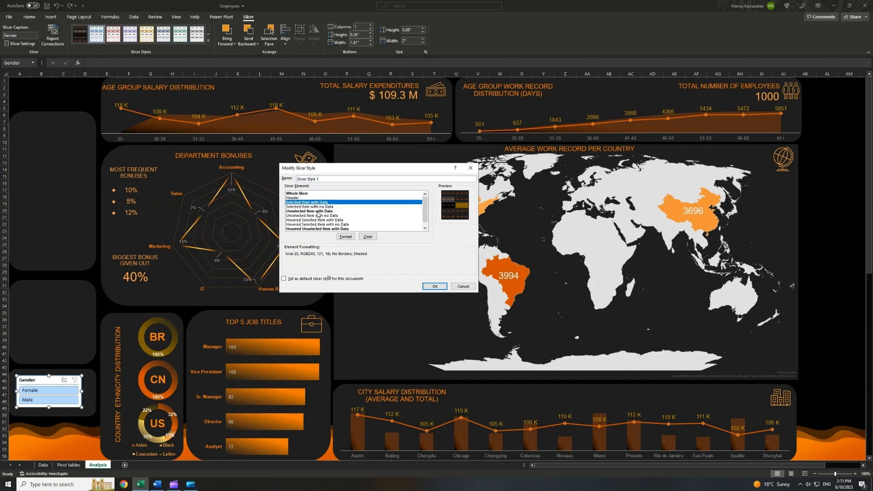
pyautogui.click(317, 212)
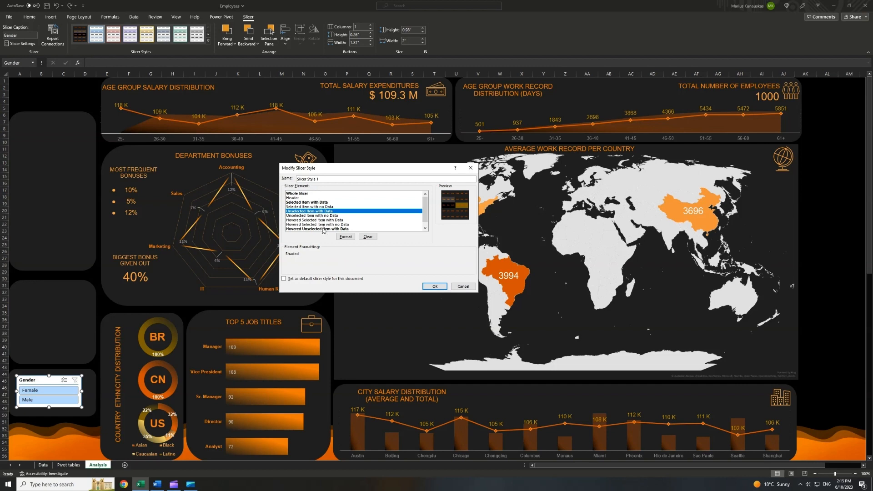
pyautogui.click(323, 229)
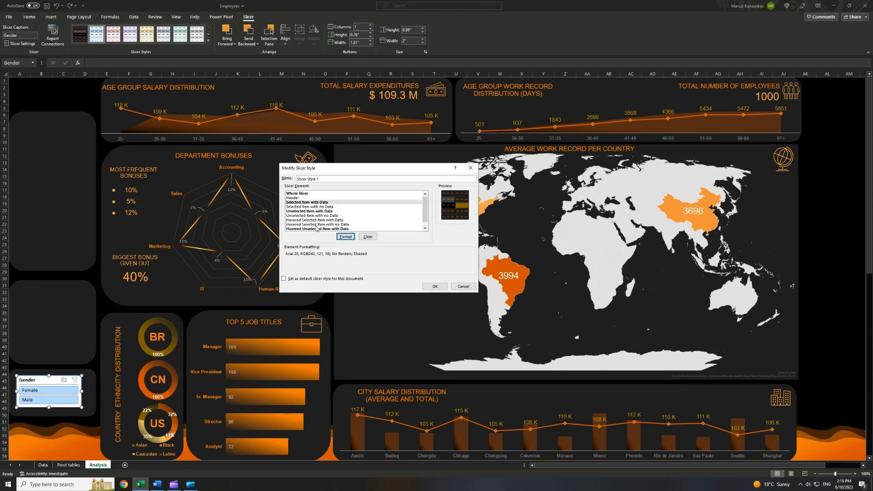
# Format the Whole Slicer element with regular Arial 18 text in dark orange and a custom fill of RGB 30, 30, 30.
pyautogui.click(305, 194)
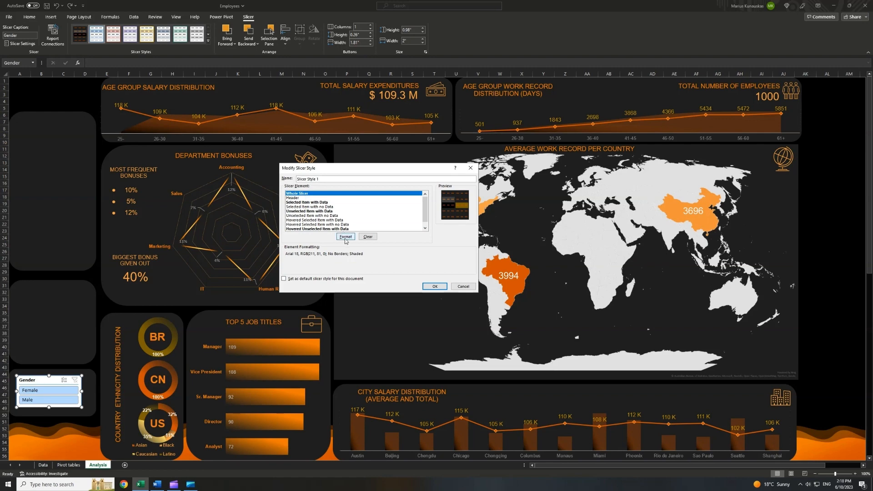
pyautogui.click(345, 237)
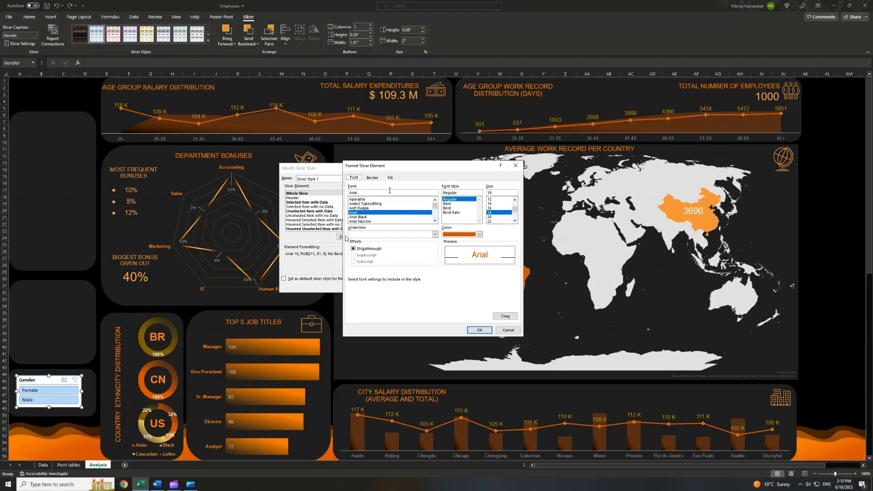
pyautogui.click(372, 178)
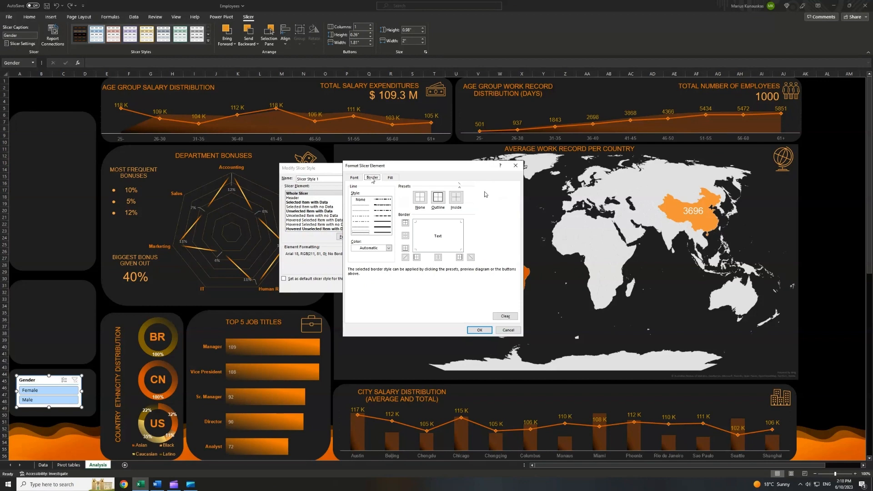
pyautogui.click(391, 178)
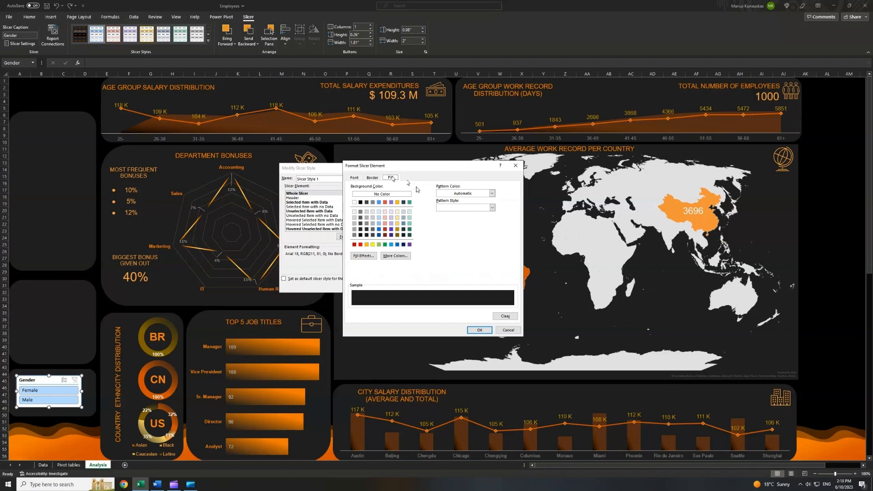
pyautogui.click(395, 256)
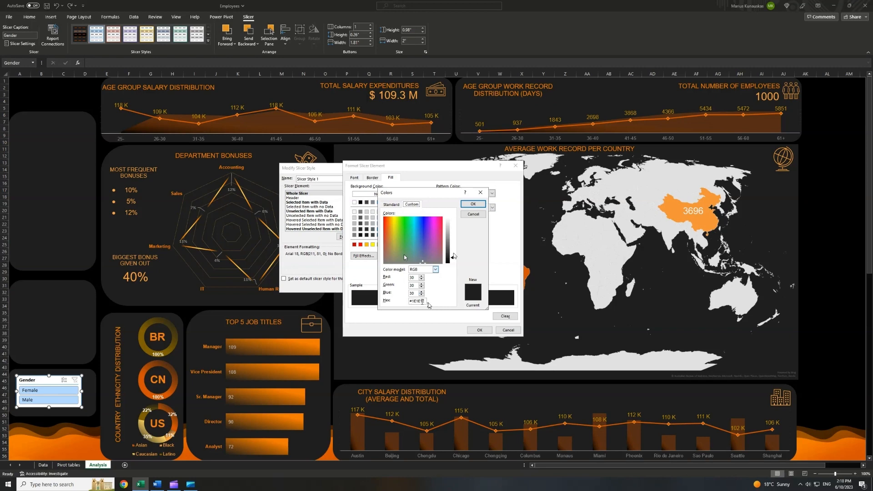
pyautogui.click(479, 329)
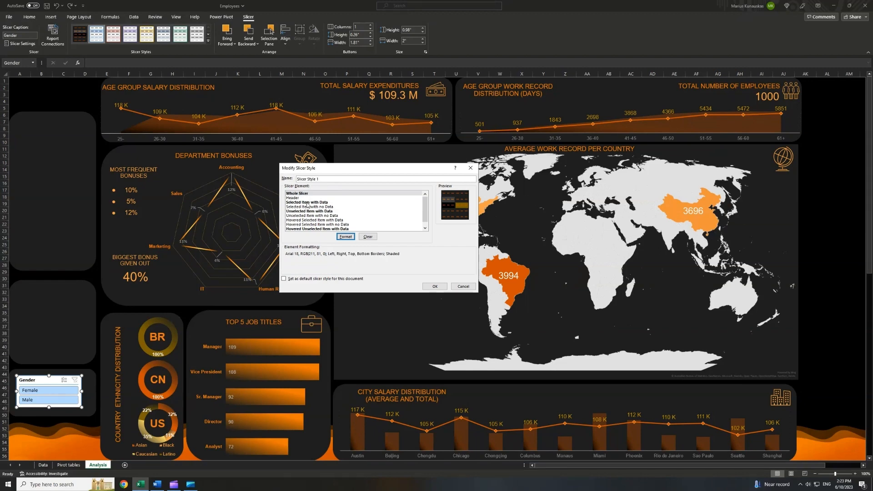
# Format the Selected Item with Data element with Arial 20 orange text, no border and a custom RGB 60, 60, 60 fill.
pyautogui.click(308, 202)
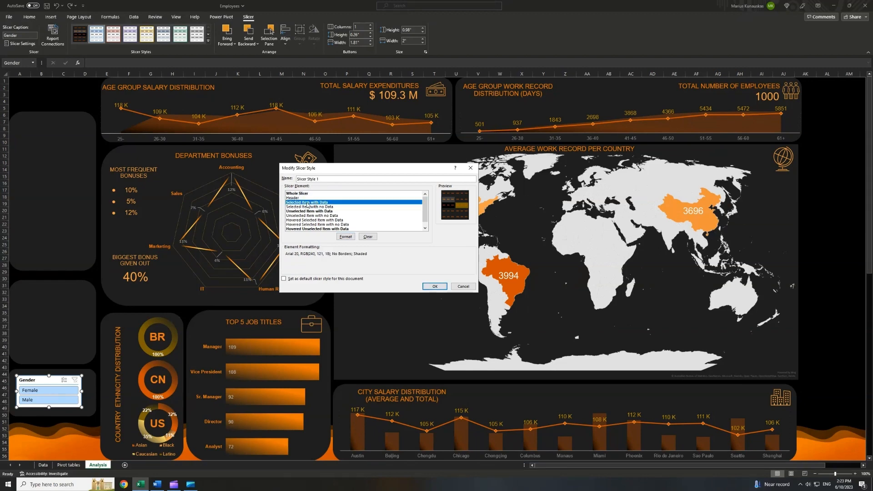
pyautogui.click(345, 237)
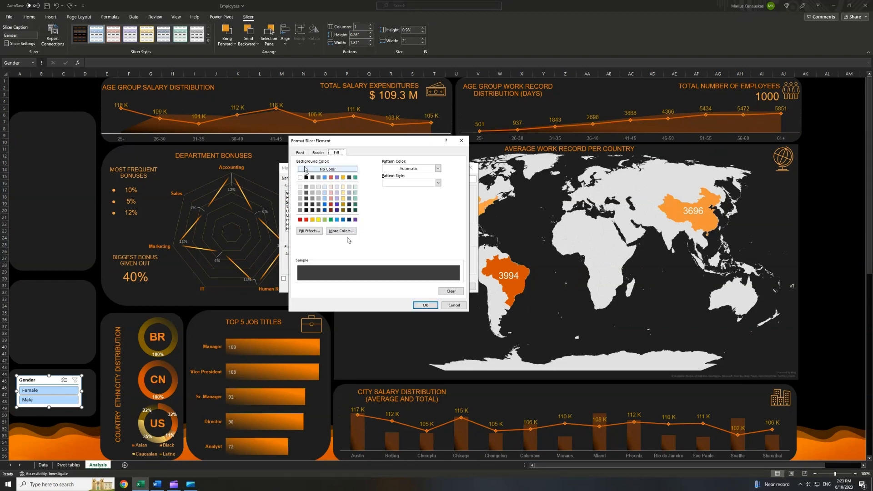
pyautogui.click(300, 152)
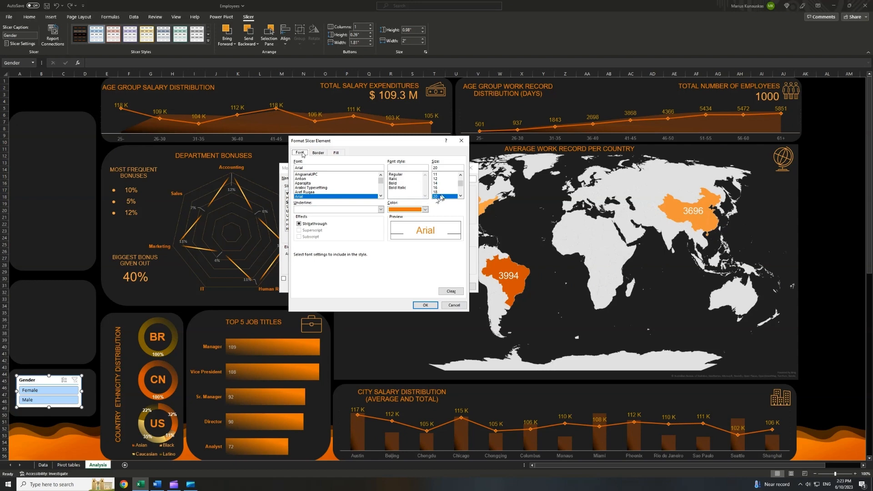
pyautogui.click(318, 153)
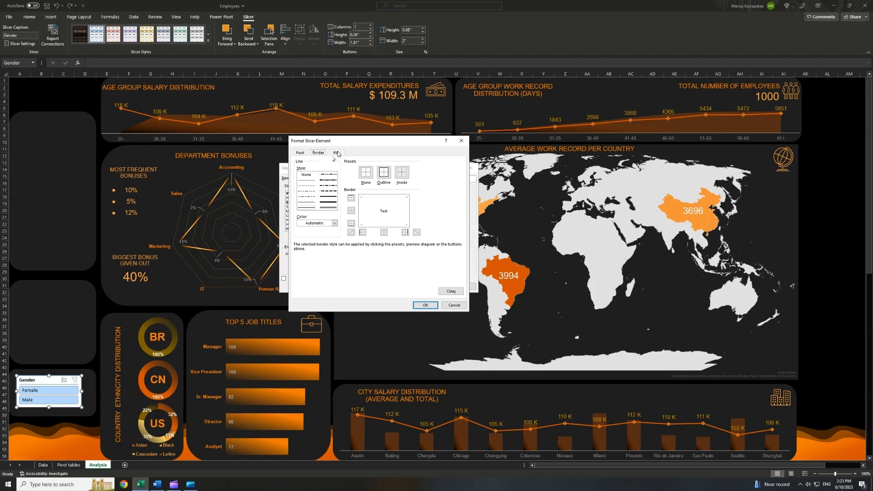
pyautogui.click(336, 152)
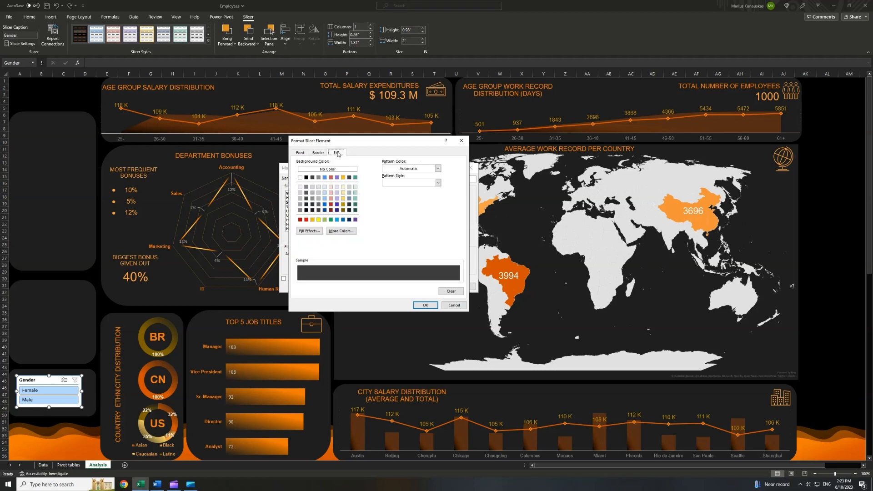
pyautogui.click(313, 231)
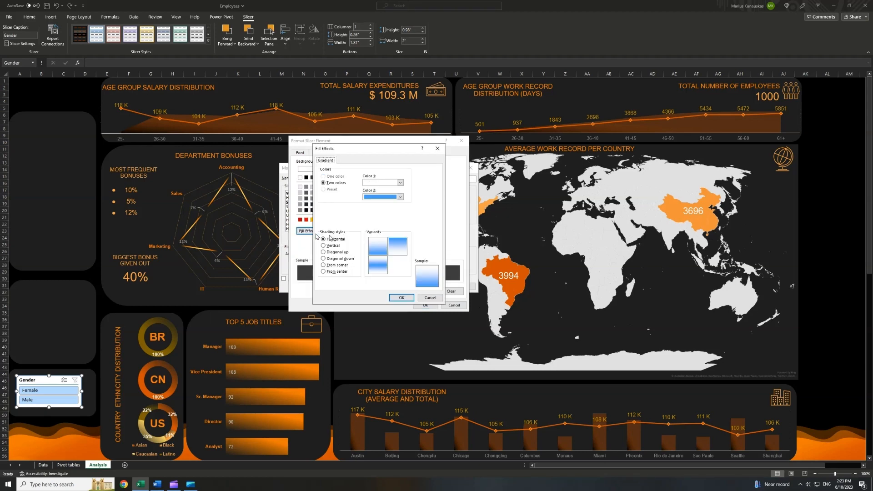
pyautogui.click(435, 154)
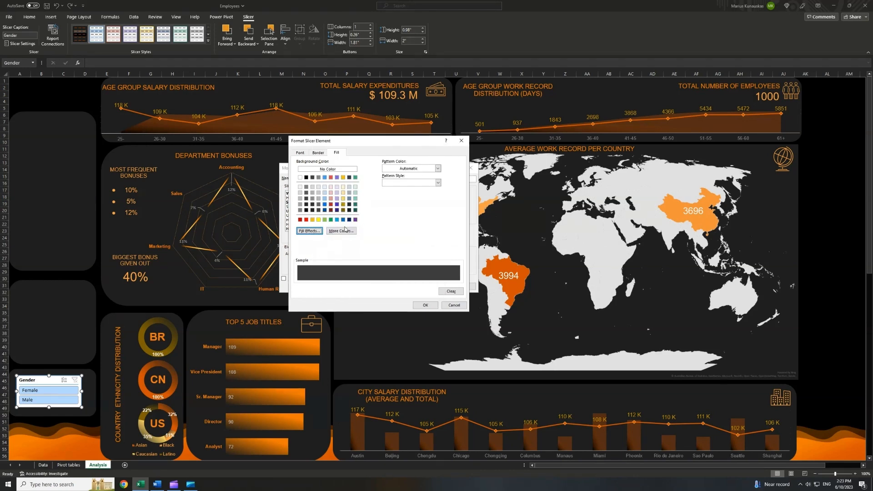
pyautogui.click(344, 232)
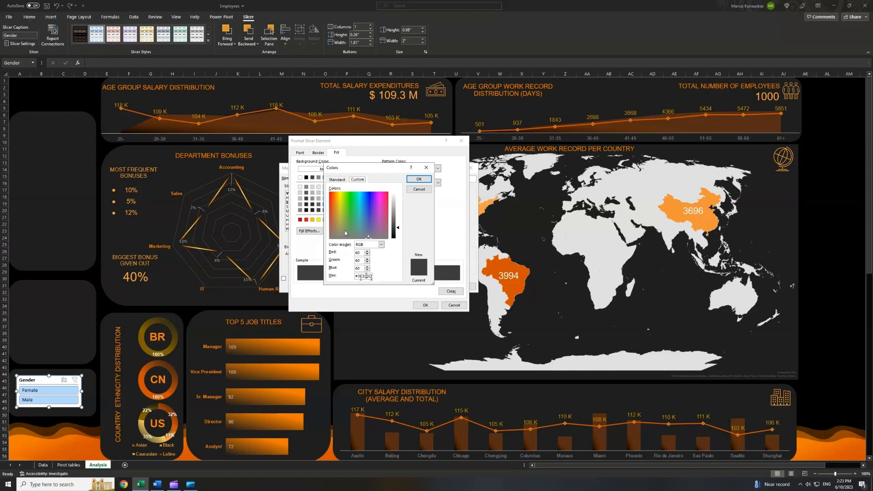
pyautogui.click(418, 179)
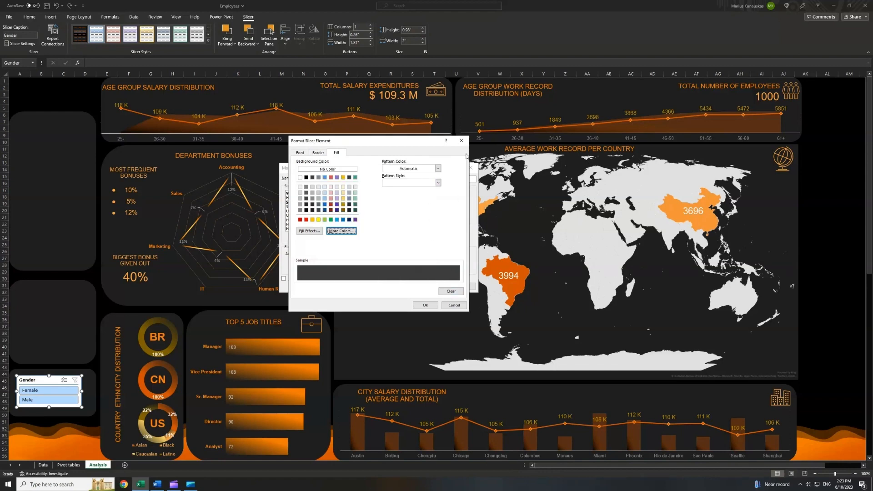
pyautogui.click(425, 305)
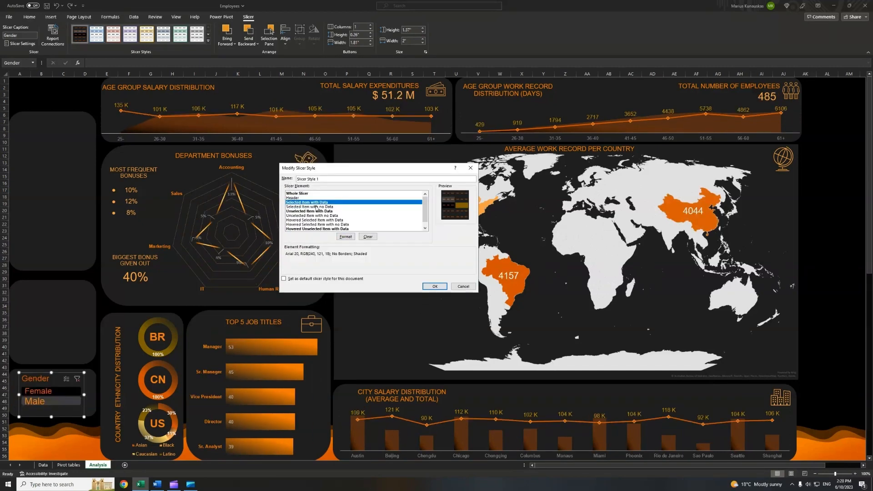
# Format the Unselected Item with Data element with a solid black fill, leaving its font and border unset.
pyautogui.click(316, 211)
pyautogui.click(345, 237)
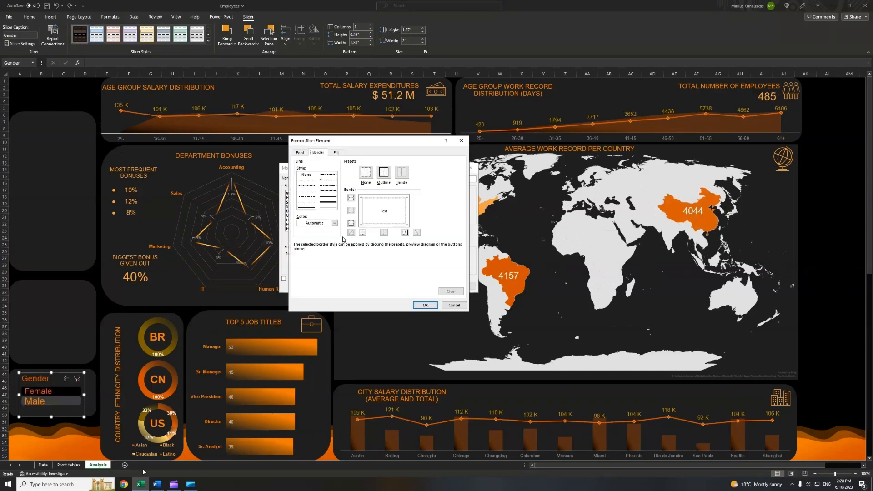
pyautogui.click(300, 152)
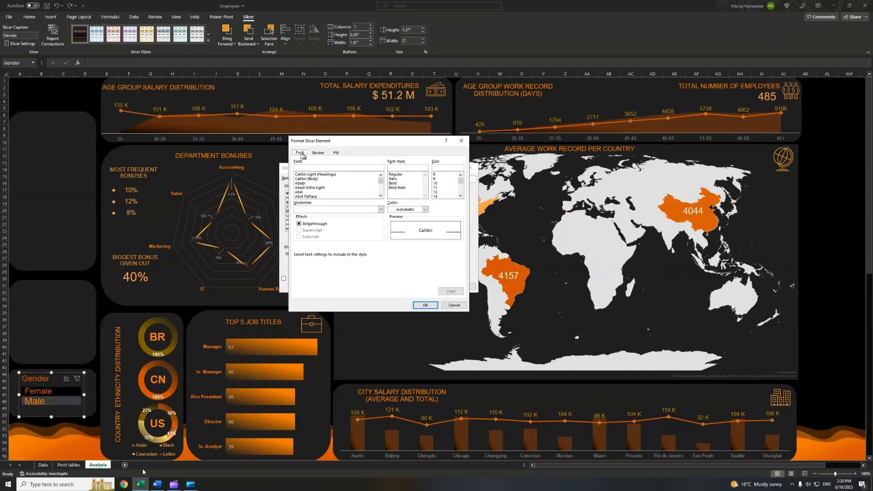
pyautogui.click(319, 153)
pyautogui.click(335, 154)
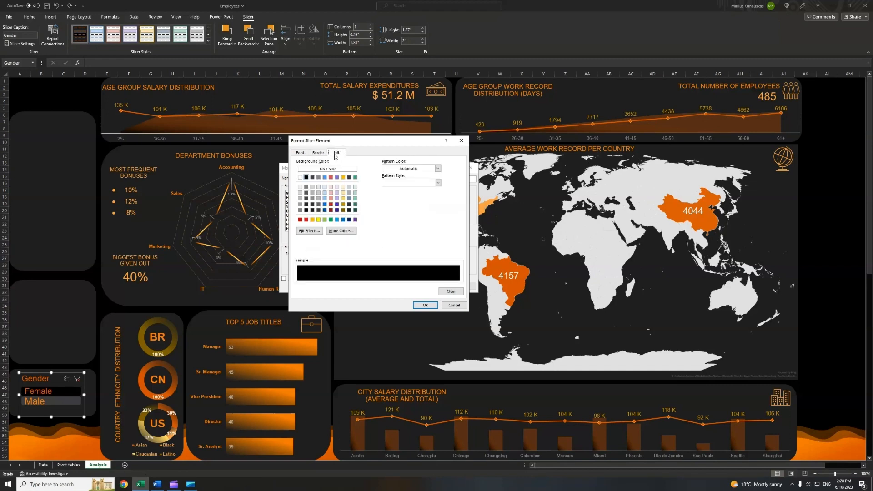
pyautogui.click(305, 177)
pyautogui.click(425, 305)
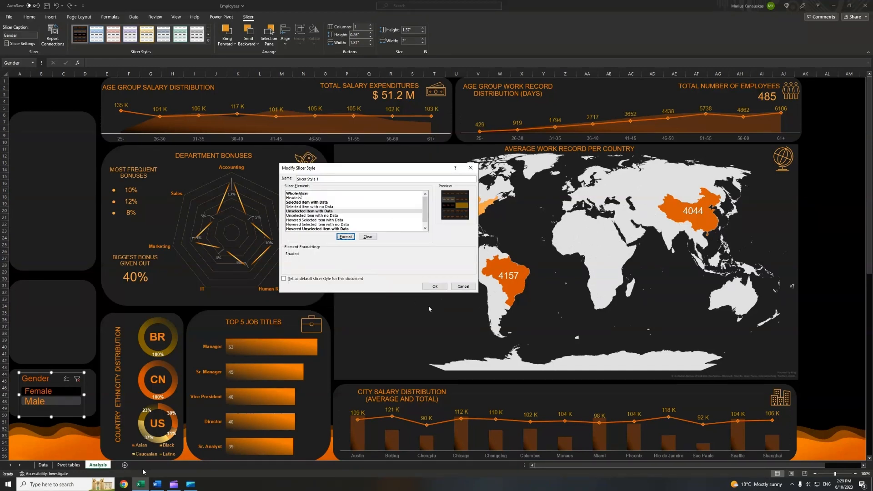
# Set the Whole Slicer element's border to None.
pyautogui.click(298, 196)
pyautogui.click(345, 237)
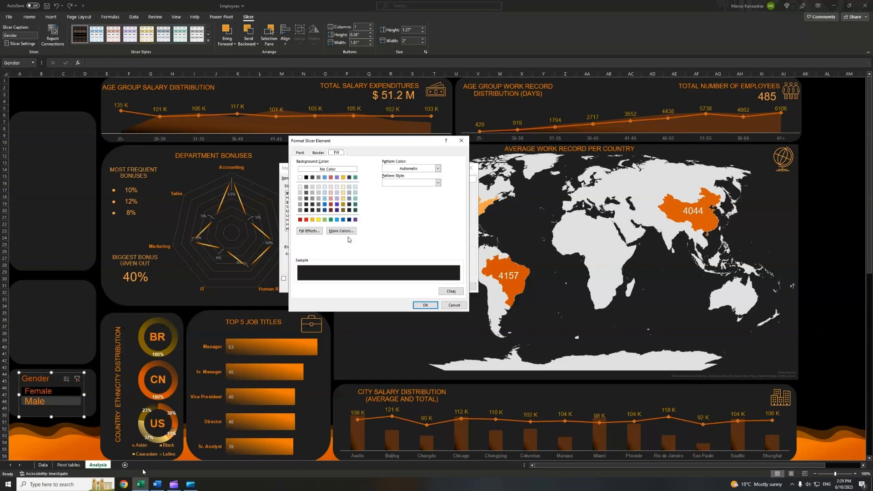
pyautogui.click(317, 153)
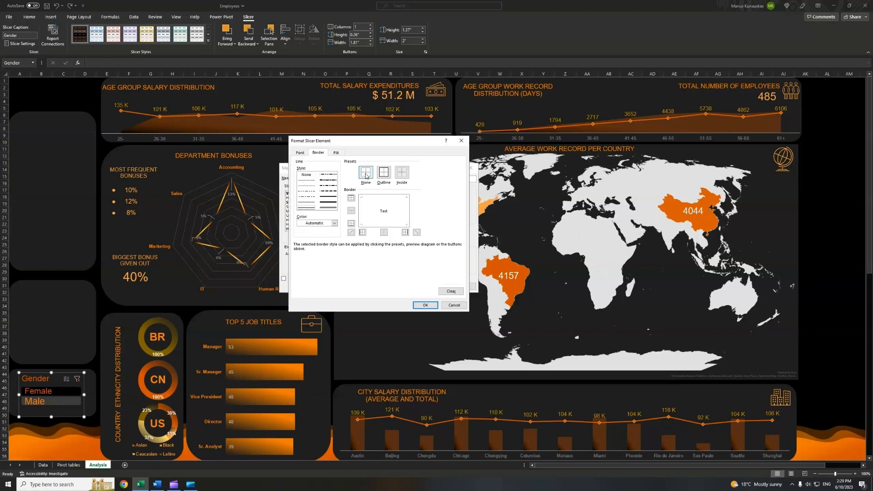
pyautogui.click(426, 305)
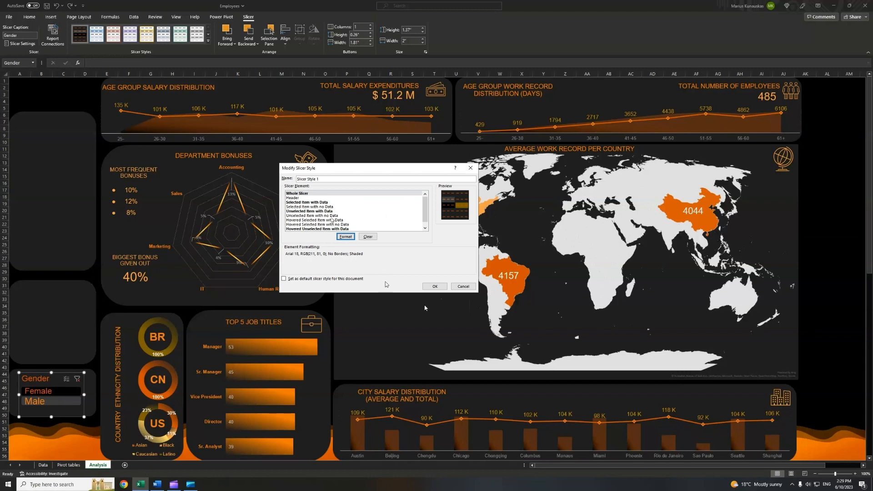
# Fill the Hovered Unselected Item with Data element with dark gold and make this the document's default slicer style.
pyautogui.click(313, 228)
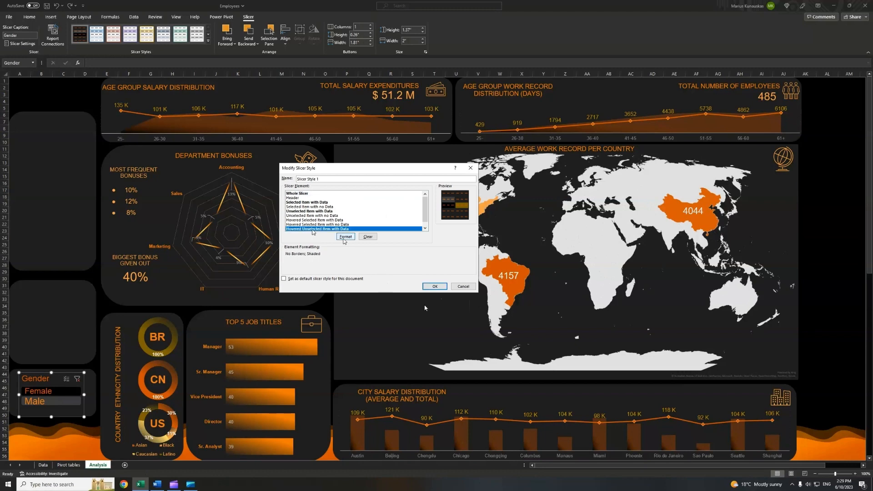
pyautogui.click(345, 237)
pyautogui.click(300, 153)
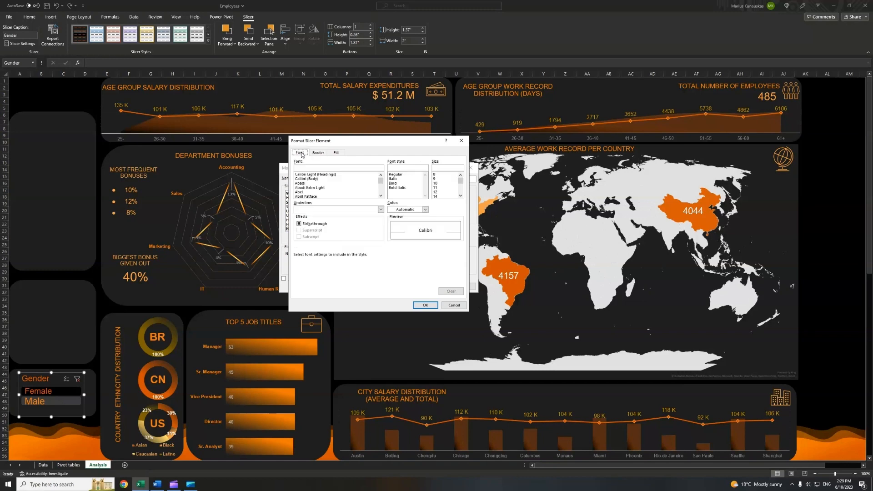
pyautogui.click(325, 153)
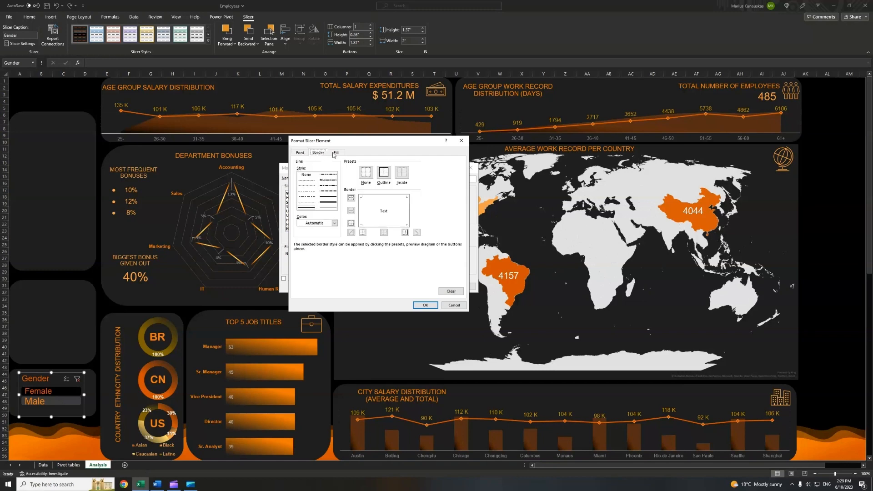
pyautogui.click(336, 153)
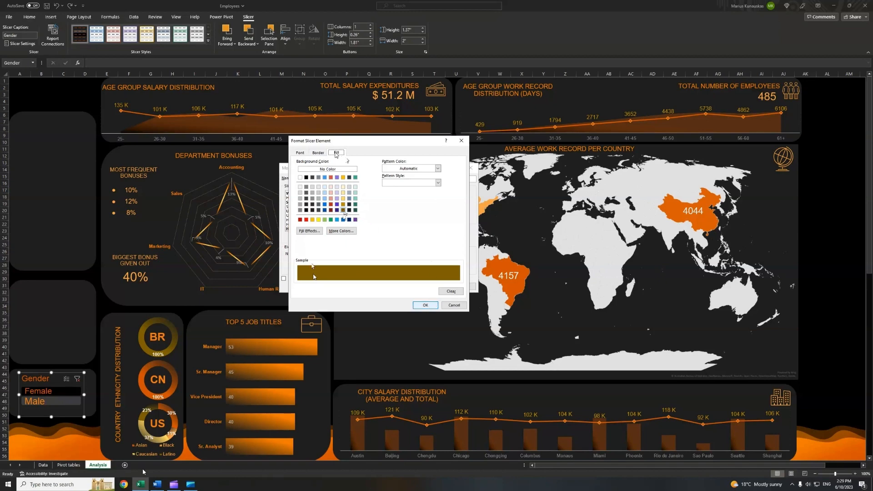
pyautogui.click(426, 305)
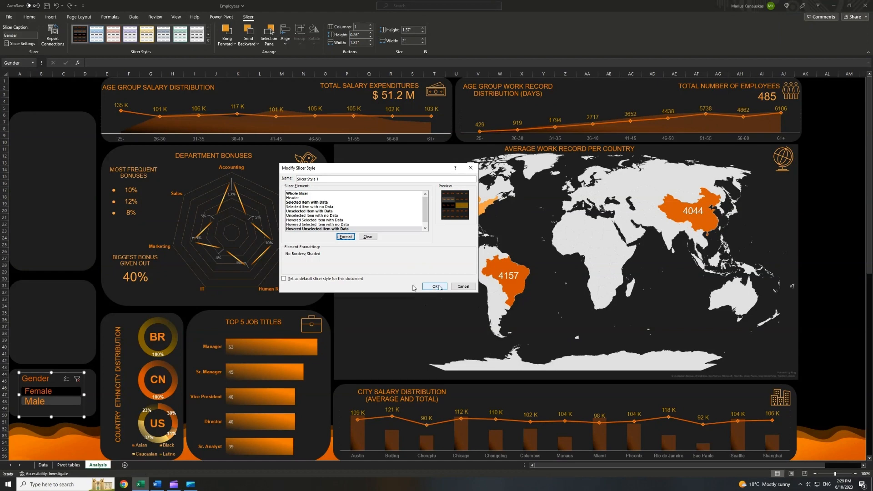
pyautogui.click(284, 279)
pyautogui.click(434, 286)
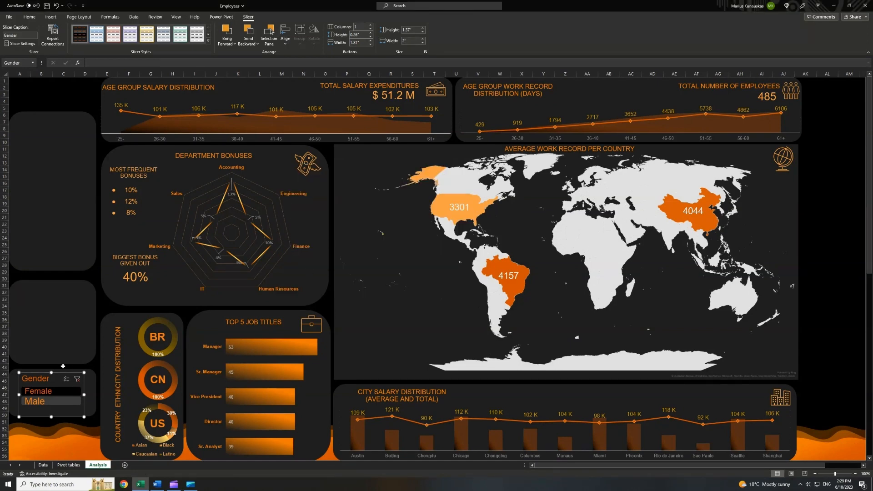
# Clear the filter on the Gender slicer.
pyautogui.click(324, 307)
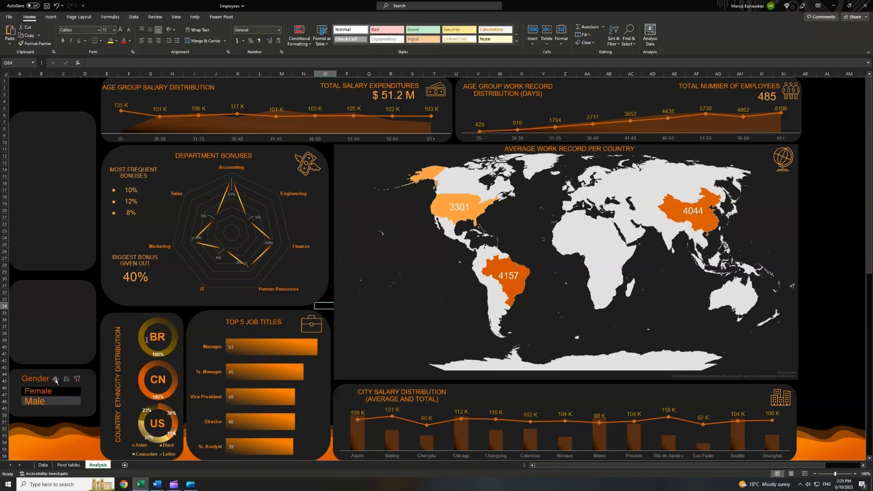
pyautogui.click(54, 377)
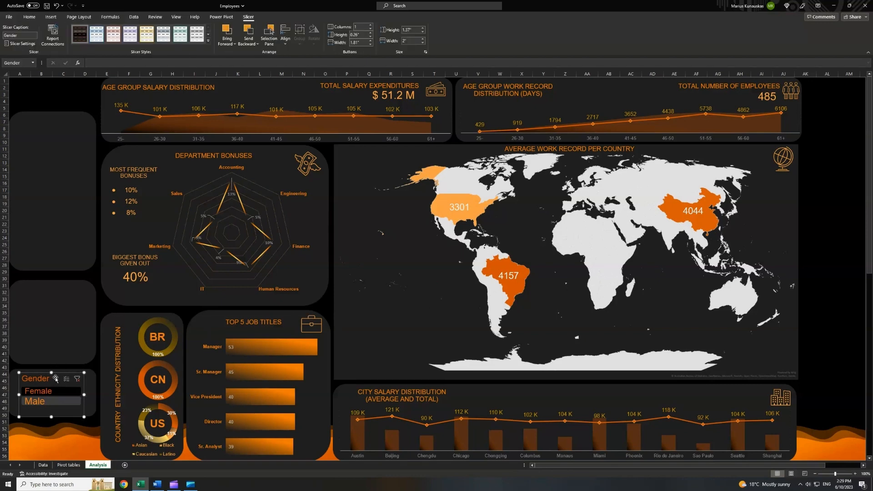
pyautogui.click(77, 379)
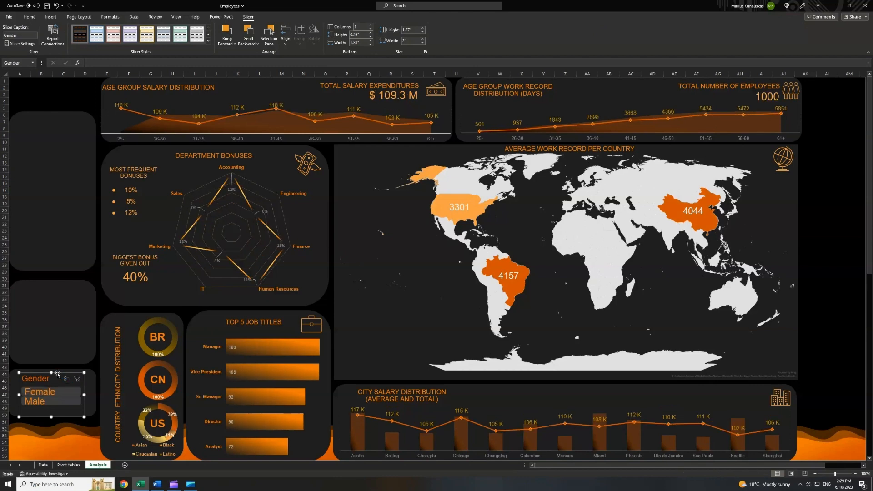
# Hide the Gender slicer's header and its items with no data, and reposition the slicer within its panel.
pyautogui.rightClick(58, 374)
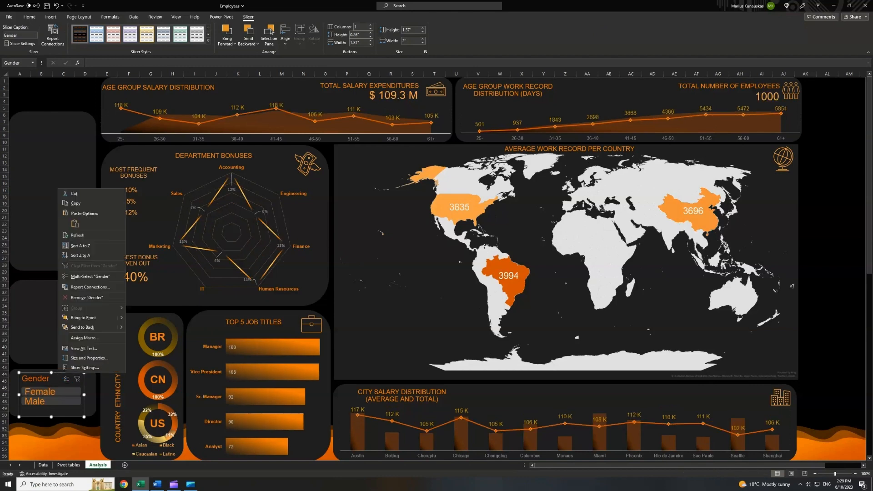
pyautogui.click(84, 367)
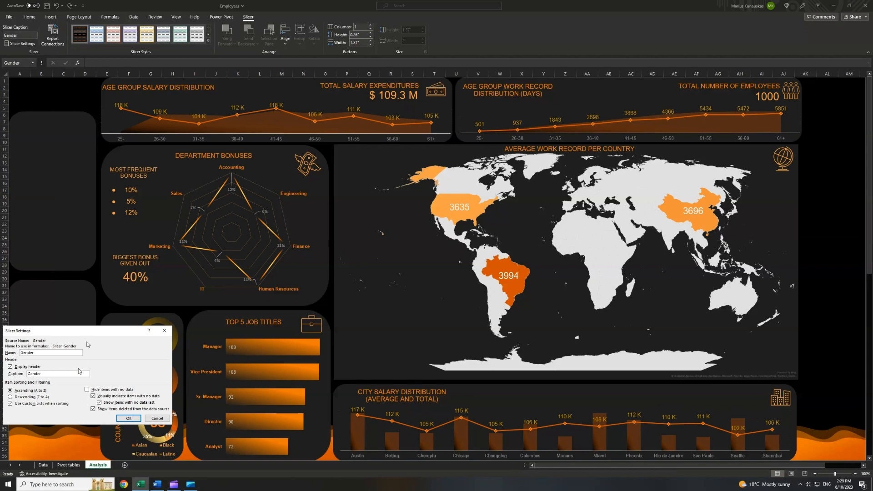
pyautogui.moveTo(84, 331); pyautogui.dragTo(272, 294)
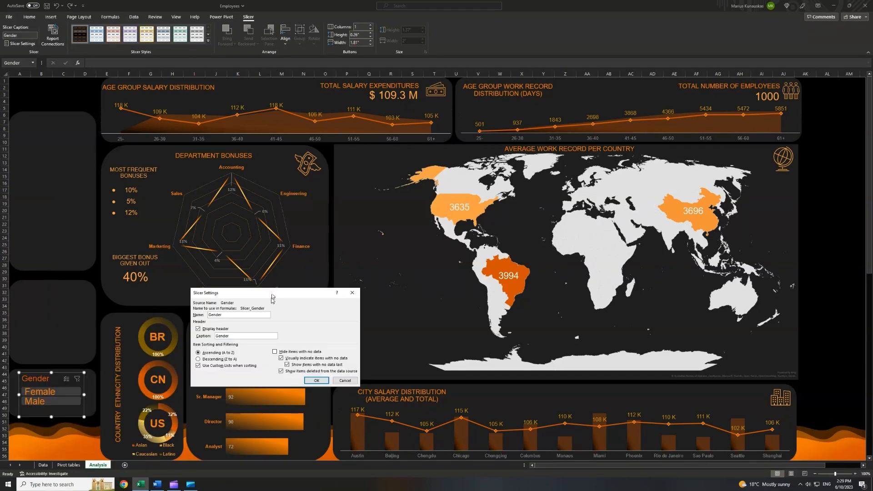
pyautogui.click(274, 351)
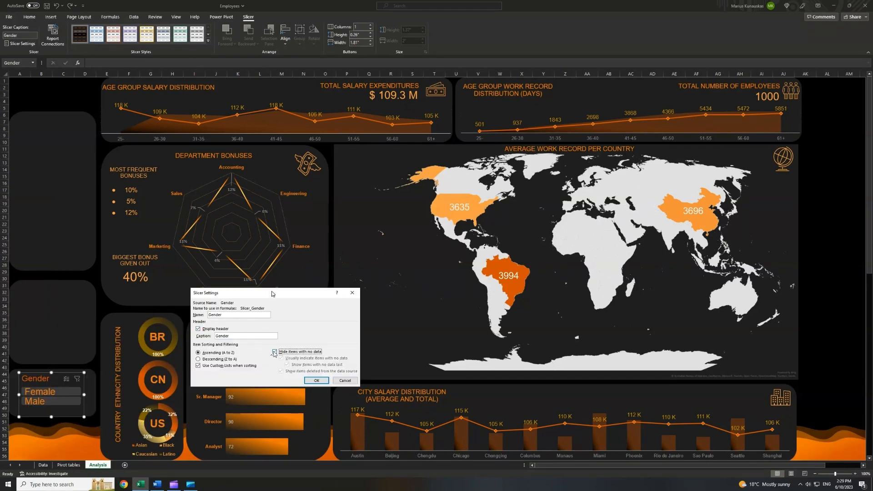
pyautogui.click(198, 329)
pyautogui.click(316, 380)
pyautogui.moveTo(63, 373); pyautogui.dragTo(57, 384)
# Duplicate an existing dashboard title text box, retitle it GENDER and place it above the gender slicer.
pyautogui.click(176, 97)
pyautogui.hotkey('ctrl', 'c')
pyautogui.hotkey('ctrl', 'v')
pyautogui.moveTo(176, 102); pyautogui.dragTo(101, 368)
pyautogui.write('GENDER')
pyautogui.moveTo(33, 359)
pyautogui.mouseDown()
pyautogui.moveTo(165, 359)
pyautogui.moveTo(67, 359)
pyautogui.moveTo(38, 369)
pyautogui.mouseUp()
pyautogui.click(61, 402)
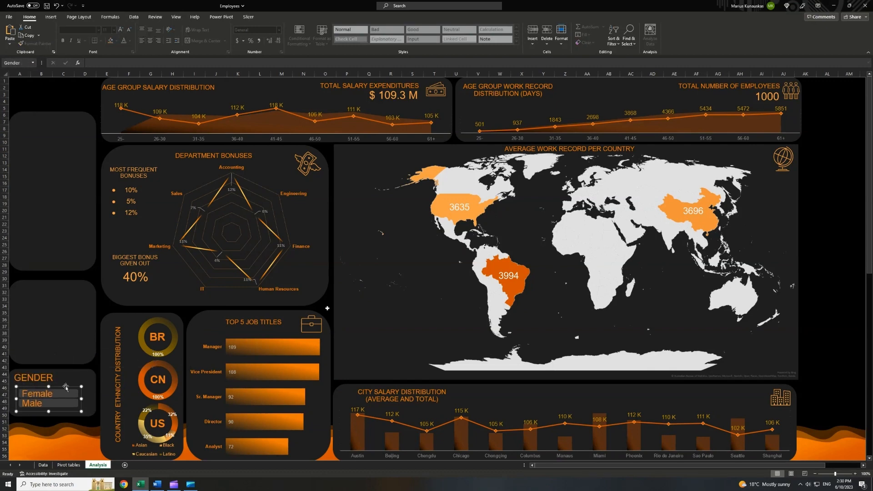
# Search the stock icons for "gender" and insert an outlined man-and-woman icon.
pyautogui.click(84, 366)
pyautogui.click(51, 16)
pyautogui.click(109, 34)
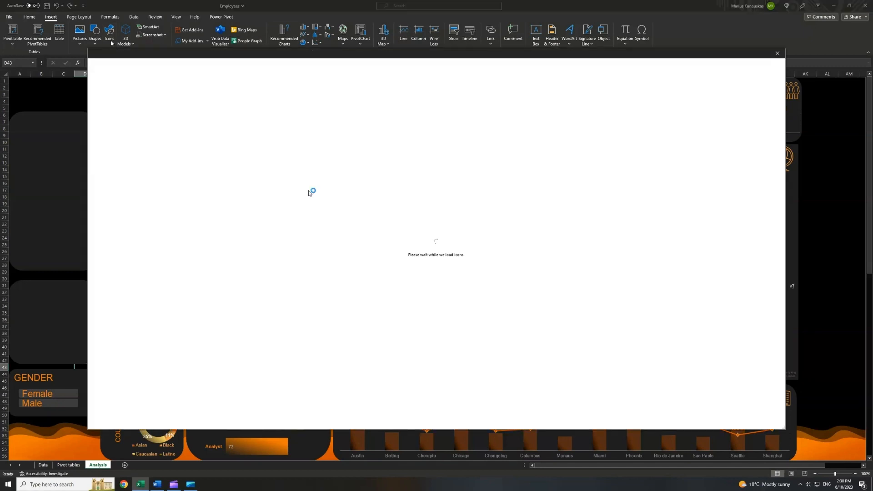
pyautogui.click(179, 108)
pyautogui.write('gender')
pyautogui.click(236, 137)
pyautogui.click(710, 420)
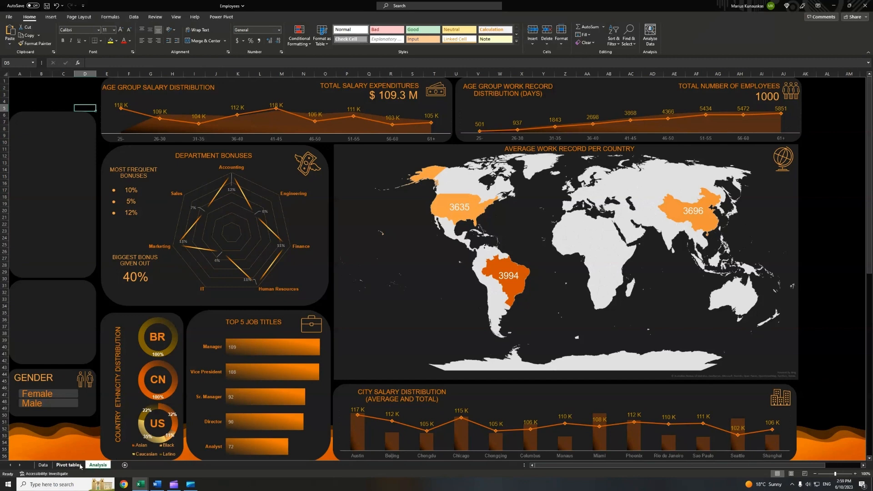
# Insert Business Unit and City slicers from the city salary pivot table on the Pivot tables sheet.
pyautogui.click(81, 467)
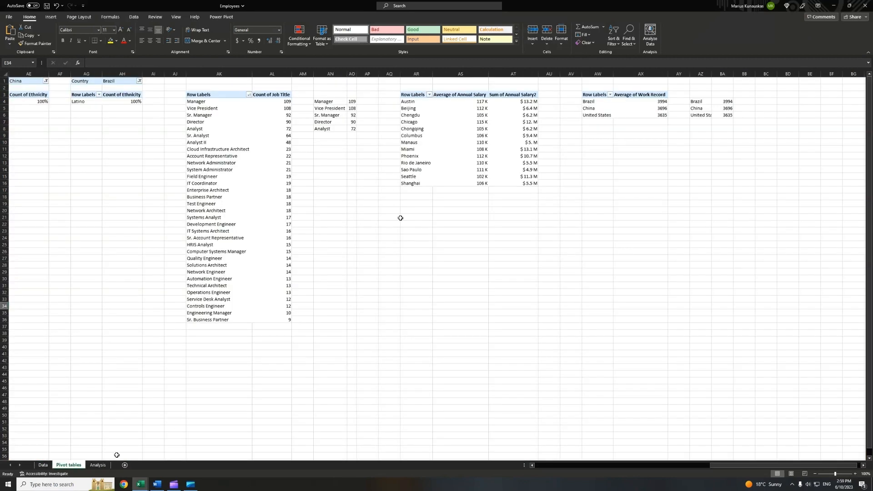
pyautogui.moveTo(412, 95); pyautogui.dragTo(513, 184)
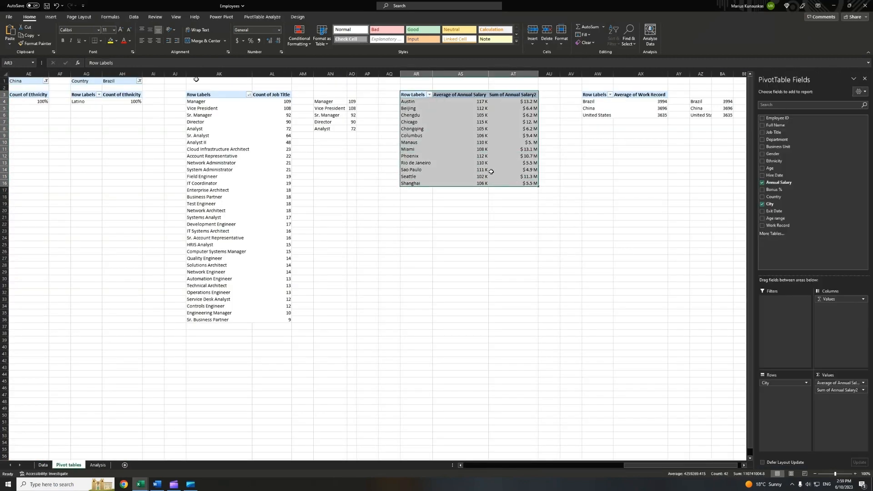
pyautogui.click(51, 17)
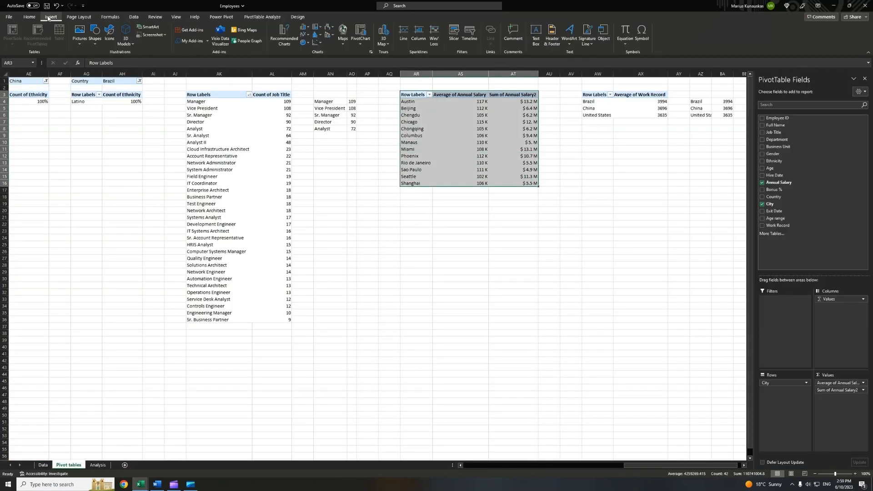
pyautogui.click(455, 36)
pyautogui.click(347, 208)
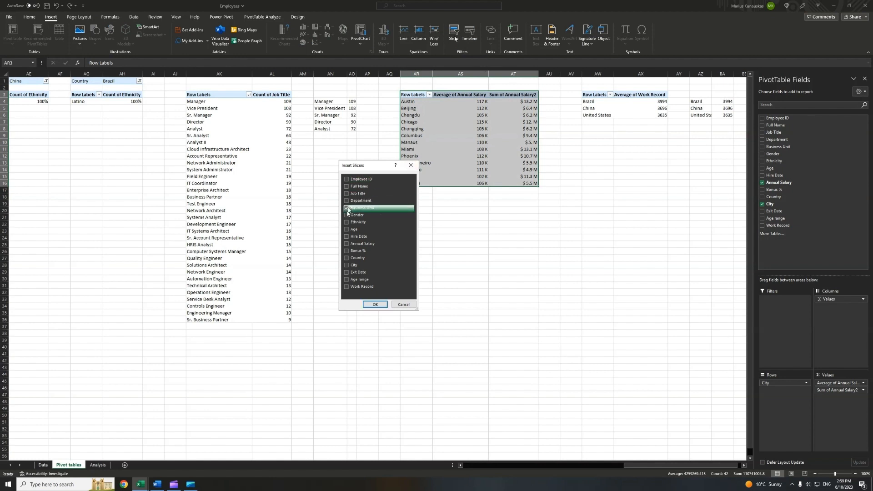
pyautogui.click(347, 265)
pyautogui.click(374, 305)
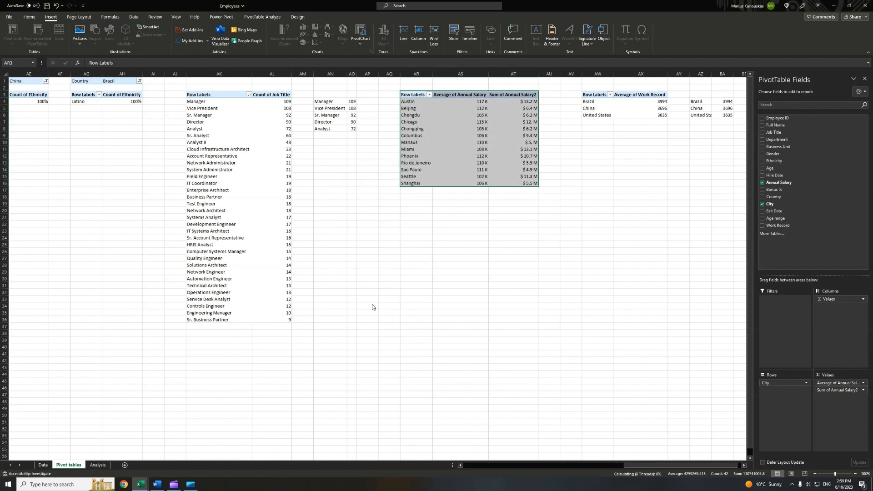
# Move the Business Unit and City slicers to the Analysis sheet, placing Business Unit in the empty panel above GENDER.
pyautogui.click(359, 216)
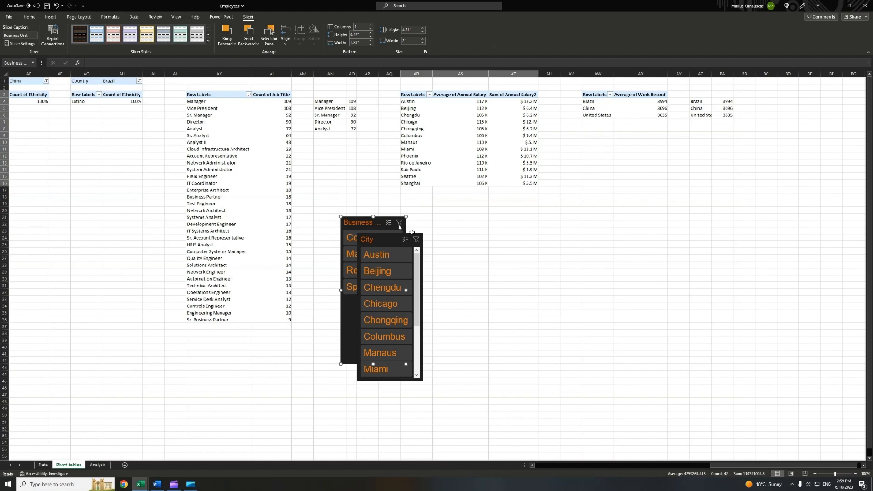
pyautogui.keyDown('ctrl'); pyautogui.click(414, 236); pyautogui.keyUp('ctrl')
pyautogui.press('Delete')
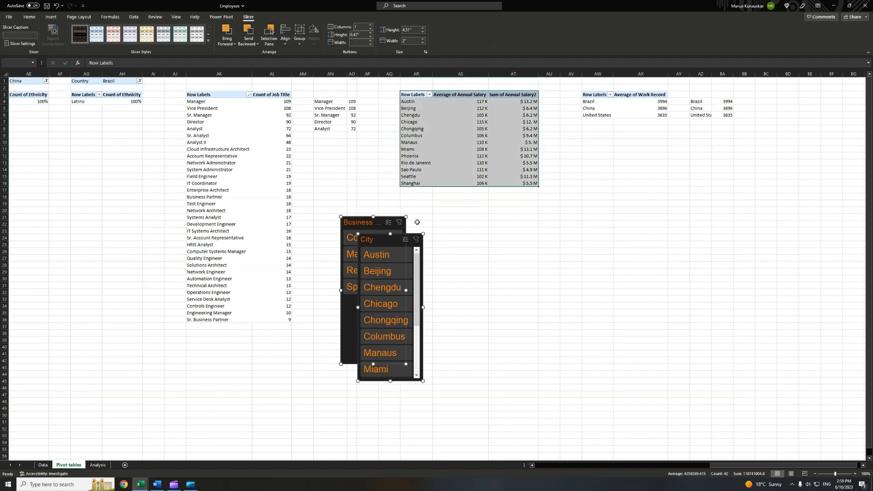
pyautogui.click(98, 464)
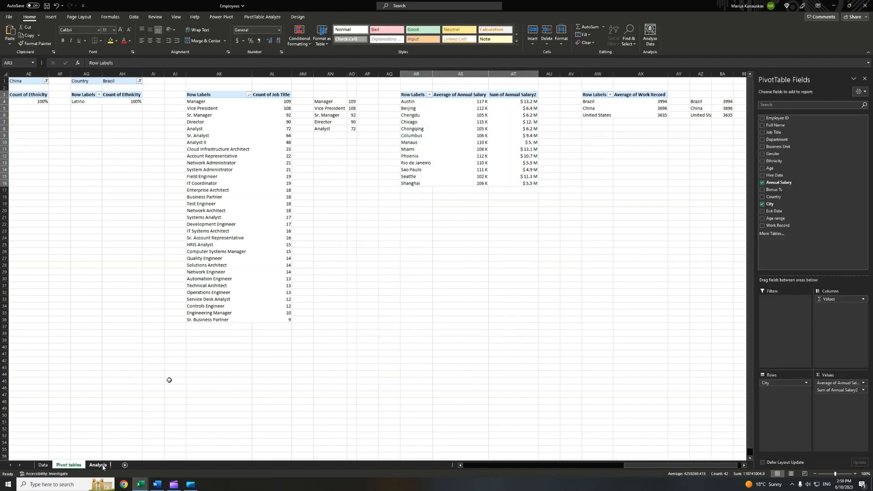
pyautogui.click(104, 298)
pyautogui.hotkey('ctrl', 'v')
pyautogui.moveTo(114, 307); pyautogui.dragTo(34, 291)
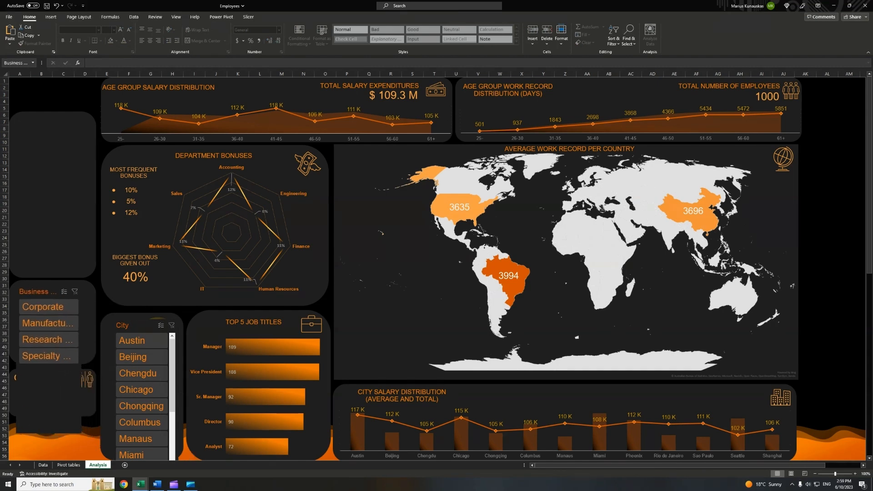
# Shorten the Business Unit slicer to fit its panel and hide its header.
pyautogui.moveTo(49, 433); pyautogui.dragTo(49, 368)
pyautogui.rightClick(32, 286)
pyautogui.click(71, 467)
pyautogui.click(12, 417)
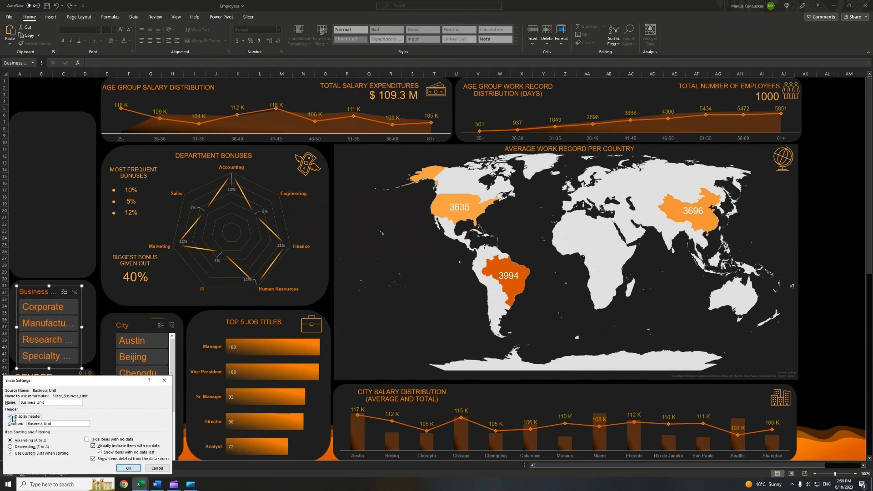
pyautogui.click(129, 468)
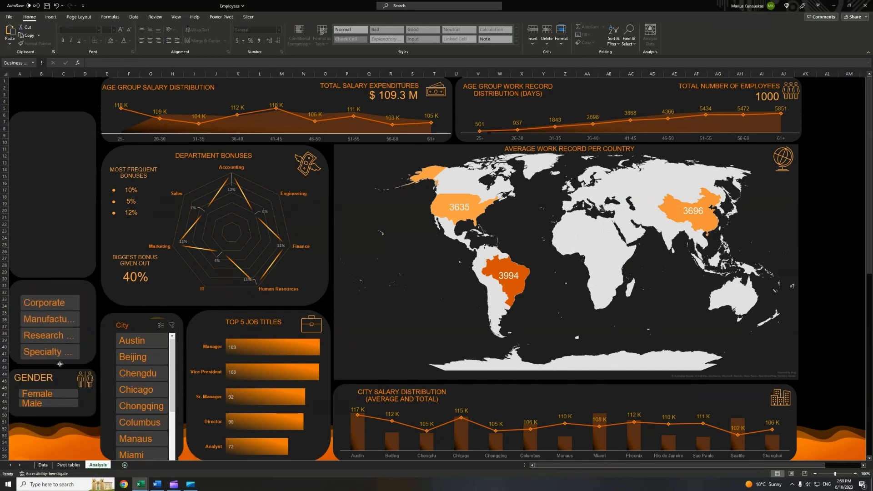
# Place the City slicer in the tall empty panel, hide its header and fit its height to the panel.
pyautogui.moveTo(134, 317); pyautogui.dragTo(48, 131)
pyautogui.rightClick(47, 132)
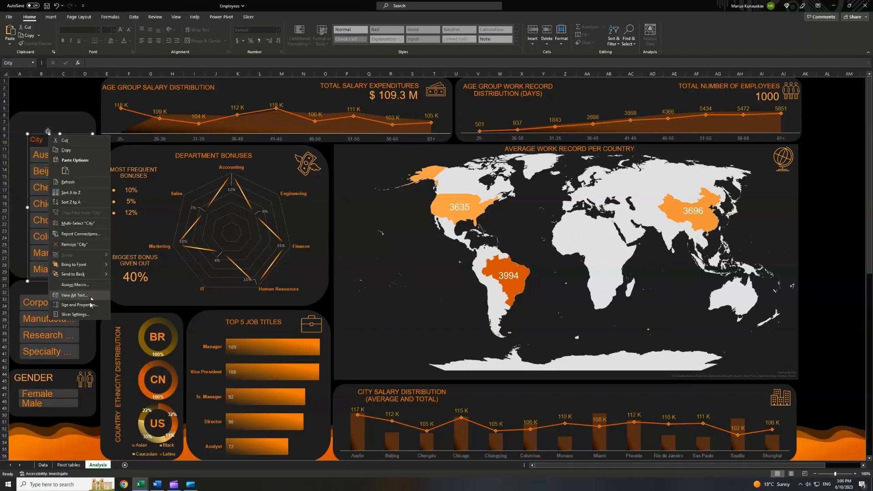
pyautogui.click(87, 312)
pyautogui.click(12, 314)
pyautogui.click(129, 365)
pyautogui.moveTo(59, 281)
pyautogui.mouseDown()
pyautogui.moveTo(46, 266)
pyautogui.moveTo(46, 275)
pyautogui.mouseUp()
pyautogui.moveTo(47, 119); pyautogui.dragTo(46, 130)
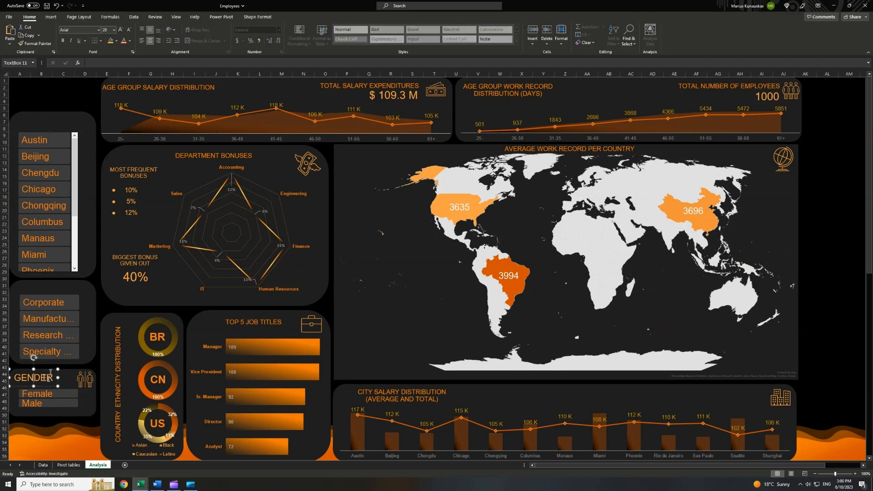
# Duplicate the GENDER label to title the business unit slicer UNIT and the city slicer CITY.
pyautogui.click(34, 378)
pyautogui.moveTo(34, 377); pyautogui.dragTo(36, 124)
pyautogui.write('UNIT')
pyautogui.click(42, 299)
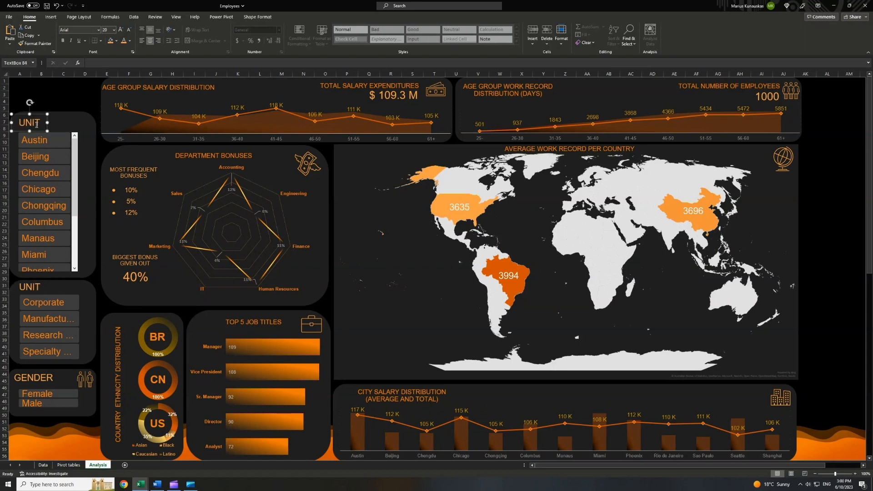
pyautogui.doubleClick(37, 124)
pyautogui.write('CITY')
# Copy the buildings icon from the City Salary Distribution chart and place it beside the CITY title.
pyautogui.click(784, 396)
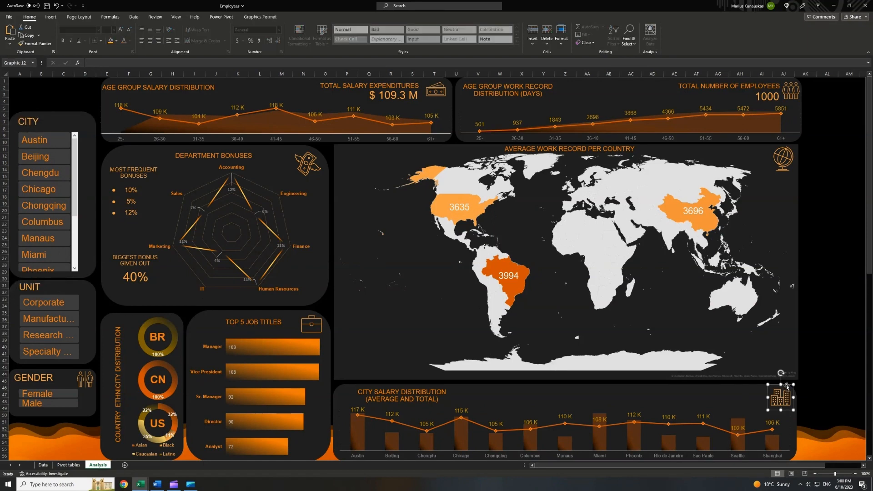
pyautogui.moveTo(786, 386); pyautogui.dragTo(85, 110)
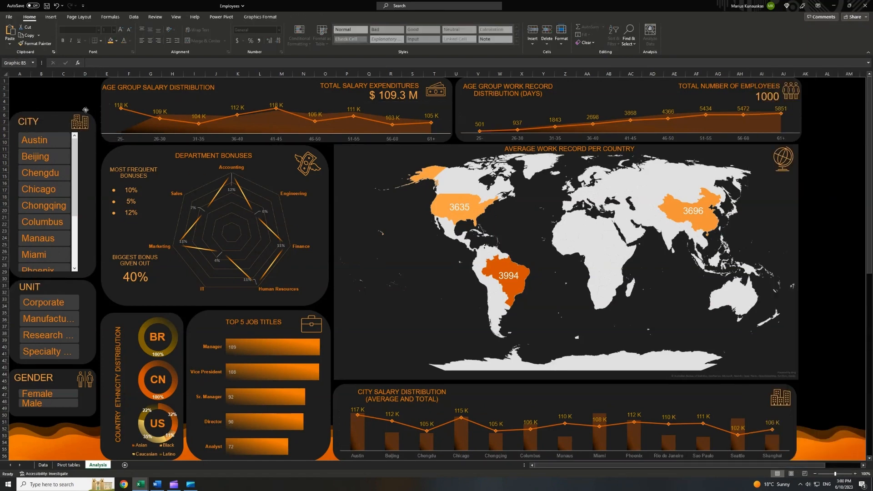
pyautogui.click(59, 101)
# Insert an outlined contact-book icon found with "business", format it in orange and place it beside the UNIT title.
pyautogui.click(51, 17)
pyautogui.click(110, 39)
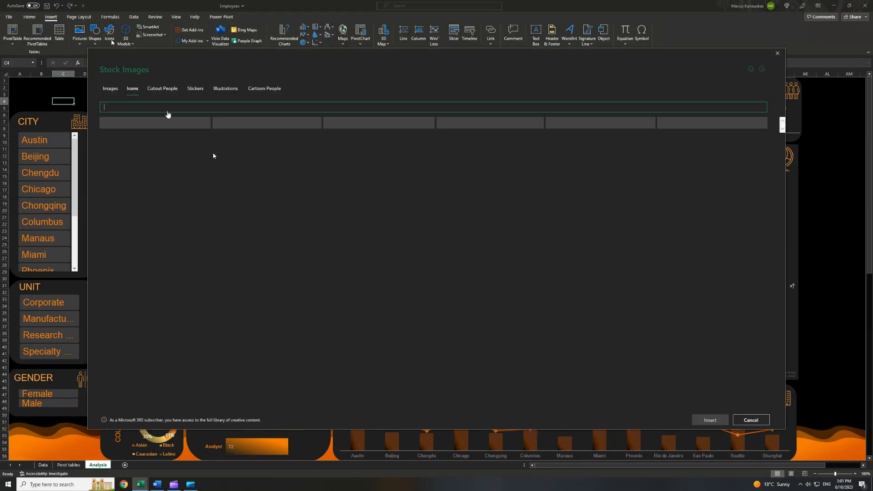
pyautogui.write('business')
pyautogui.click(277, 136)
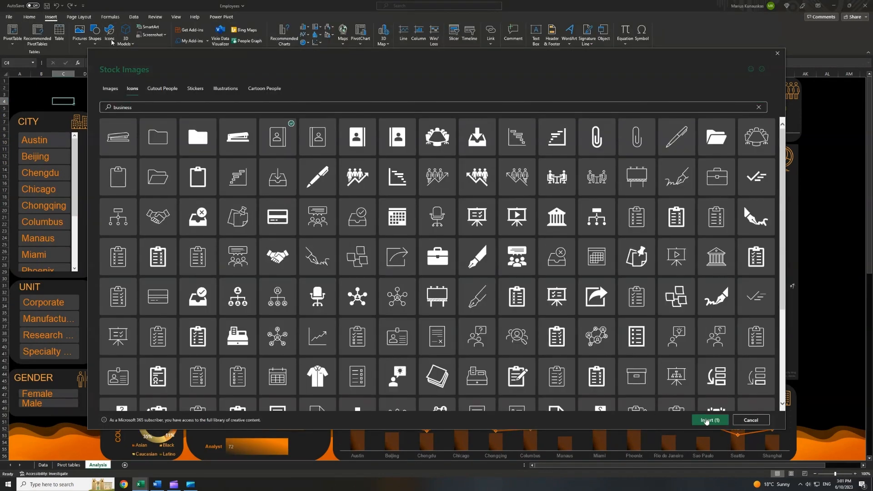
pyautogui.click(707, 421)
pyautogui.moveTo(68, 114); pyautogui.dragTo(75, 304)
pyautogui.click(190, 28)
pyautogui.moveTo(84, 280); pyautogui.dragTo(78, 280)
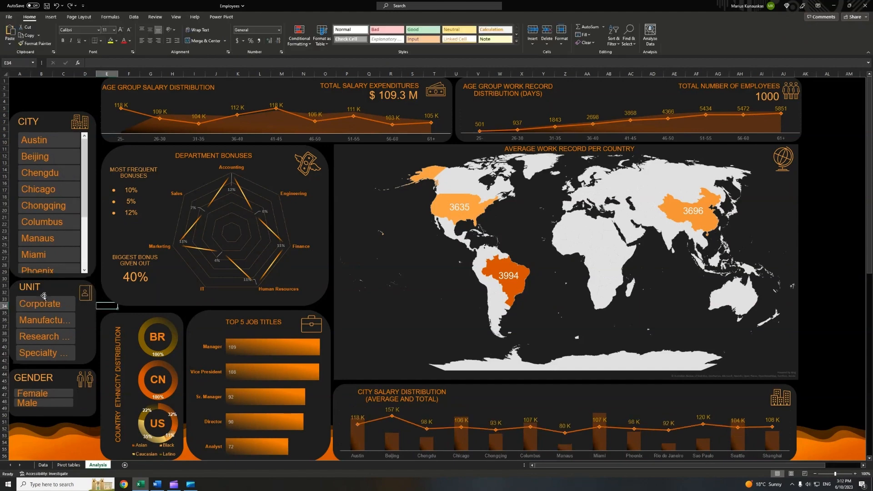
# Connect the Business Unit slicer to all the pivot tables listed in its report connections.
pyautogui.rightClick(46, 296)
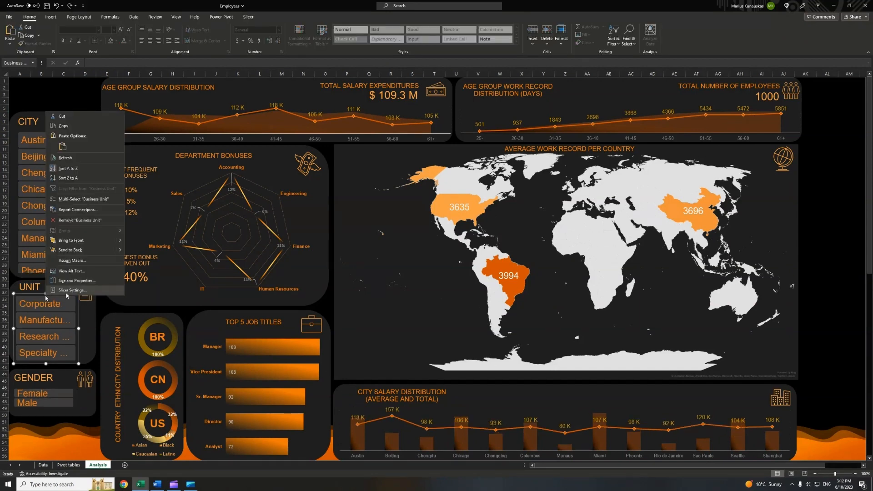
pyautogui.click(97, 210)
pyautogui.moveTo(102, 183); pyautogui.dragTo(102, 92)
pyautogui.click(43, 121)
pyautogui.click(43, 138)
pyautogui.click(42, 147)
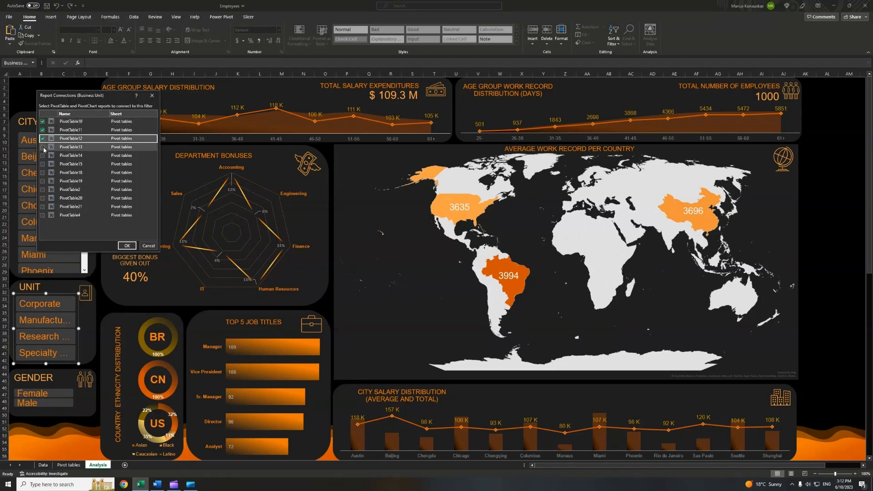
pyautogui.click(43, 156)
pyautogui.click(42, 163)
pyautogui.click(42, 172)
pyautogui.click(43, 181)
pyautogui.click(43, 190)
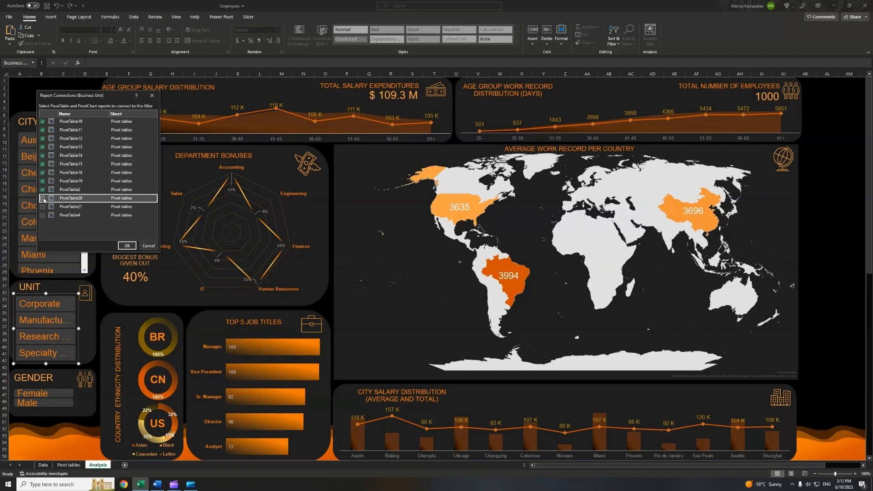
pyautogui.click(42, 198)
pyautogui.click(43, 207)
pyautogui.click(42, 215)
pyautogui.click(127, 245)
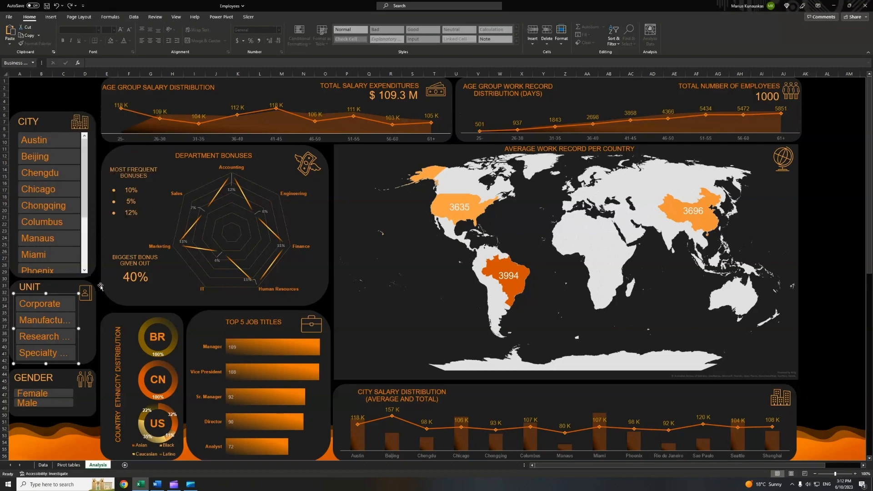
pyautogui.click(109, 308)
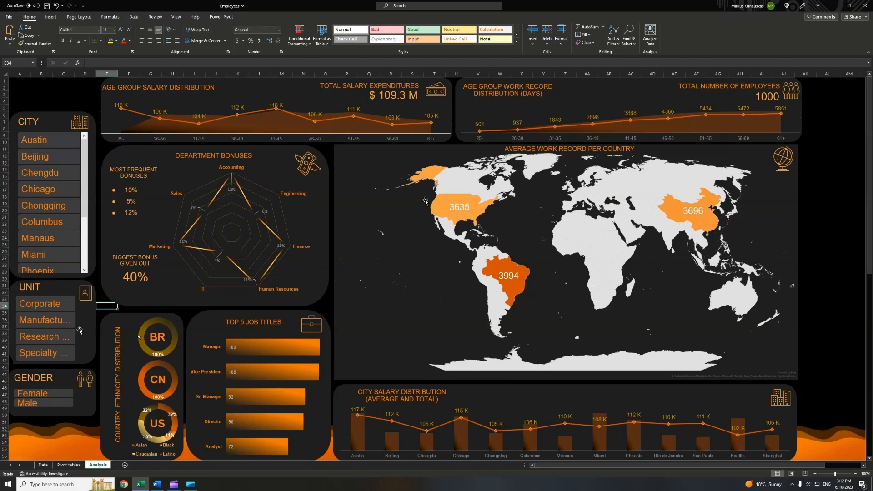
# Check the names of the country ethnicity, city salary and country work record pivot tables on the Pivot tables sheet.
pyautogui.click(69, 465)
pyautogui.hscroll(-5, 655, 465)
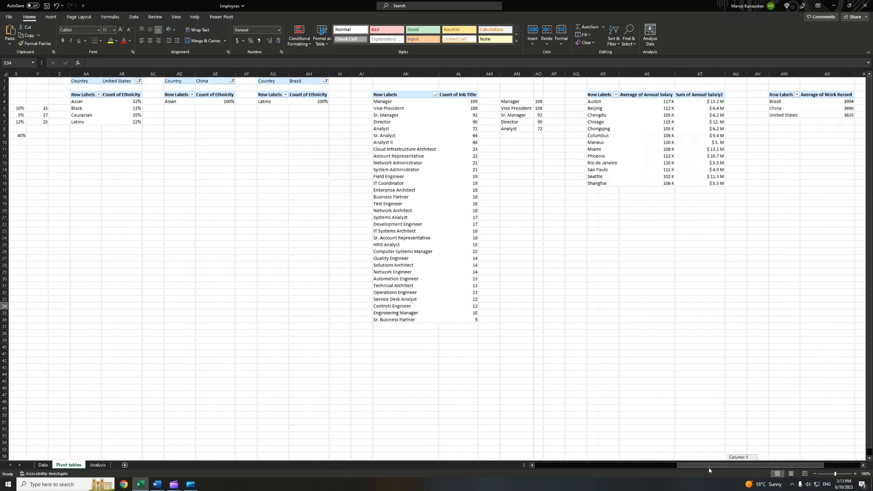
pyautogui.click(294, 115)
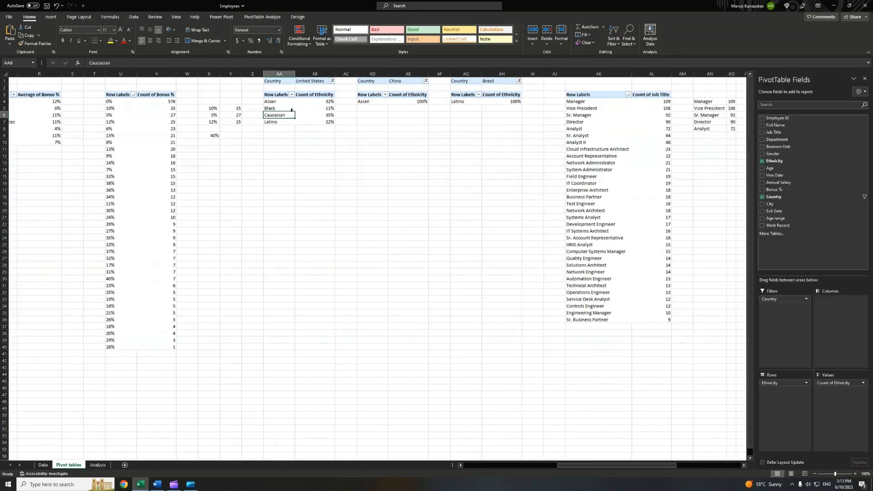
pyautogui.click(265, 17)
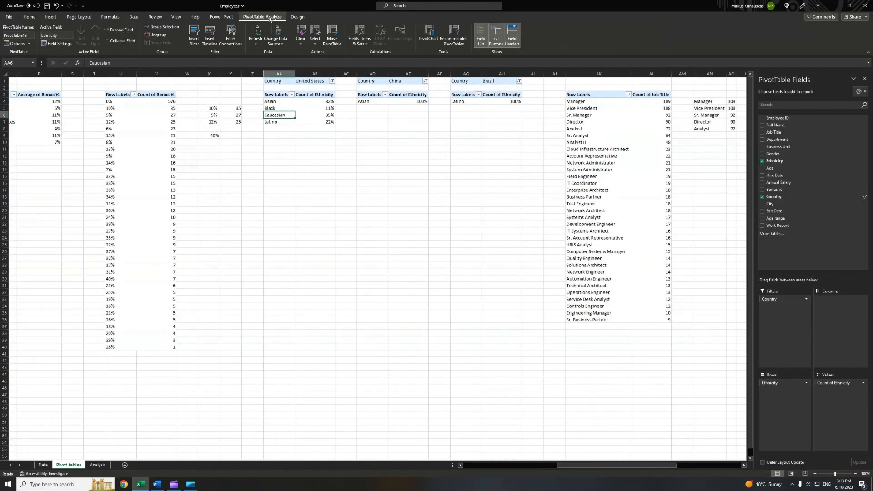
pyautogui.click(375, 100)
pyautogui.click(467, 102)
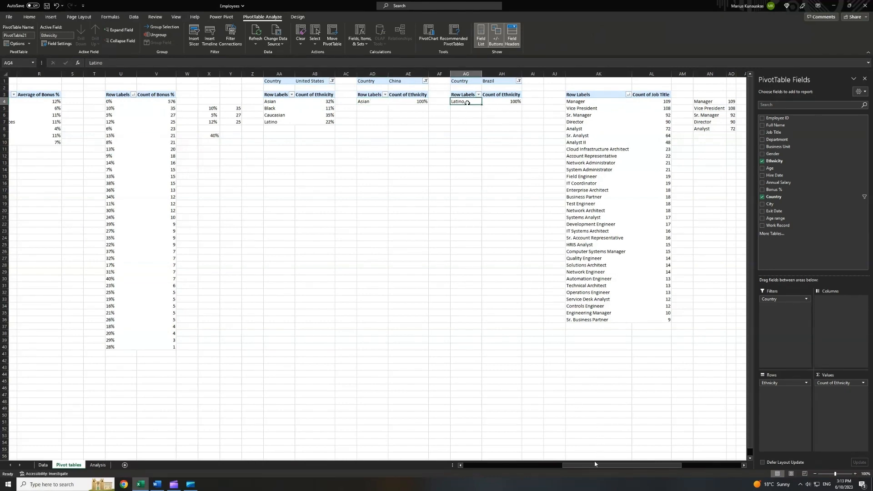
pyautogui.moveTo(594, 464); pyautogui.dragTo(656, 471)
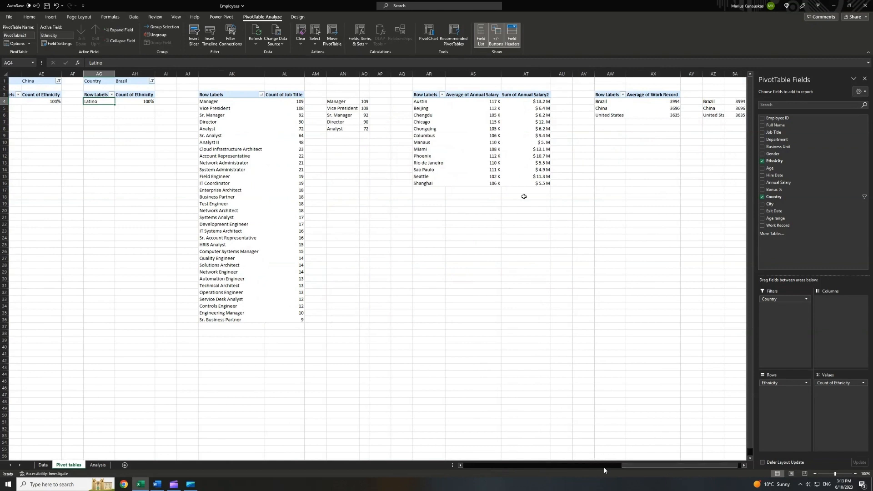
pyautogui.click(430, 109)
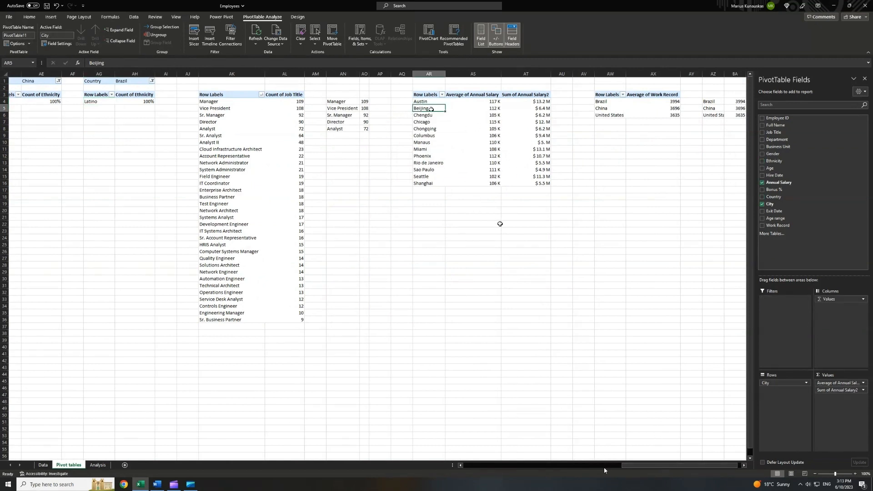
pyautogui.click(622, 109)
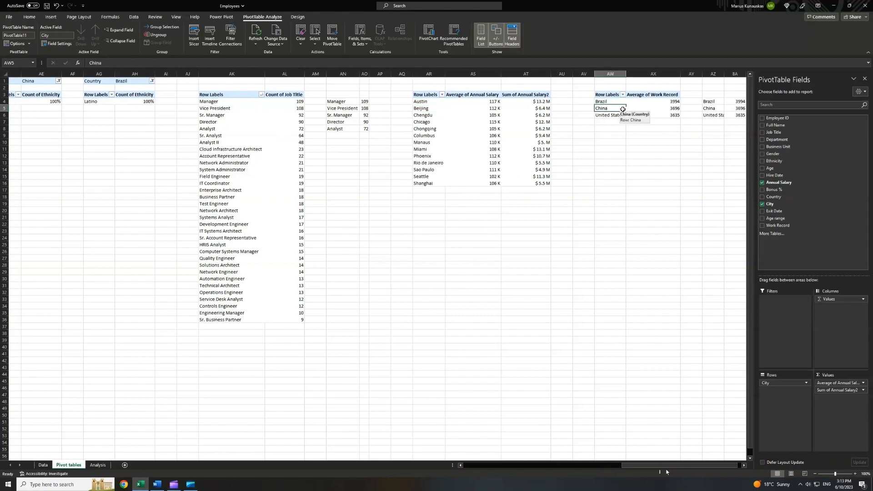
pyautogui.click(103, 466)
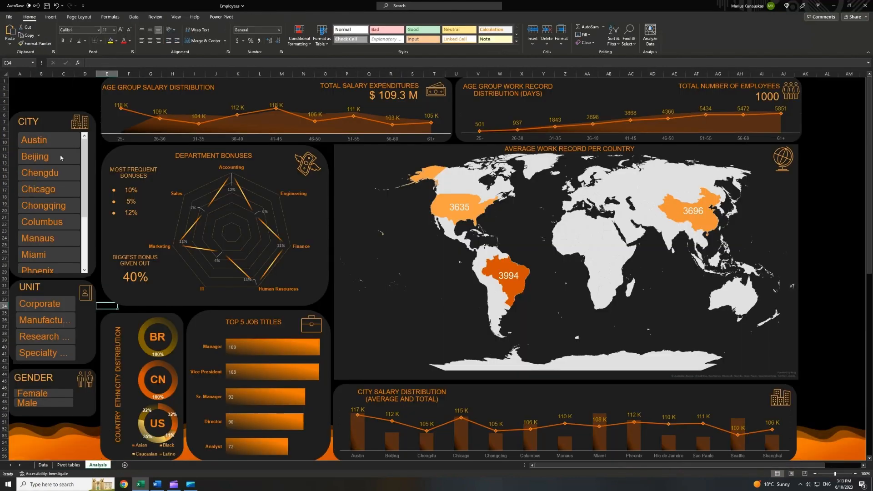
# Connect the City slicer to PivotTable10, 12, 14, 15, 18, 2 and 4, and disconnect it from PivotTable11.
pyautogui.click(50, 132)
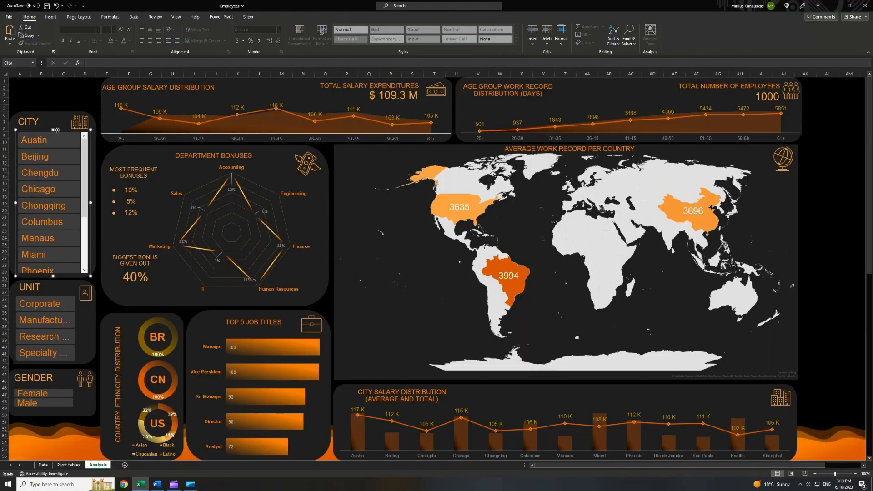
pyautogui.rightClick(58, 131)
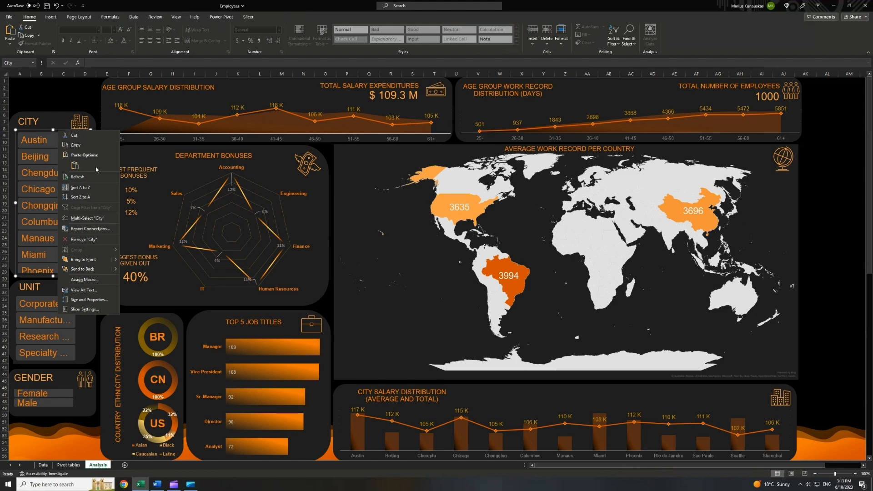
pyautogui.click(93, 228)
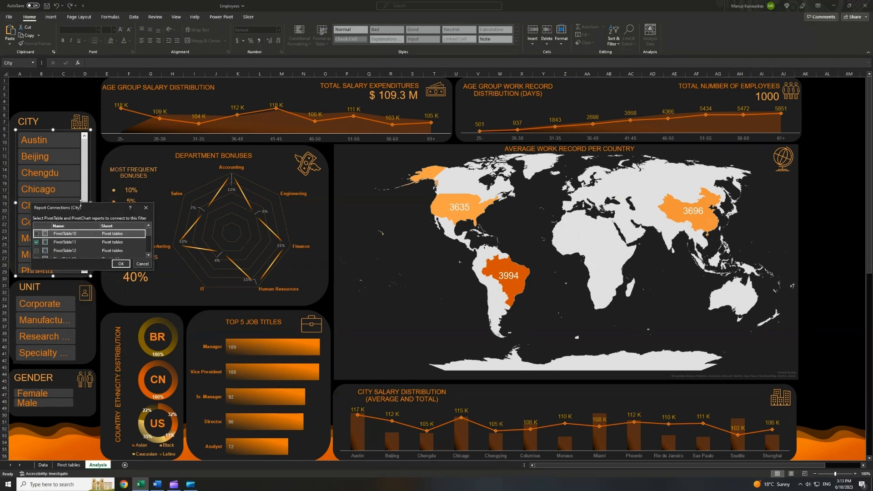
pyautogui.moveTo(80, 202); pyautogui.dragTo(81, 105)
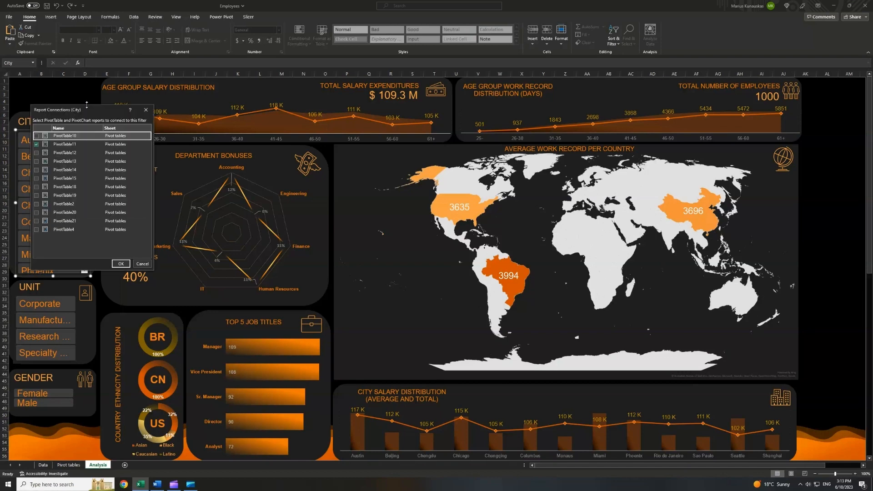
pyautogui.click(36, 144)
pyautogui.click(36, 152)
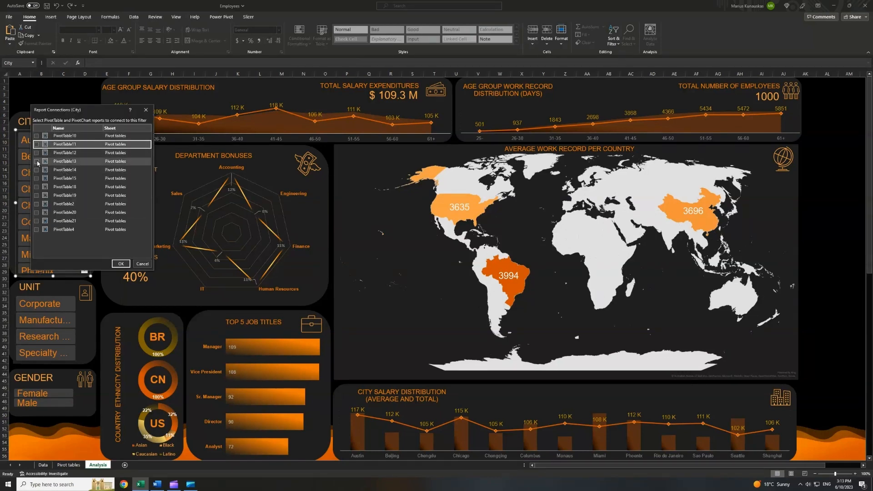
pyautogui.click(37, 136)
pyautogui.click(37, 170)
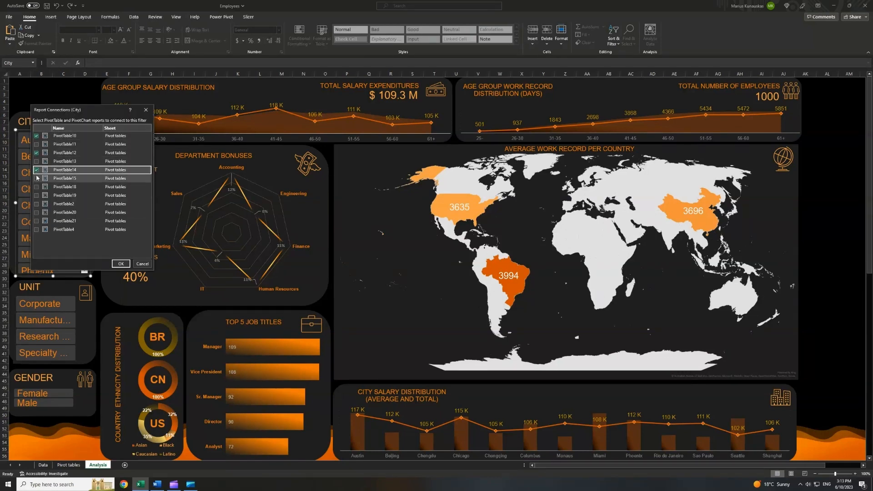
pyautogui.click(36, 178)
pyautogui.click(37, 186)
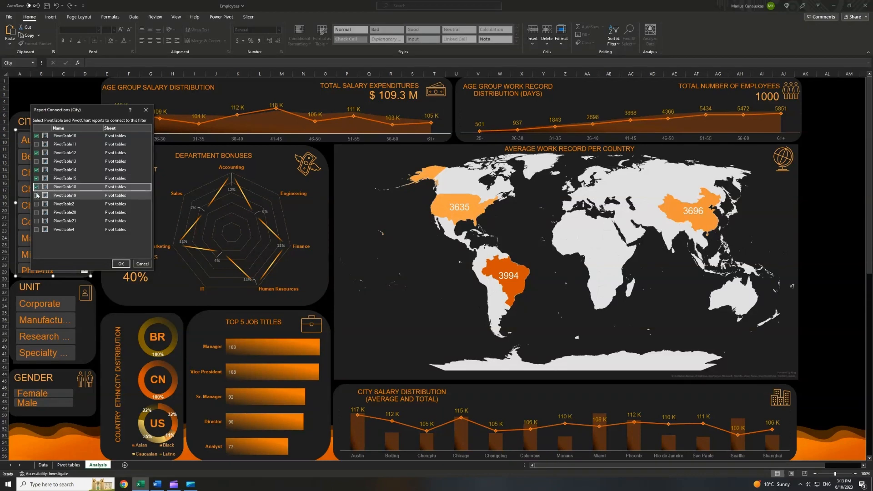
pyautogui.click(36, 204)
pyautogui.click(37, 230)
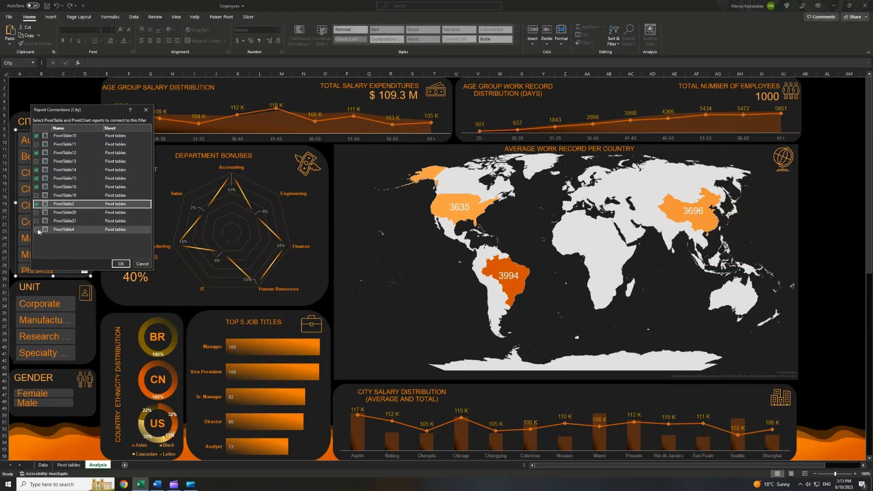
pyautogui.click(121, 264)
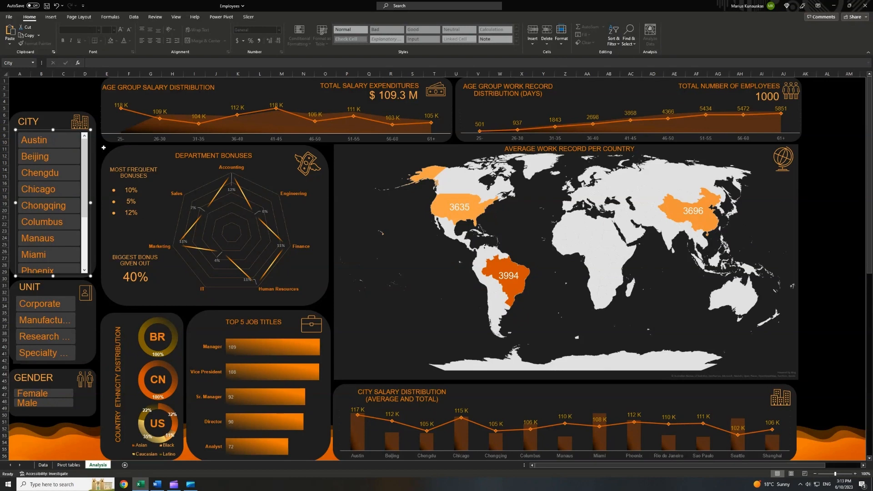
# Test the City slicer by filtering the dashboard by Chengdu, Chongqing, Miami and Seattle in turn.
pyautogui.click(48, 178)
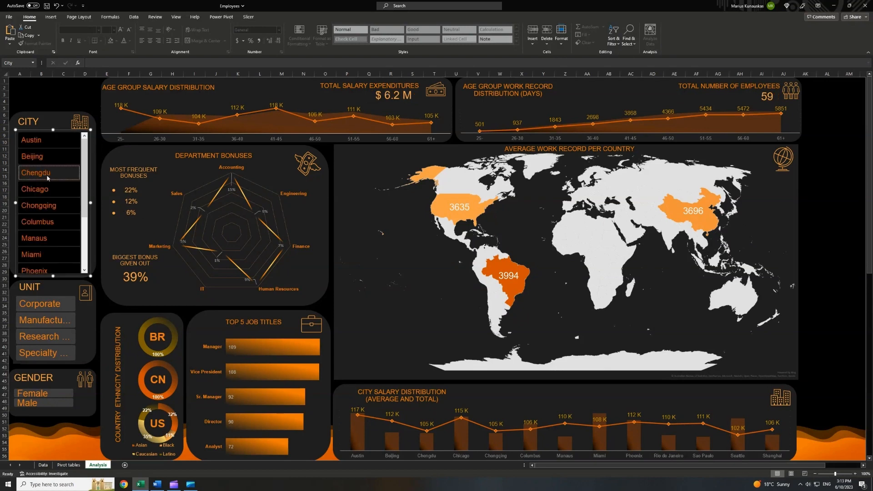
pyautogui.click(46, 208)
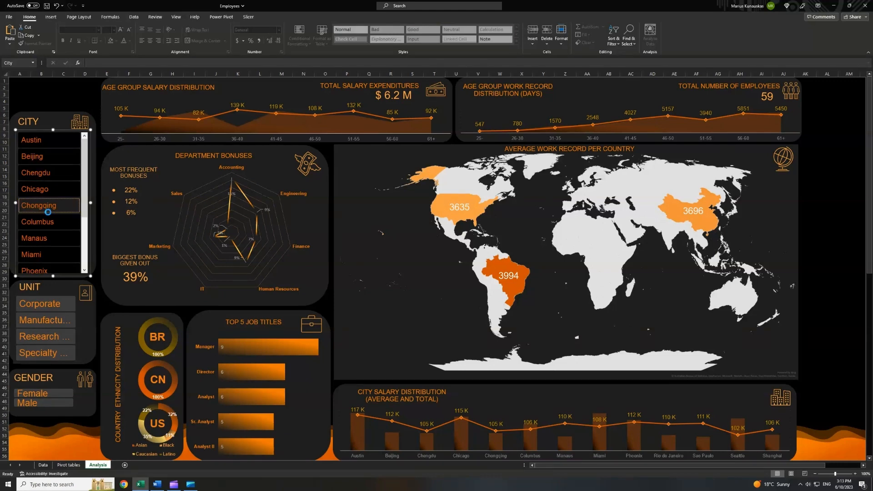
pyautogui.click(53, 255)
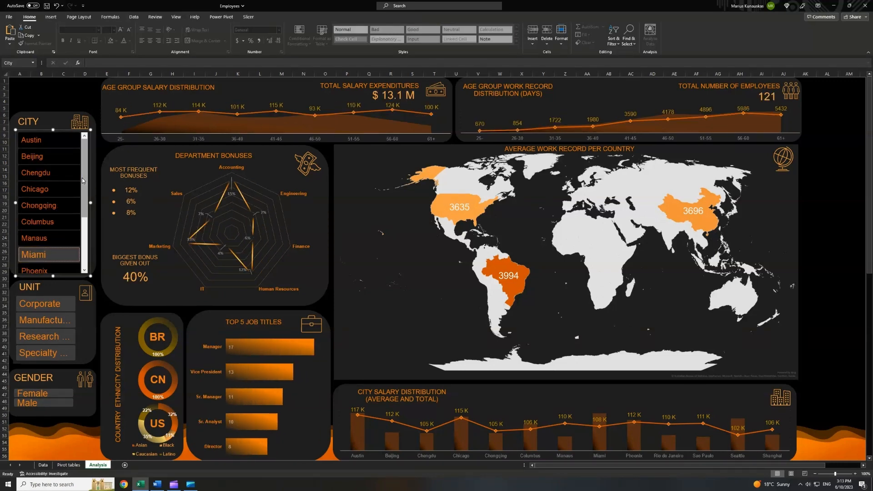
pyautogui.scroll(-2, 84, 215)
pyautogui.scroll(-3, 84, 215)
pyautogui.click(49, 238)
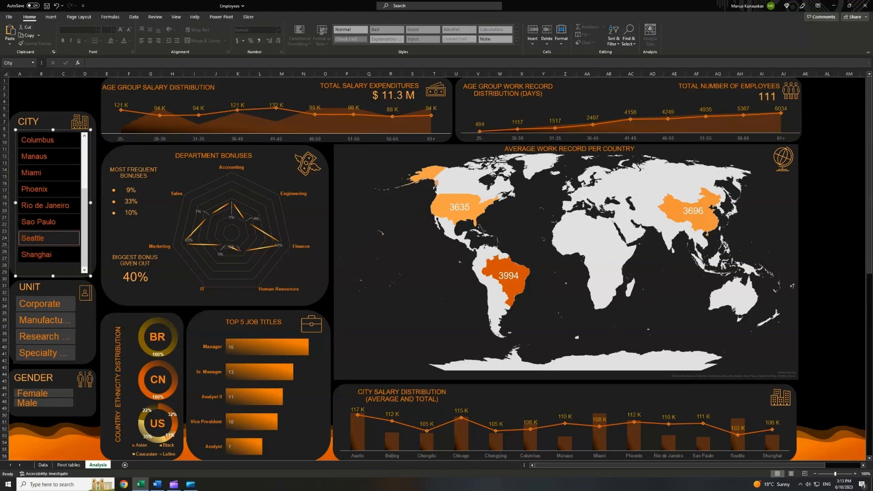
pyautogui.scroll(5, 79, 167)
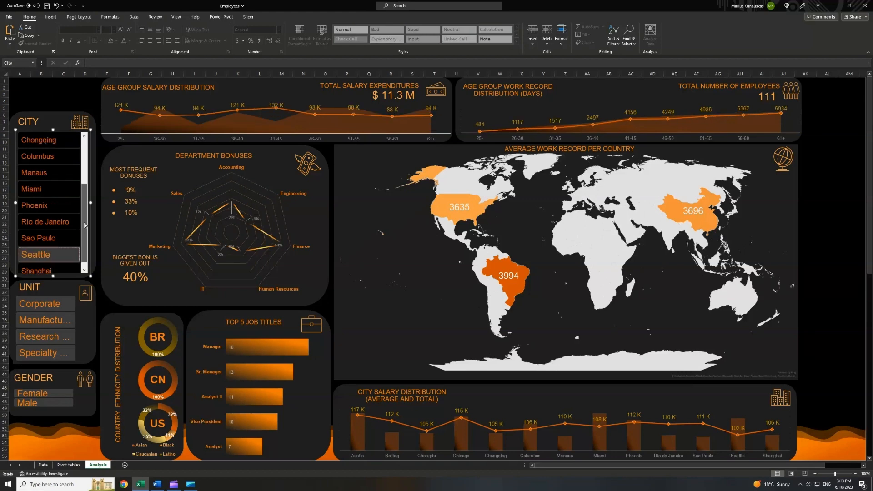
# Display the City slicer's header, turn on multi-select and clear the city filter.
pyautogui.rightClick(64, 128)
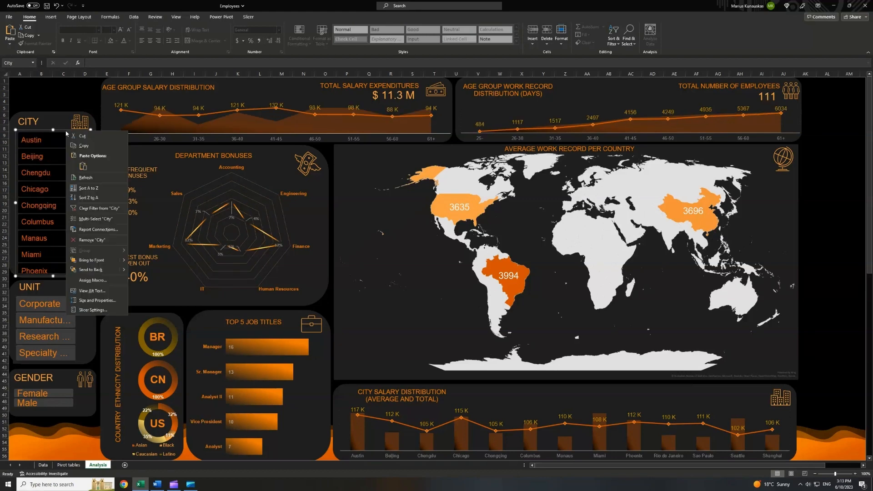
pyautogui.click(98, 305)
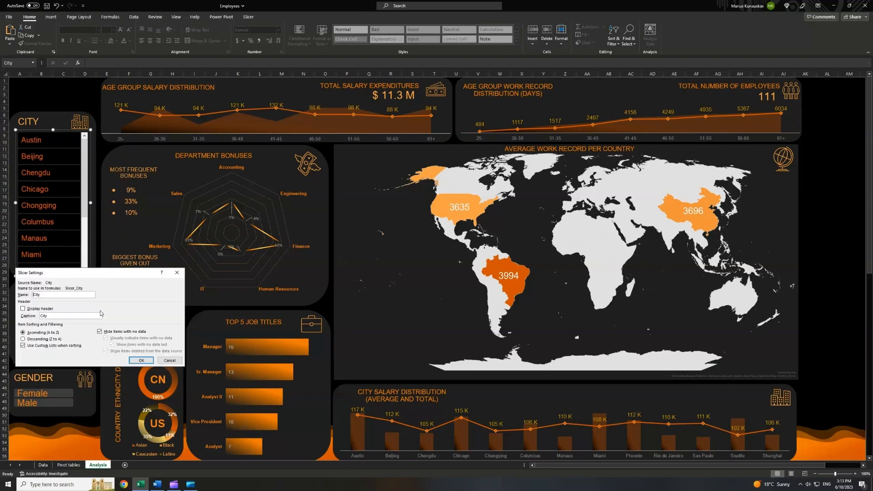
pyautogui.click(23, 309)
pyautogui.click(141, 360)
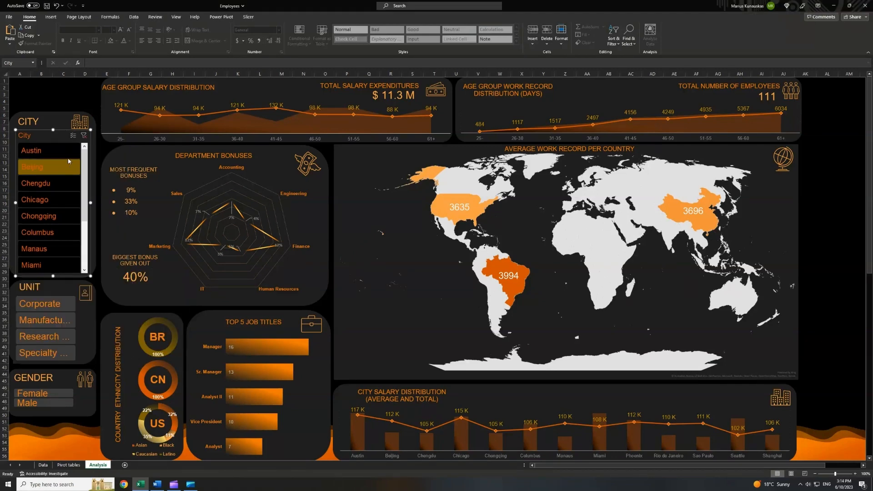
pyautogui.click(73, 135)
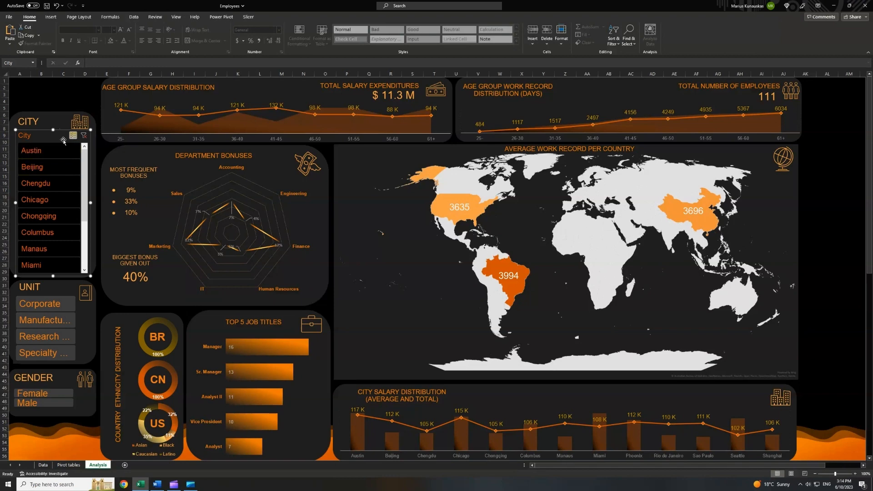
pyautogui.click(83, 136)
# Hide the City slicer's header again in its slicer settings.
pyautogui.rightClick(61, 132)
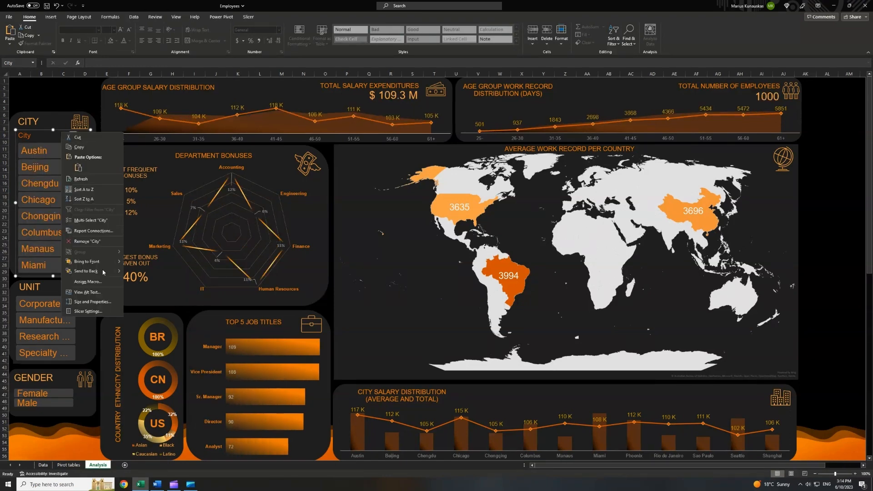
pyautogui.click(89, 311)
pyautogui.click(12, 311)
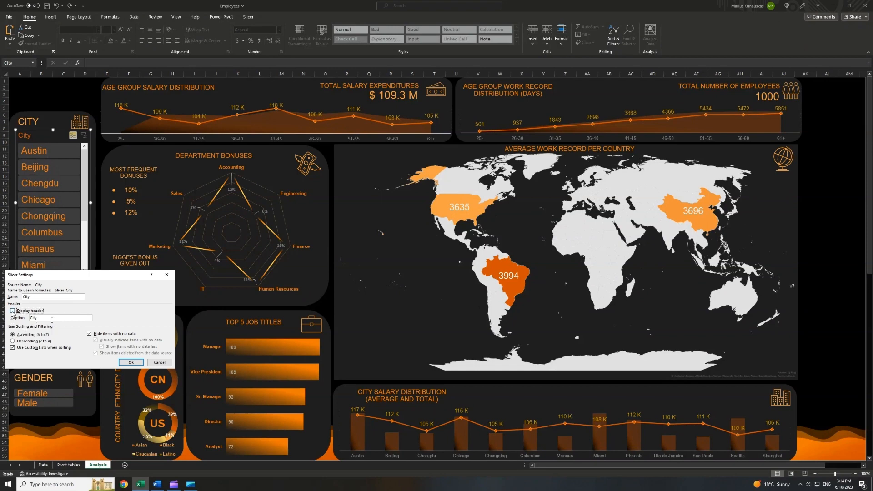
pyautogui.click(131, 363)
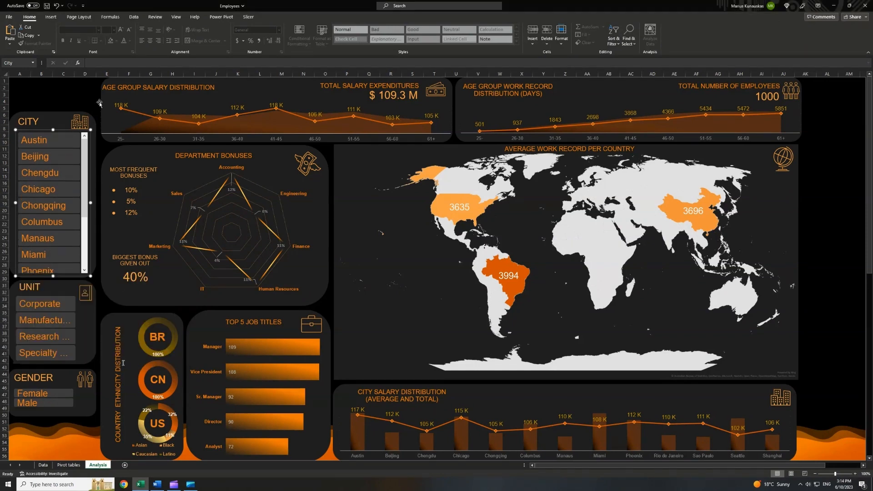
# Duplicate the age group salary title text box, change its text to "MK CO EMPLOYEE DATA" and place it above the City slicer.
pyautogui.click(137, 88)
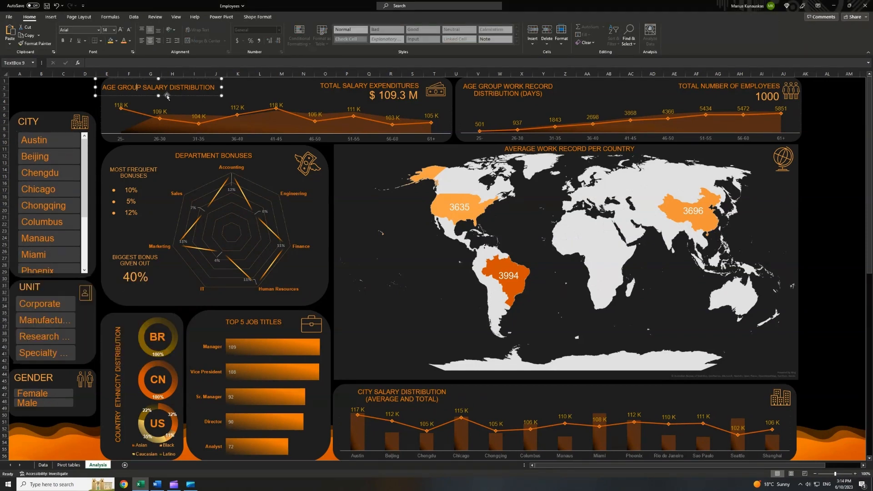
pyautogui.hotkey('ctrl', 'd')
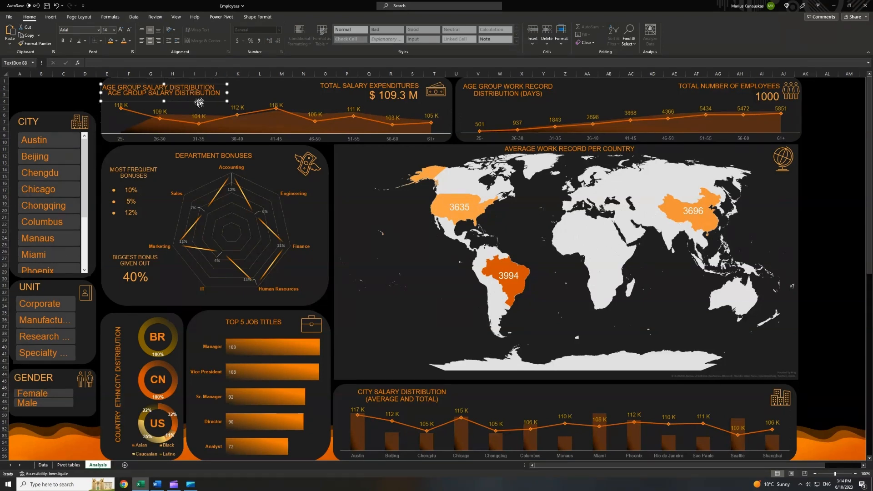
pyautogui.tripleClick(199, 94)
pyautogui.write('MK CO EMPLOYEE DATA')
pyautogui.moveTo(227, 101); pyautogui.dragTo(58, 99)
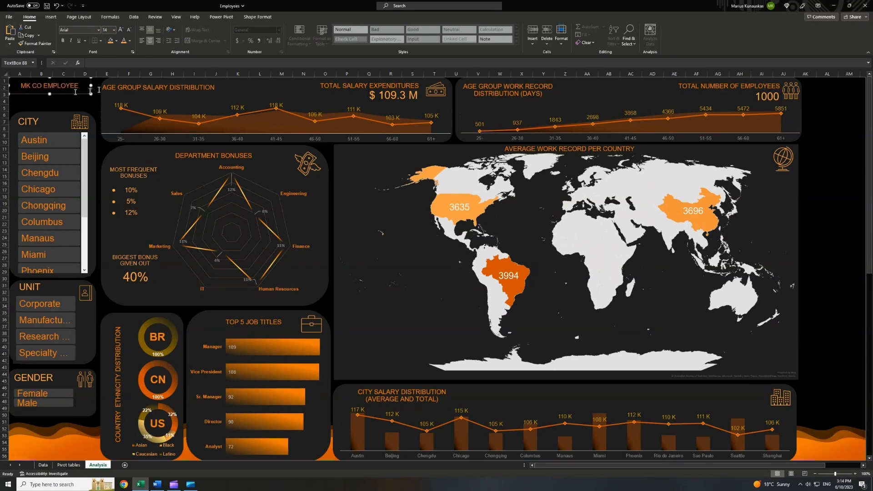
pyautogui.click(81, 101)
# Draw a tilted ribbon banner shape about 0.27" high and 2.7" wide between the MK CO EMPLOYEE DATA title and the City slicer.
pyautogui.click(50, 17)
pyautogui.click(94, 34)
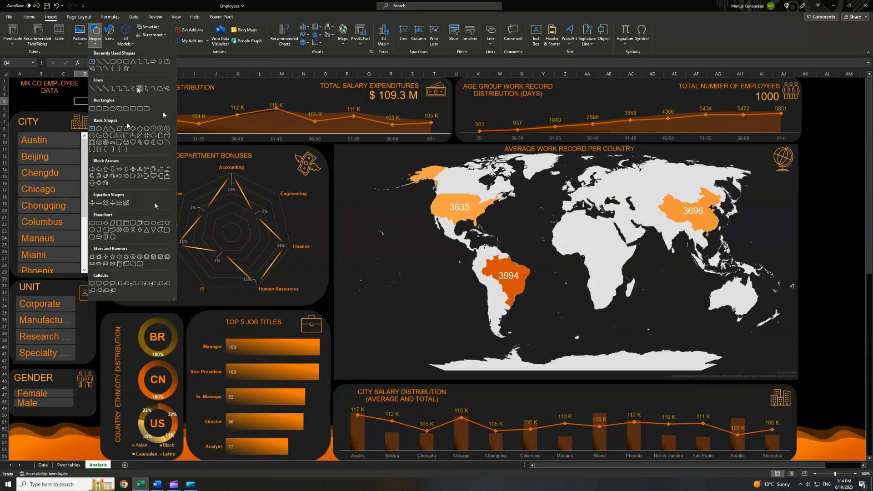
pyautogui.click(153, 223)
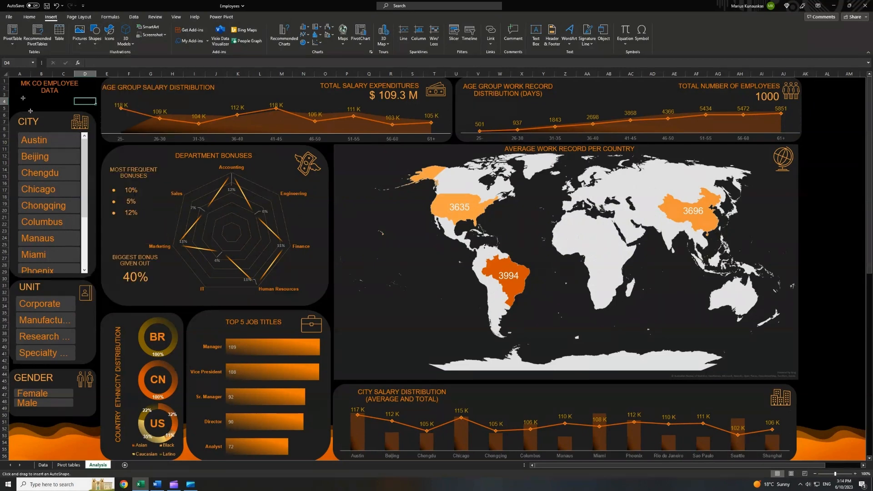
pyautogui.moveTo(10, 96); pyautogui.dragTo(97, 104)
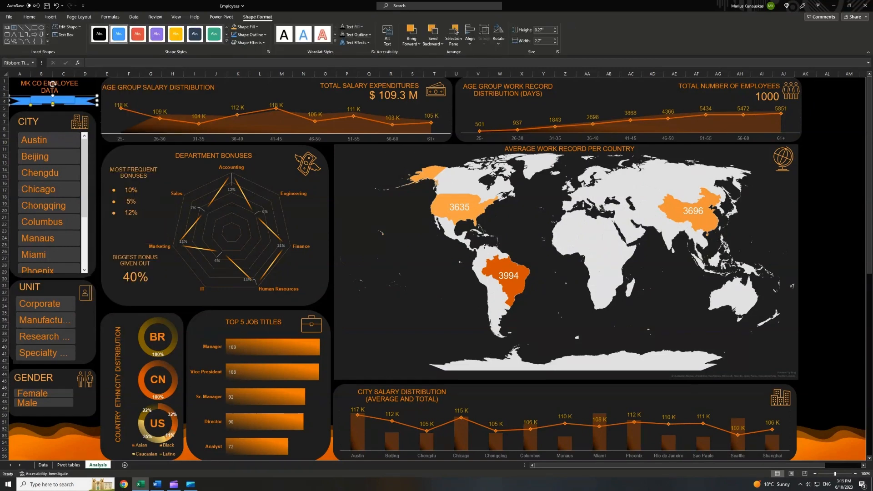
# Centre the dashboard title over the ribbon banner, and give the ribbon a light orange fill and a darker orange outline.
pyautogui.click(94, 84)
pyautogui.click(69, 102)
pyautogui.click(242, 27)
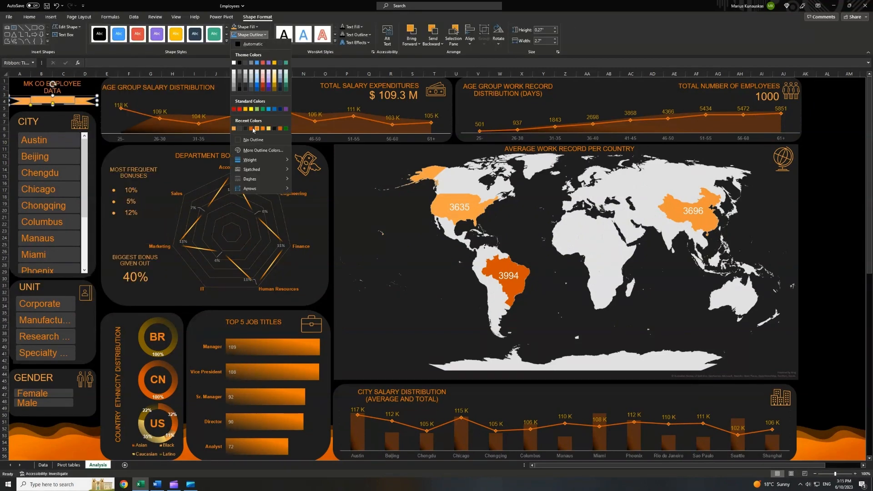
pyautogui.click(254, 128)
pyautogui.click(98, 114)
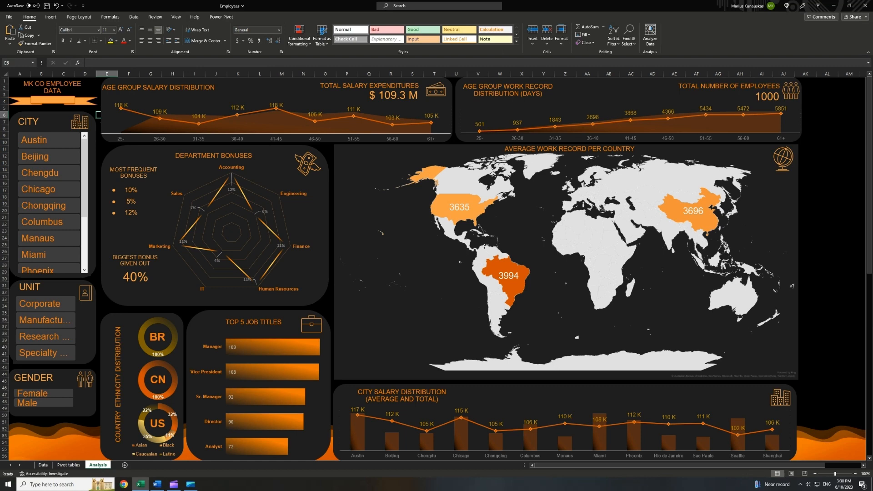
pyautogui.click(326, 304)
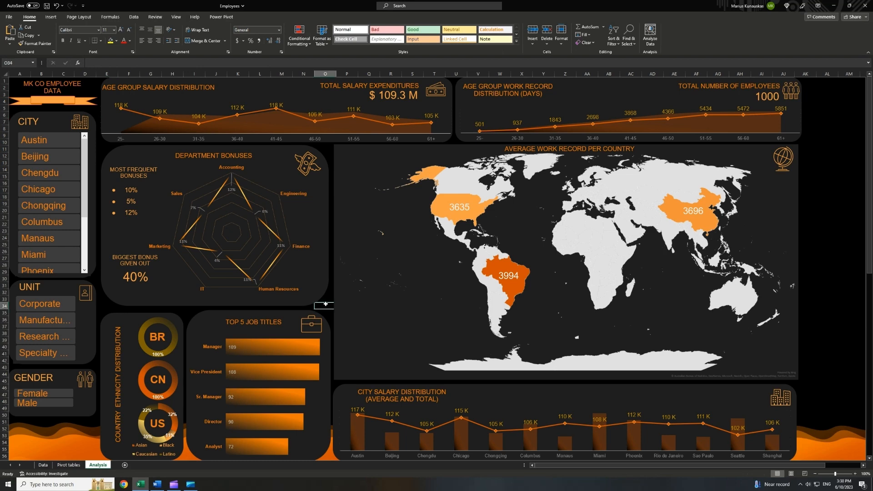